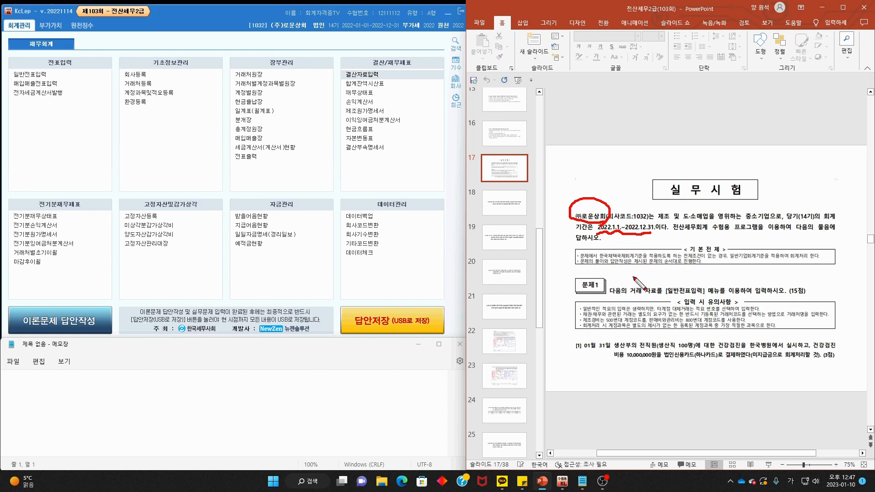
- Mark up question 1 on the slide: the production staff health checkup and its 10,000,000 cost
key(Escape)
mouse_move(595, 296)
mouse_down()
mouse_move(571, 274)
mouse_move(602, 292)
mouse_up()
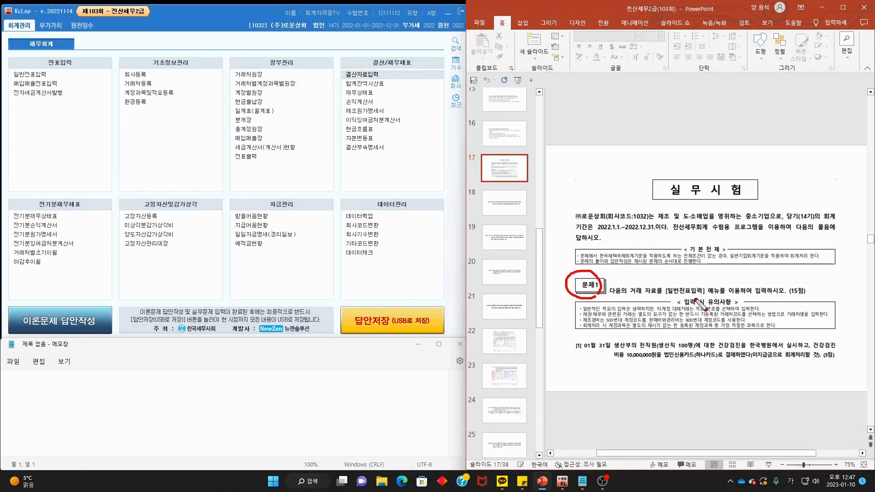
drag(664, 295, 775, 297)
key(Escape)
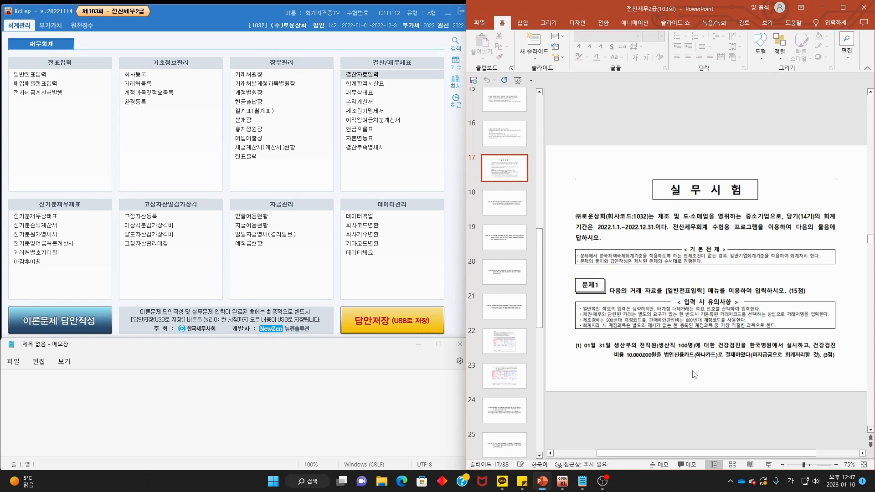
scroll(692, 370, up, 1)
scroll(693, 371, down, 1)
key(ctrl+2)
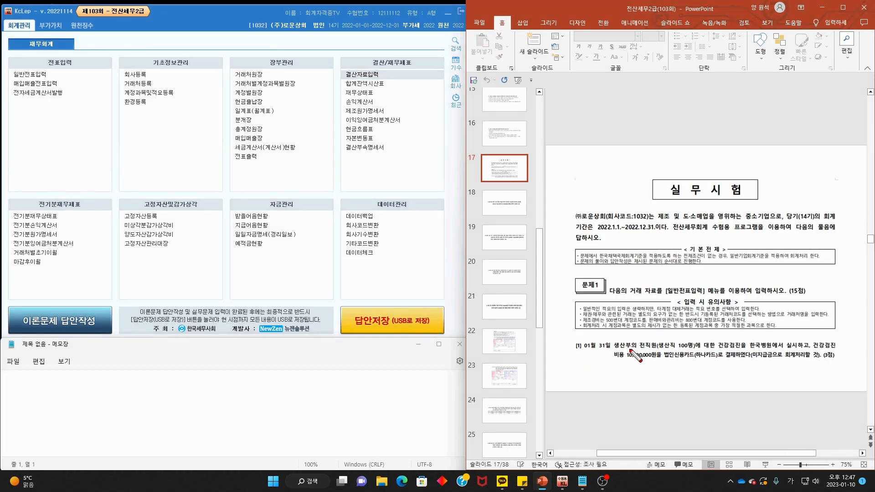
drag(623, 350, 842, 349)
drag(607, 360, 809, 359)
key(Escape)
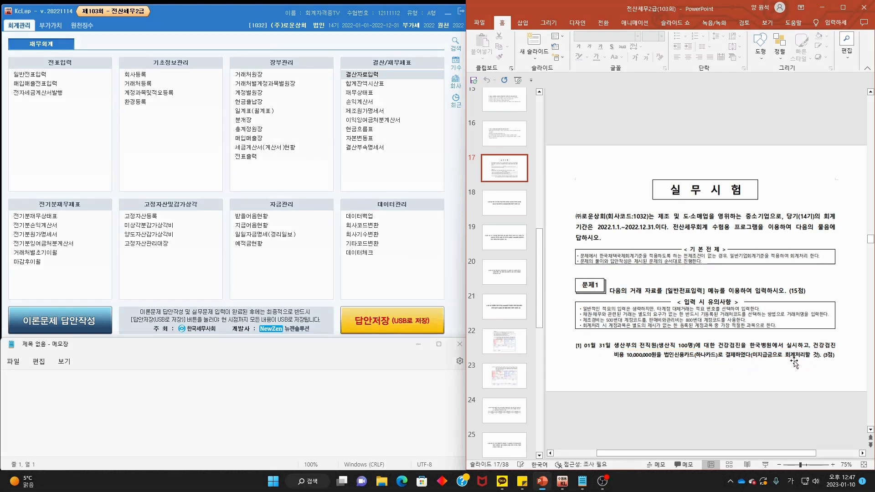
- In 일반전표입력, start a 01/31 entry debiting 0511 복리후생비 10,000,000
click(49, 78)
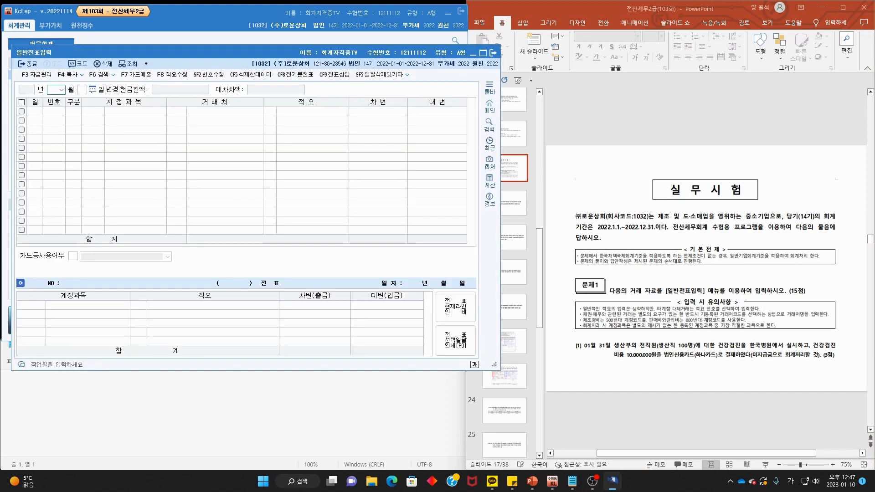
key(Return)
text(31)
key(Return)
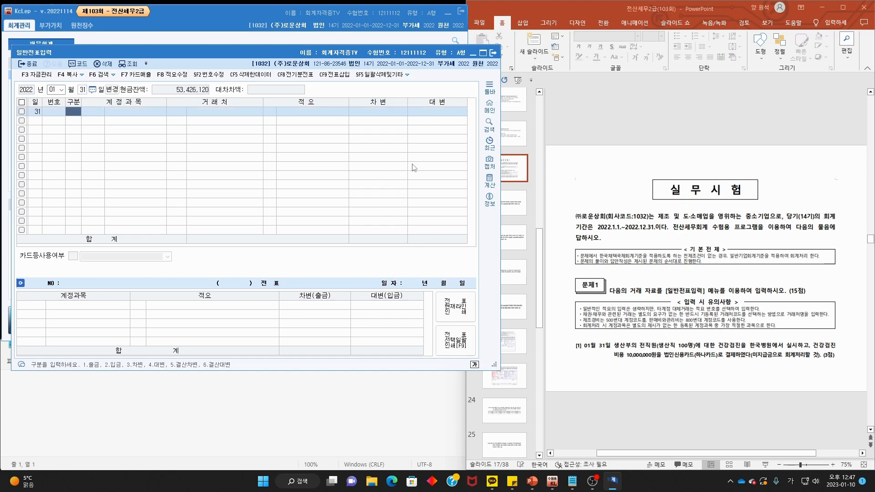
text(3)
key(F2)
text(복리)
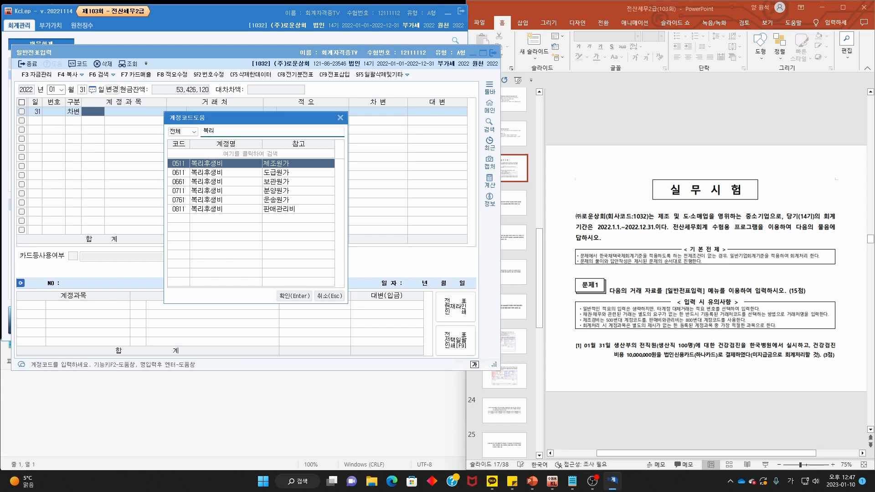
key(Return)
key(Return)
key(Return)
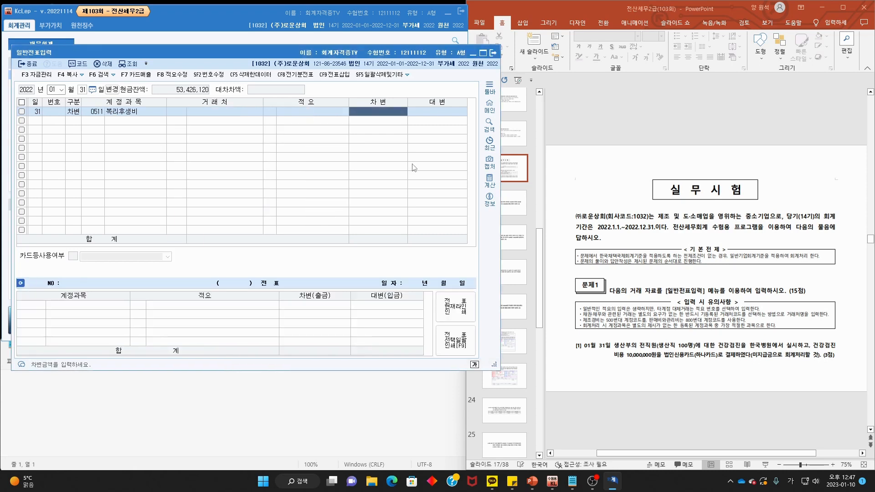
text(1000000)
- Credit 0253 미지급금 with trading partner 99602 하나카드
key(Return)
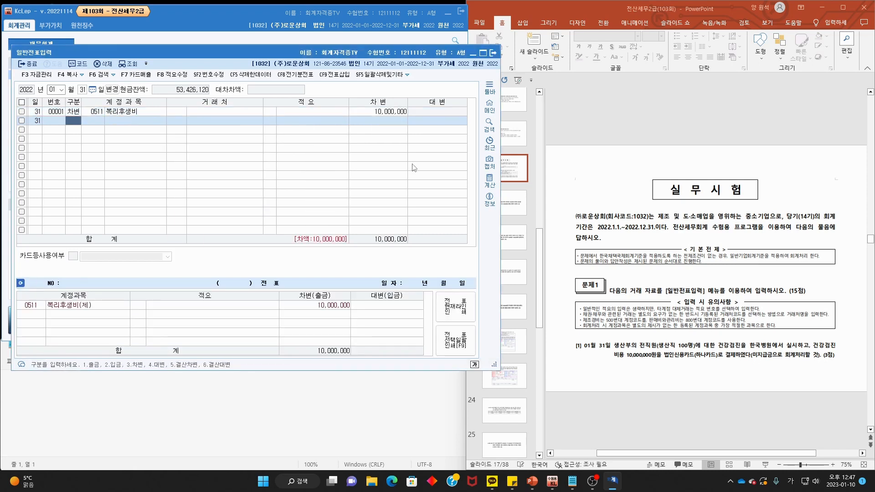
text(미)
key(Return)
text(지그)
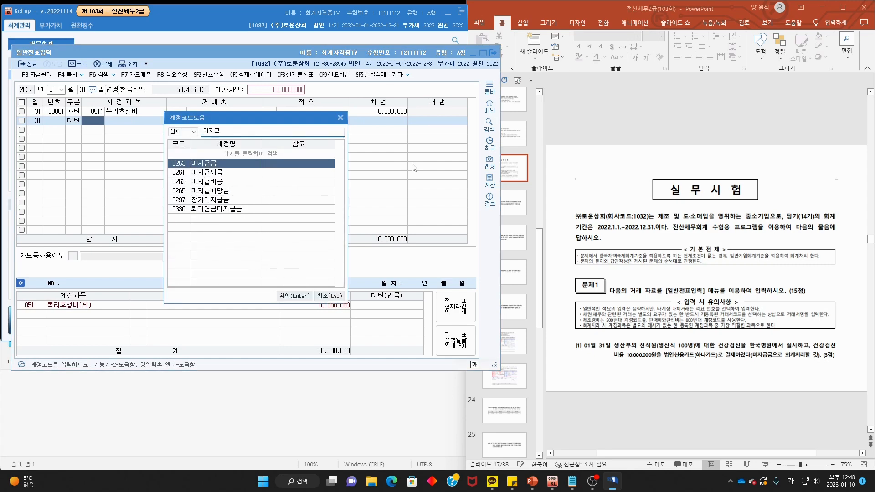
key(Return)
key(F2)
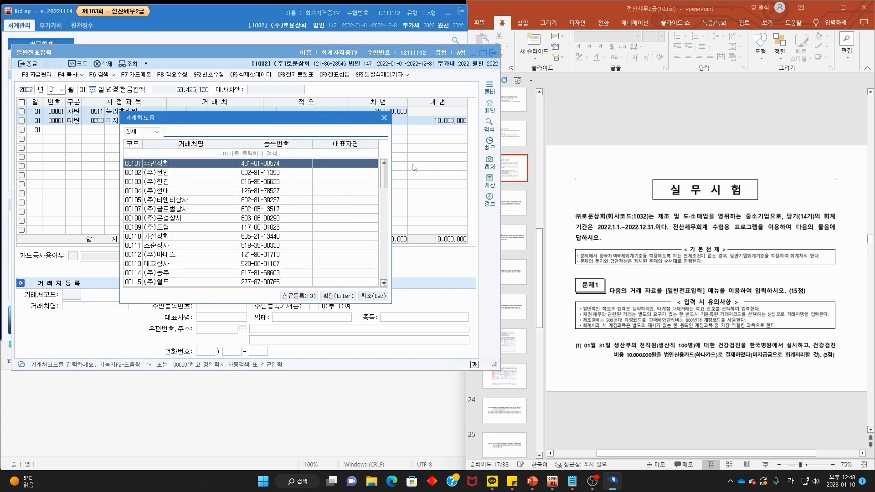
text(하나)
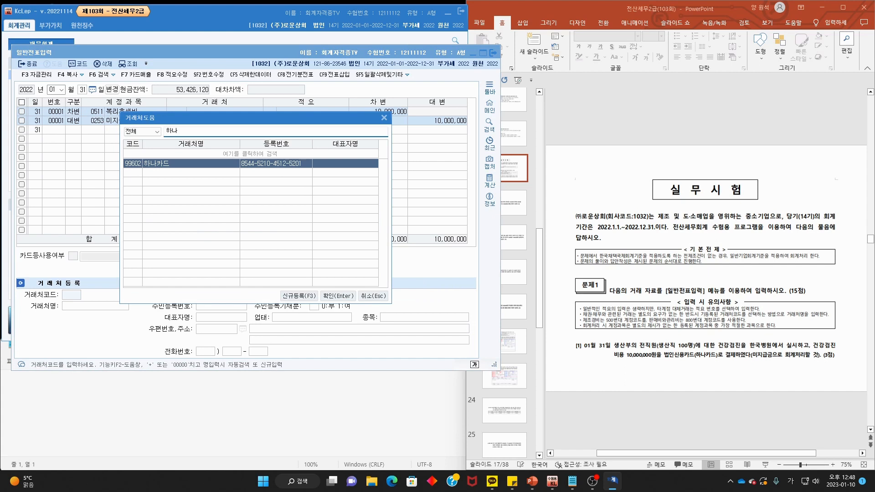
key(Return)
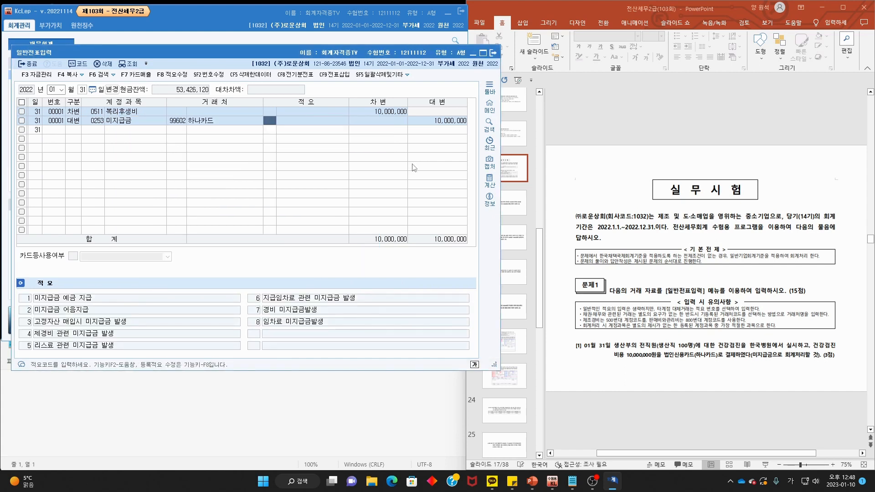
click(647, 205)
scroll(647, 203, down, 1)
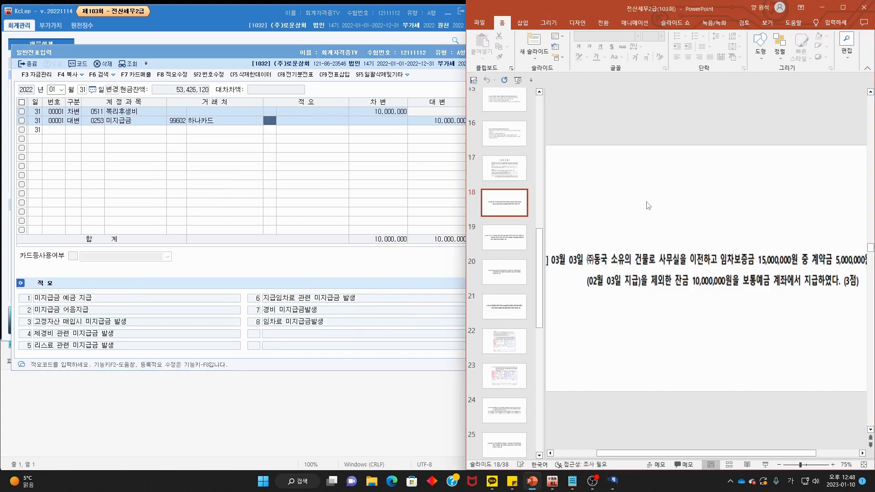
- Mark question [2]'s 03월 03일 date and the deposit already paid on 02월 03일, then erase the ink
scroll(648, 205, down, 1)
mouse_move(602, 272)
mouse_down()
mouse_move(559, 262)
mouse_move(854, 269)
mouse_up()
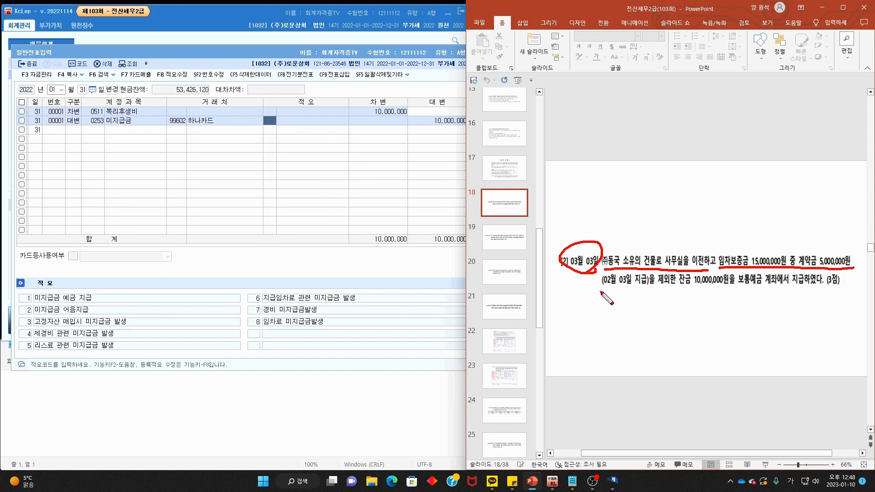
drag(600, 292, 805, 287)
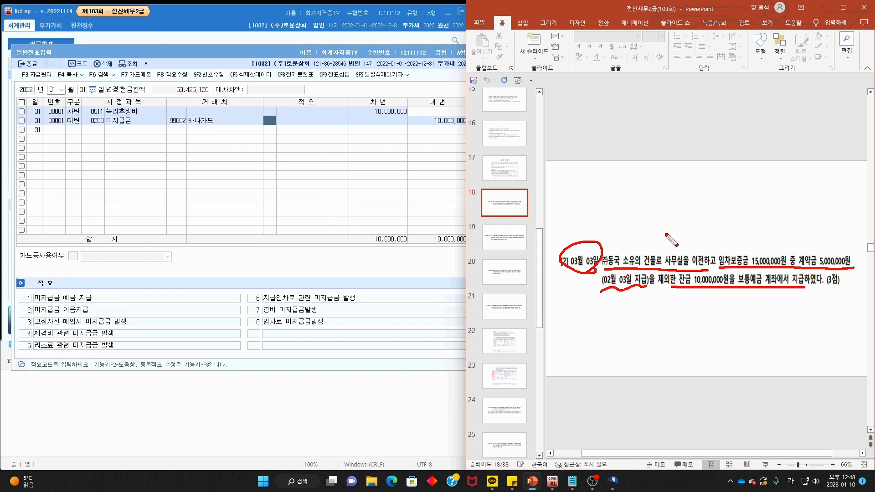
key(Escape)
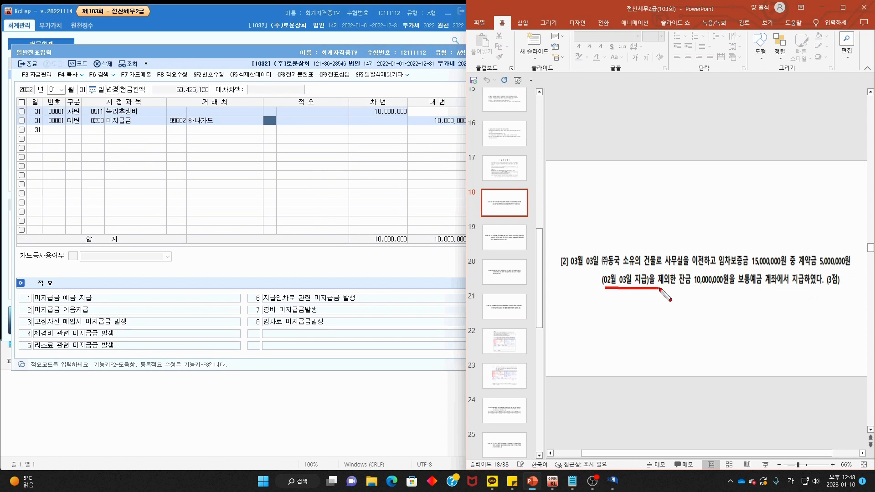
click(53, 90)
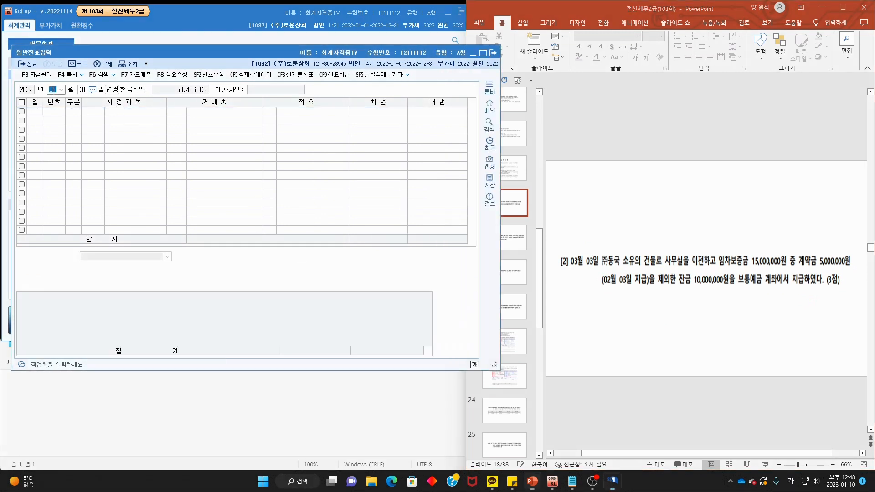
- Review the 선급금 deposit entry recorded on February 3
text(2)
key(Return)
text(3)
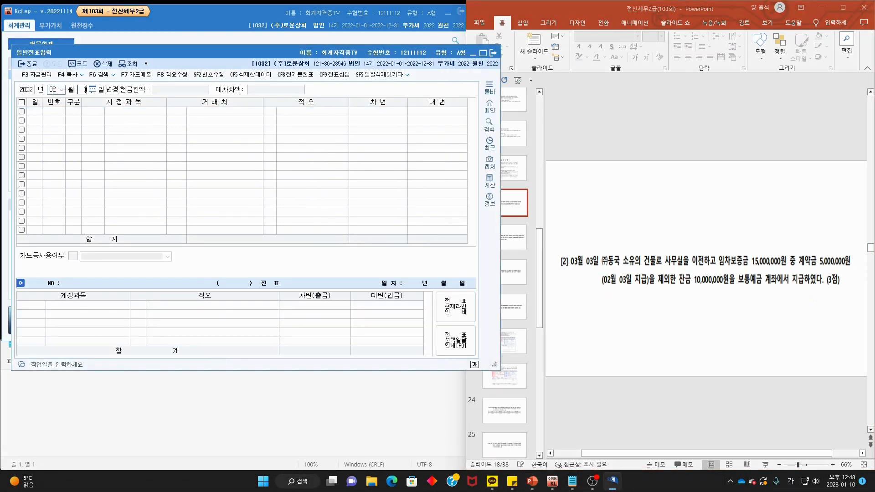
key(Return)
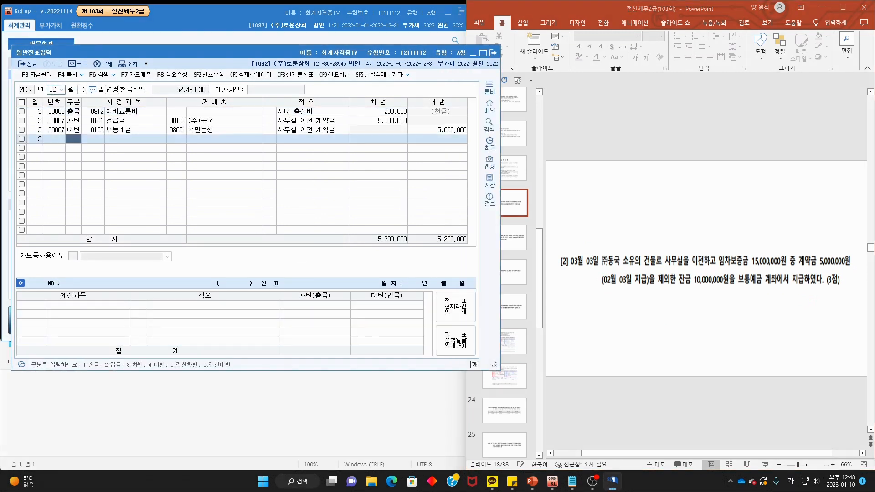
click(299, 121)
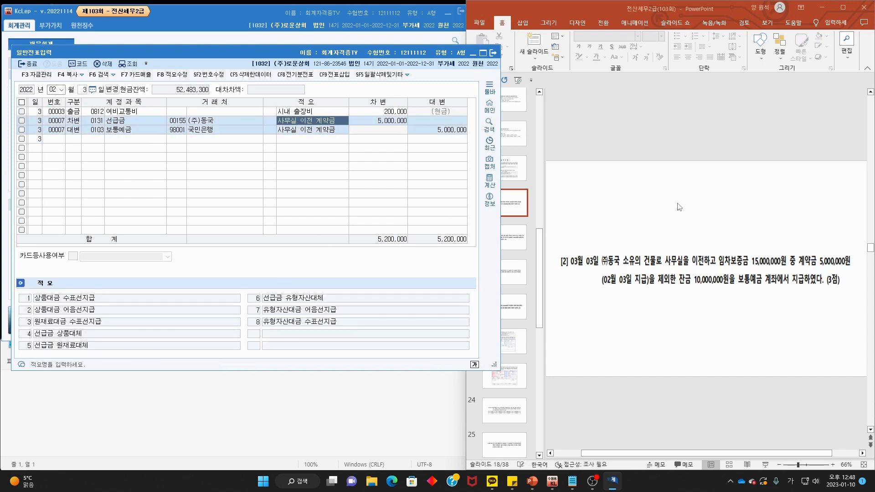
- Add a 03/03 line crediting 0131 선급금 5,000,000 for 00155 (주)동국
click(54, 90)
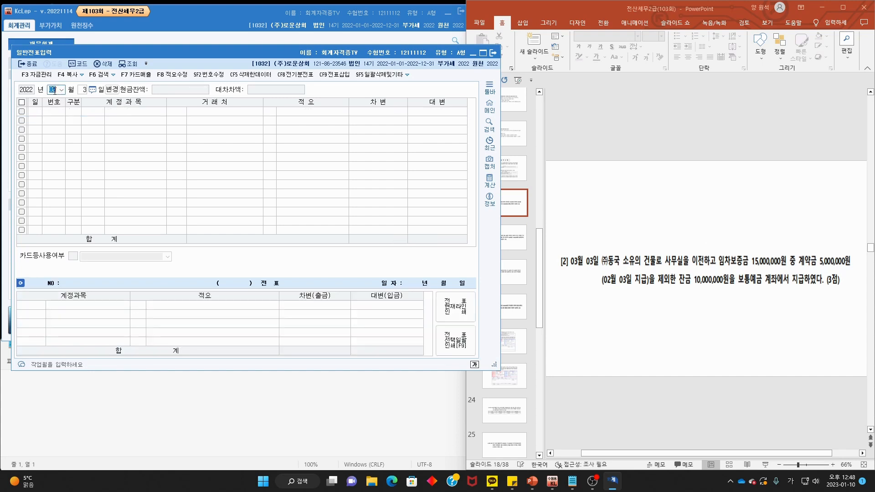
text(03)
key(Return)
key(Return)
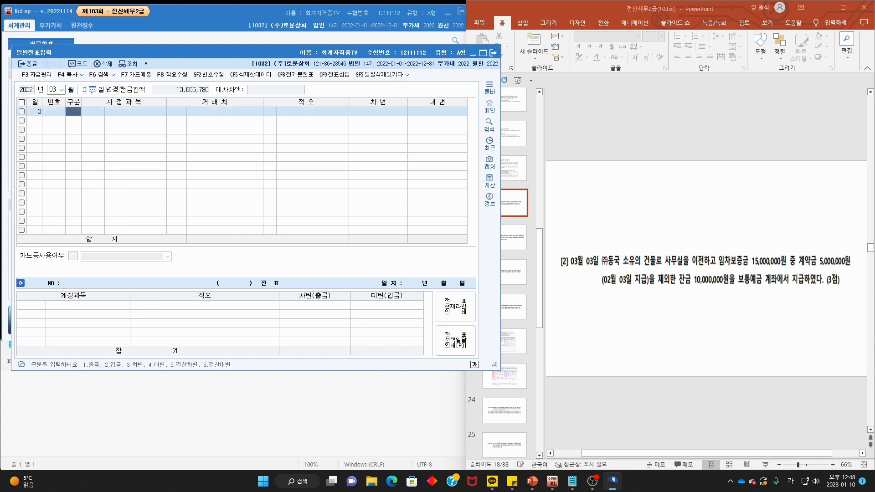
text(4)
key(Return)
text(선급)
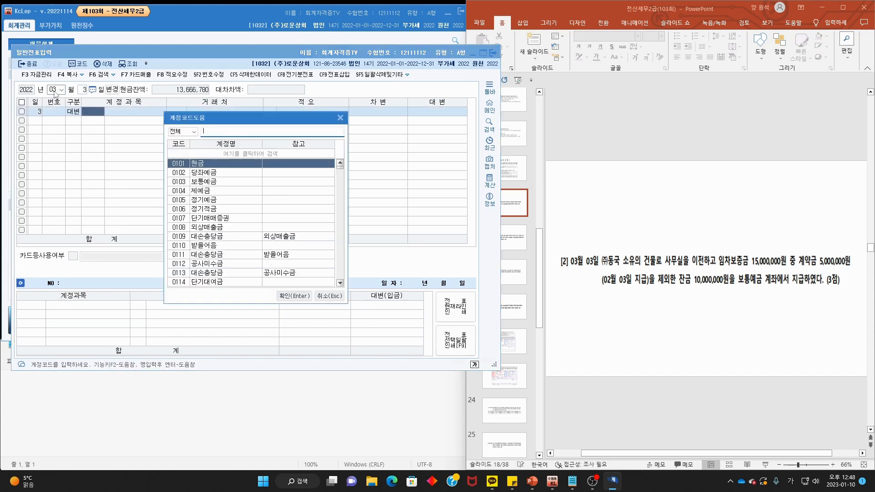
key(Return)
key(Return)
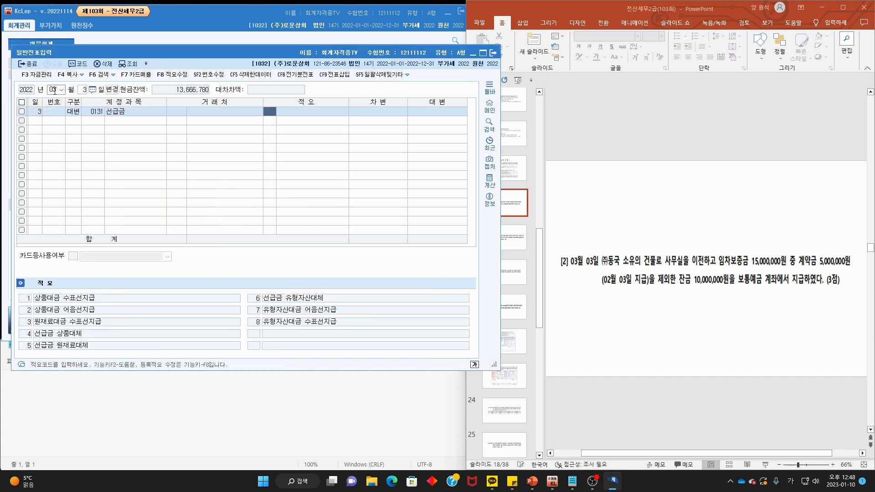
click(171, 110)
text(동국)
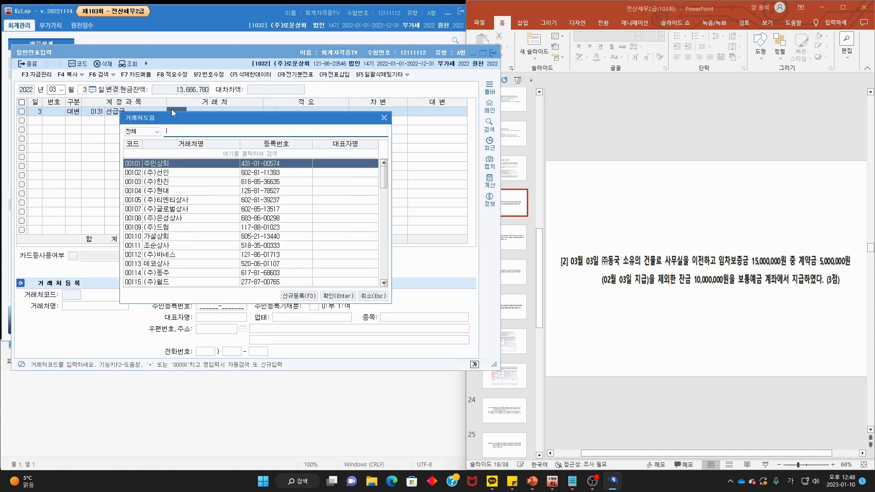
key(Return)
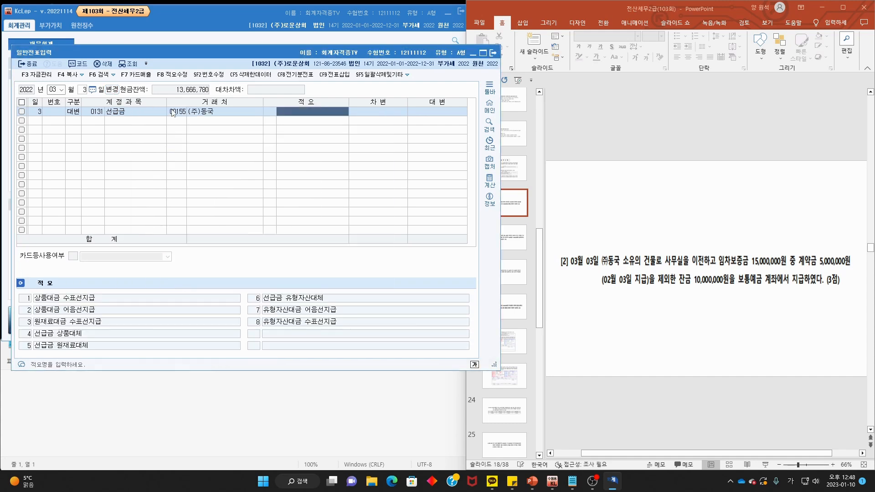
key(Return)
text(5,000,000)
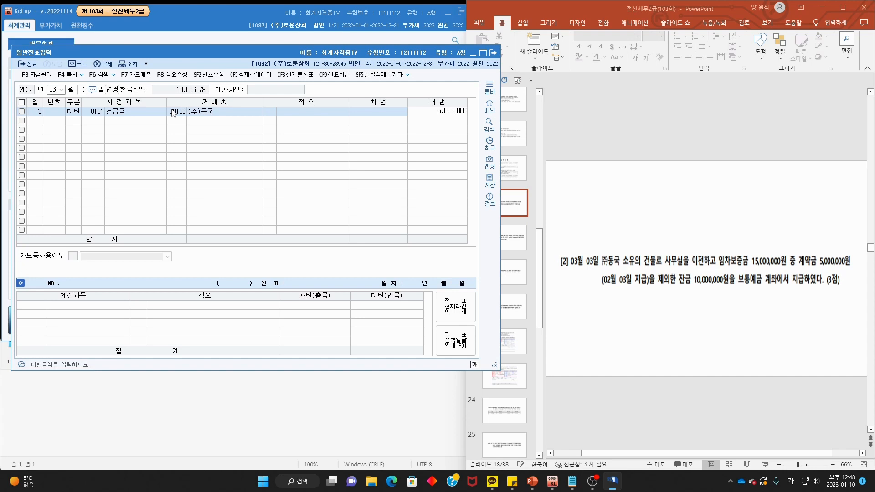
key(Return)
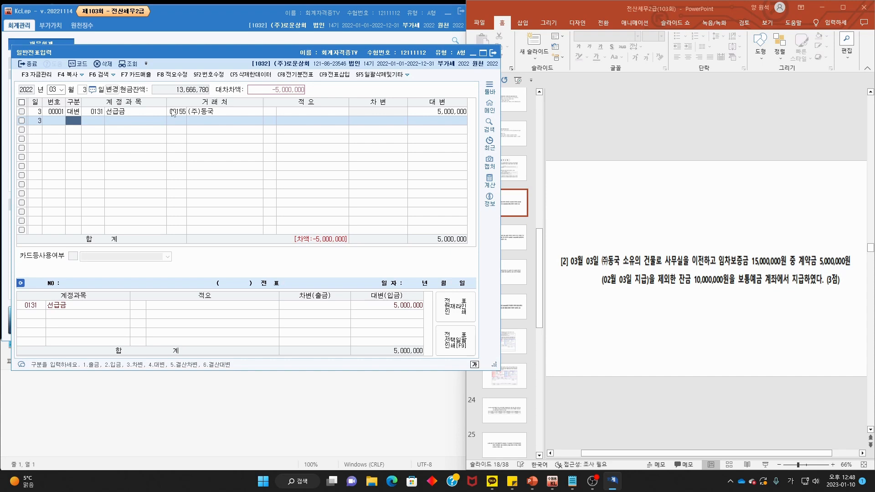
- Add a credit line to 0103 보통예금 for 10,000,000 with no client
text(4)
key(Return)
key(F2)
text(보통)
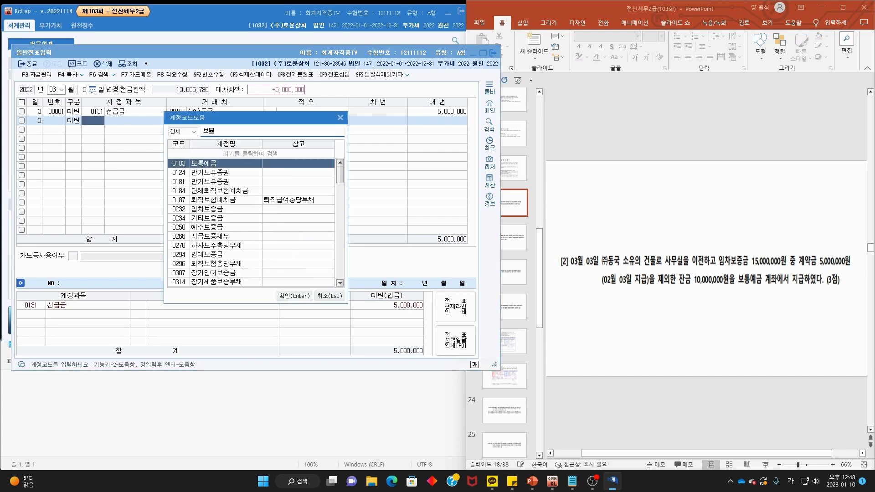
key(Return)
key(Return)
key(Return)
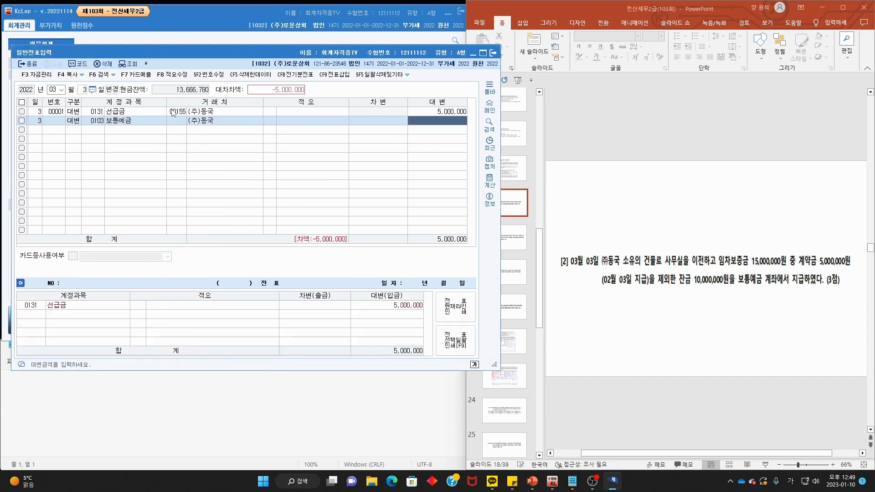
text(10,000,000)
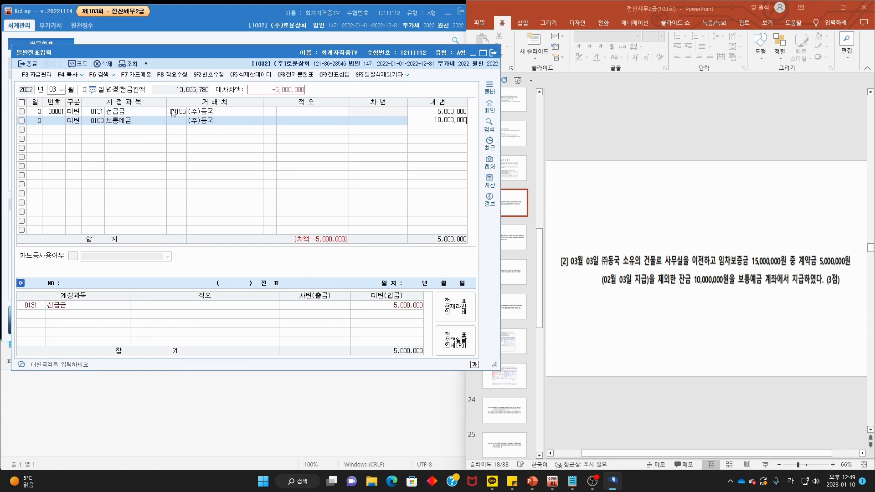
key(Return)
click(250, 121)
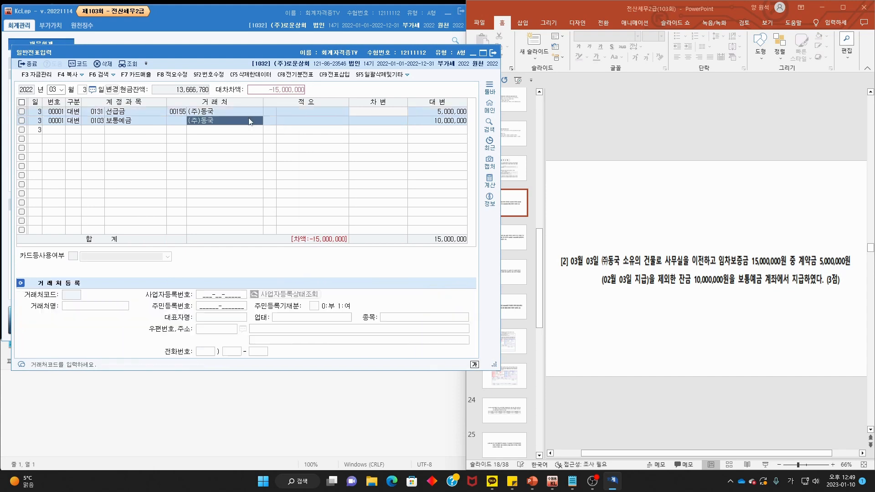
key(BackSpace)
key(BackSpace)
key(BackSpace)
key(BackSpace)
key(BackSpace)
key(Return)
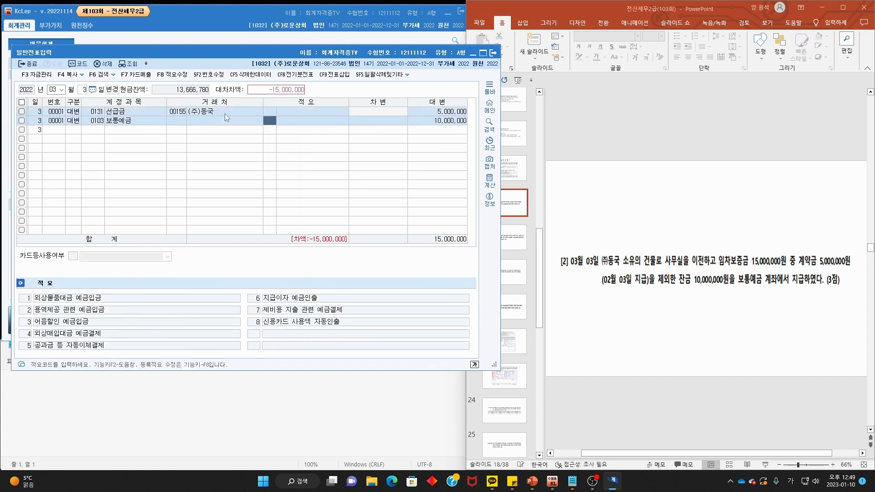
- Add a debit line to 0232 임차보증금 for 15,000,000 with client (주)동국
click(67, 133)
text(3)
key(F2)
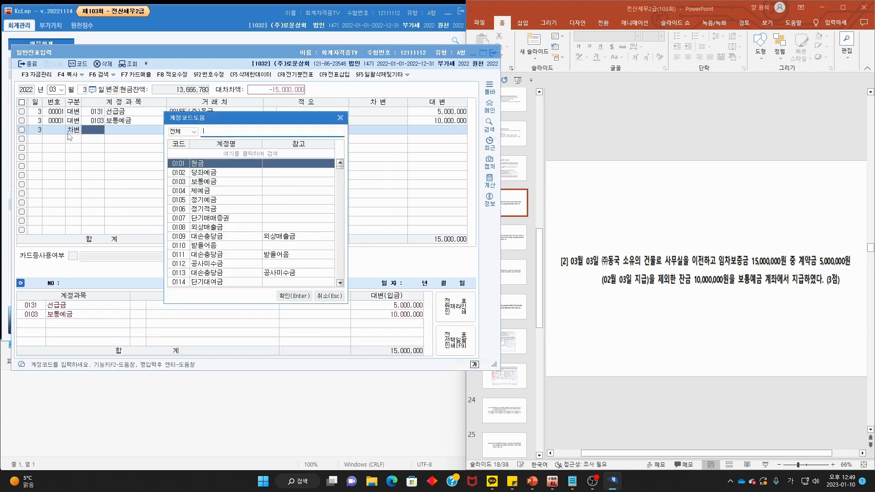
text(임차)
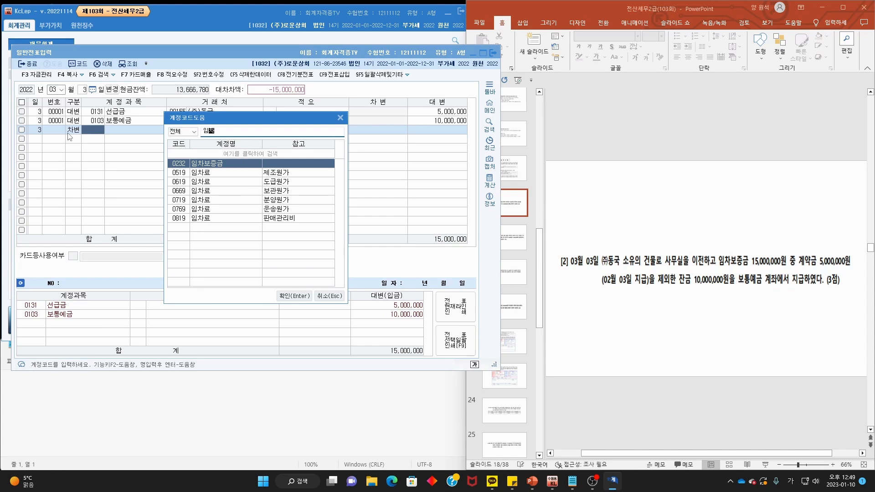
key(Return)
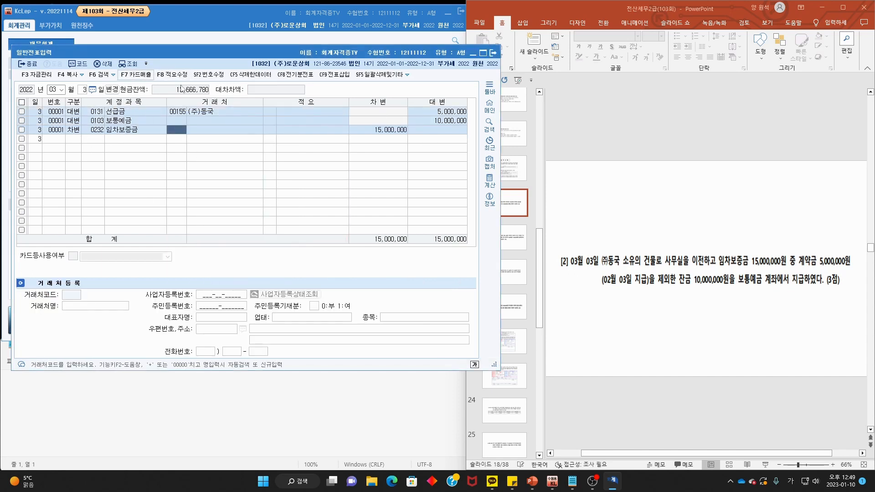
click(718, 227)
click(175, 132)
key(F2)
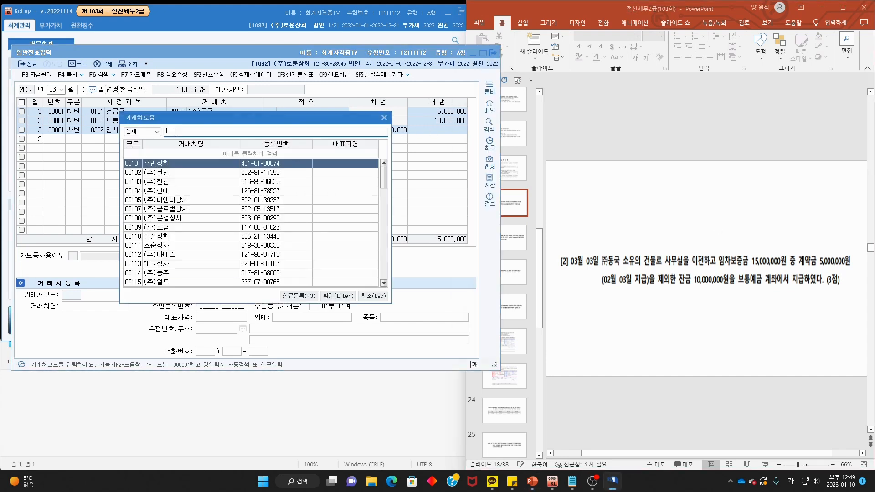
text(동국)
key(Return)
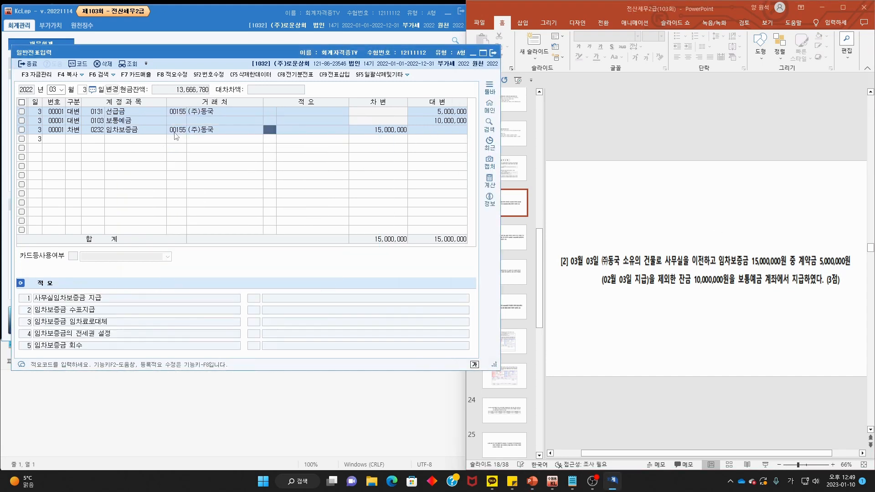
click(609, 206)
scroll(609, 206, down, 1)
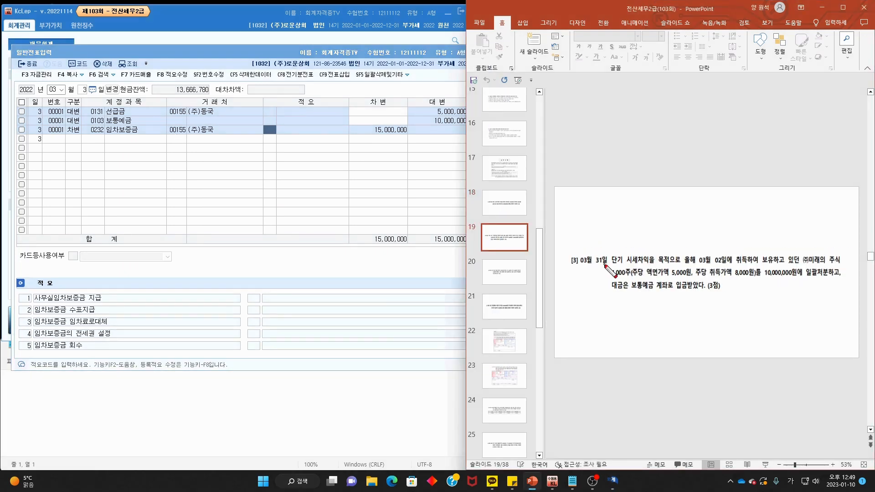
mouse_move(596, 270)
mouse_down()
mouse_move(594, 254)
mouse_move(608, 266)
mouse_move(831, 263)
mouse_up()
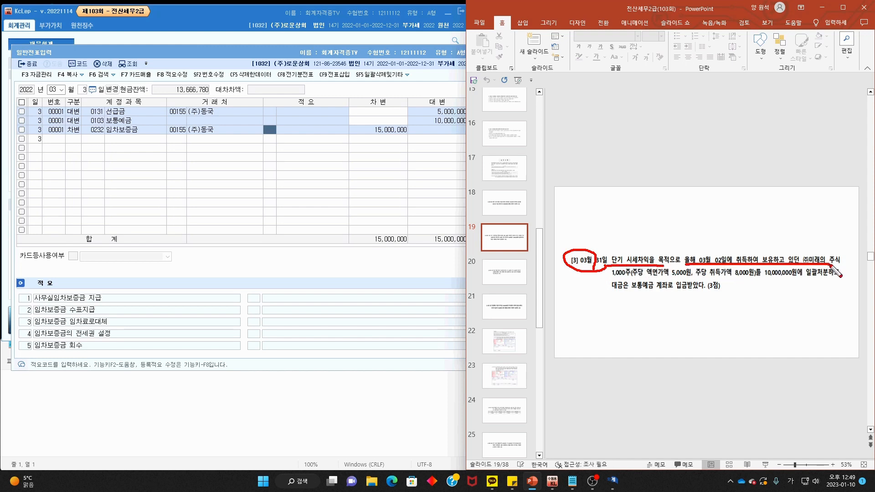
drag(610, 278, 842, 279)
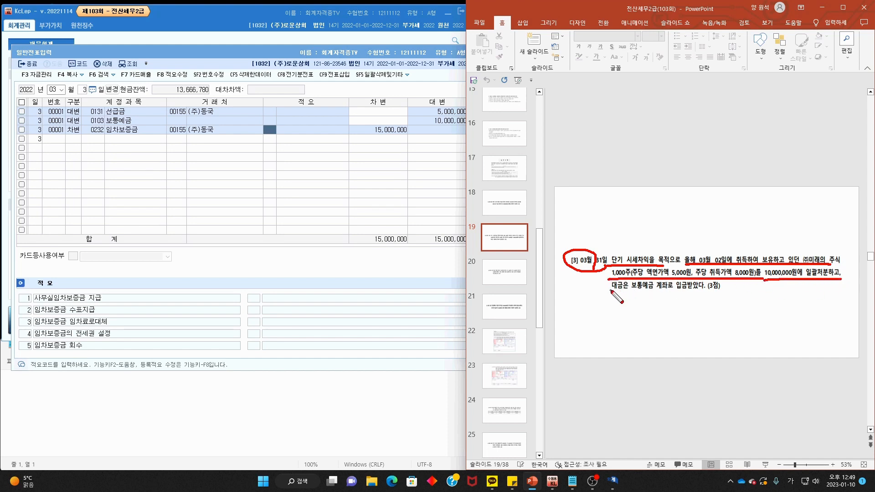
drag(611, 290, 682, 289)
key(Escape)
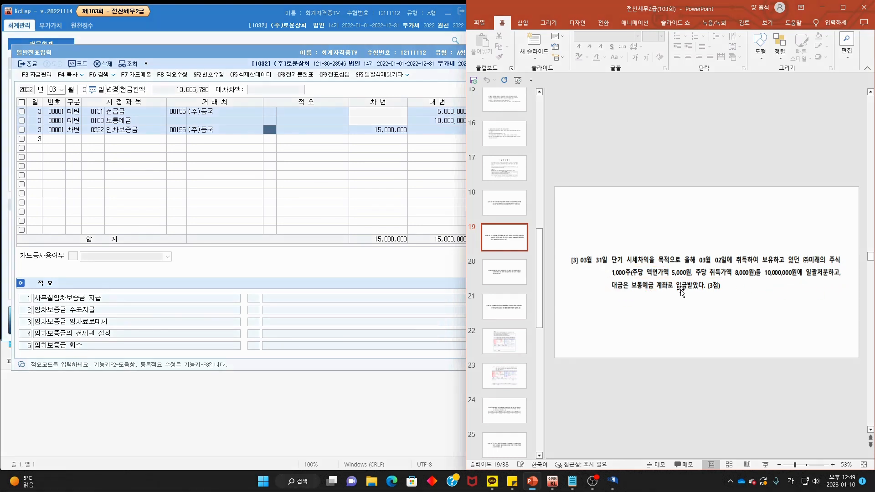
- Look up the March 2 voucher 00006 buying 단기매매증권 8,000,000 from (주)미래
click(84, 90)
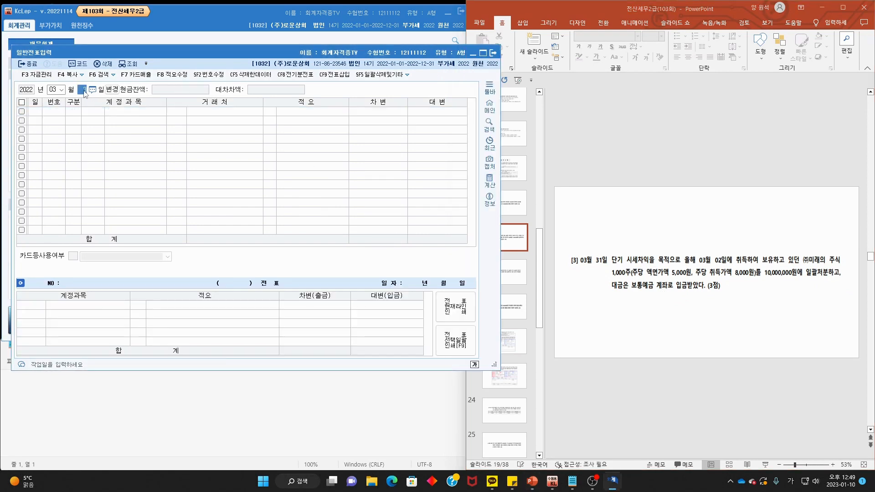
text(31)
key(Return)
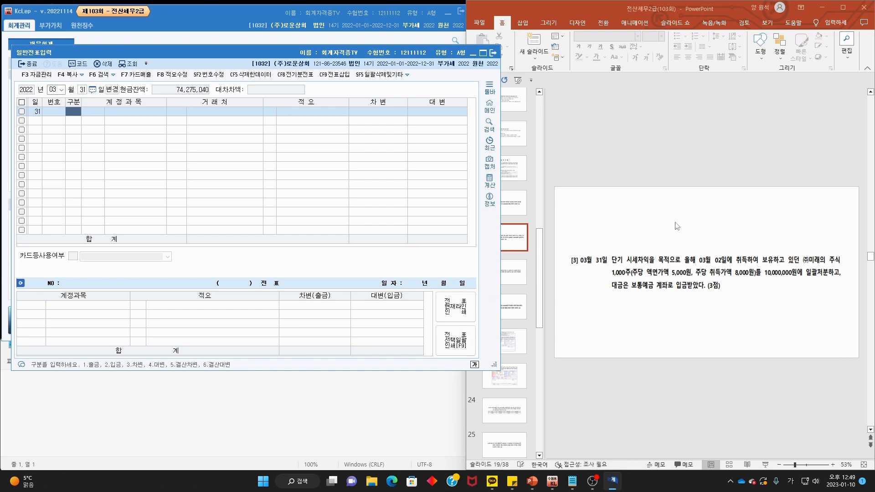
click(83, 90)
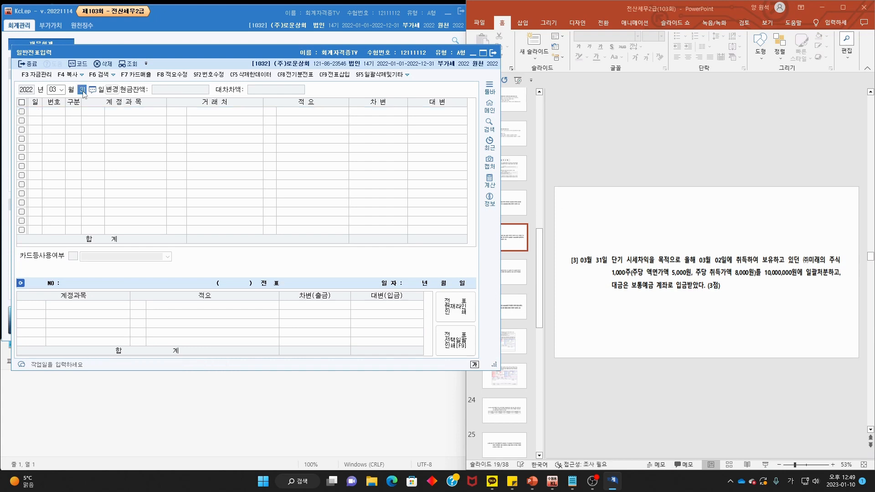
text(2)
key(Return)
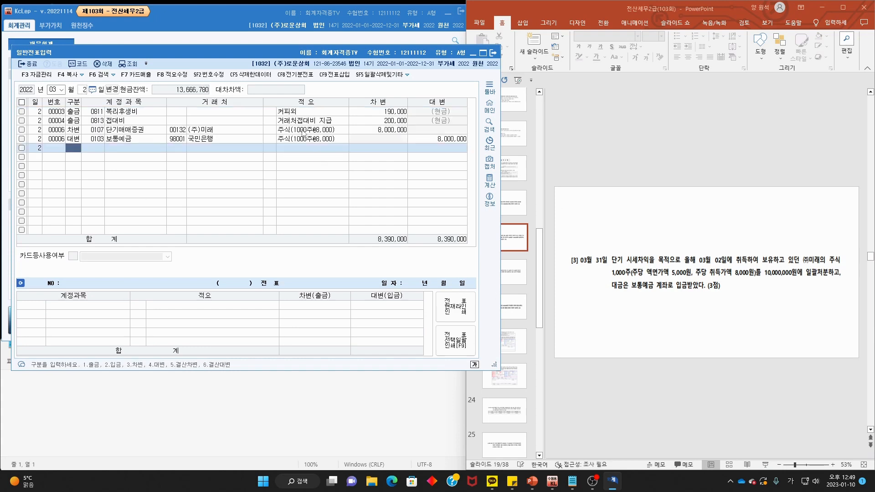
click(396, 130)
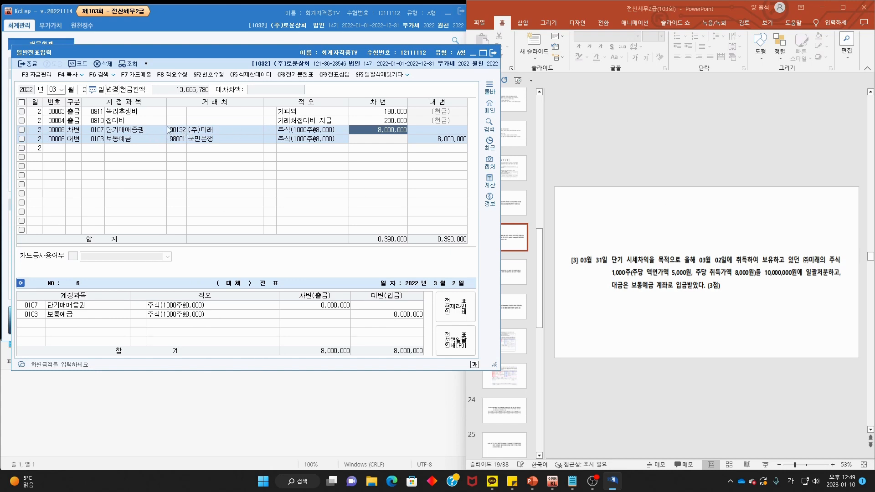
click(83, 90)
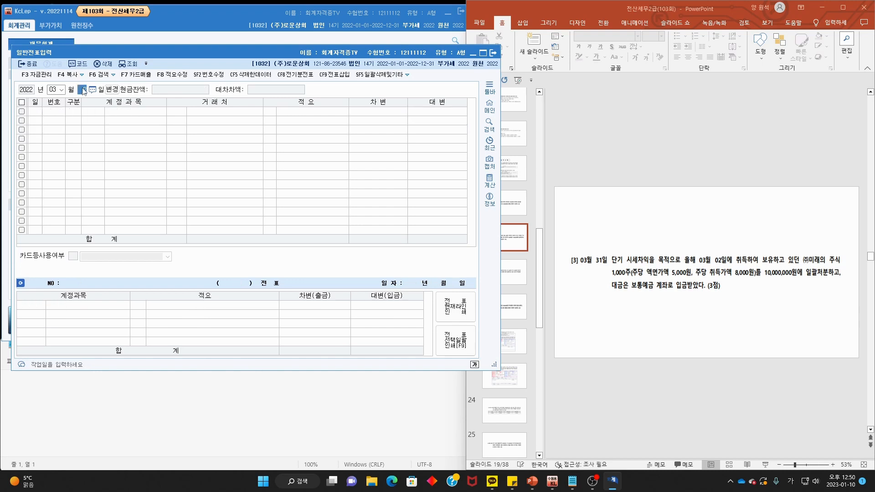
- Start a 31 March entry crediting 단기매매증권 8,000,000 for client (주)미래
text(31)
key(Return)
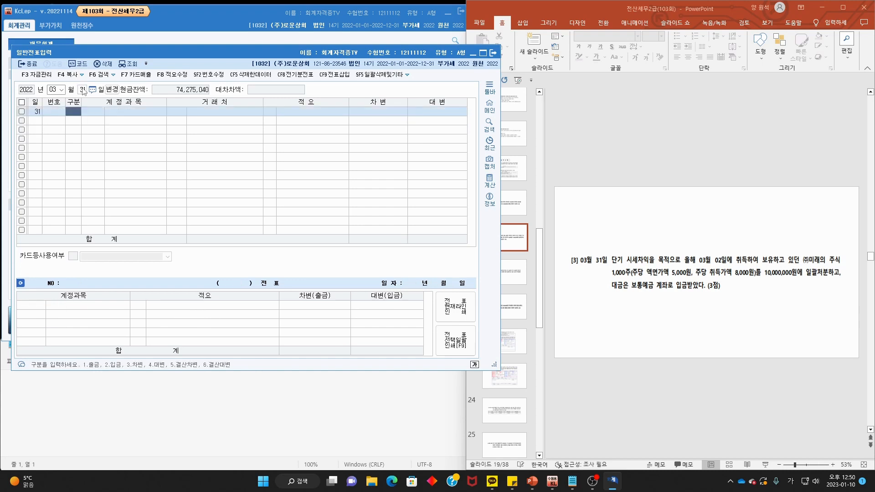
text(4)
key(F2)
text(단기매매)
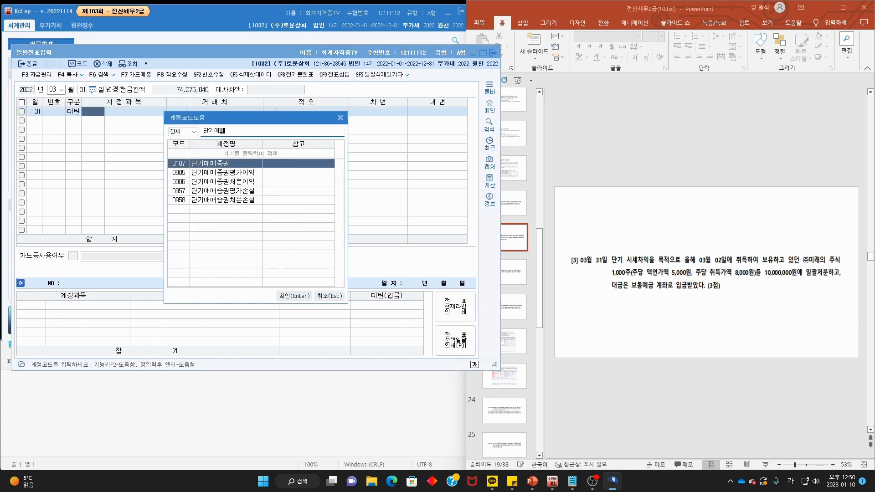
key(Return)
key(F2)
text(미래)
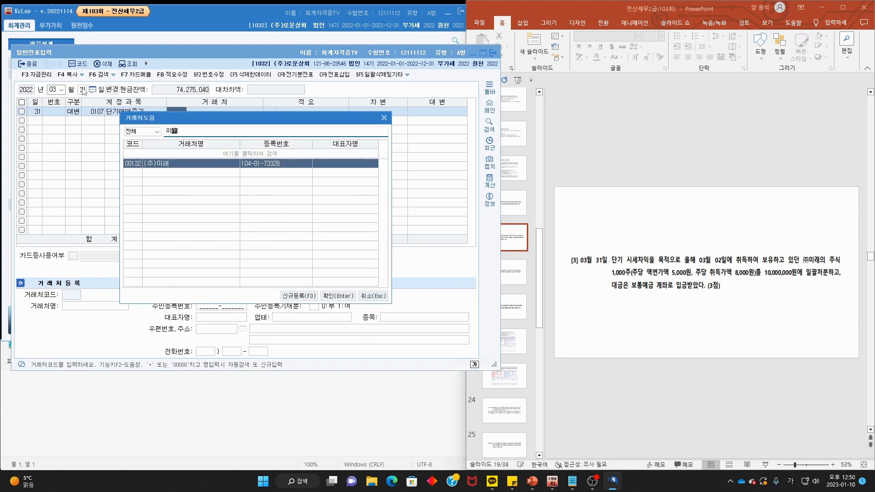
key(Return)
key(Return)
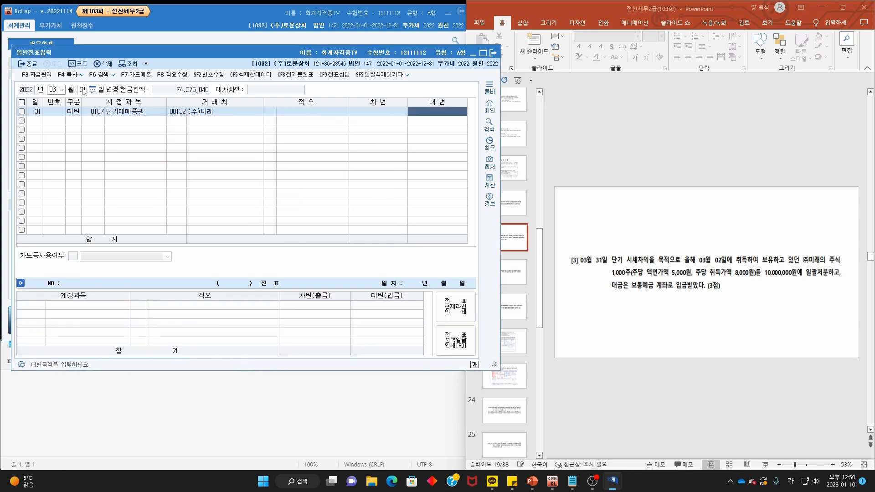
text(80)
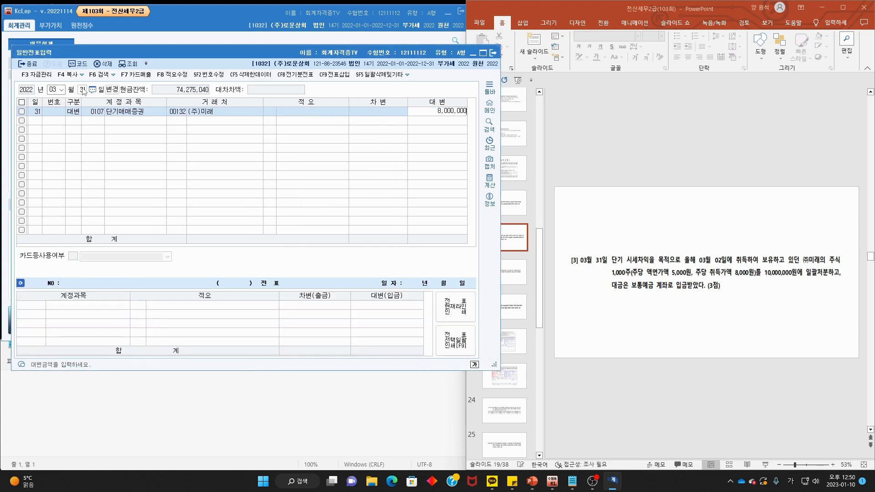
key(Return)
- Add a debit line to 0103 보통예금 for 10,000,000
text(3)
key(Return)
key(F2)
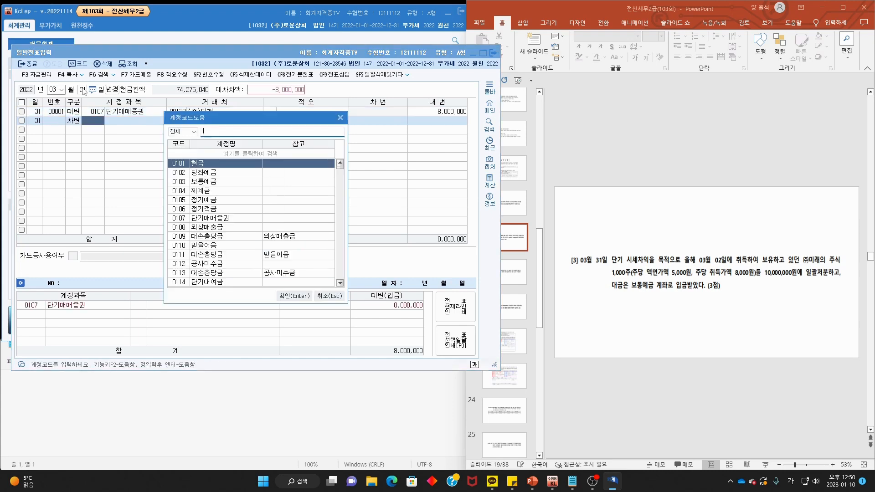
text(보통)
key(Return)
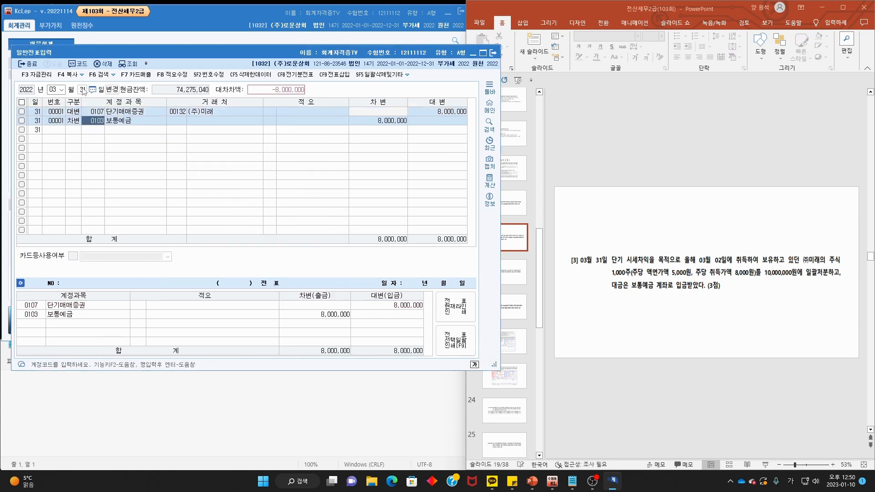
key(Return)
key(Return)
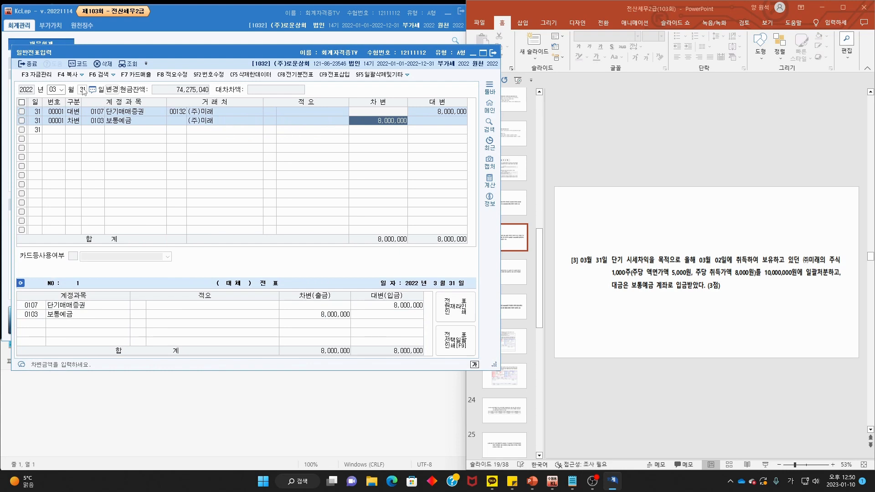
text(100)
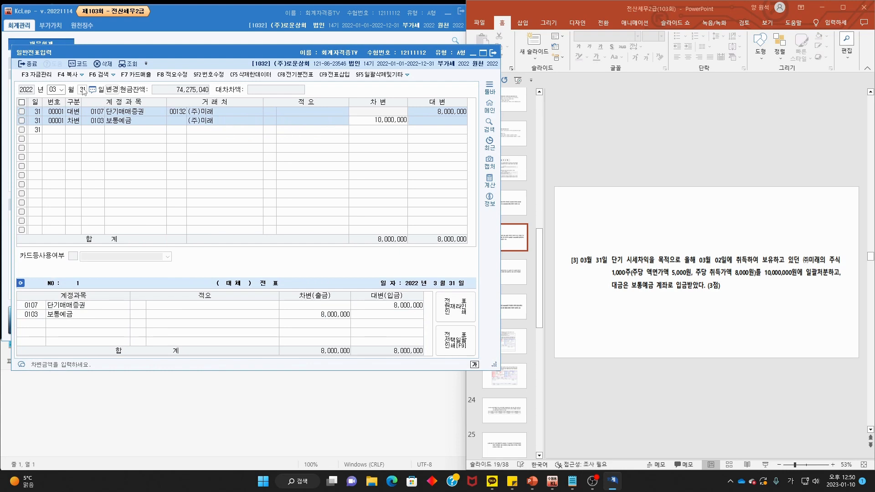
key(Return)
click(202, 121)
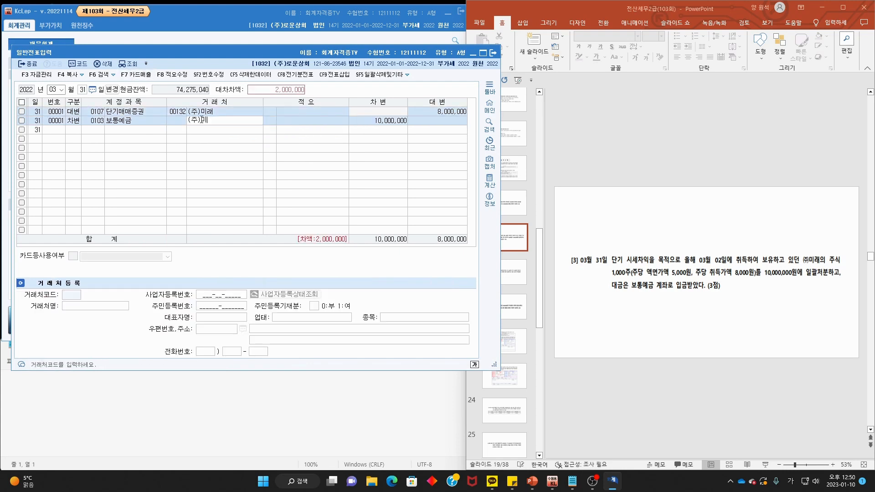
key(Return)
- Add a credit line to 0906 단기매매증권처분이익 for 2,000,000
click(76, 132)
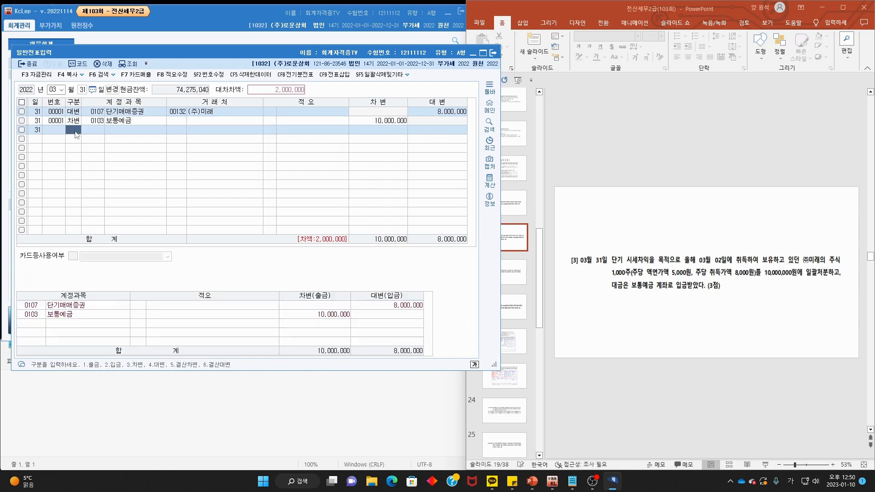
text(4)
key(F2)
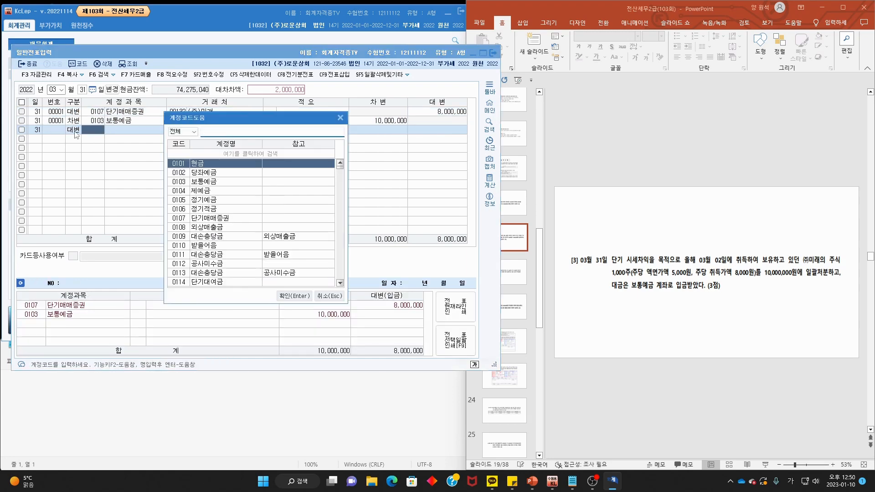
text(단기)
key(Down)
key(Down)
key(Down)
key(Down)
key(Down)
key(Down)
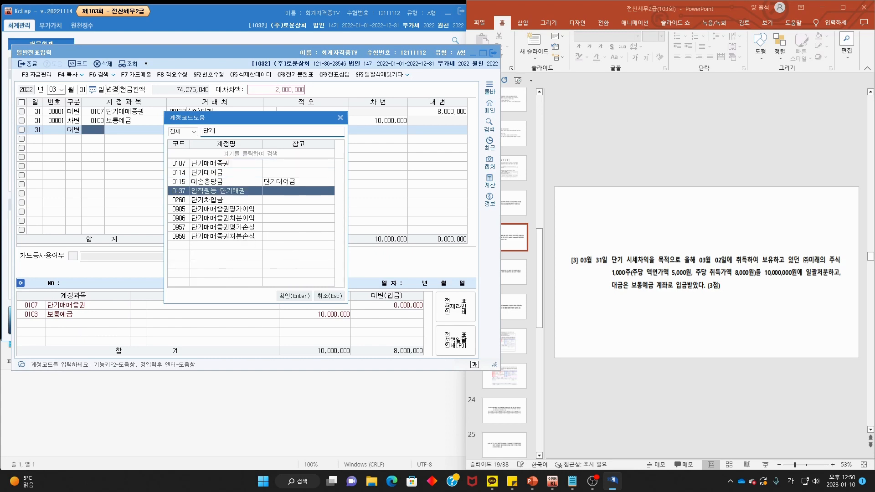
key(Return)
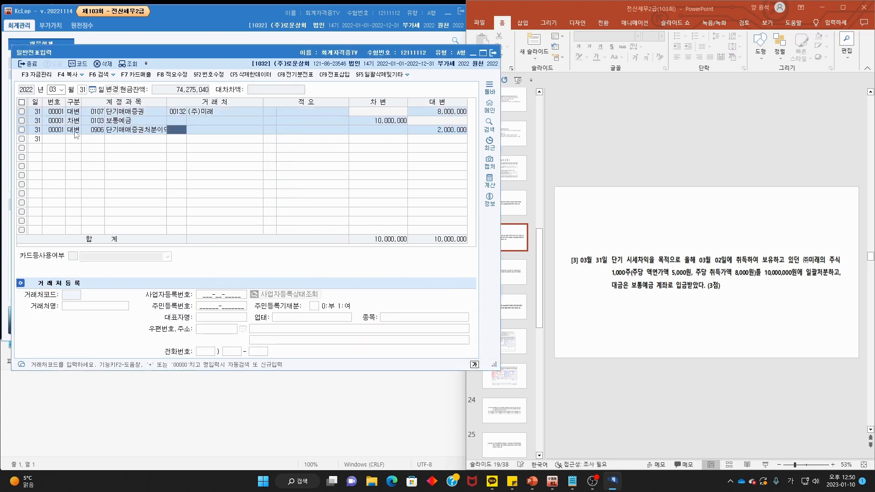
click(668, 173)
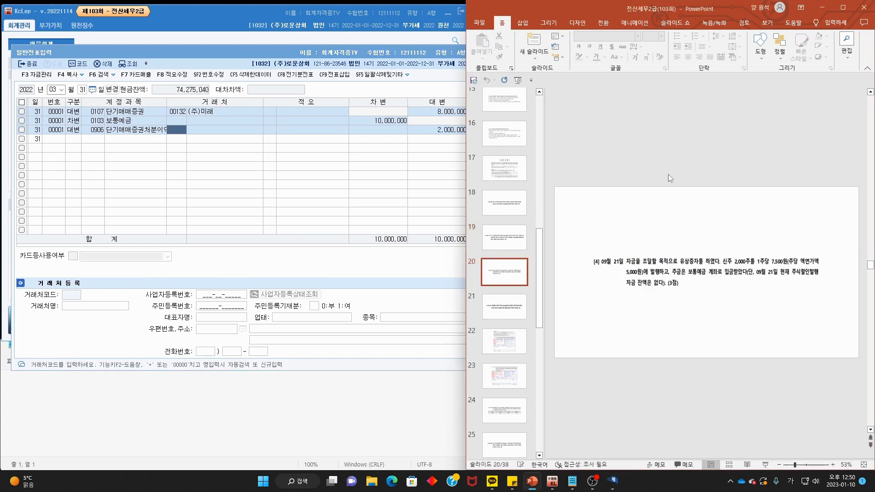
- Mark question [4]'s date, 2,000 shares at 7,500 won, 5,000 par value and no discount balance
scroll(692, 242, down, 1)
mouse_move(602, 249)
mouse_down()
mouse_move(567, 255)
mouse_move(599, 270)
mouse_move(718, 262)
mouse_up()
drag(728, 261, 805, 261)
drag(611, 277, 841, 275)
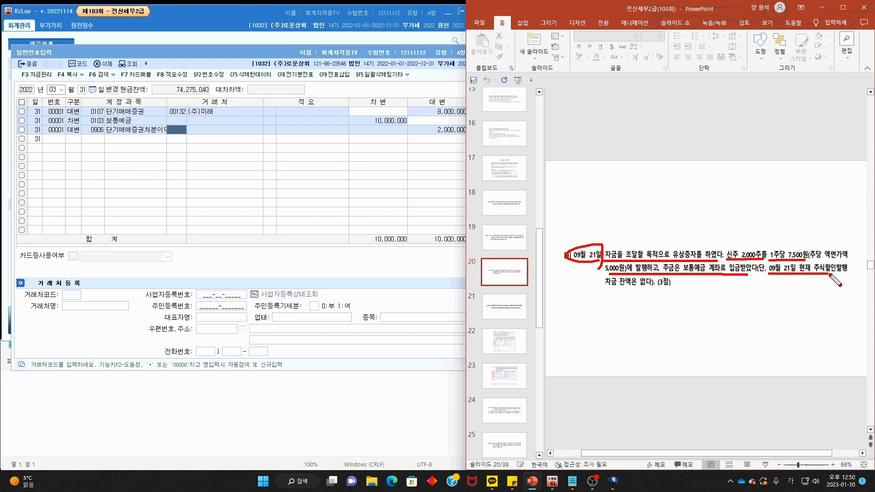
drag(596, 287, 655, 286)
key(Escape)
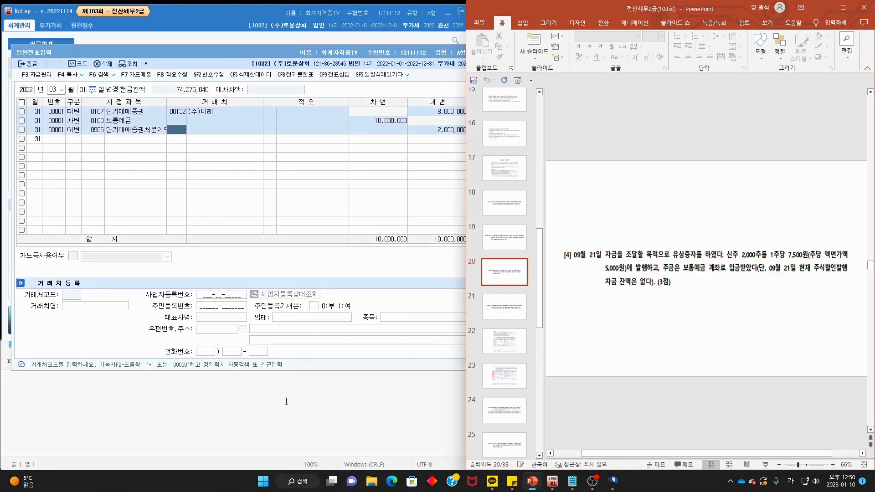
click(286, 402)
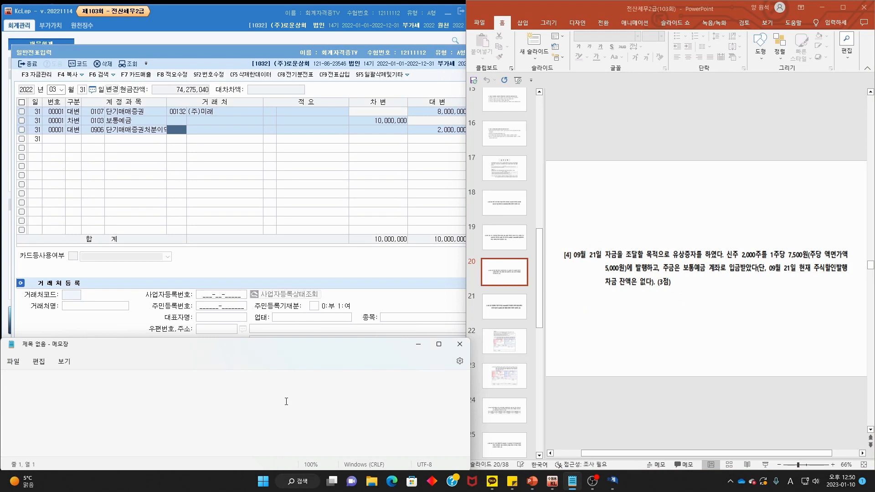
- Work out 2,000 x 5,000 = 10,000,000 and 2,000 x 2,500 = 5,000,000 in Notepad
text(2,000 x 5,000 = 10,000,000)
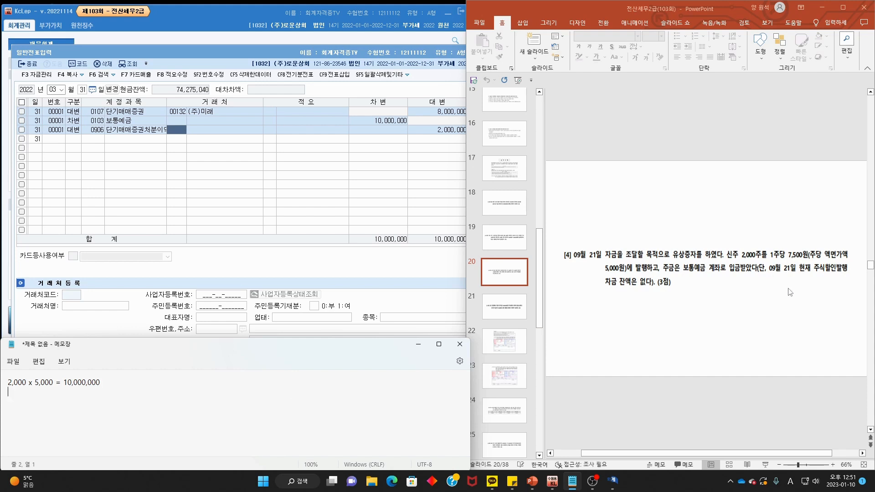
mouse_move(818, 266)
mouse_down()
mouse_move(788, 256)
mouse_move(804, 262)
mouse_up()
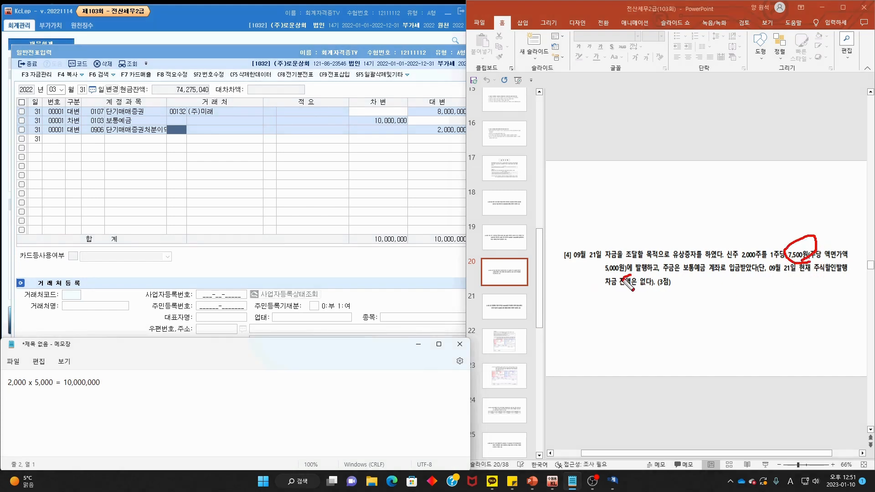
drag(624, 279, 634, 283)
key(Escape)
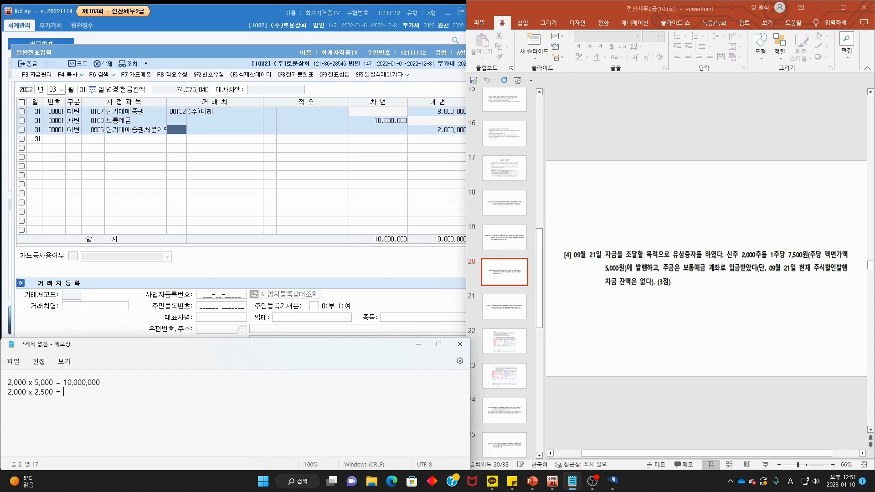
key(BackSpace)
key(BackSpace)
text(,000,000)
key(ctrl+2)
mouse_move(104, 382)
mouse_down()
mouse_move(66, 395)
mouse_move(94, 402)
mouse_move(104, 386)
mouse_move(87, 401)
mouse_up()
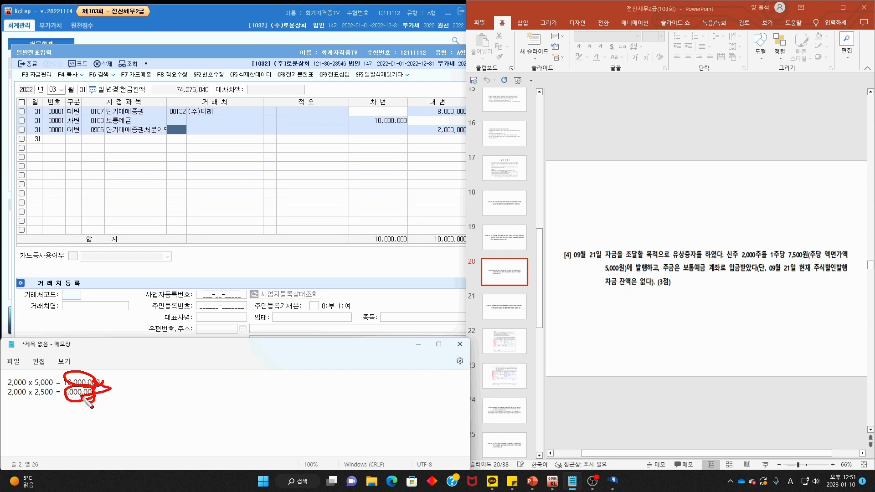
key(Escape)
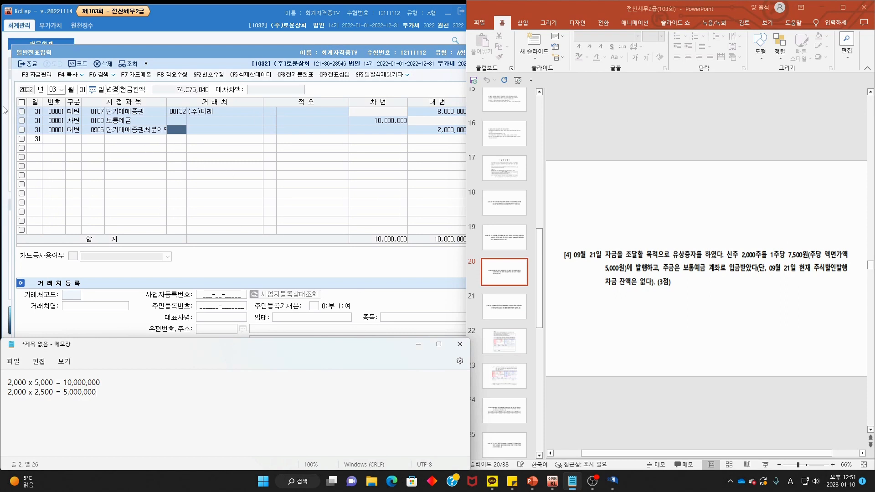
click(53, 90)
- Start a September 21 entry debiting 0103 보통예금 15,000,000
text(9)
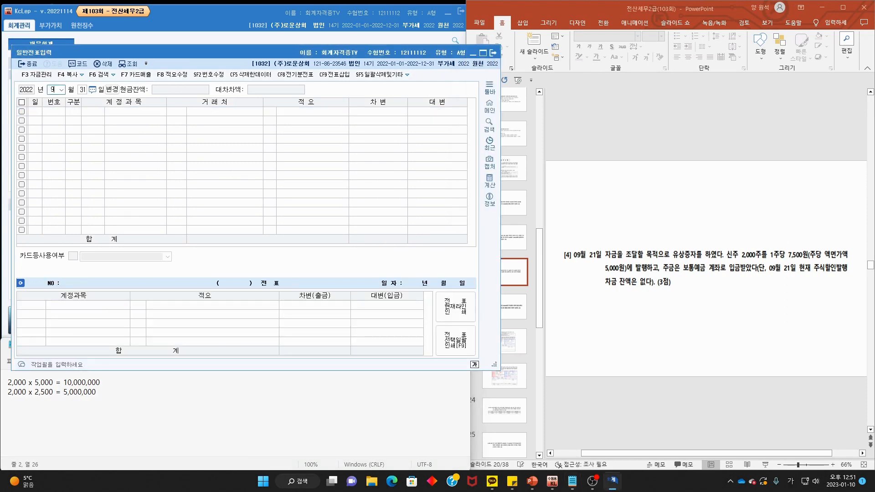
key(Return)
text(21)
key(Return)
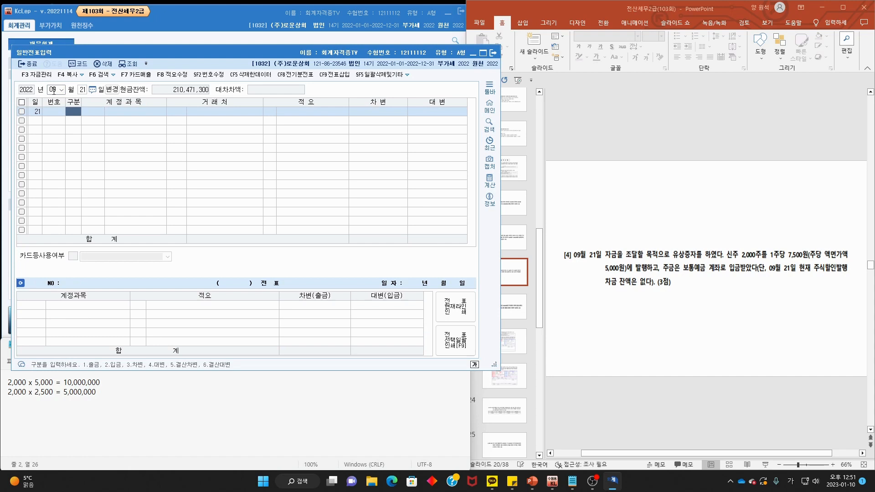
text(3)
key(F2)
text(보통)
key(Return)
key(Return)
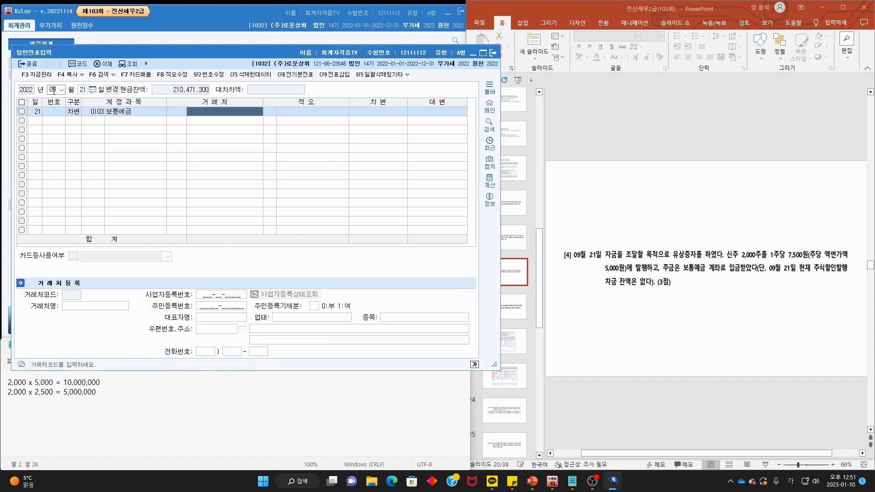
key(Return)
key(Return)
text(150)
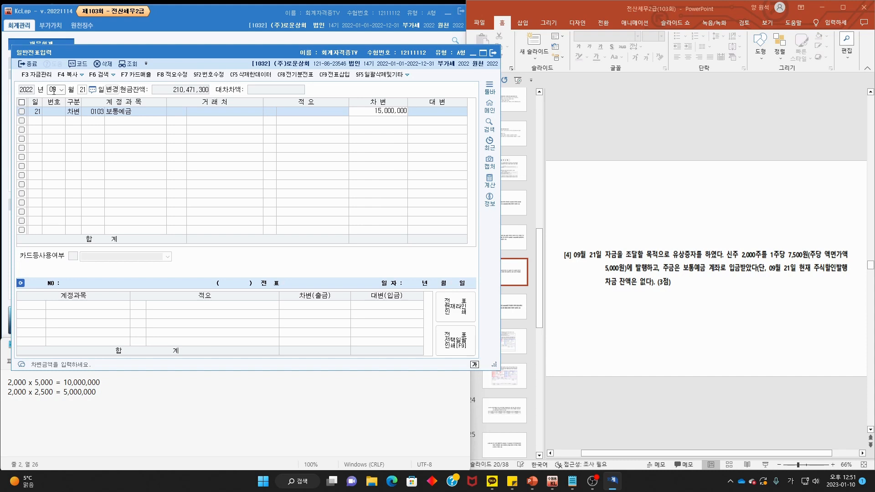
key(Return)
- Add a credit line to 0331 자본금 for 10,000,000
text(4)
key(F2)
text(자본)
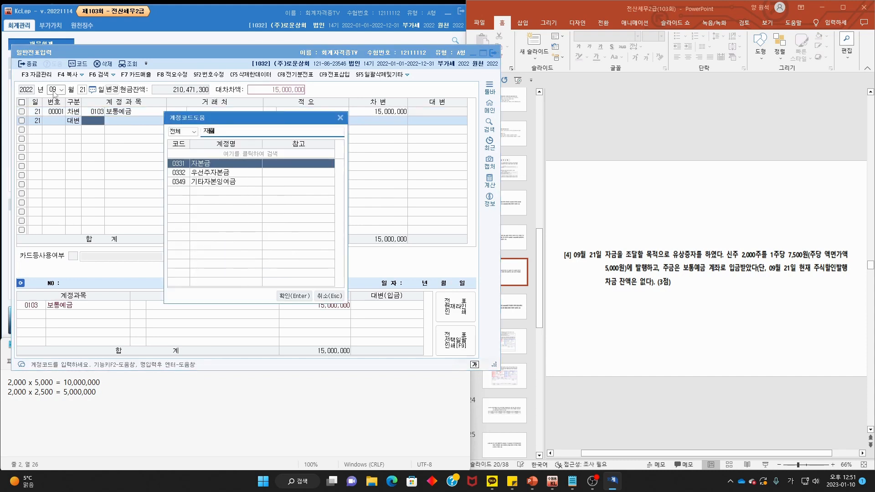
text(금)
key(Return)
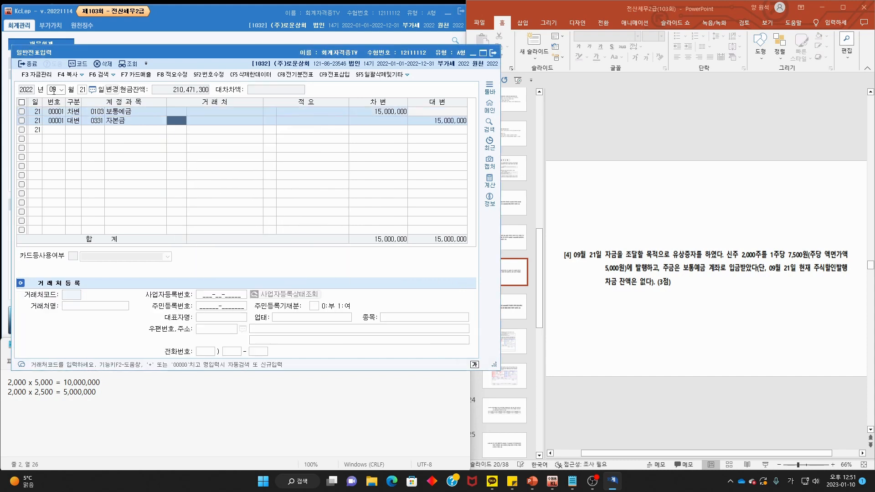
key(Return)
key(Return)
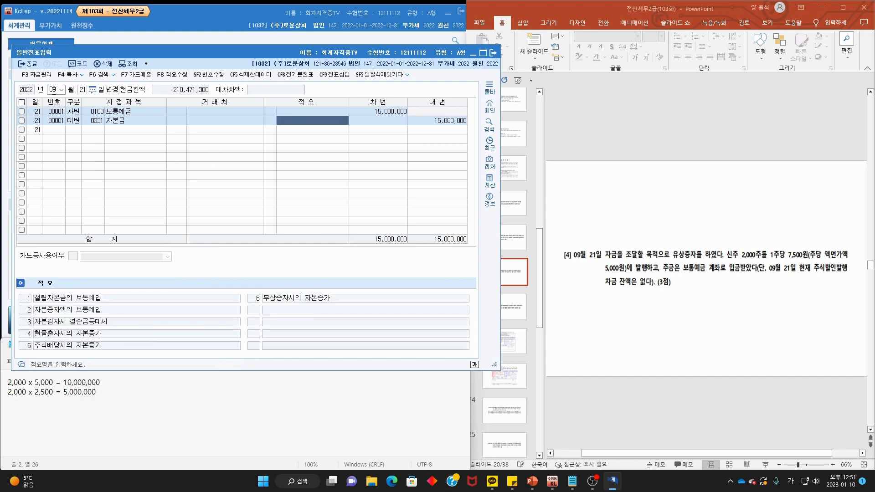
key(Return)
text(1)
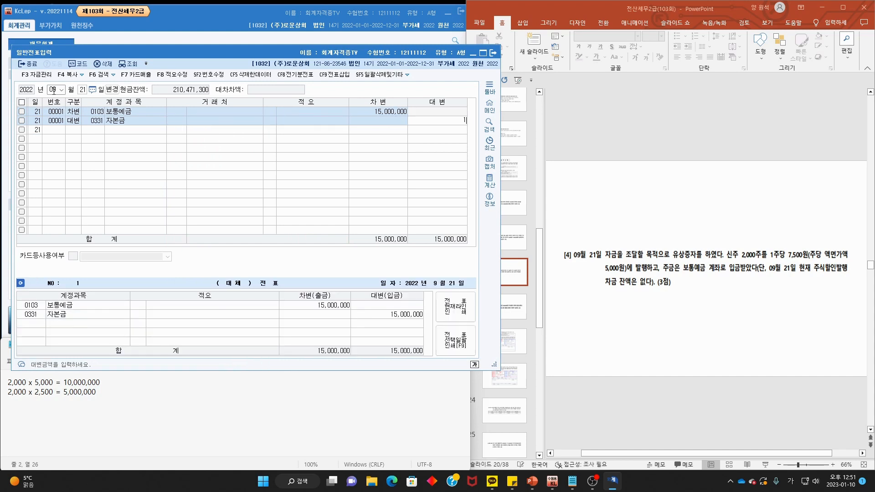
key(Return)
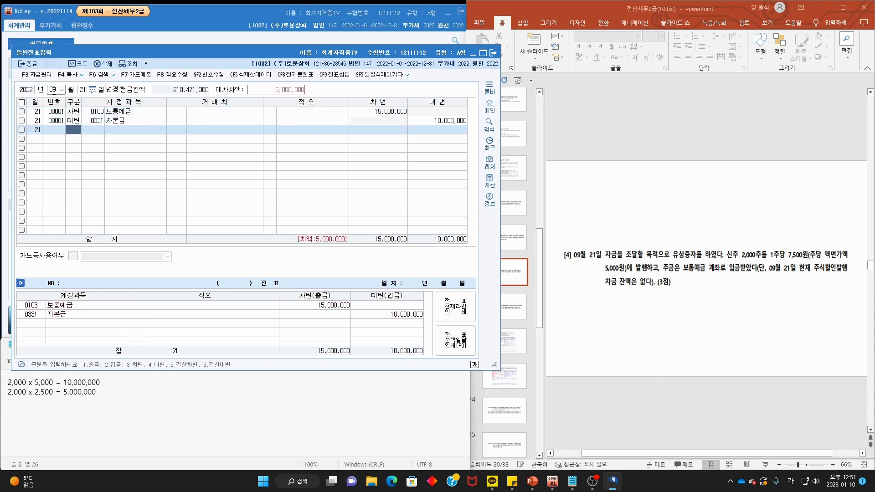
- Add a 5,000,000 credit line to 0341 주식발행초과금 to balance the entry
text(4)
key(F2)
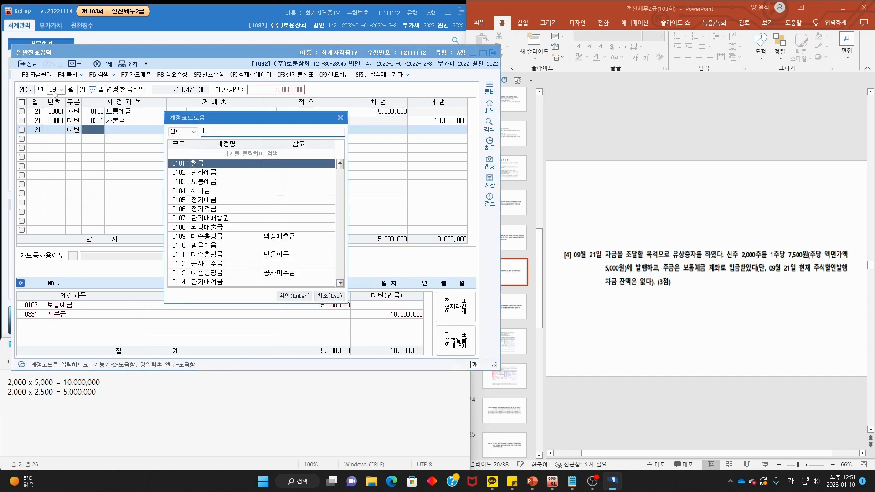
text(주식발)
key(Return)
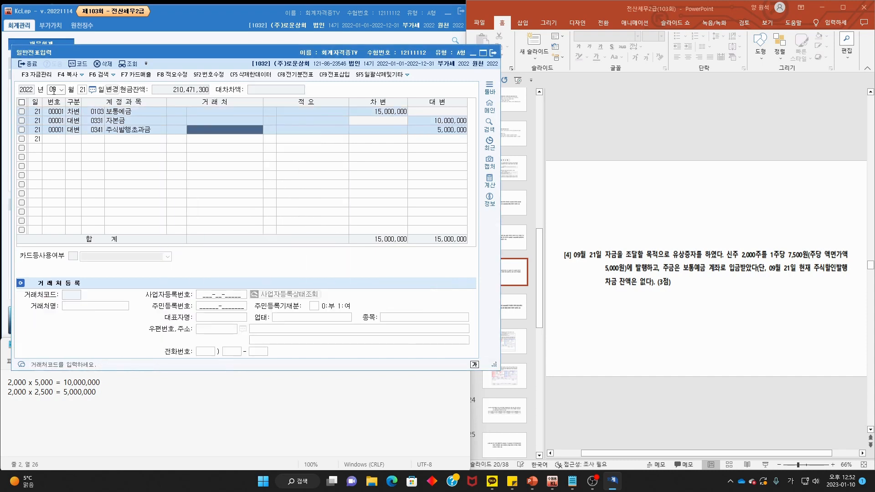
click(762, 183)
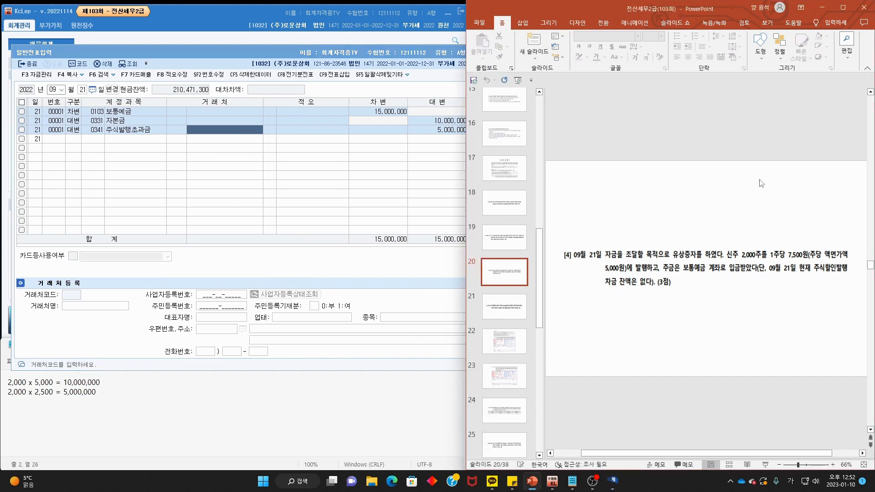
- Review slide 21's problem [5]: repaying the 100,000,000 기업은행 loan plus 300,000 interest
scroll(762, 183, down, 1)
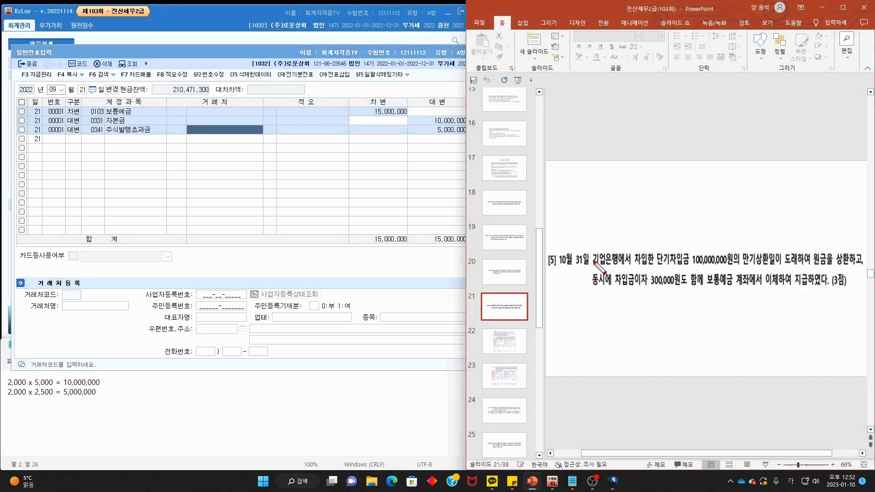
mouse_move(590, 268)
mouse_down()
mouse_move(557, 269)
mouse_move(590, 262)
mouse_move(588, 269)
mouse_up()
key(Escape)
key(ctrl+2)
drag(655, 268, 846, 268)
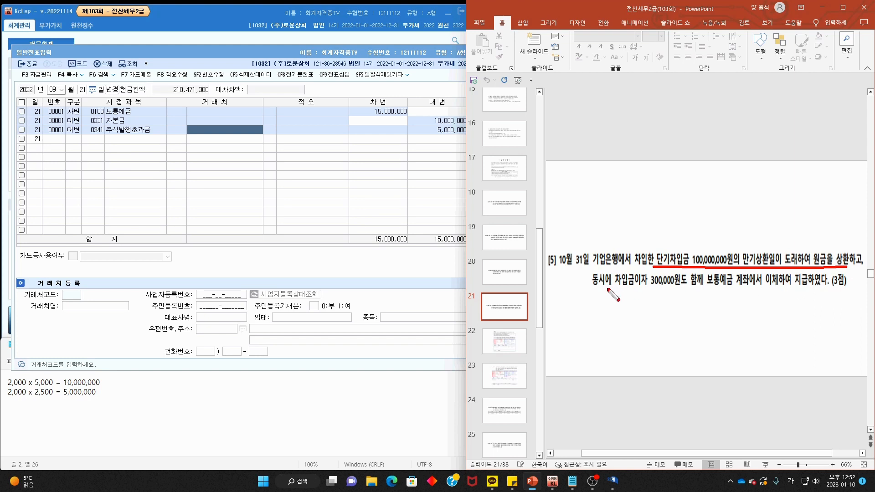
drag(583, 292, 824, 290)
key(Escape)
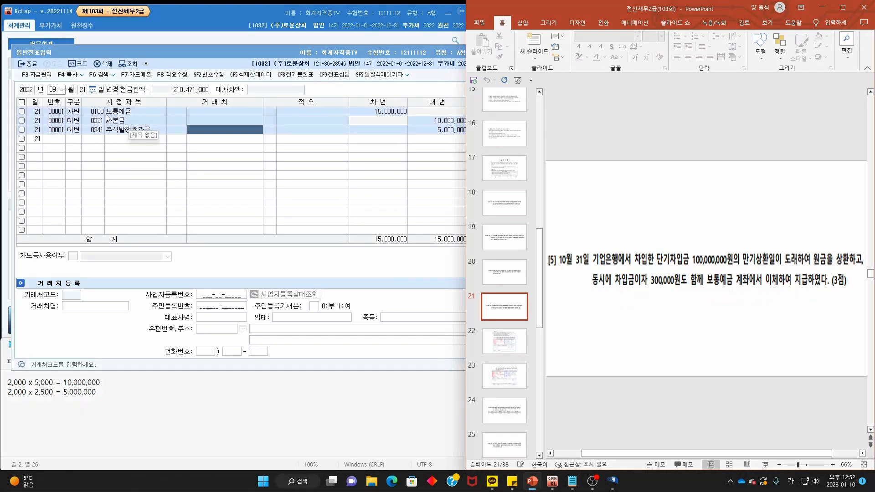
click(54, 90)
- Date the entry October 31 and credit 보통예금 100,300,000
text(02)
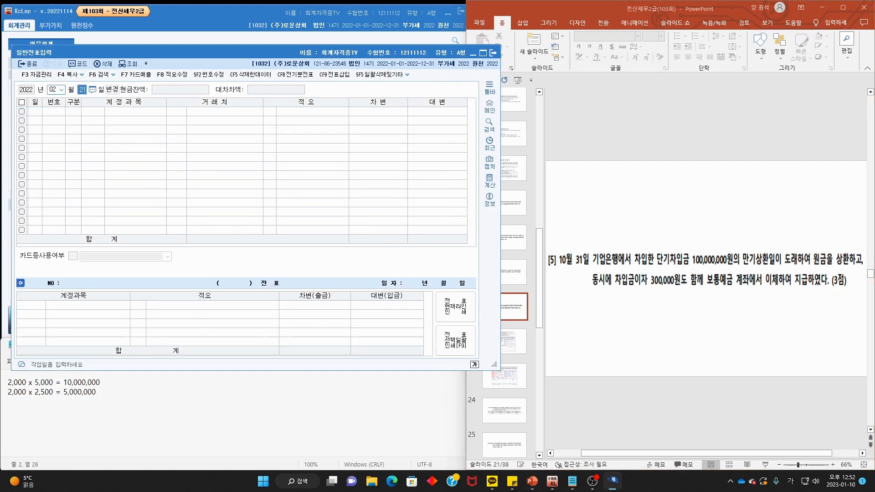
click(52, 89)
text(103)
text(1)
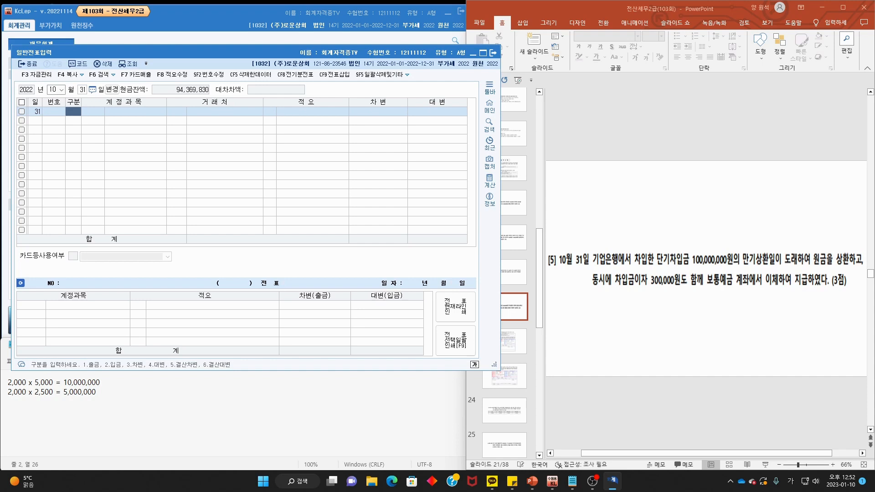
text(4)
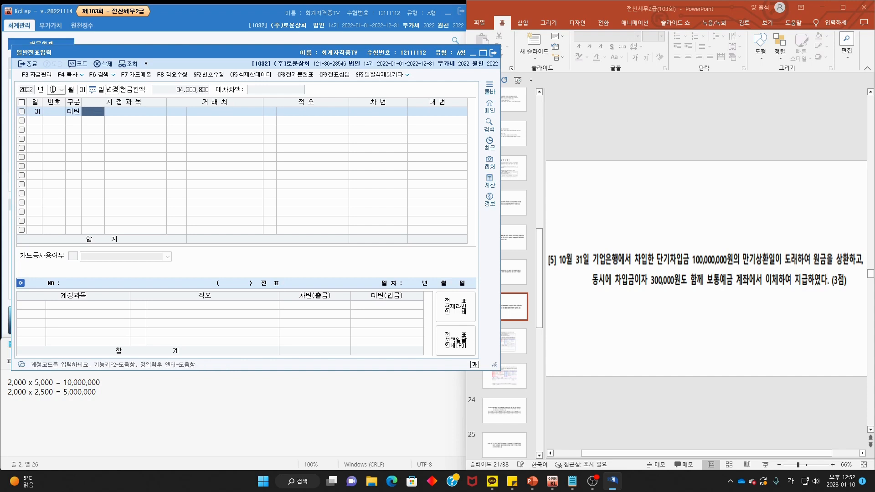
key(F2)
text(보통)
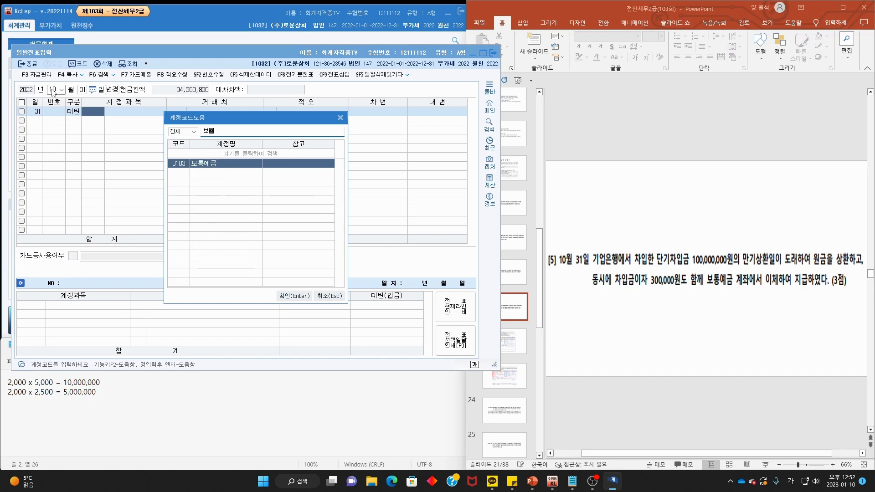
key(Return)
key(Return)
key(Return)
key(Return)
key(Return)
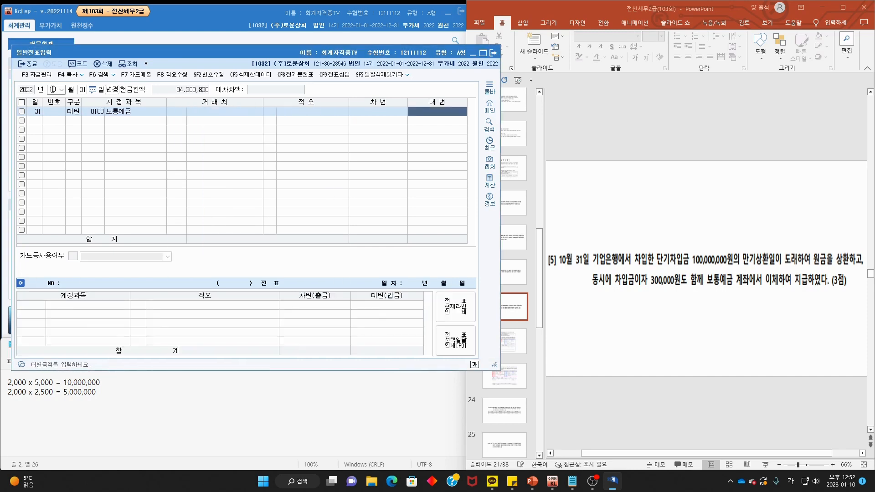
text(10)
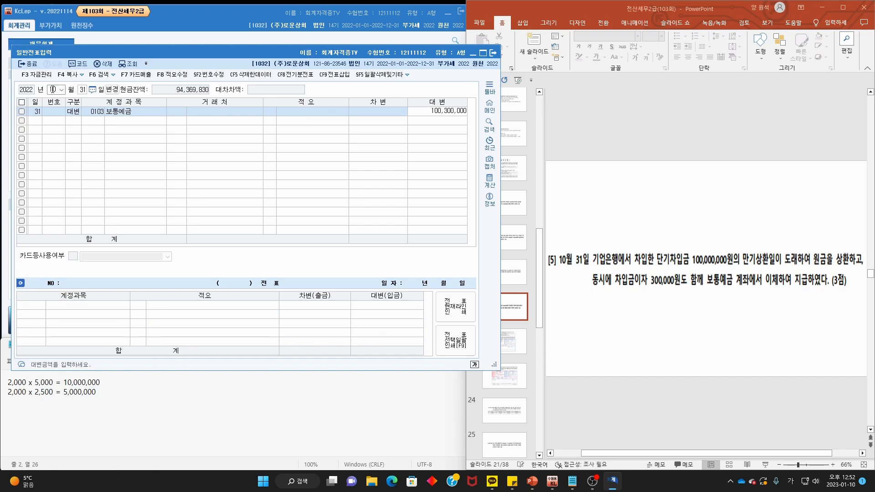
text(0,300,000)
key(Return)
- Debit 단기차입금 100,000,000 with trading partner 기업은행
text(3)
key(F2)
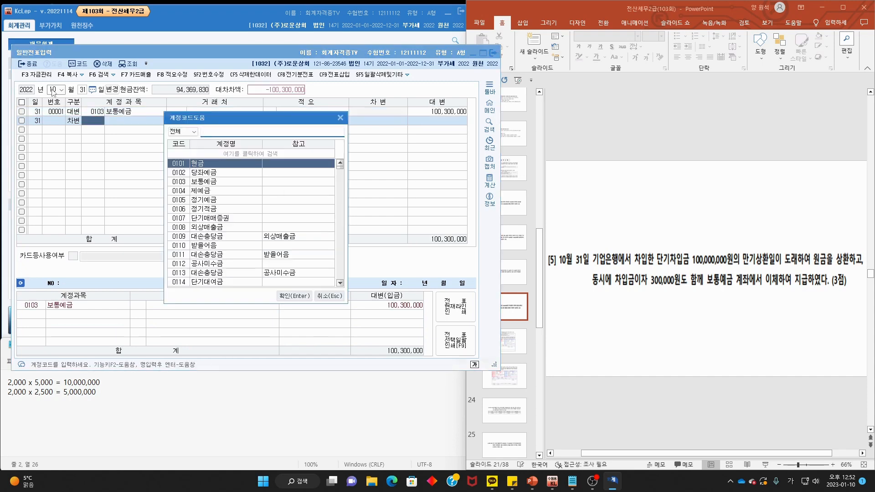
text(단기차입)
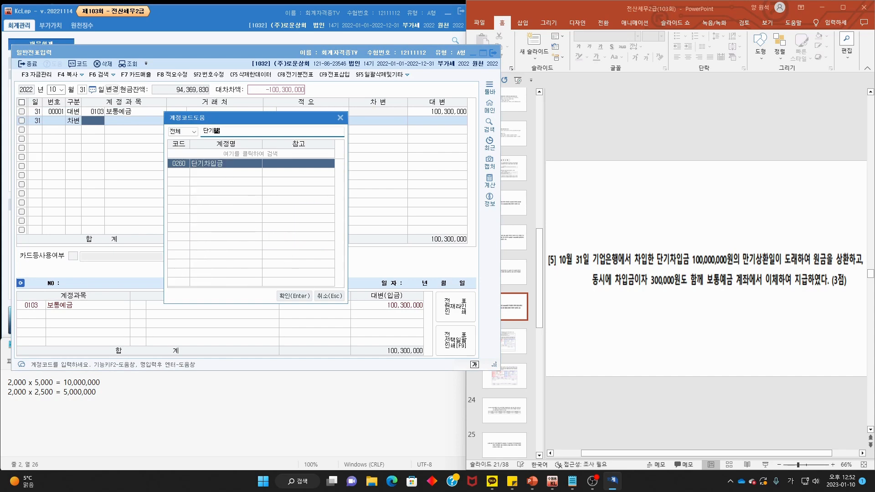
key(Return)
key(F2)
text(기업)
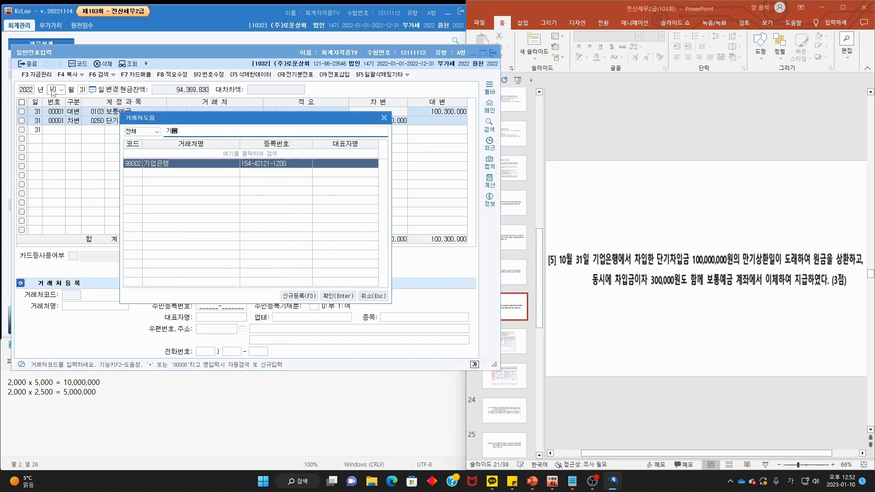
key(Return)
key(Return)
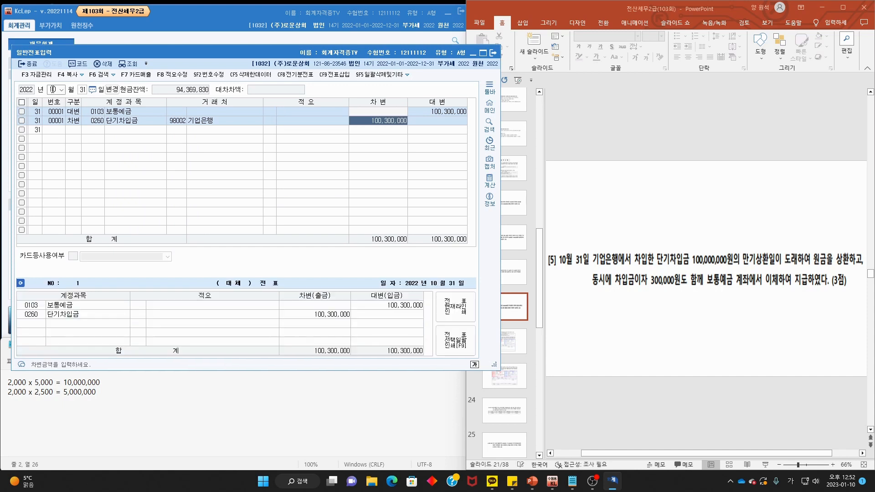
text(1)
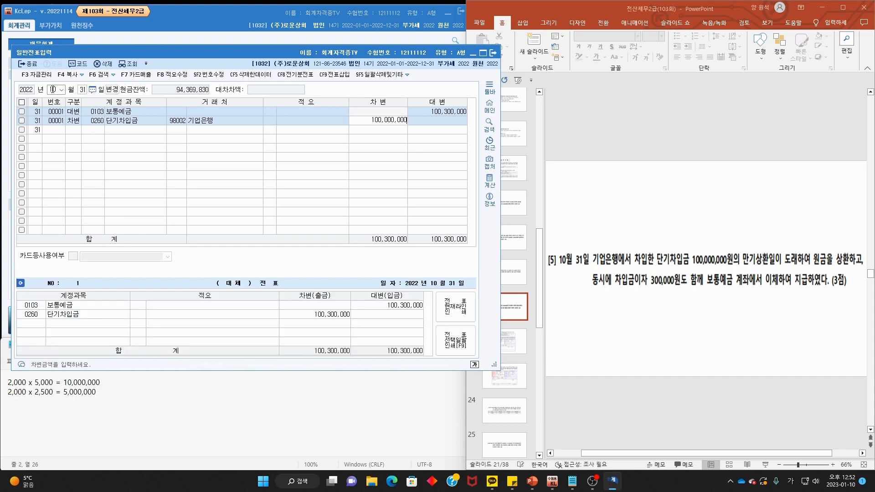
key(Return)
- Debit 이자비용 300,000 to balance the October 31 entry
text(3)
key(Return)
text(이)
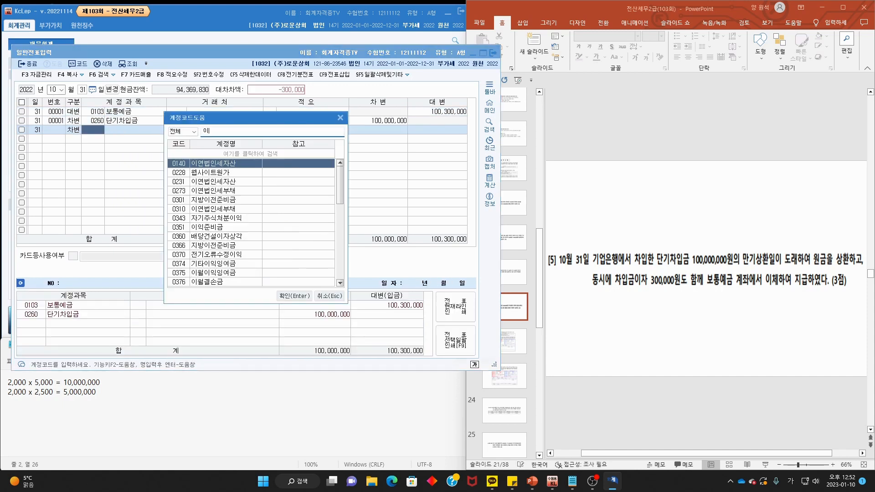
text(자비용)
key(Return)
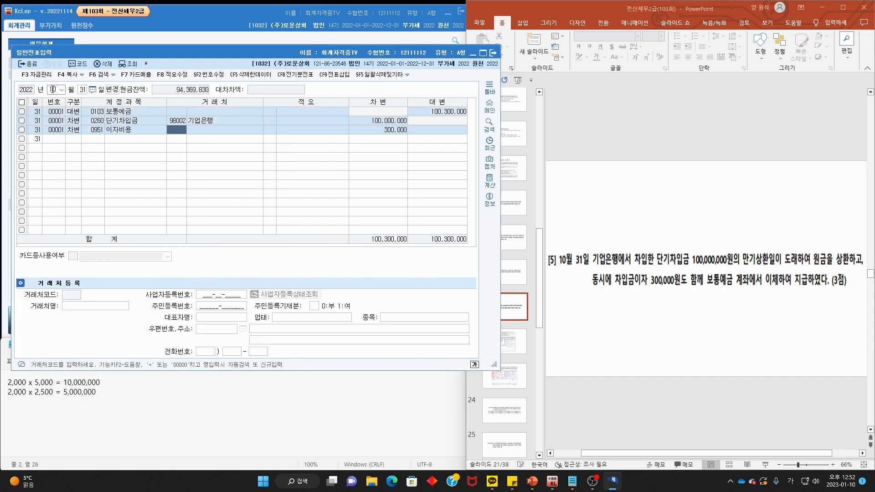
click(614, 187)
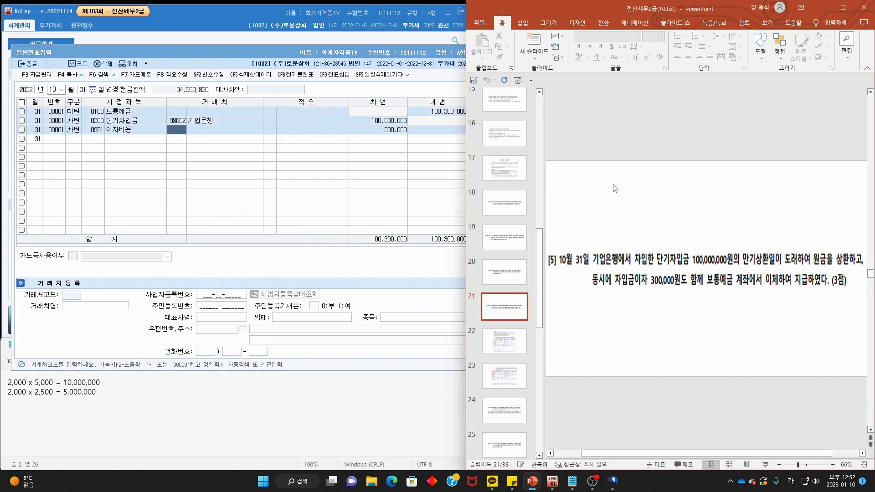
- Review slide 22's July 28 import invoice: 30,000,000 supply, 3,000,000 VAT paid in cash
scroll(615, 188, down, 1)
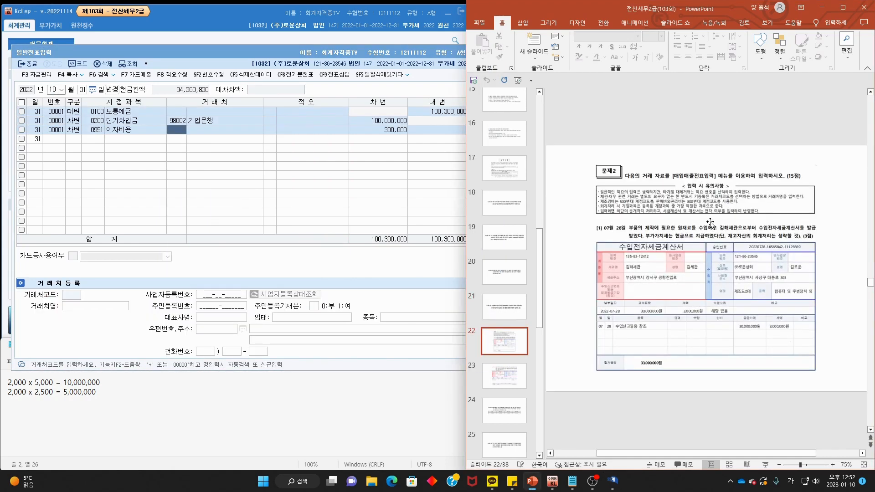
ctrl+scroll(706, 216, up, 3)
key(ctrl+2)
drag(730, 142, 714, 152)
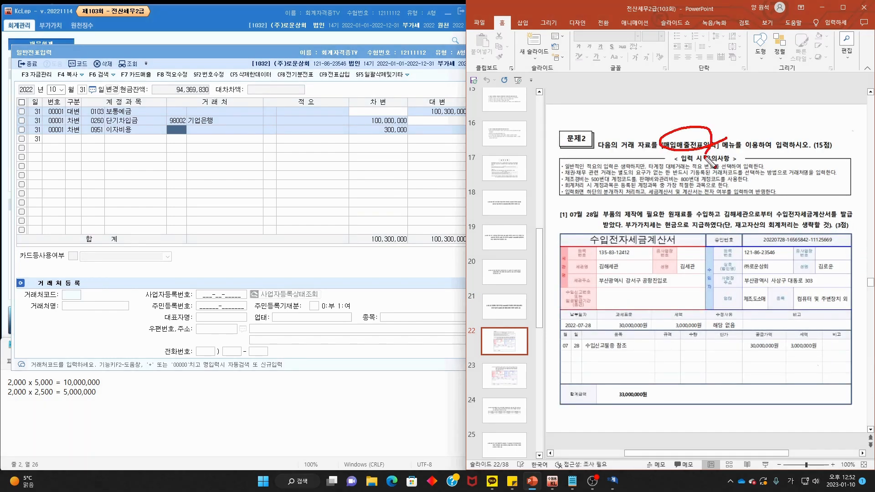
key(Escape)
key(ctrl+2)
mouse_move(601, 227)
mouse_down()
mouse_move(571, 209)
mouse_move(633, 220)
mouse_move(855, 219)
mouse_up()
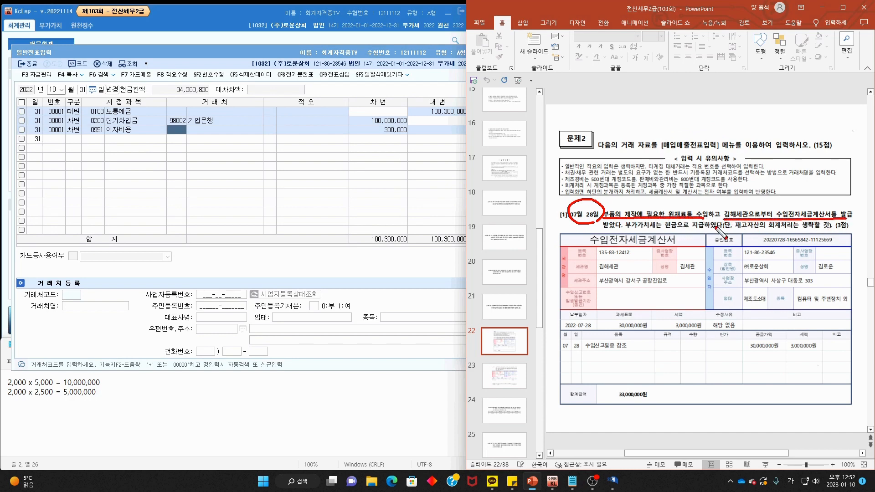
drag(602, 229, 833, 231)
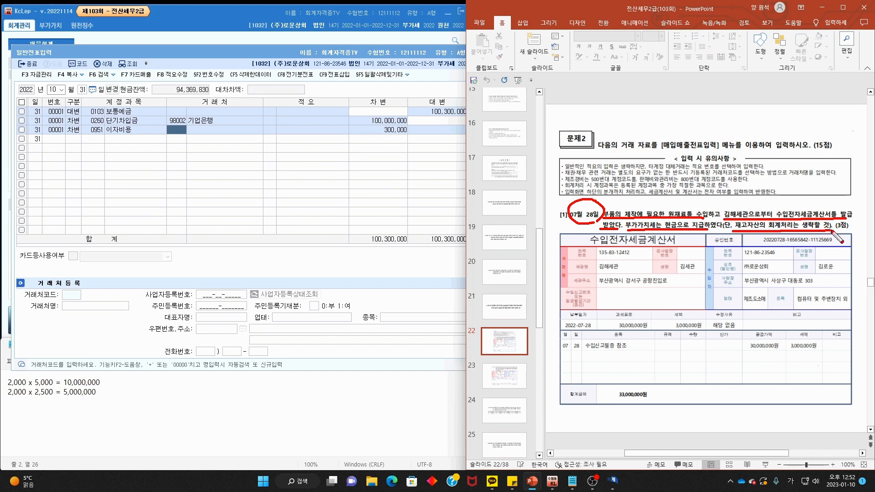
key(Escape)
click(383, 55)
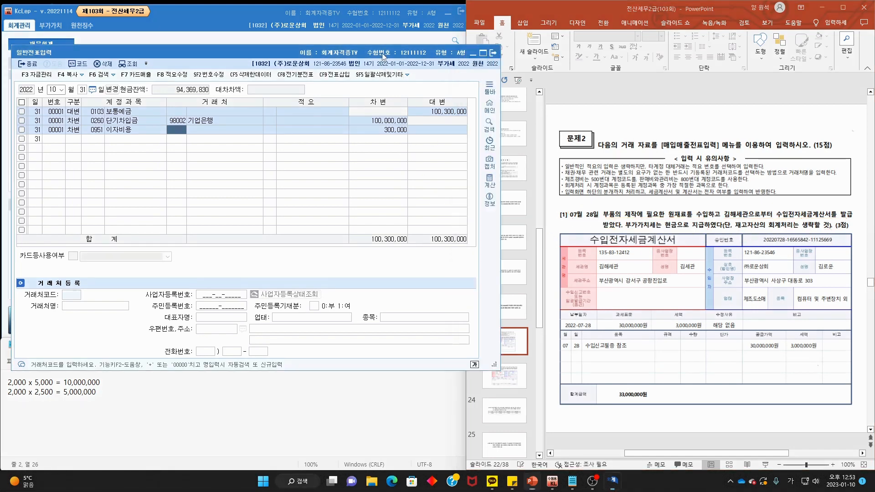
- In 매입매출전표입력, start a July 28 type 55 수입 row with item 수입신고필증 참조
click(493, 53)
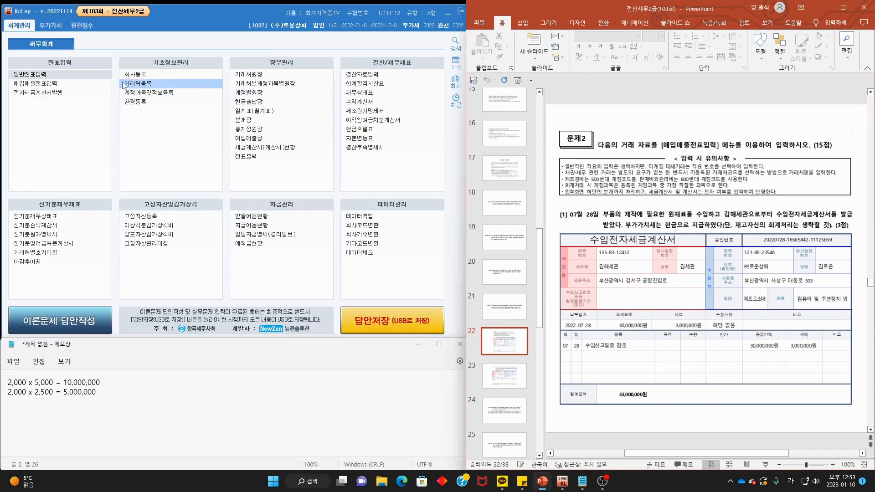
click(80, 85)
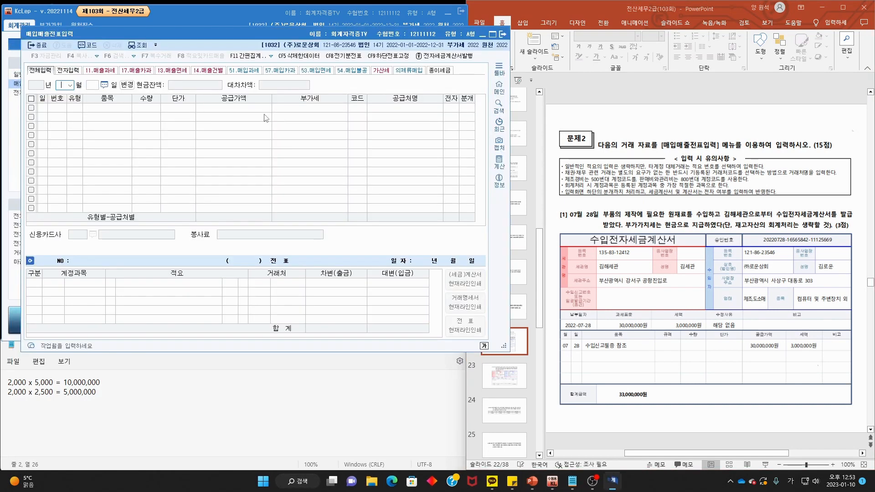
text(07)
key(Return)
text(28)
key(Return)
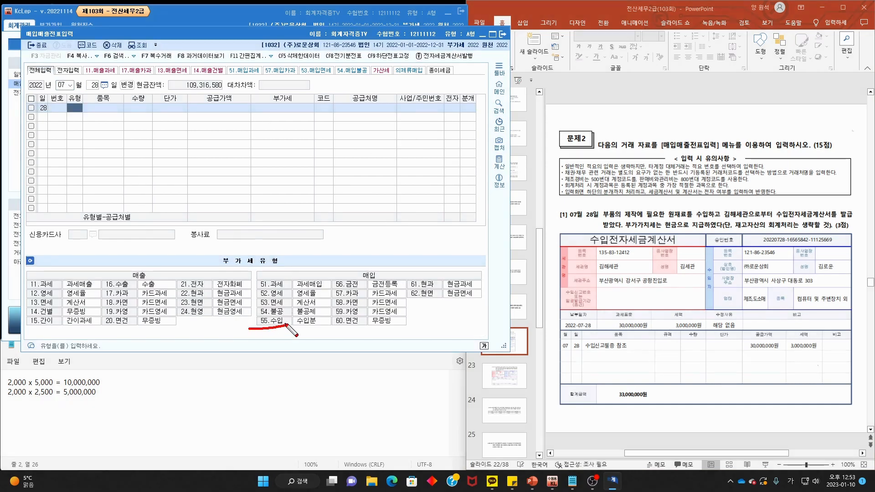
text(55)
key(Return)
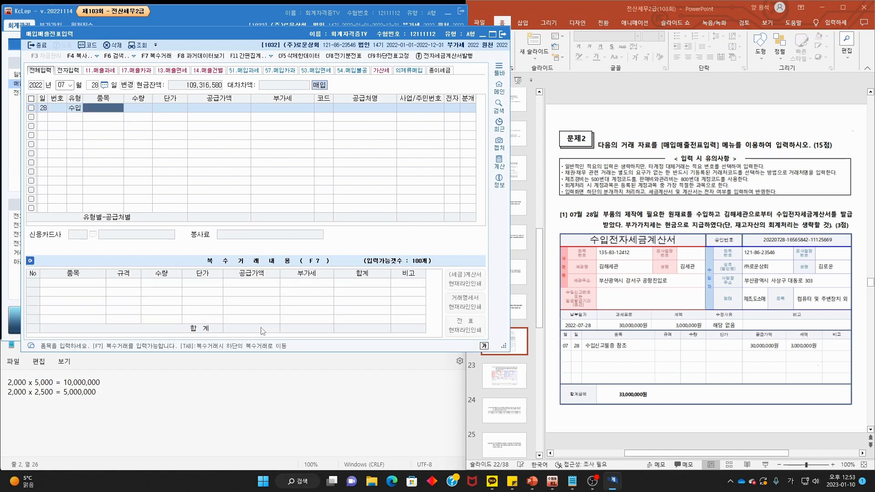
text(수이)
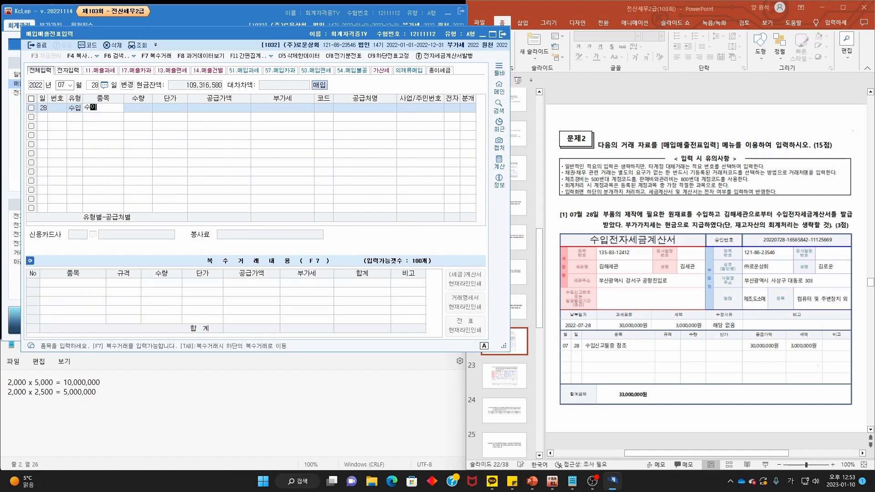
text(신고필증 참조)
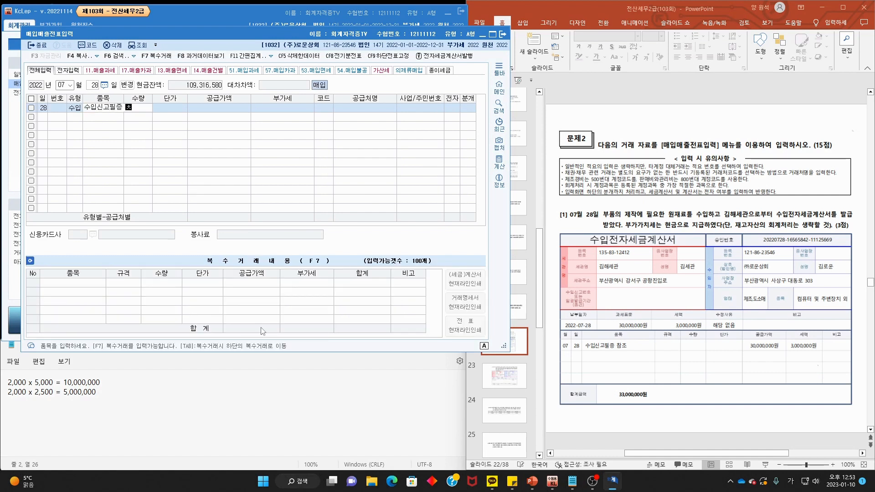
key(Return)
key(Return)
key(Return)
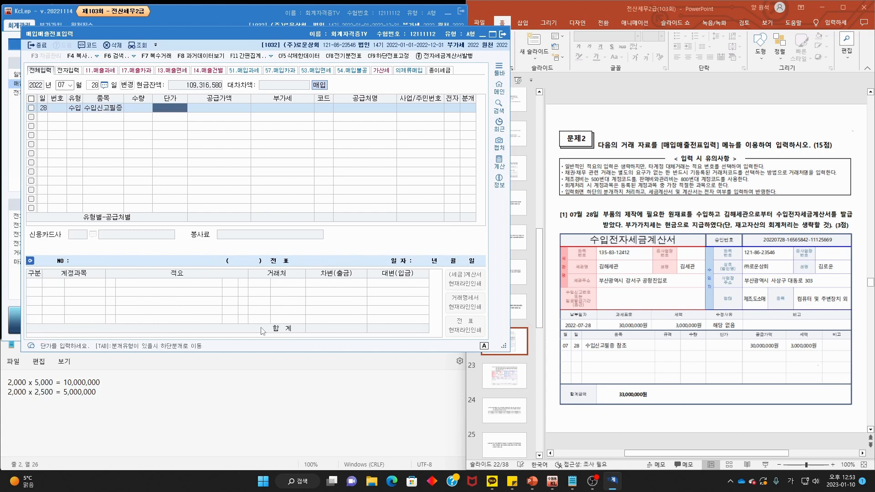
- Enter the 30,000,000 supply value, supplier 김해세관, 전자 1 and 분개 3
text(300)
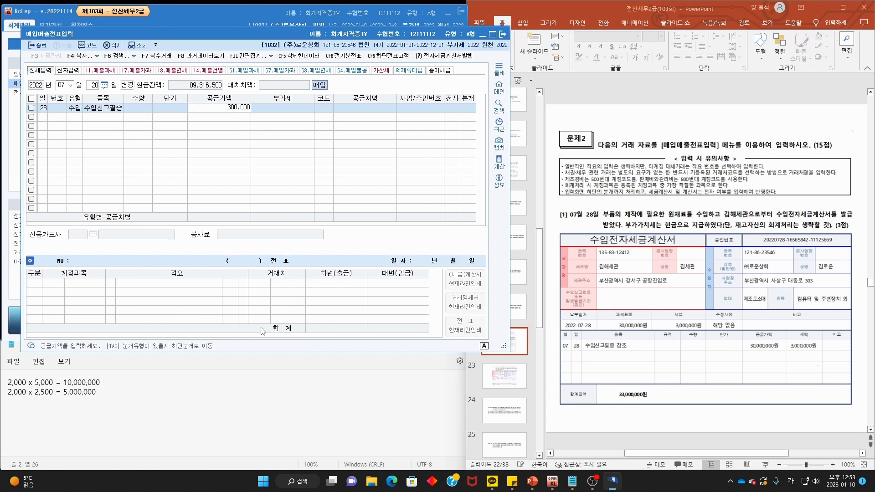
key(Return)
key(Return)
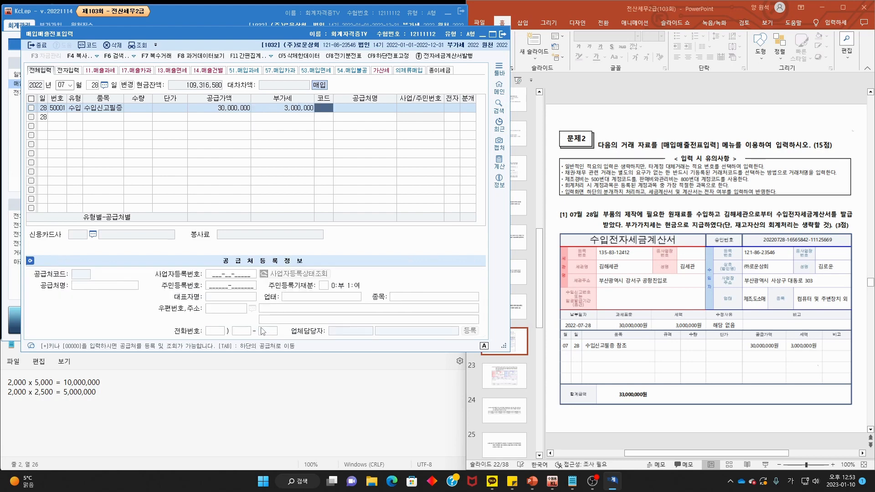
key(Return)
text(김해)
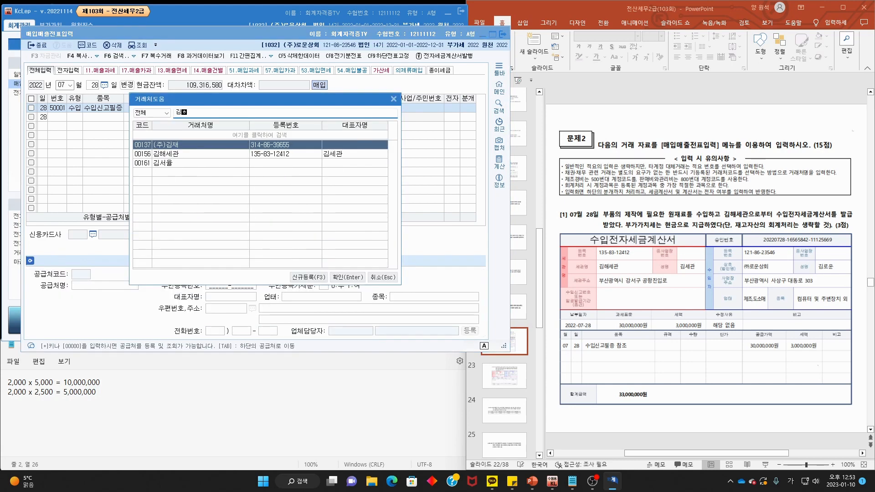
key(Return)
key(Return)
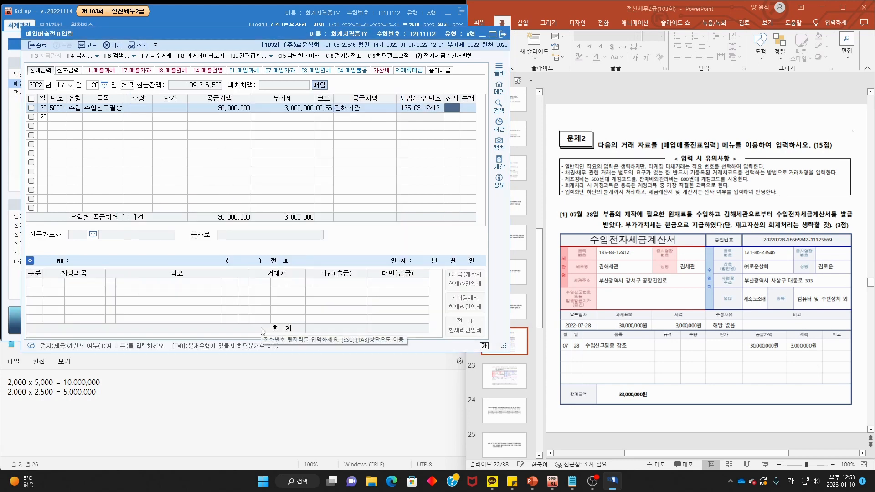
text(1)
key(Return)
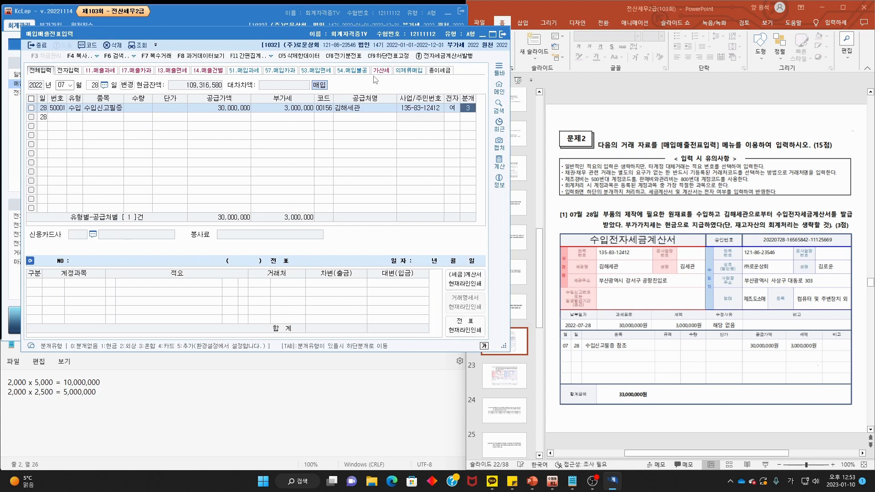
text(3)
key(Return)
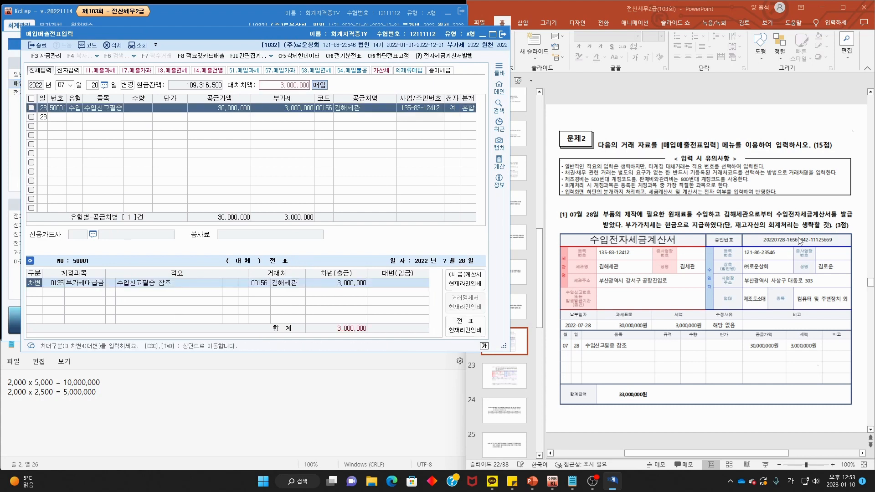
- Add a 대변 line to 0101 현금 for the 3,000,000 VAT
click(37, 293)
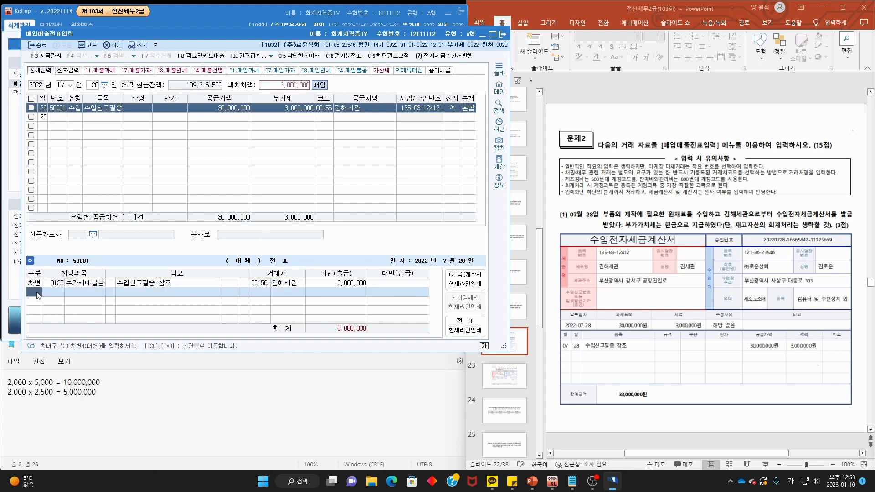
text(4현금)
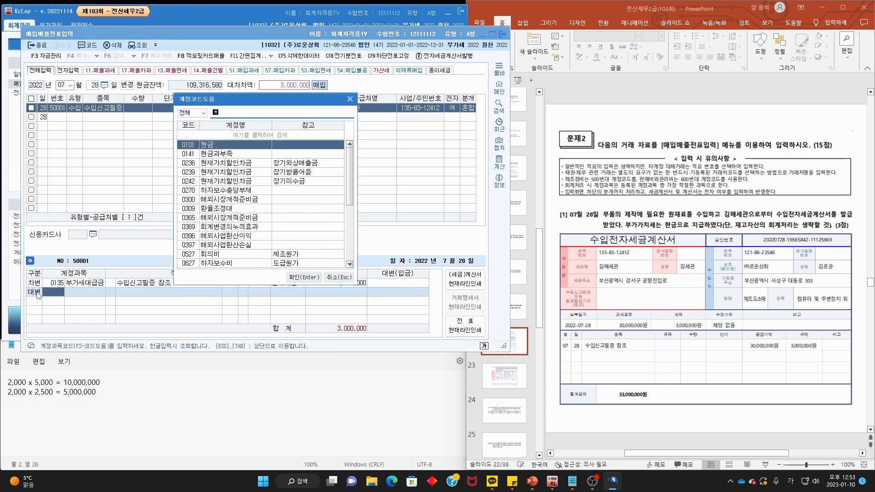
key(Return)
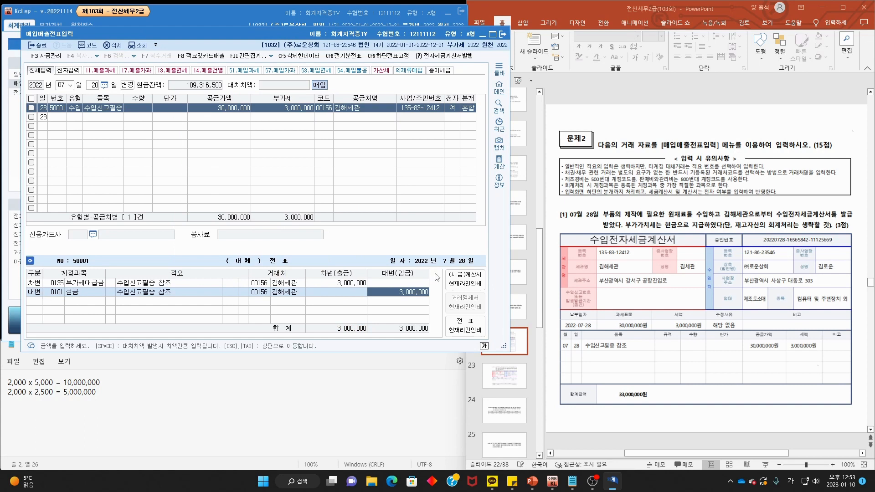
mouse_move(803, 233)
mouse_down()
mouse_move(808, 219)
mouse_move(791, 237)
mouse_up()
drag(116, 311, 160, 317)
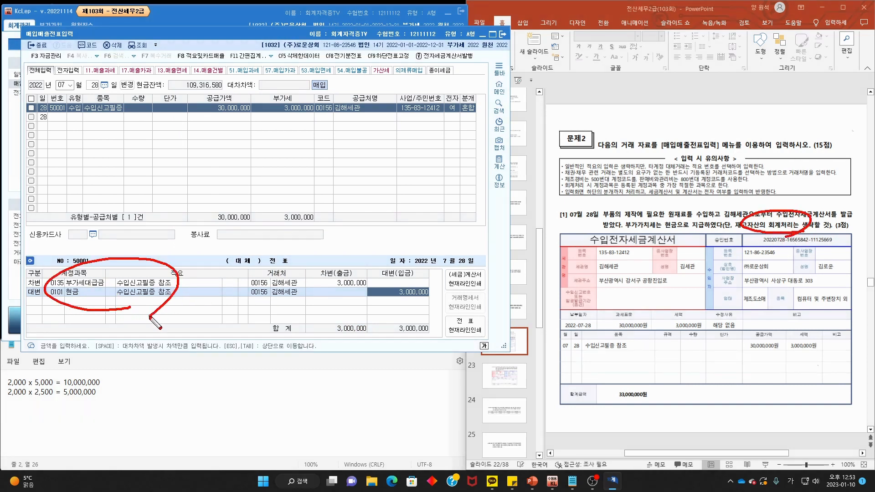
key(Escape)
click(678, 197)
- Review slide 23's July 30 operating lease problem: 550,000 monthly, electronic invoice
scroll(678, 197, down, 1)
scroll(678, 197, down, 2)
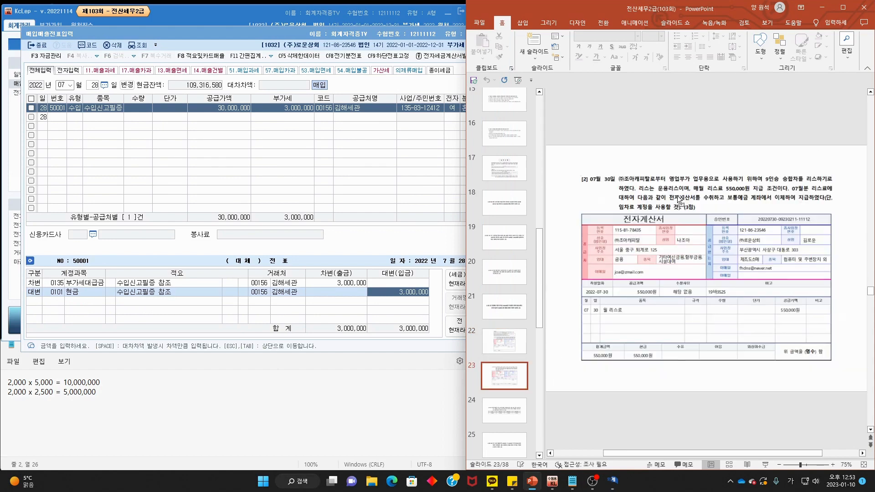
mouse_move(613, 186)
mouse_down()
mouse_move(596, 166)
mouse_move(609, 183)
mouse_move(825, 182)
mouse_up()
drag(638, 191, 690, 192)
drag(704, 194, 833, 192)
drag(619, 202, 825, 201)
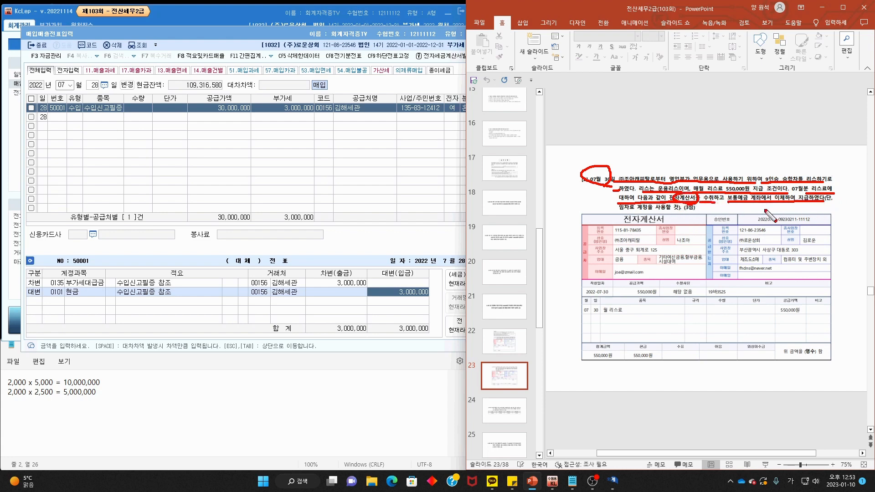
key(Escape)
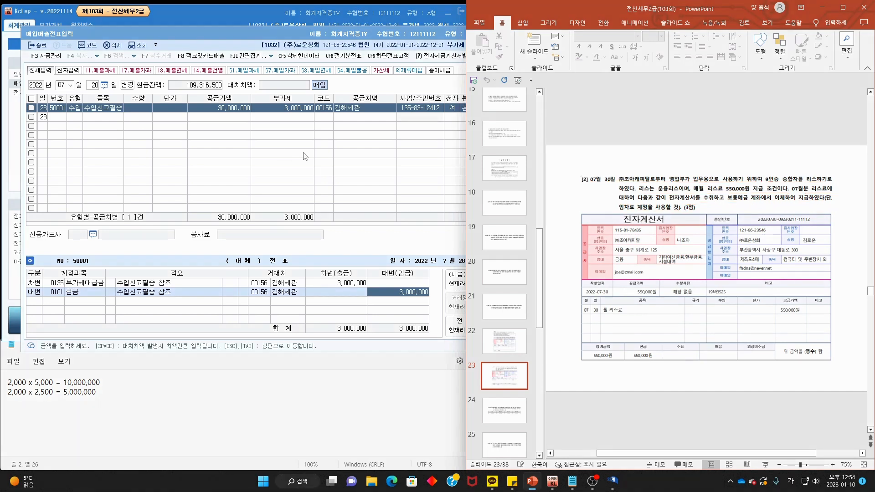
- Enter a July 30 type 53 면세 row for 월 리스료 with supply amount 550,000
click(96, 86)
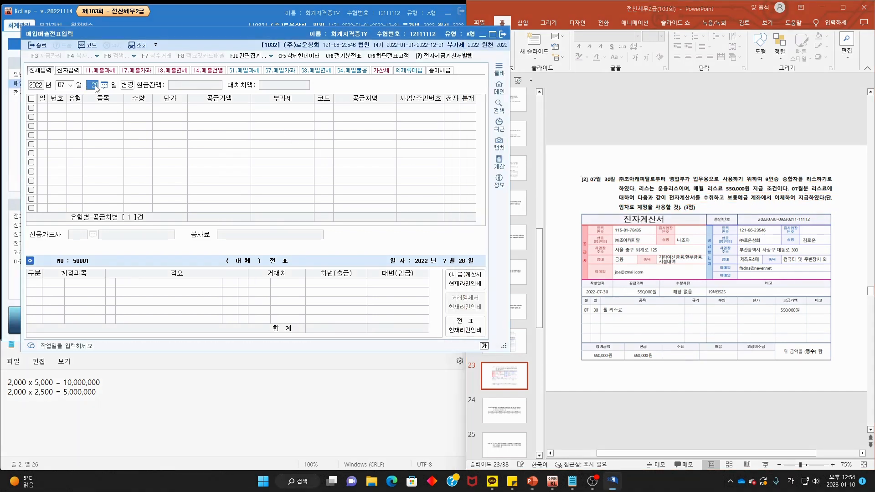
text(30)
key(Return)
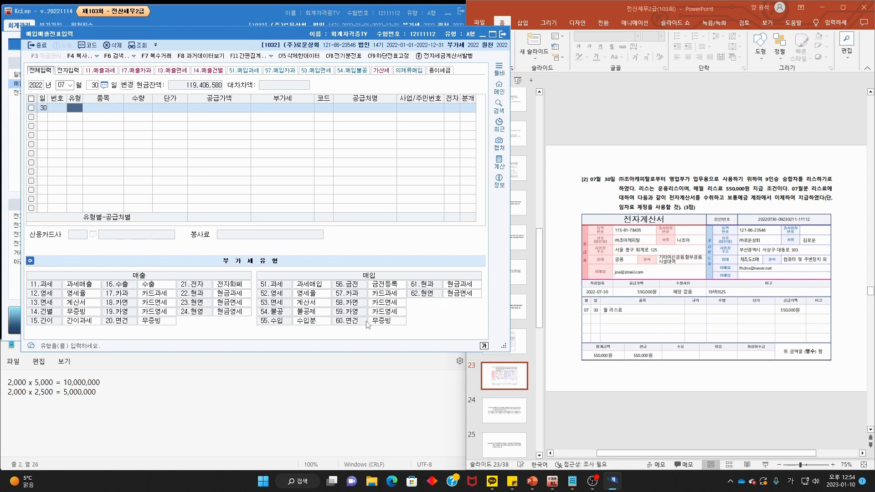
mouse_move(270, 304)
mouse_down()
mouse_move(262, 314)
mouse_move(291, 302)
mouse_move(269, 318)
mouse_up()
text(53)
key(Return)
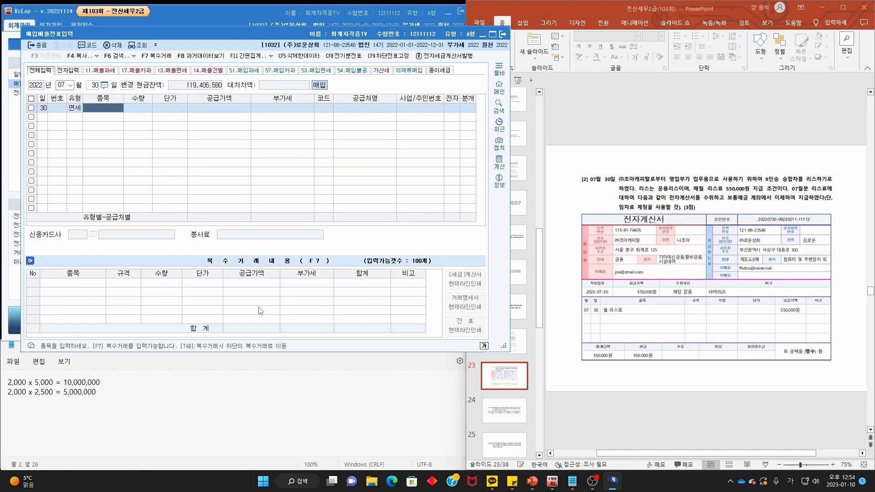
text(월 리스료)
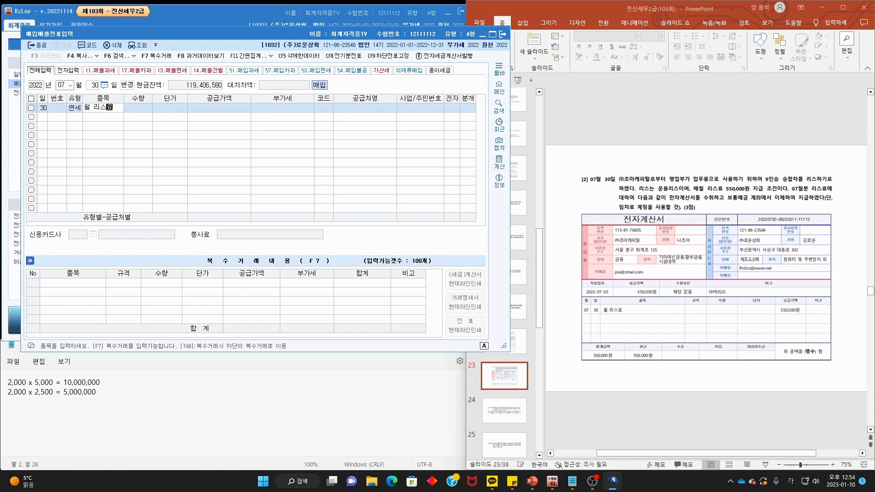
key(Return)
key(Return)
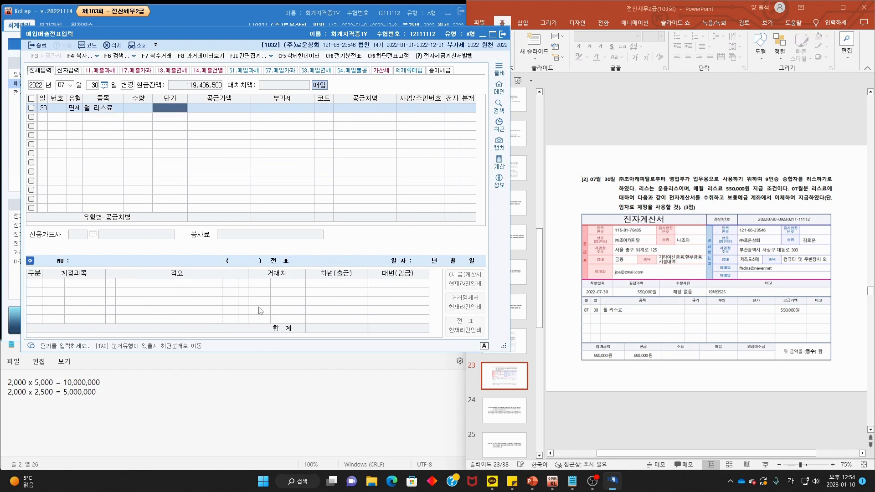
key(Return)
text(550,000)
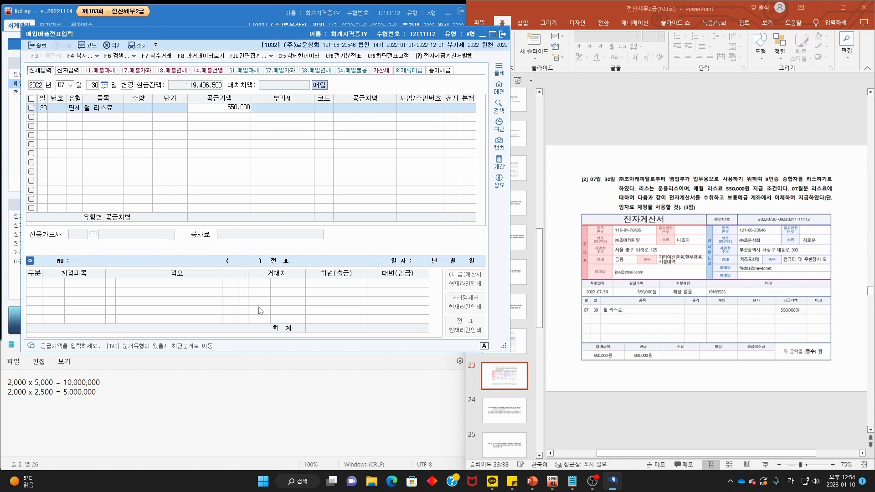
key(Return)
- Set supplier (주)조아캐피탈, 전자 1 and 분개 3
key(F2)
text(조아캐)
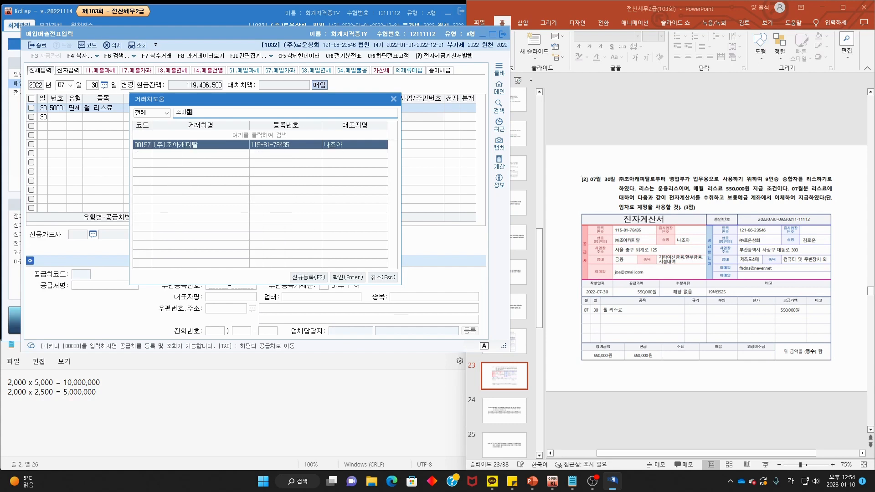
key(Return)
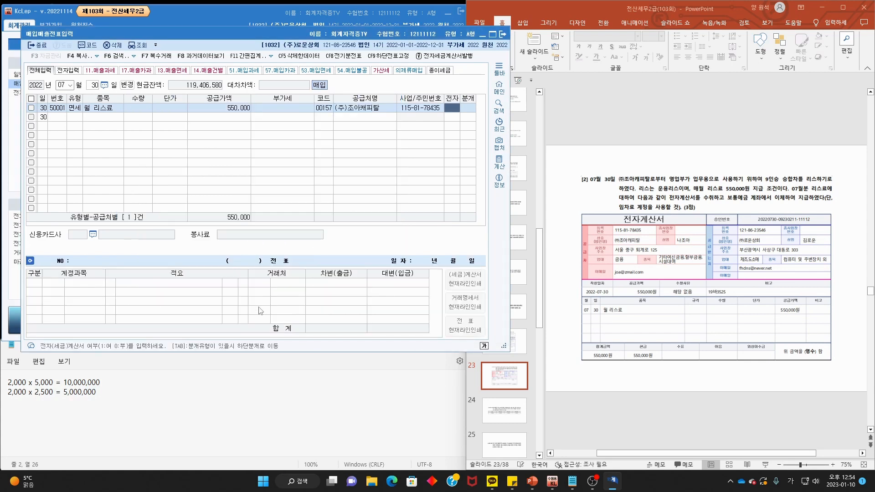
text(1)
key(Return)
text(3)
key(Return)
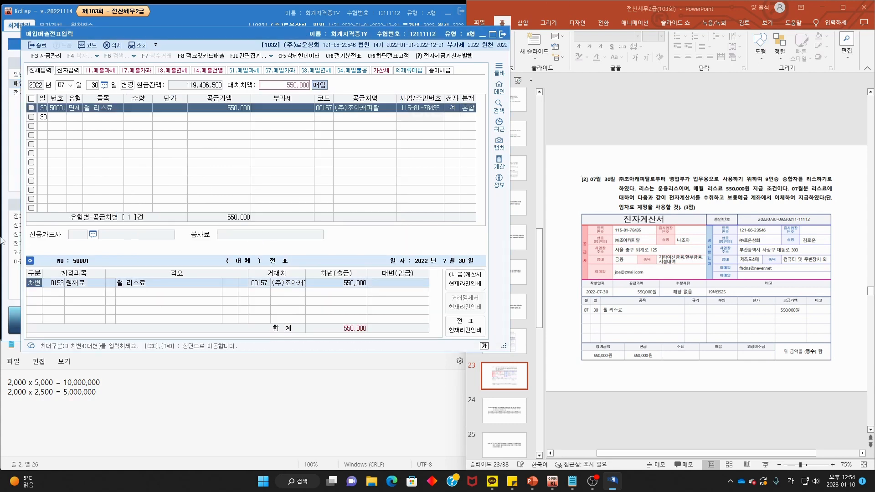
- Change the debit account to 0819 임차료
key(Return)
key(F2)
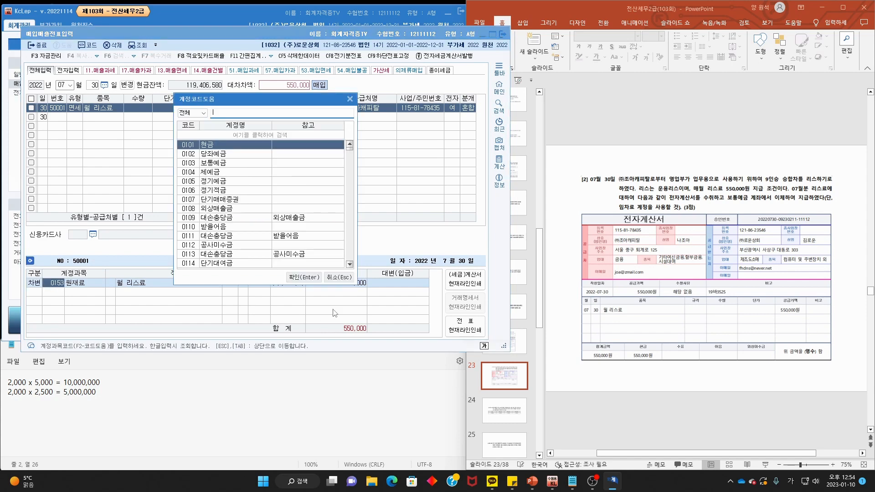
text(임차료)
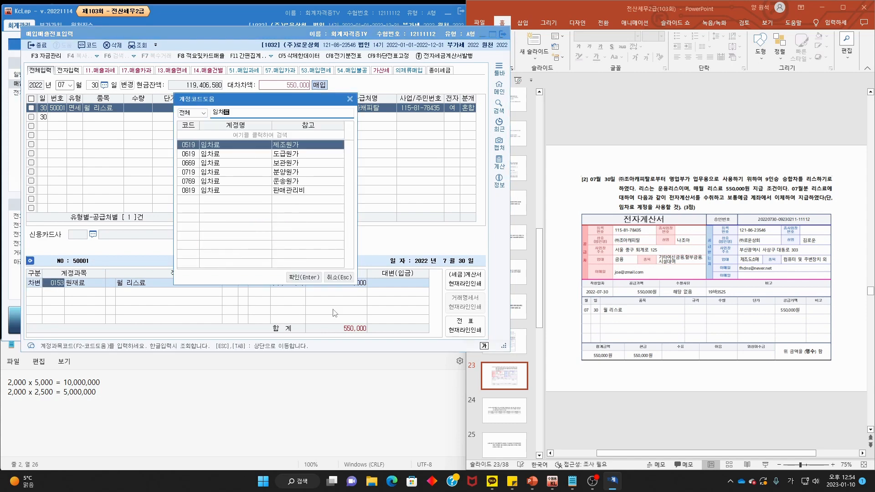
mouse_move(691, 182)
mouse_down()
mouse_move(684, 191)
mouse_move(761, 187)
mouse_up()
key(Escape)
double_click(292, 191)
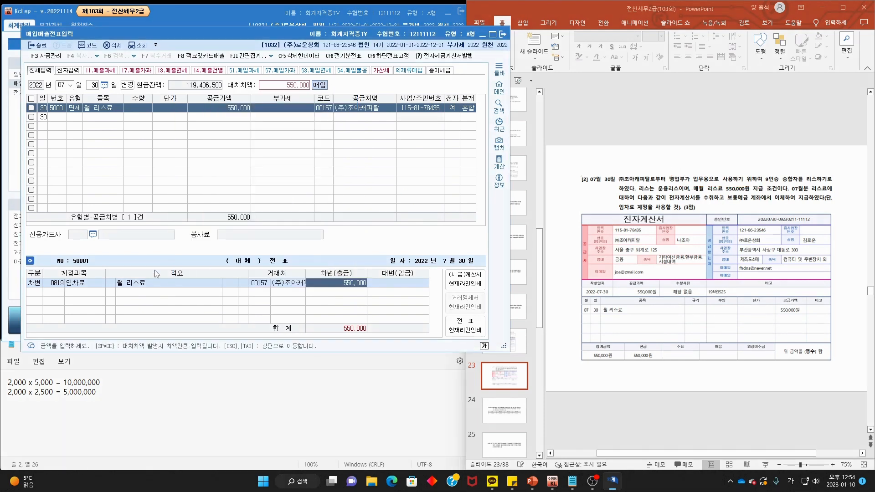
- Set the credit line account to 0103 보통예금
key(Return)
key(4)
key(F2)
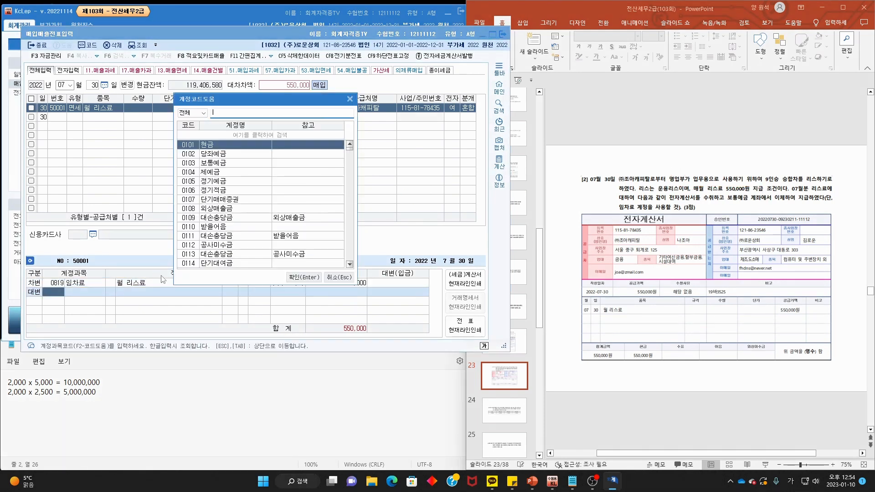
key(ctrl+2)
drag(771, 204, 757, 211)
key(Escape)
click(223, 164)
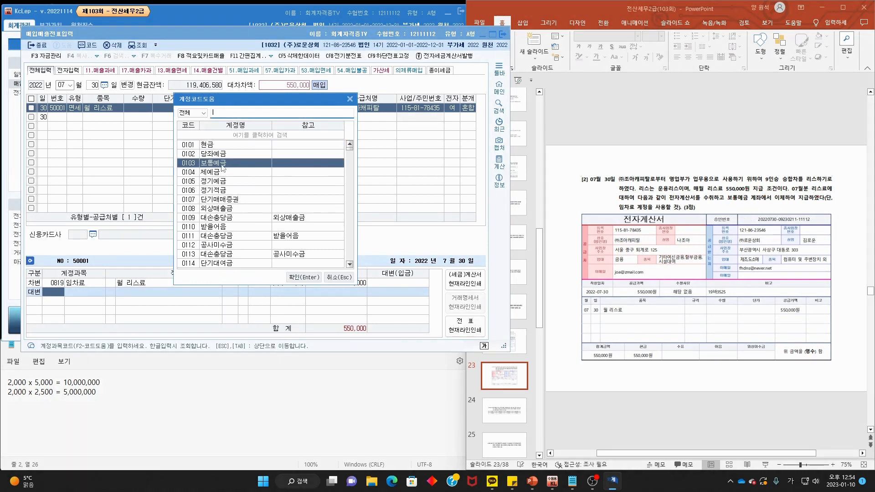
key(Return)
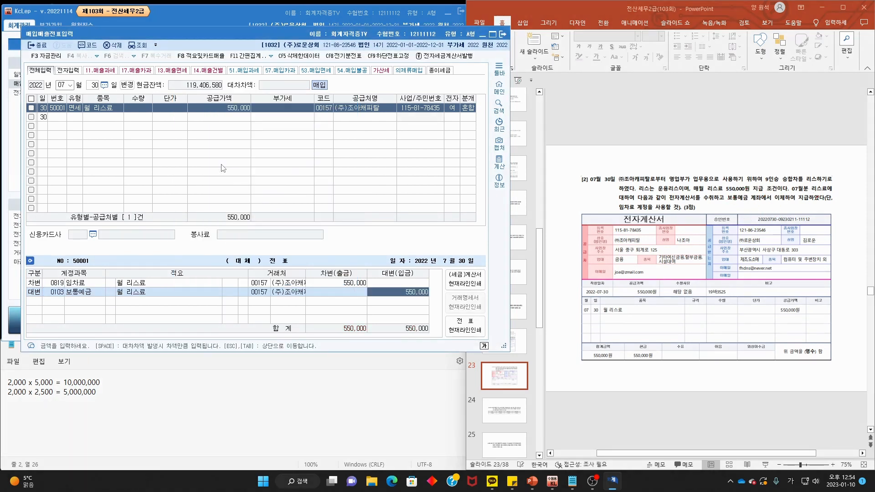
click(653, 157)
scroll(652, 157, down, 1)
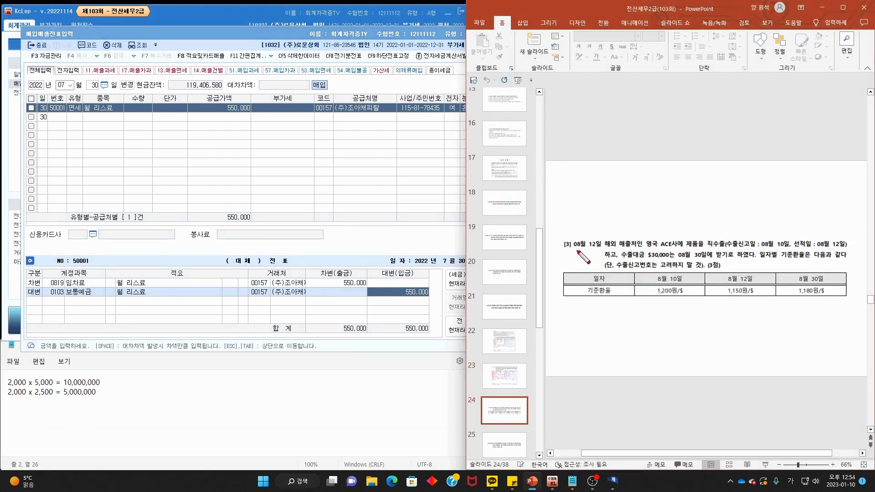
- Mark the 08월 12일 date and $30,000 proceeds on the slide, then set the entry date to August 12
mouse_move(604, 248)
mouse_down()
mouse_move(568, 246)
mouse_move(606, 236)
mouse_move(606, 256)
mouse_move(727, 250)
mouse_up()
mouse_move(600, 258)
mouse_down()
mouse_move(847, 256)
mouse_move(657, 270)
mouse_move(676, 269)
mouse_up()
key(Escape)
click(63, 85)
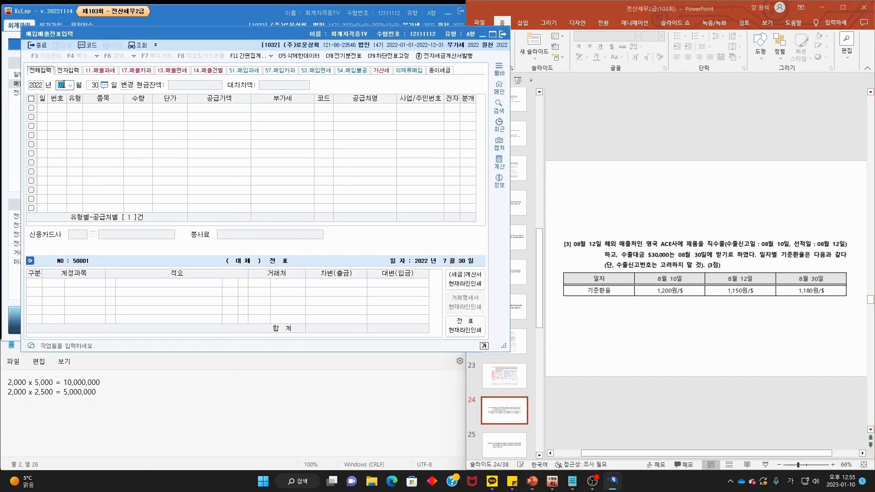
text(8)
key(Return)
text(12)
key(Return)
key(Return)
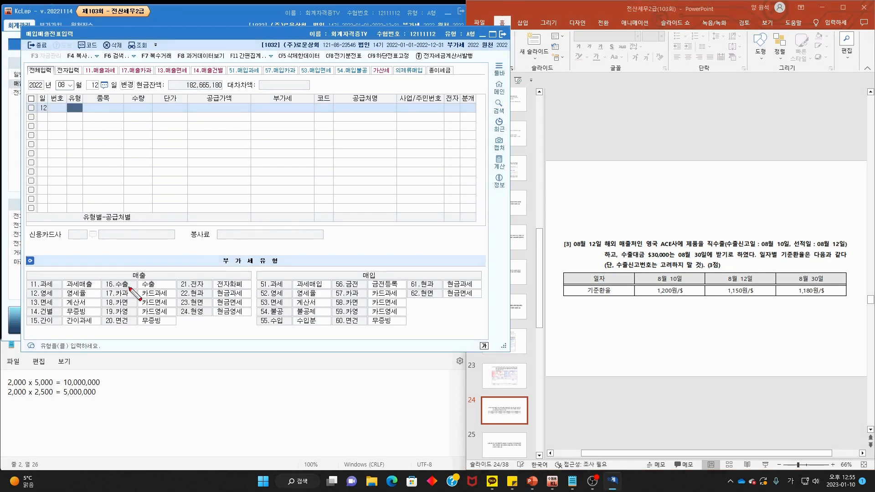
- Enter sale type 16 수출 with item 제품, leaving quantity and unit price blank
drag(129, 288, 132, 287)
key(Escape)
text(16)
key(Return)
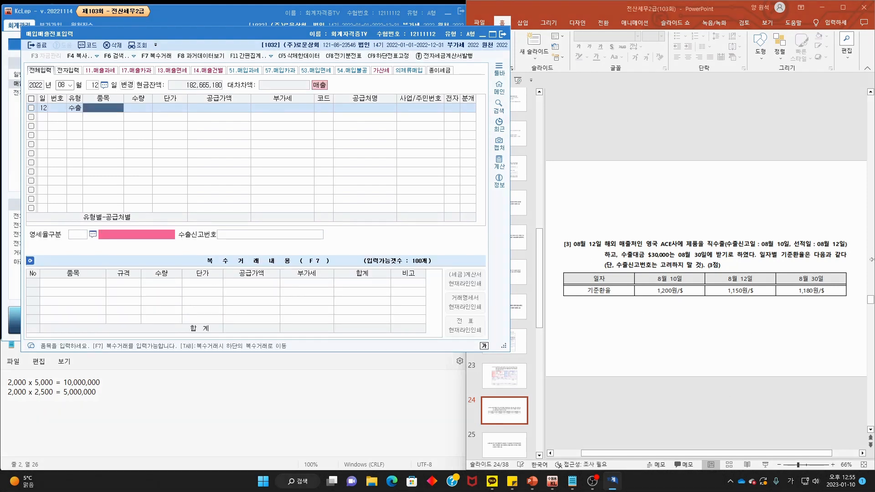
text(제품)
key(Return)
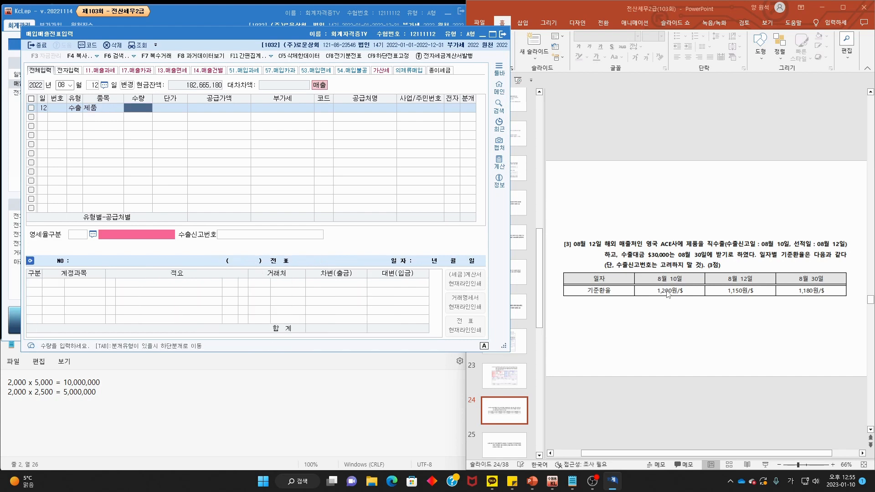
key(Return)
key(Return)
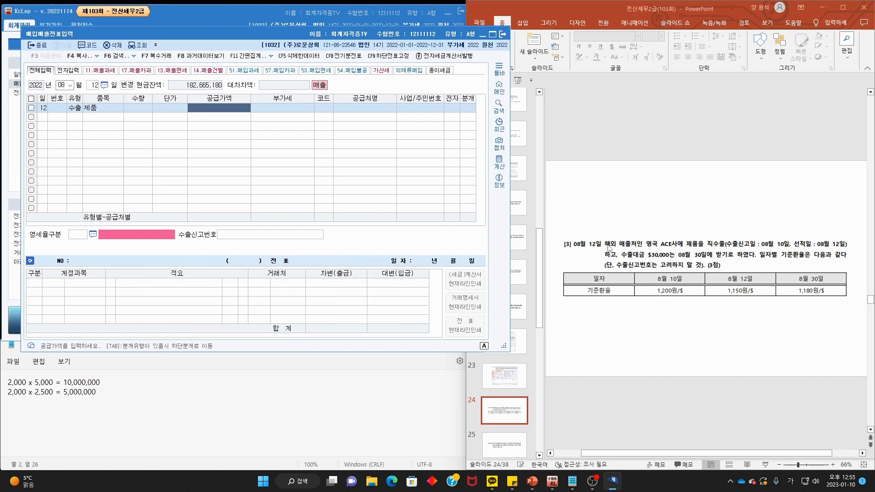
- Mark the slide's $30,000 and 1,150원/$ rate, then start 30,000 x 1,150 in Notepad
mouse_move(794, 249)
mouse_down()
mouse_move(846, 254)
mouse_move(844, 235)
mouse_move(791, 246)
mouse_move(843, 227)
mouse_up()
mouse_move(741, 303)
mouse_down()
mouse_move(757, 286)
mouse_move(737, 304)
mouse_up()
drag(650, 259, 682, 261)
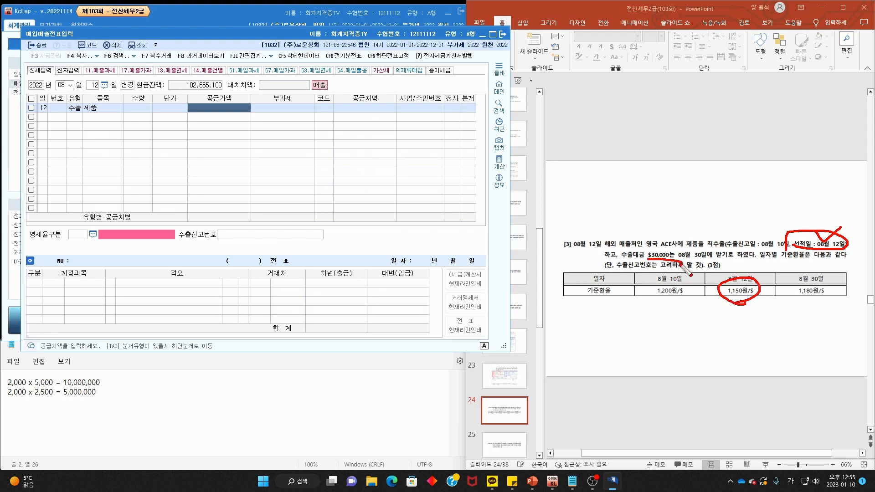
key(Escape)
drag(133, 406, 2, 371)
text(30)
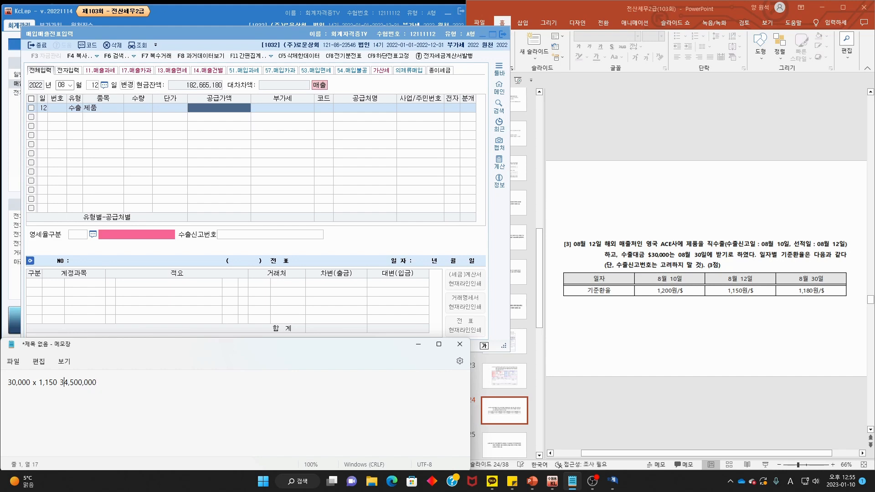
- Enter 34,500,000 as the export's supply value
text(=)
click(238, 113)
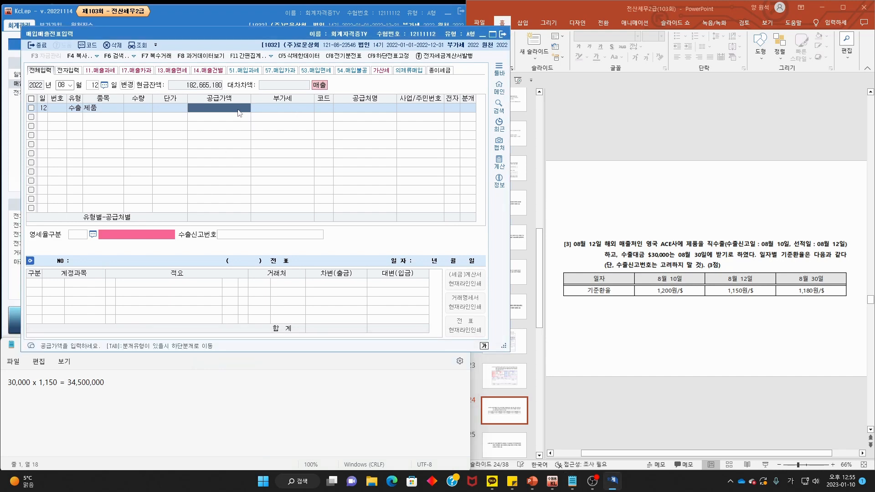
text(34,500,000)
key(Return)
- Choose customer 00158 영국 ACE사 by searching 'ac' in the customer lookup
key(F2)
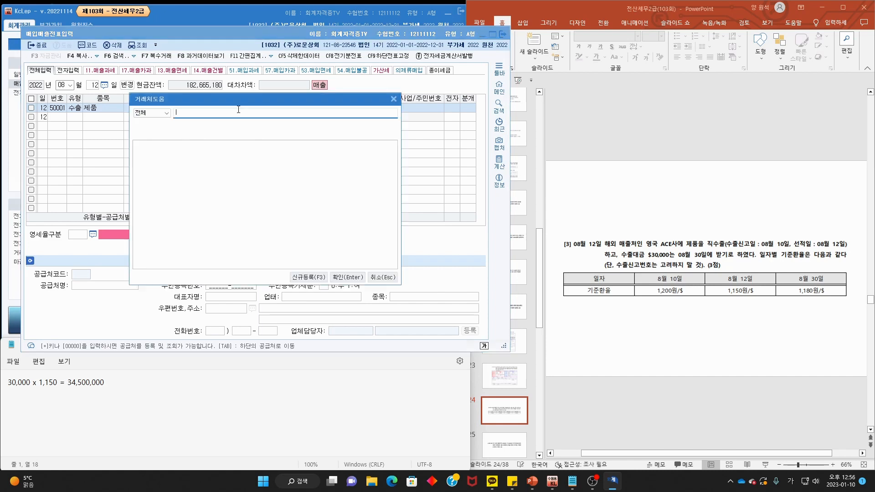
key(Hangul)
text(ac)
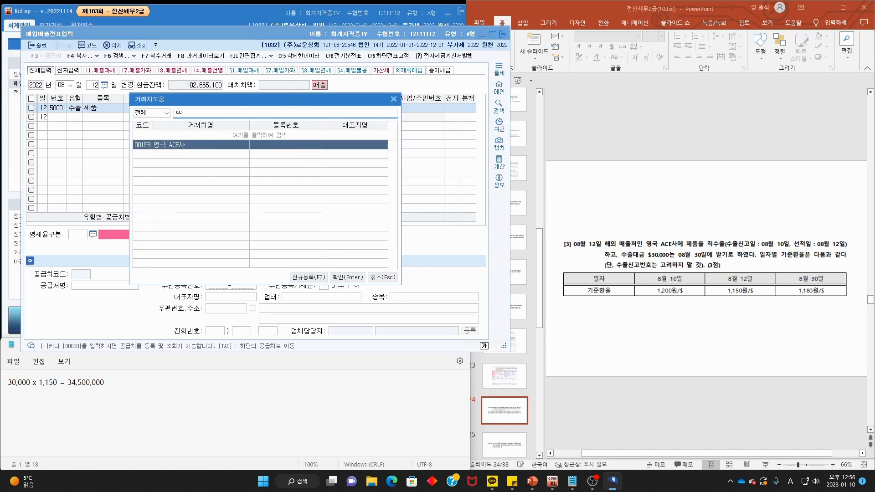
key(Return)
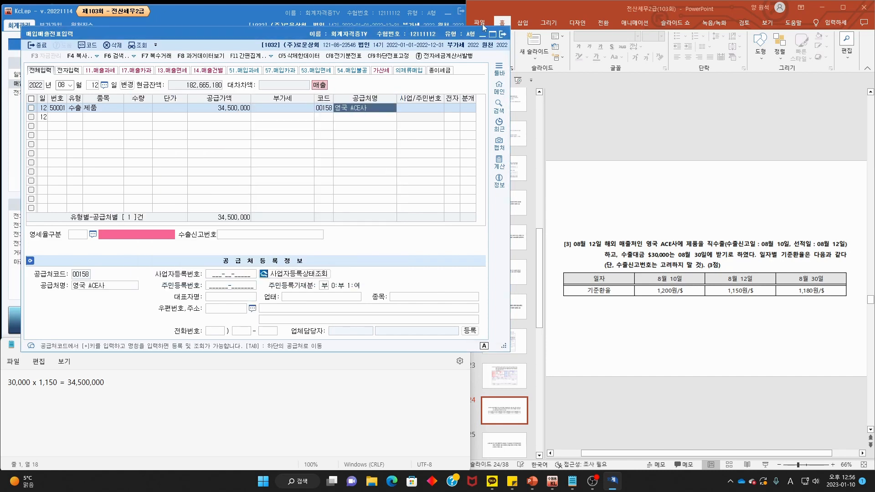
key(Return)
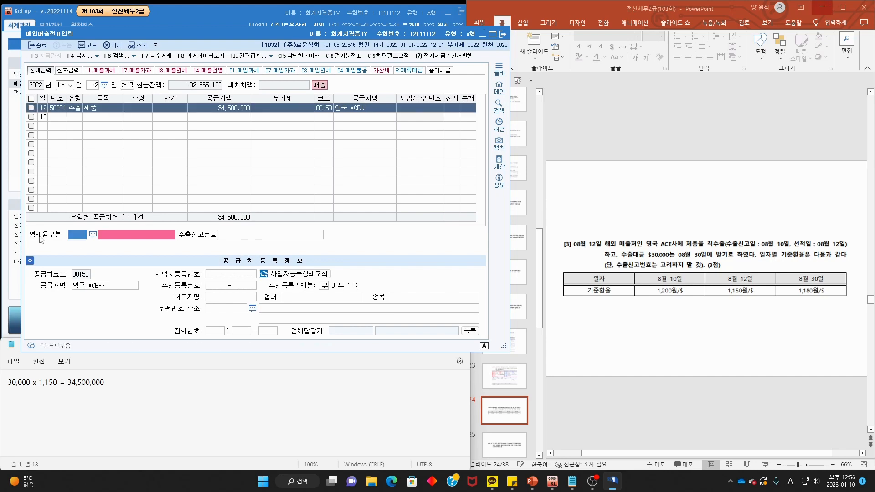
- Set zero-rate type 1 직접수출(대행수출 포함) and skip the export declaration number
key(F2)
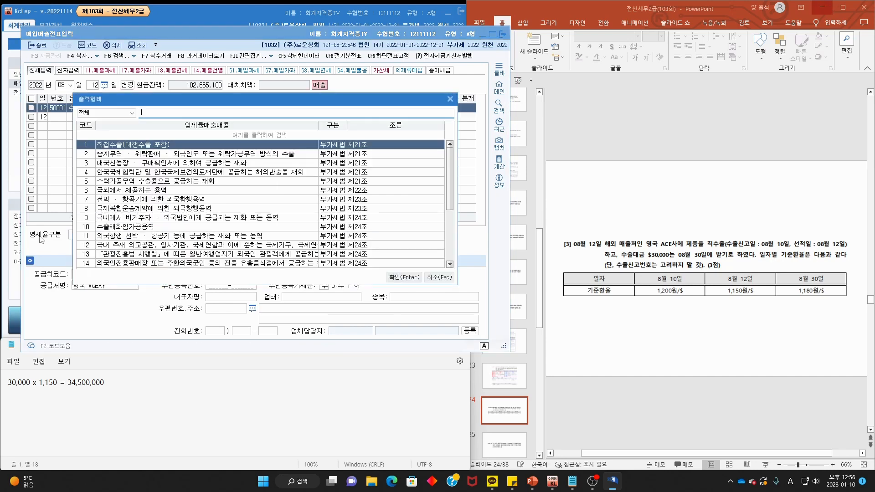
double_click(136, 145)
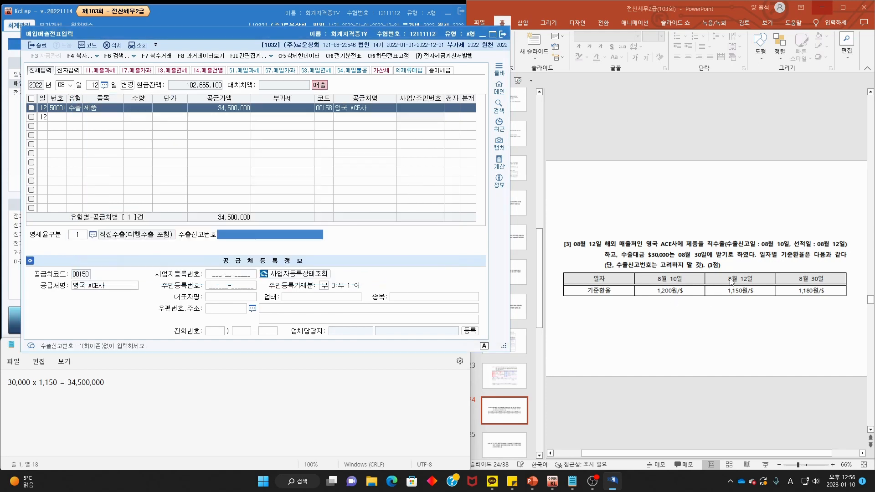
mouse_move(623, 270)
mouse_down()
mouse_move(717, 274)
mouse_move(625, 286)
mouse_up()
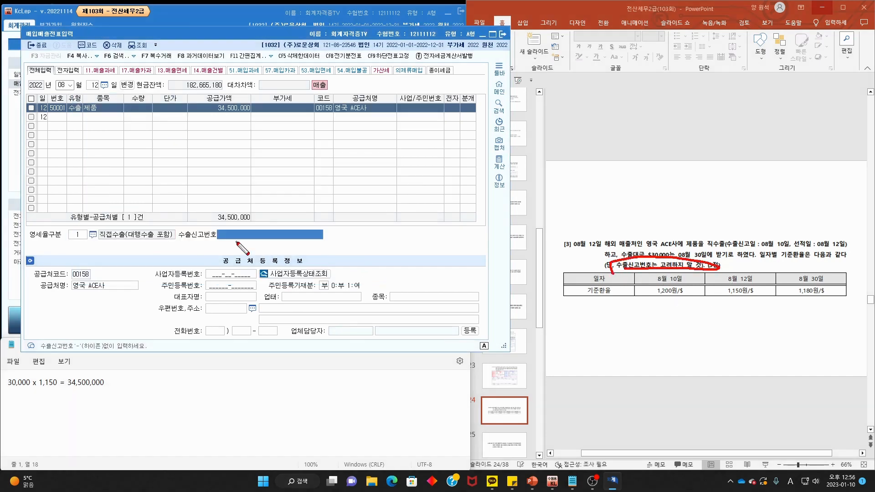
key(Escape)
key(Return)
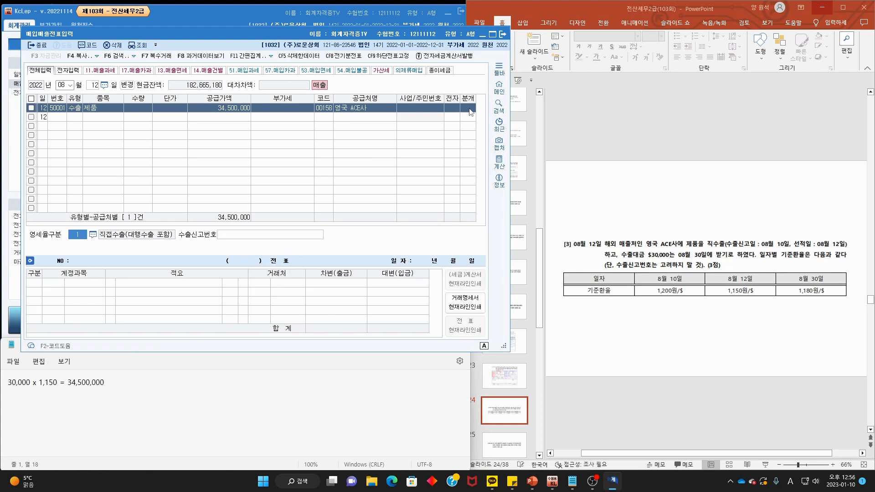
- Make the journal type 3 혼합 and add debit 0108 외상매출금 34,500,000 against 0404 제품매출
text(3)
key(Return)
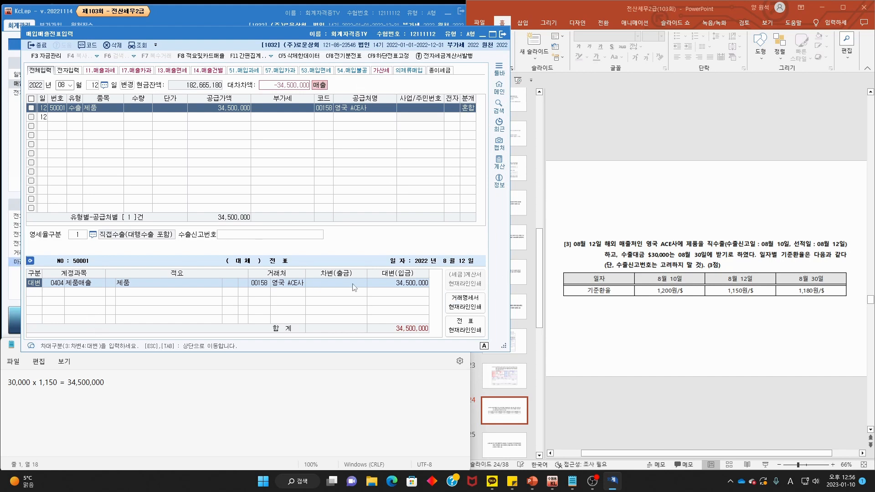
key(Return)
key(Return)
key(Return)
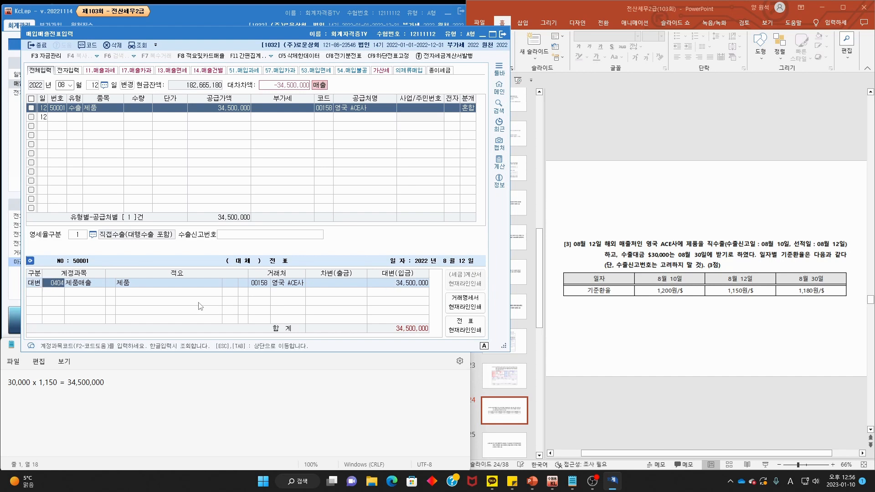
text(3)
key(F2)
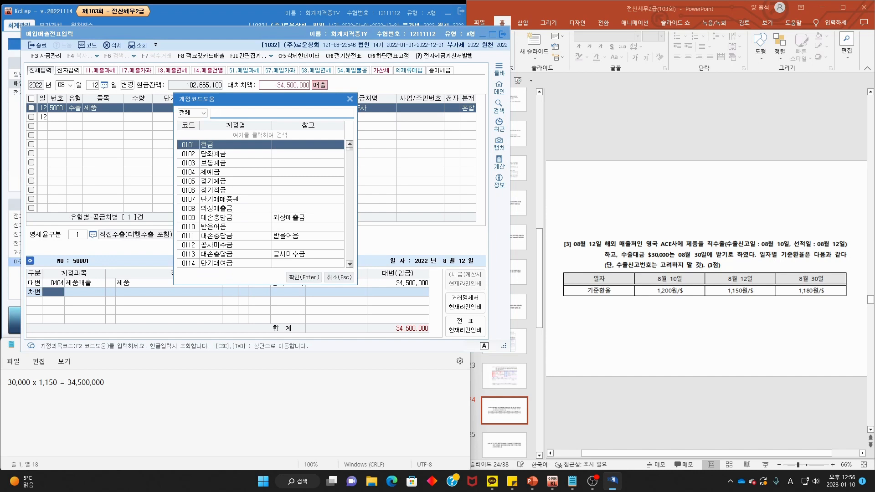
text(외상매)
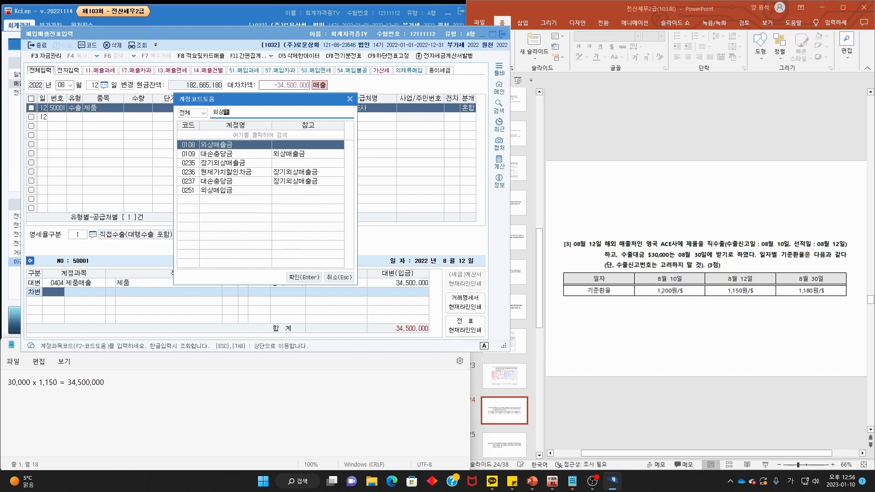
key(Return)
key(Return)
click(738, 328)
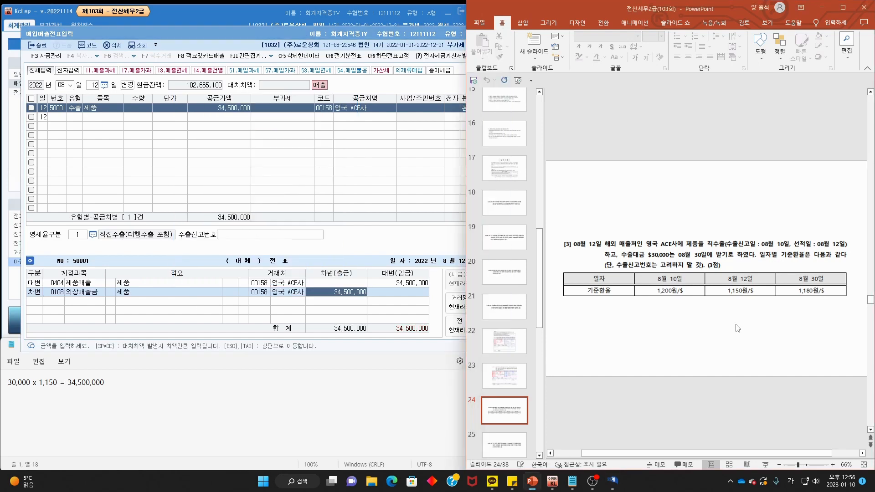
- Go to slide 25's problem [4] and mark the 09월 25일 product gift details
scroll(738, 328, down, 1)
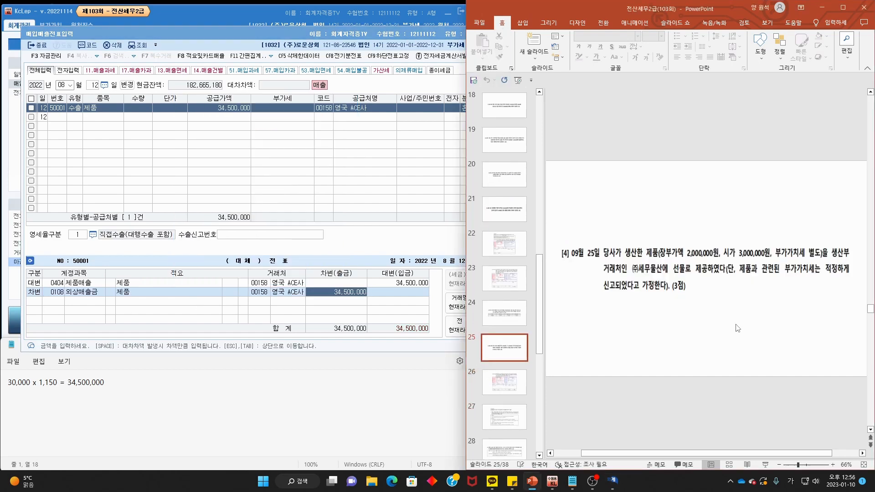
key(ctrl+2)
mouse_move(594, 254)
mouse_down()
mouse_move(581, 228)
mouse_move(578, 260)
mouse_move(756, 262)
mouse_move(795, 233)
mouse_move(789, 264)
mouse_move(849, 259)
mouse_up()
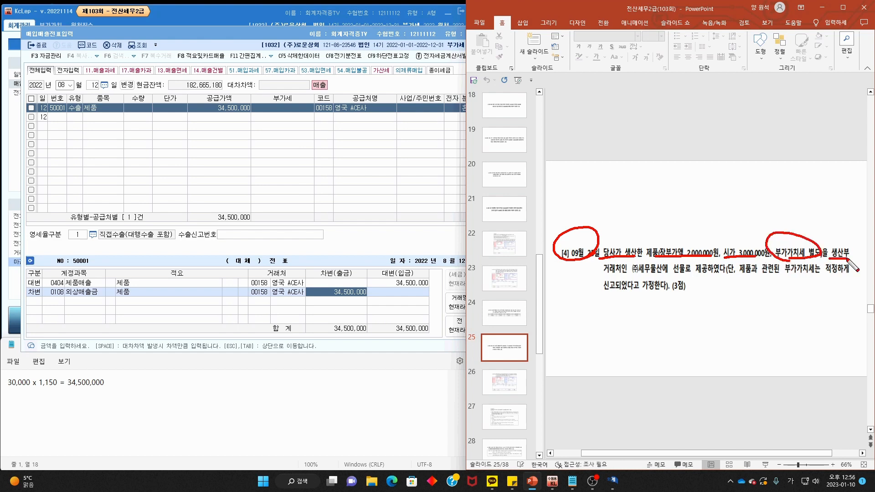
drag(605, 275, 852, 276)
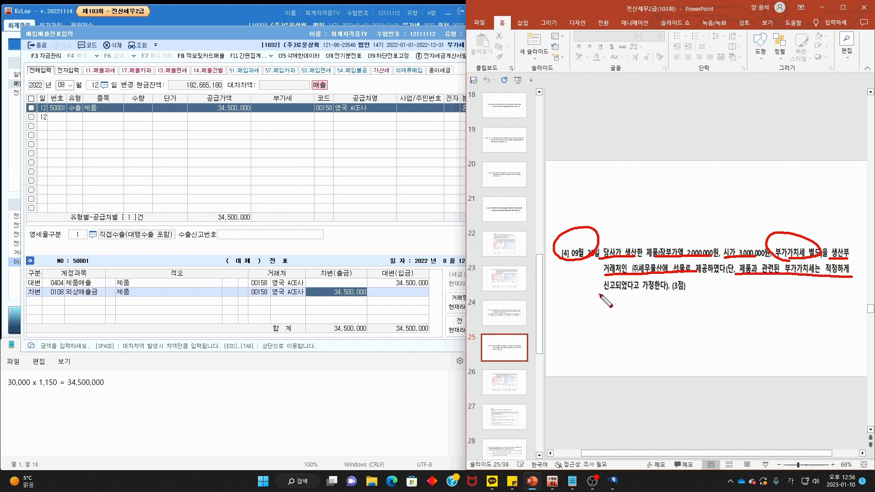
drag(600, 294, 662, 293)
key(Escape)
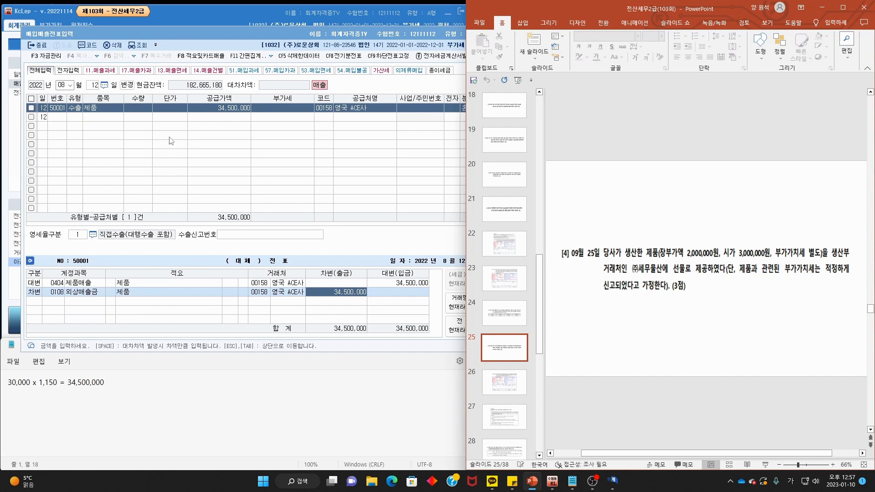
click(64, 86)
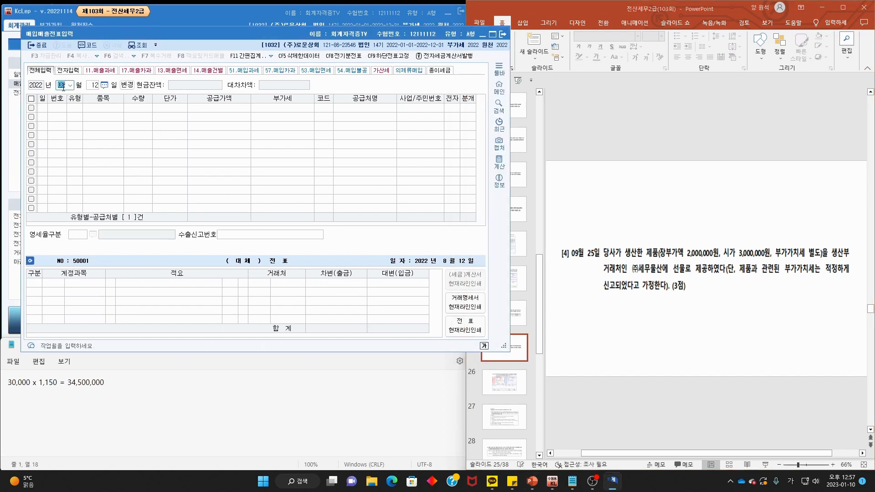
- Start a September 25 entry with VAT type 14 건별
text(09)
key(Return)
text(25)
key(Return)
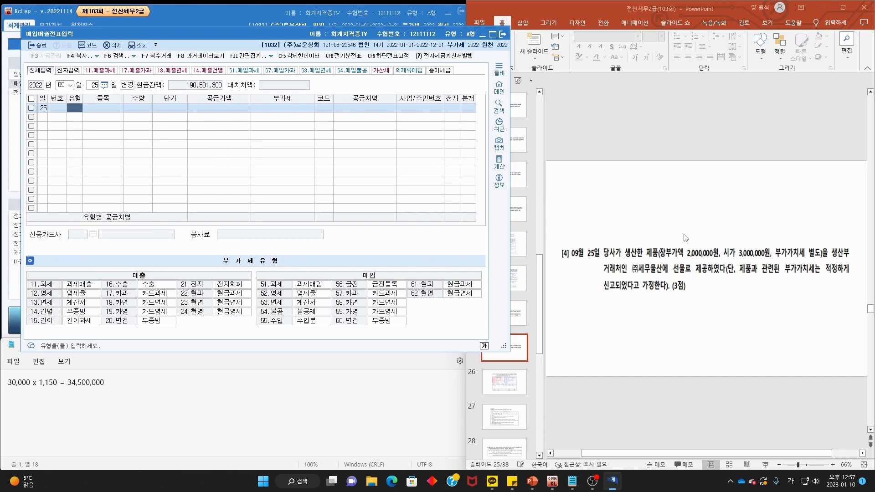
drag(643, 275, 724, 275)
key(Escape)
key(ctrl+2)
mouse_move(29, 318)
mouse_down()
mouse_move(97, 316)
mouse_move(31, 316)
mouse_up()
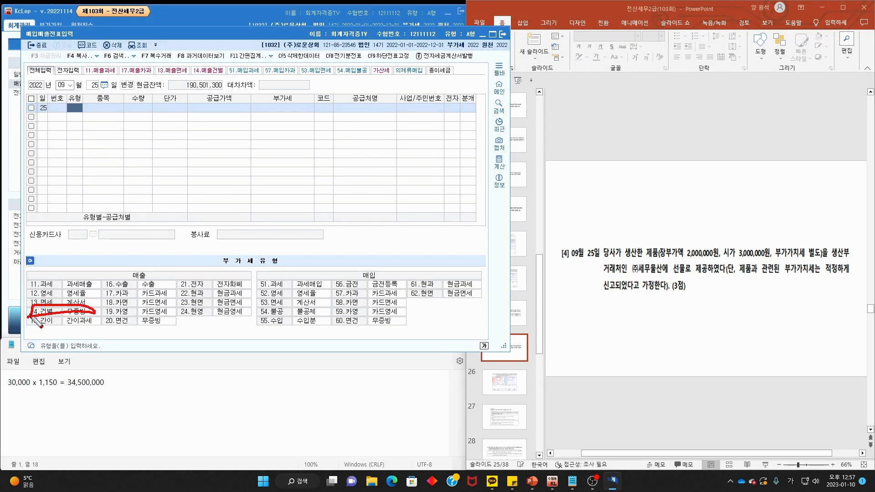
key(Escape)
text(14)
key(Return)
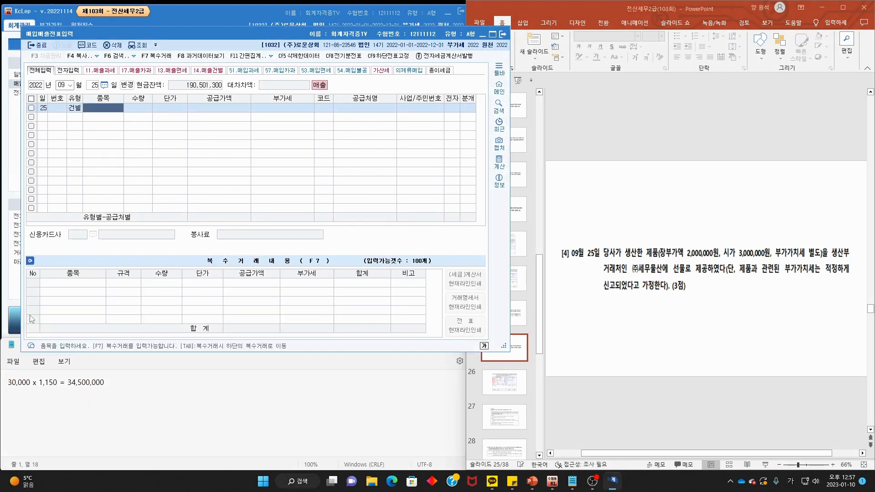
- Enter item 제품 with supply value 3,000,000 and VAT 300,000
text(제품)
key(Return)
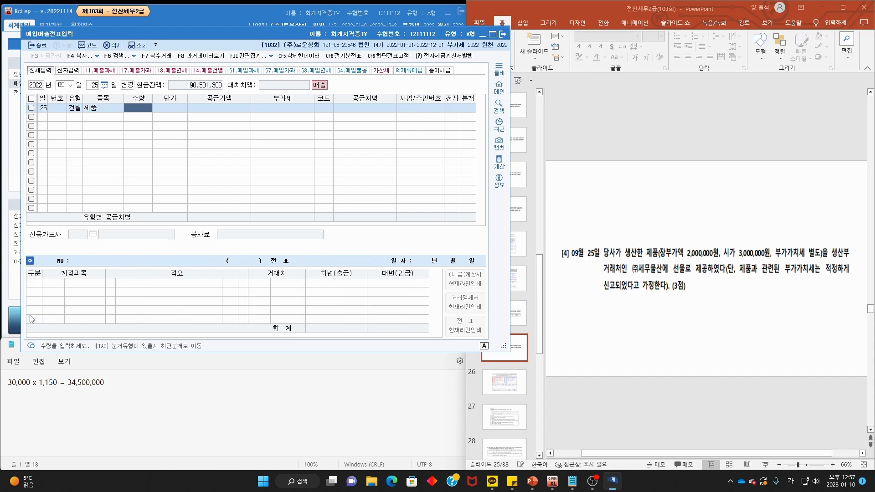
key(Return)
key(Return)
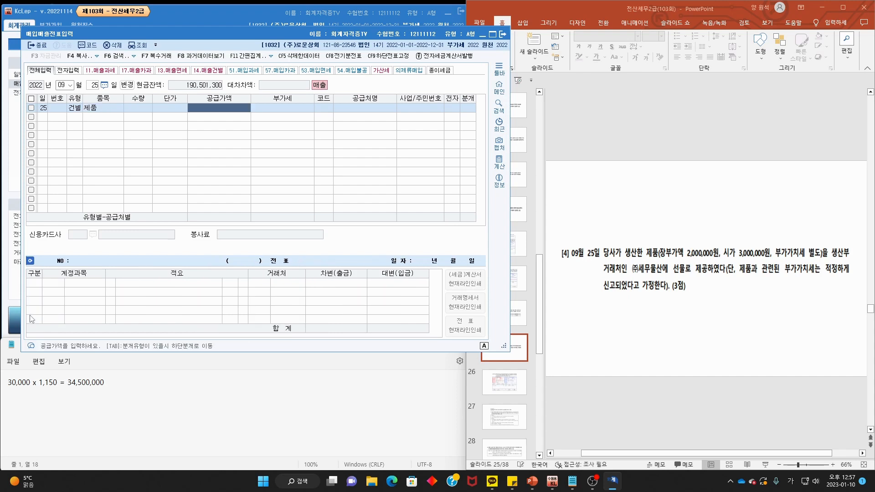
text(300)
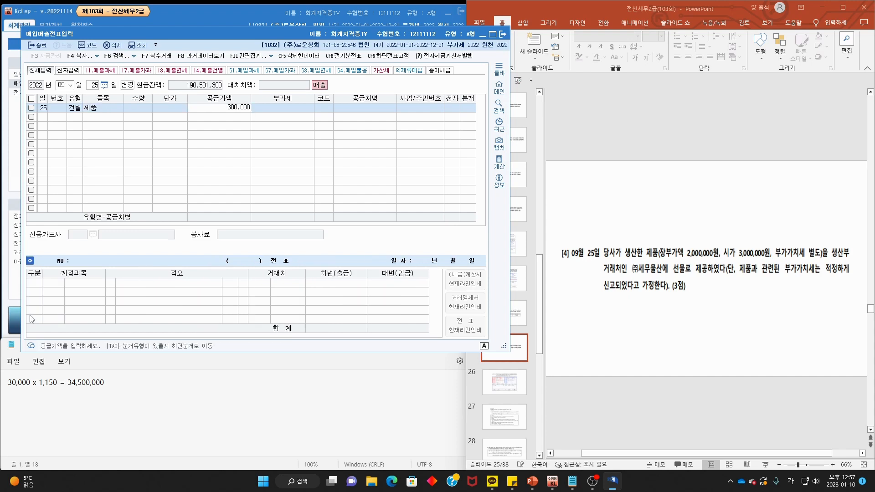
key(Return)
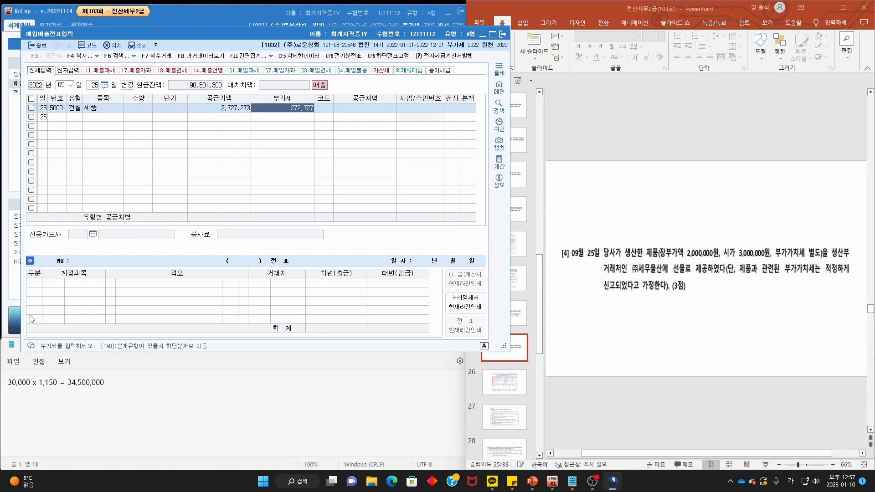
key(shift+Tab)
text(300)
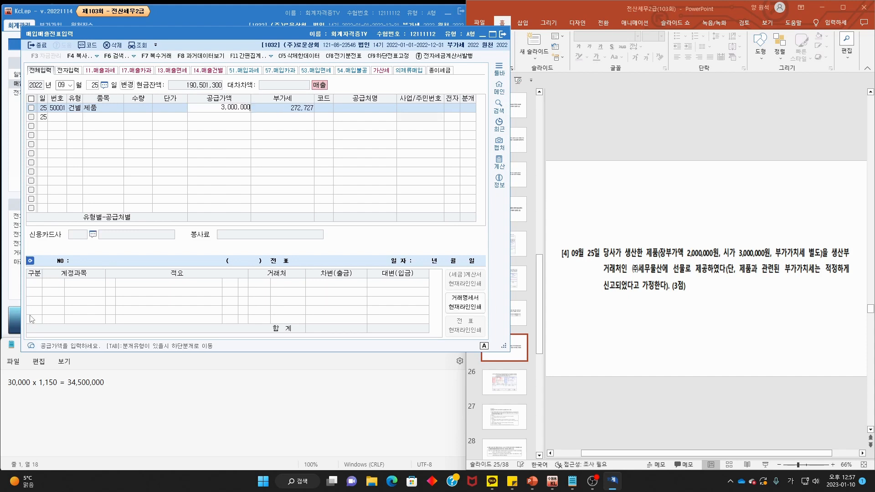
key(Return)
text(300,000)
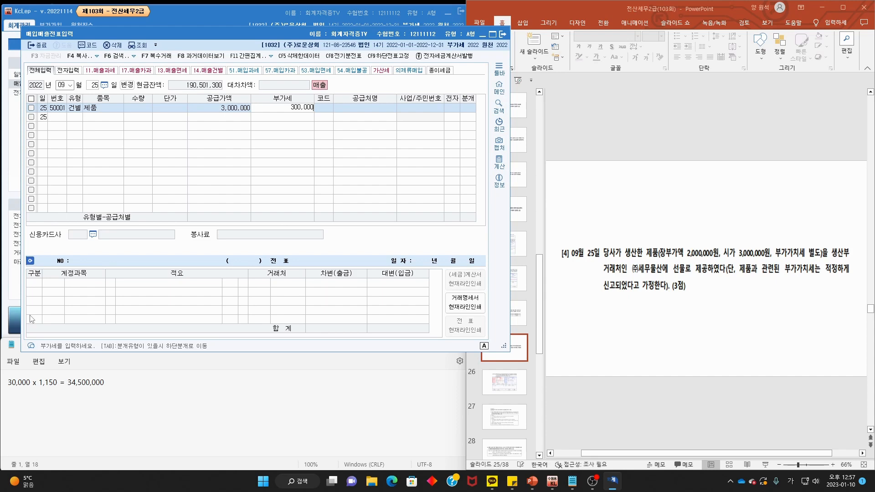
key(Return)
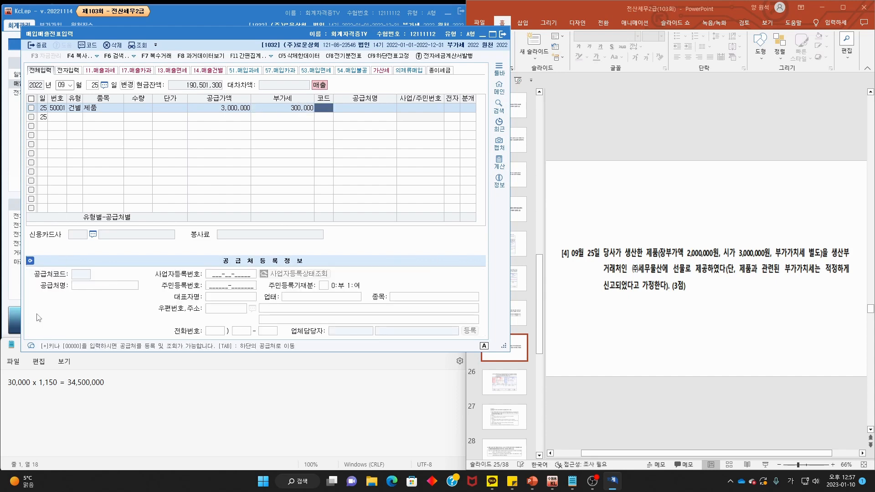
- Choose customer (주)세무물산 by searching 세무 in the customer lookup
key(F2)
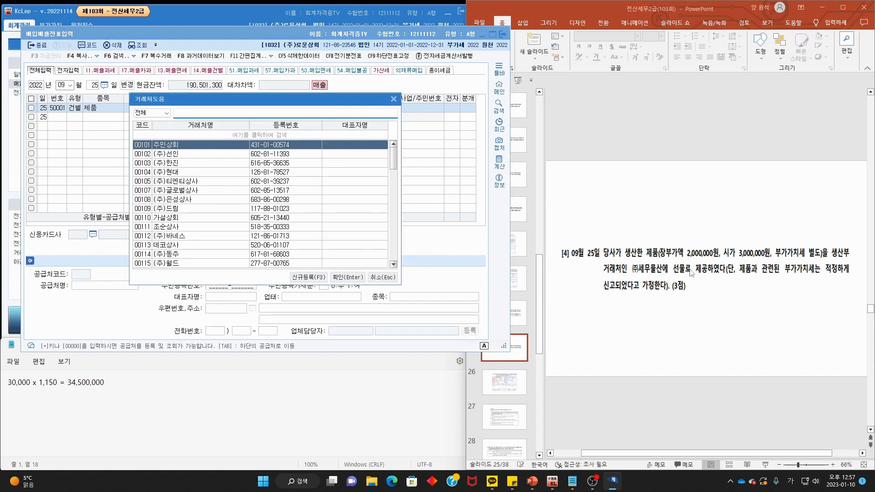
text(세무)
key(Return)
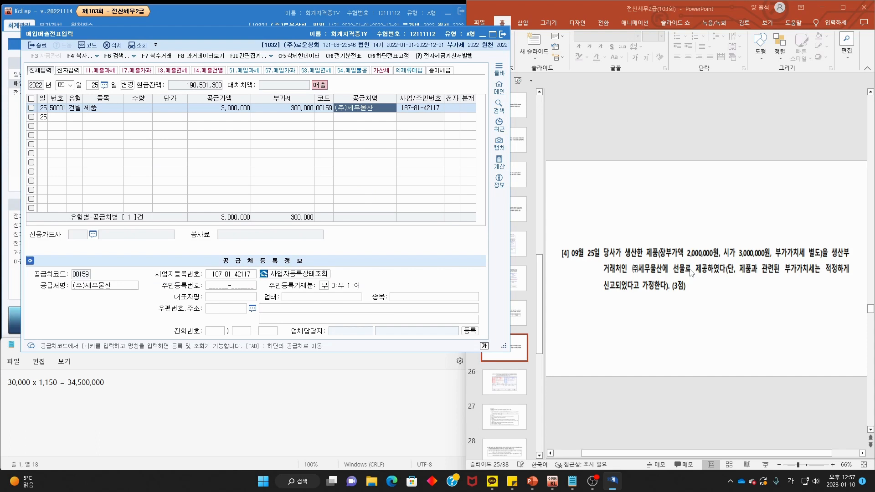
key(Return)
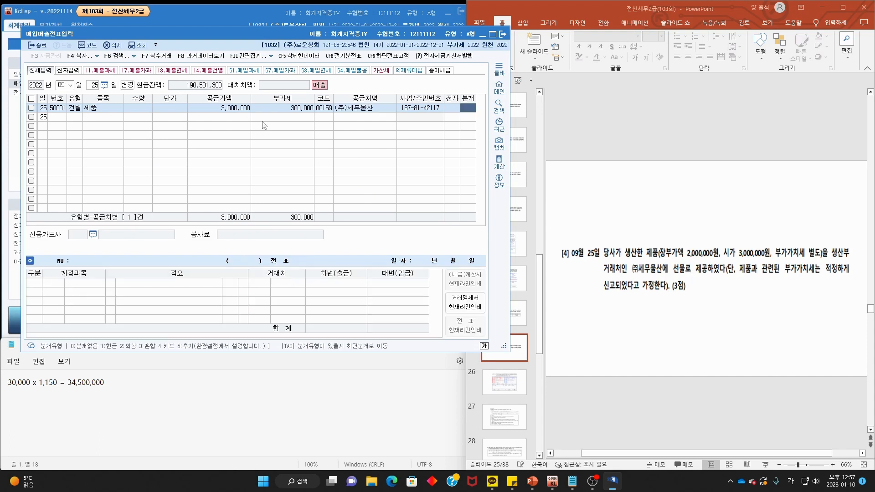
- Set the journal type to 3 혼합 and check the credit lines against the slide
key(3)
key(Return)
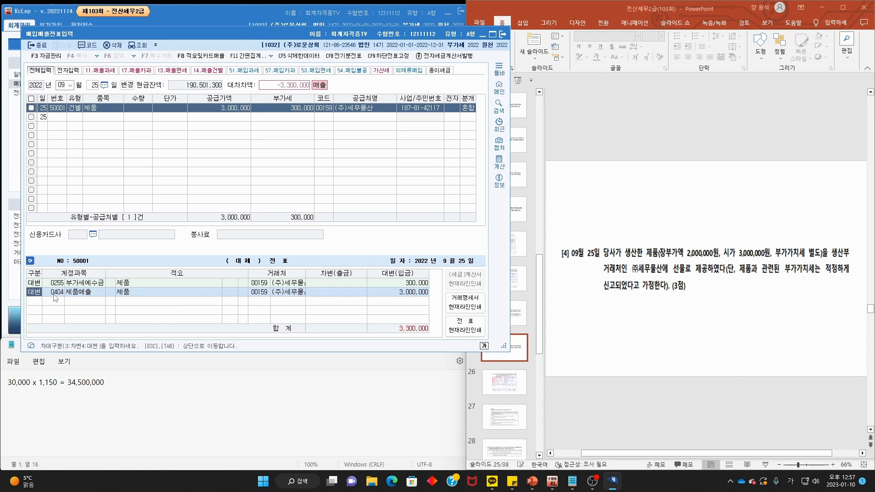
click(411, 297)
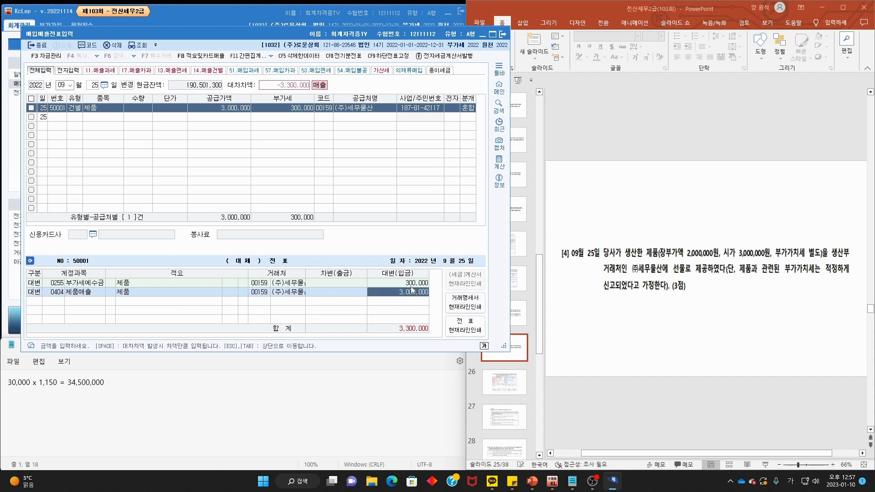
click(411, 286)
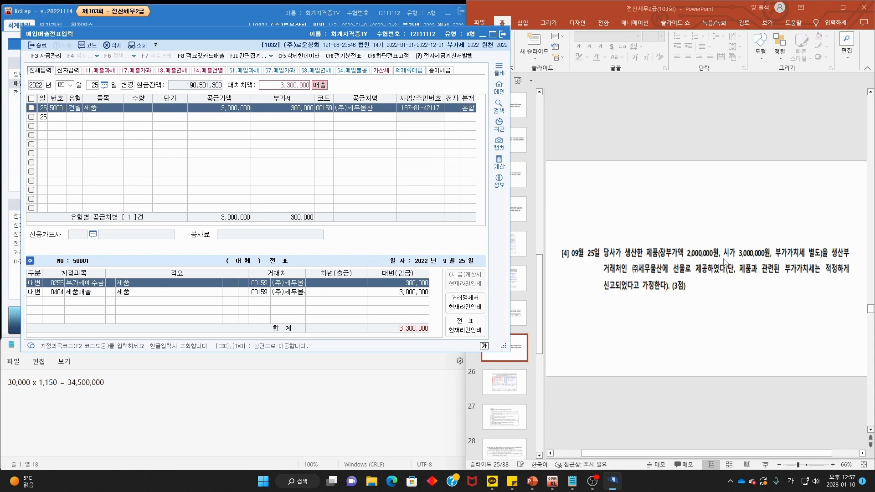
drag(626, 258, 660, 258)
mouse_move(773, 268)
mouse_down()
mouse_move(747, 239)
mouse_move(783, 262)
mouse_up()
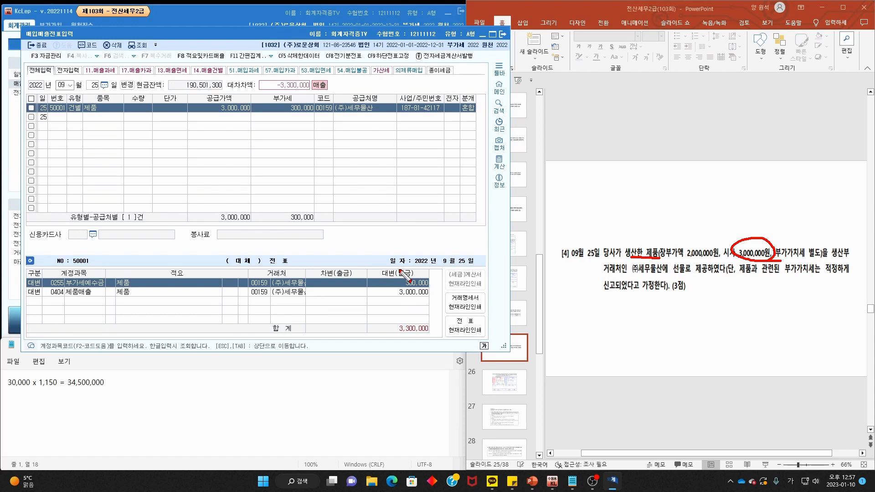
mouse_move(401, 273)
mouse_down()
mouse_move(404, 279)
mouse_move(436, 248)
mouse_move(441, 280)
mouse_up()
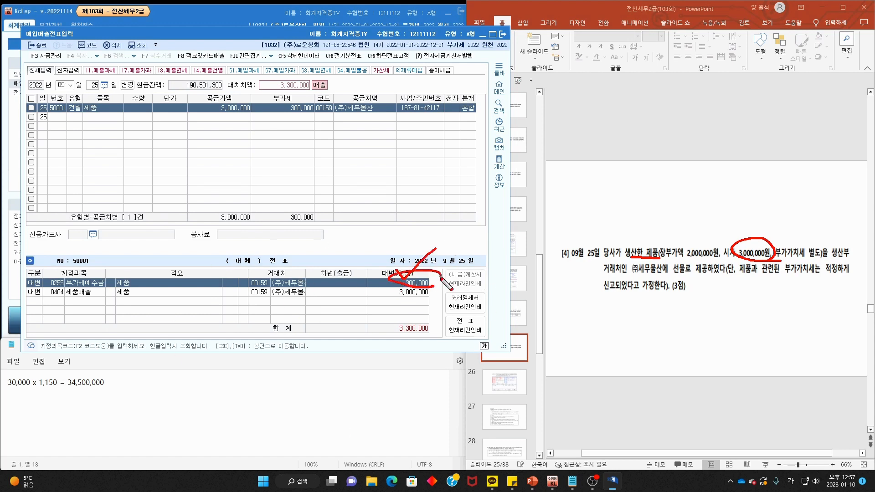
key(Escape)
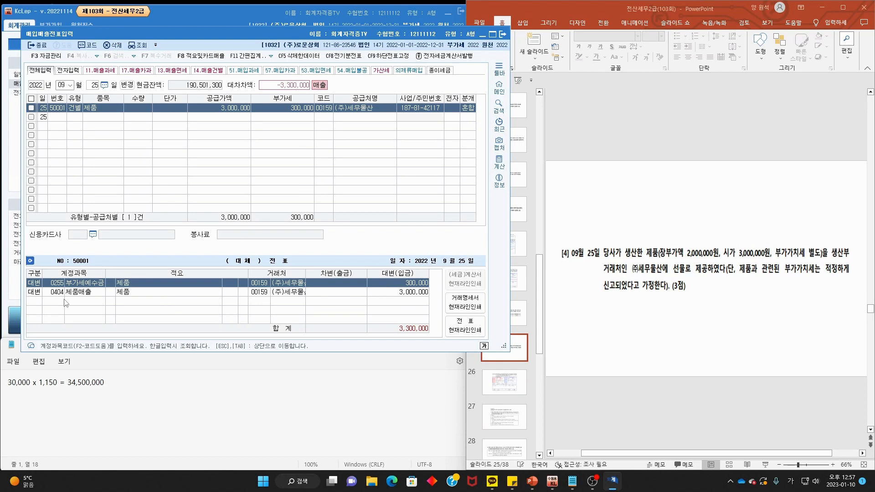
- Change the 제품매출 credit to 0150 제품 at 2,000,000 with memo 08 타계정으로 대체액
click(35, 292)
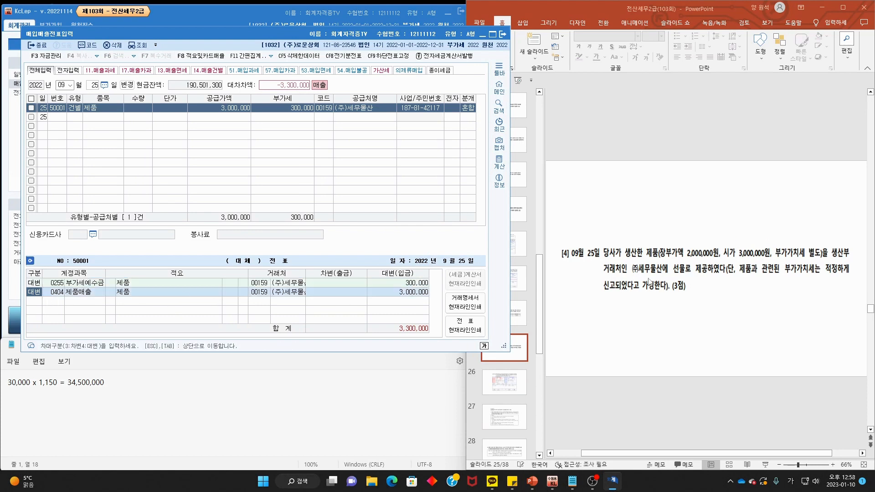
click(56, 292)
text(제품)
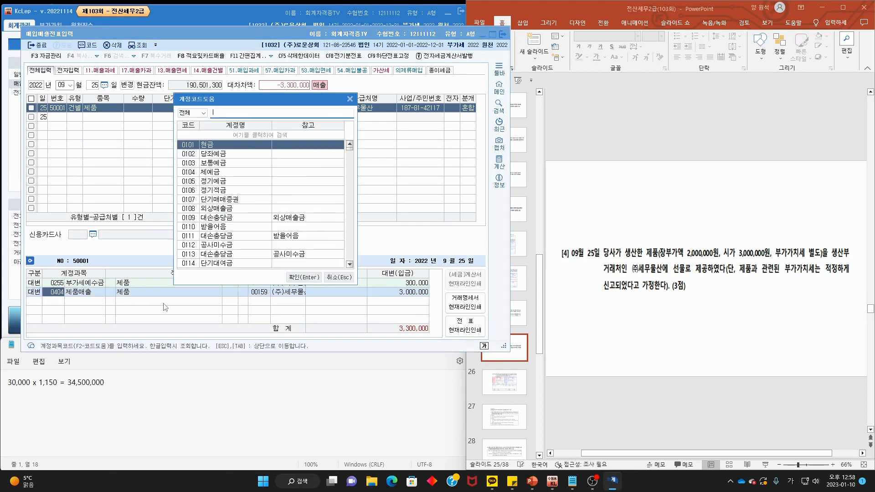
key(Return)
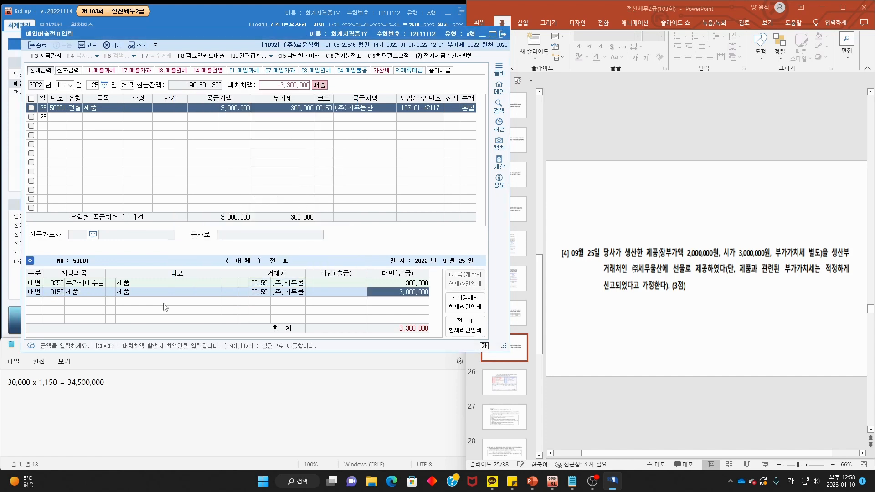
text(2,)
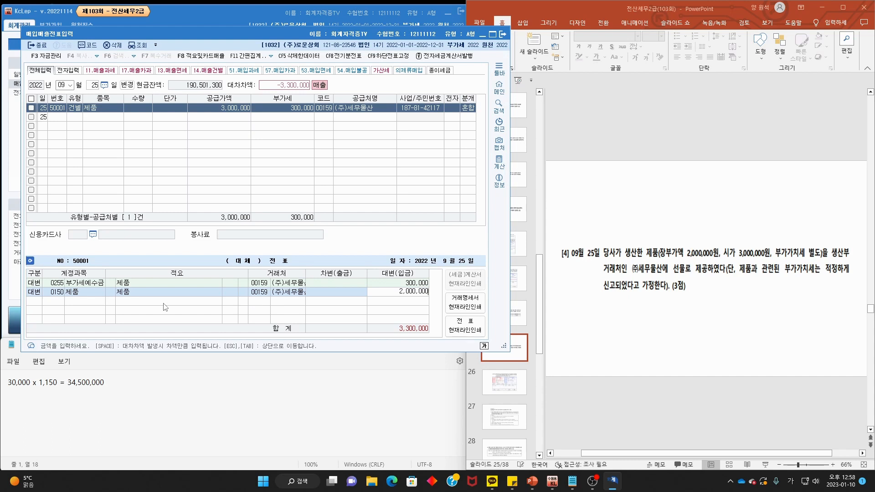
text(000,000)
key(Return)
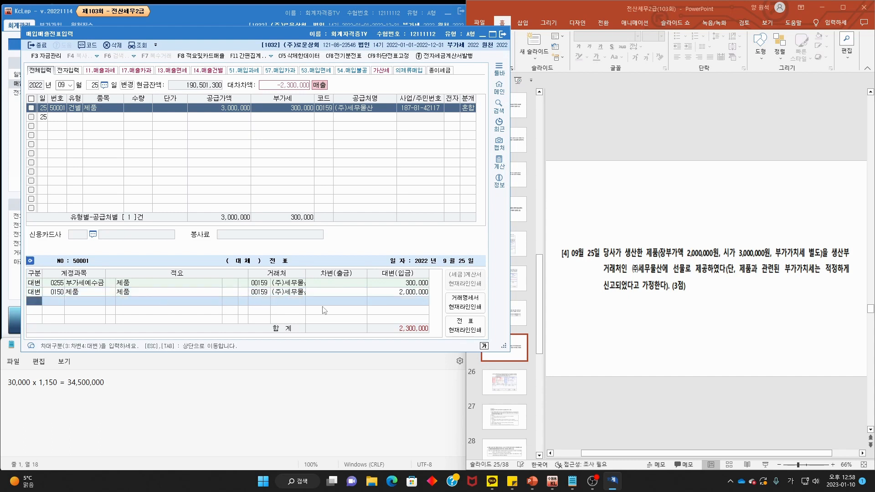
click(110, 292)
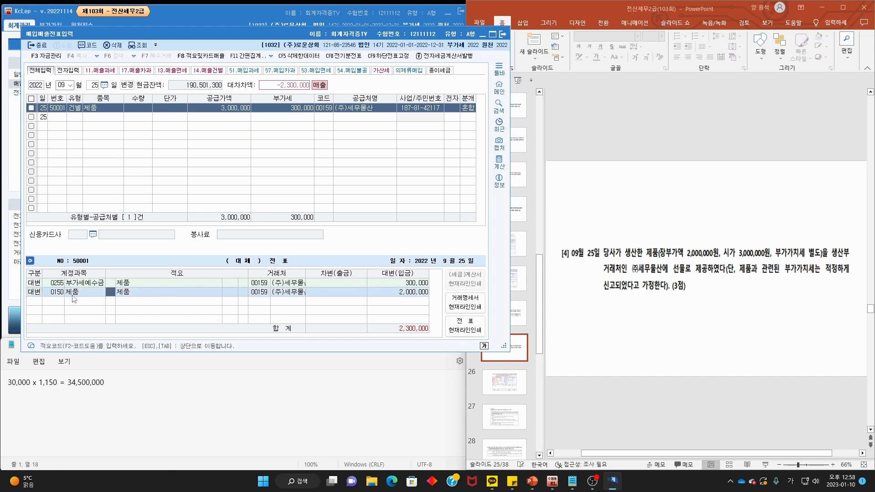
key(F2)
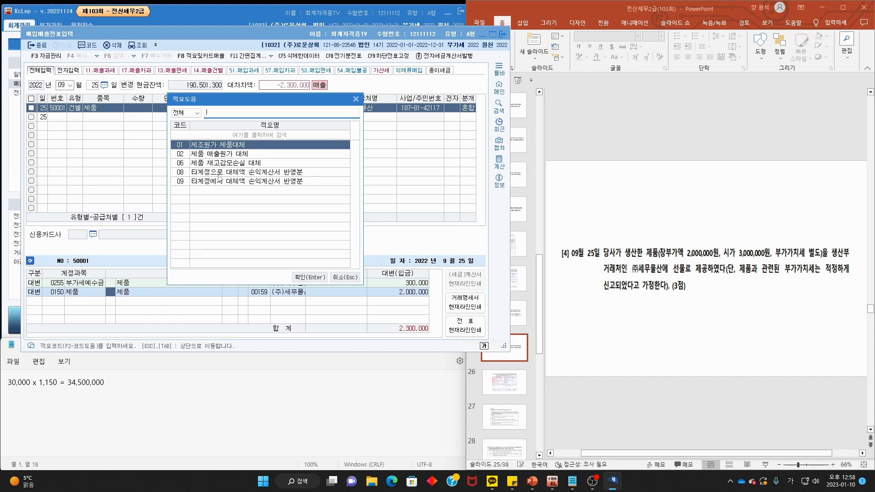
double_click(278, 175)
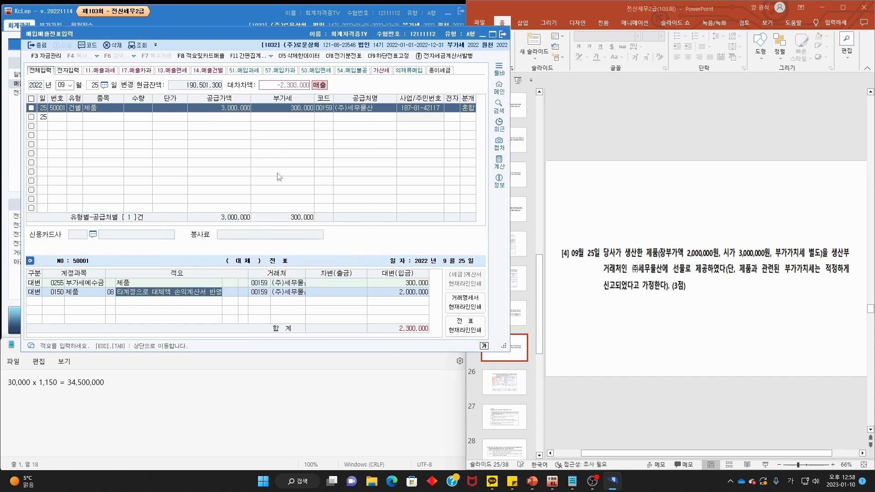
key(Return)
key(Return)
key(Return)
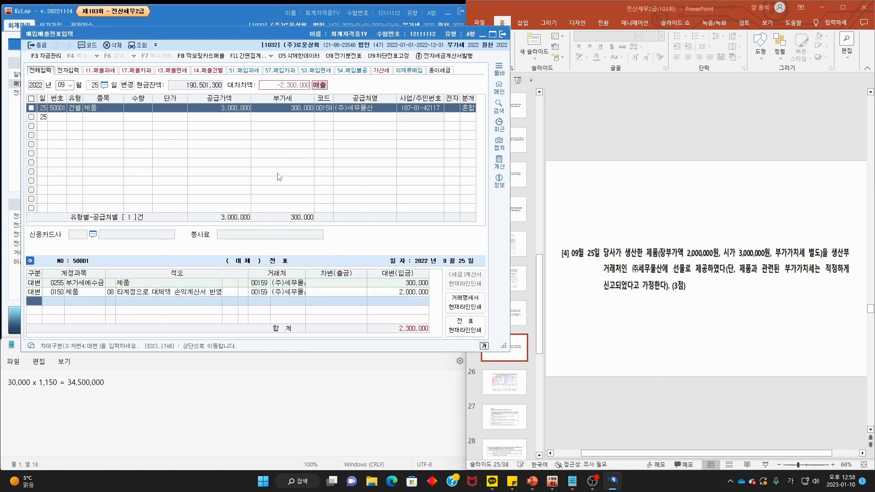
- Add debit account 0513 접대비 for 2,300,000 to balance the voucher
text(3접대)
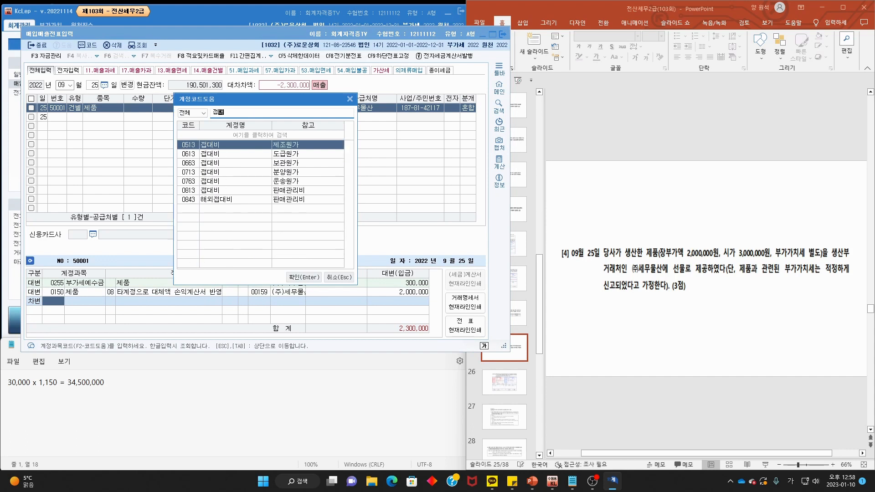
drag(826, 256, 854, 258)
drag(605, 271, 689, 273)
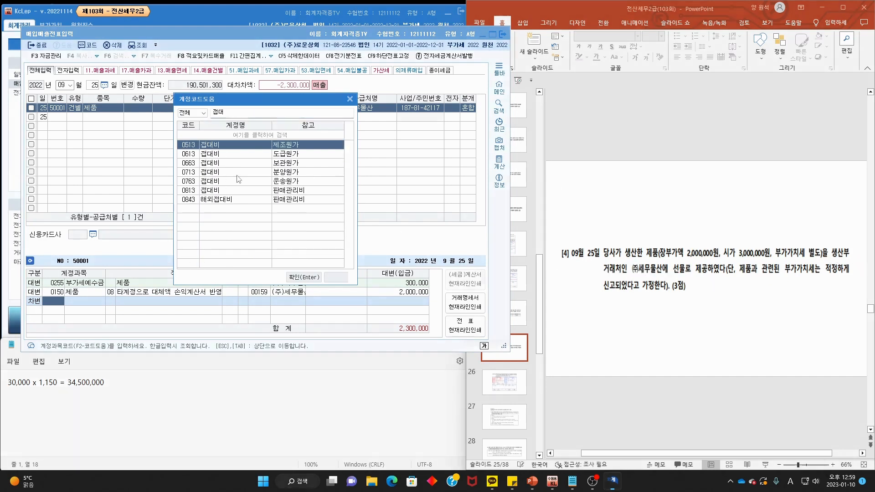
double_click(279, 146)
click(696, 328)
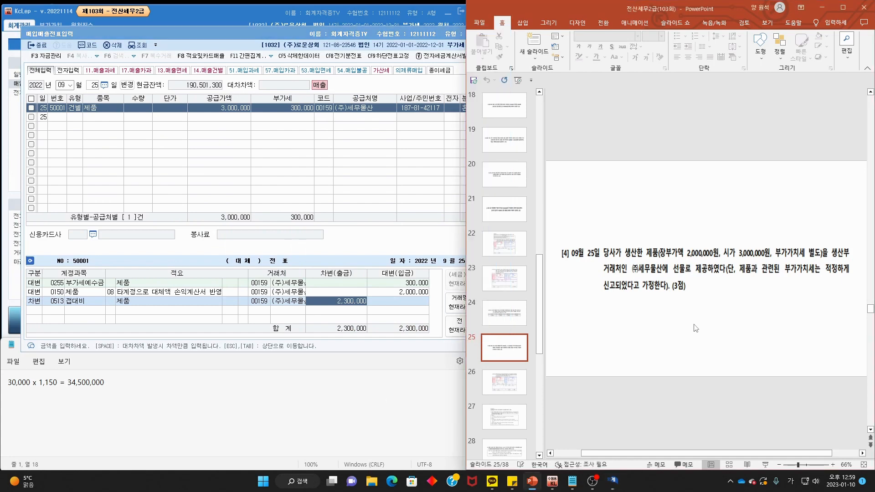
- Mark problem [5] on slide 26: 09월 30일 30,000,000 sale, 07월 31일 invoice, balance due 10월 30일
scroll(696, 328, down, 1)
scroll(694, 324, up, 1)
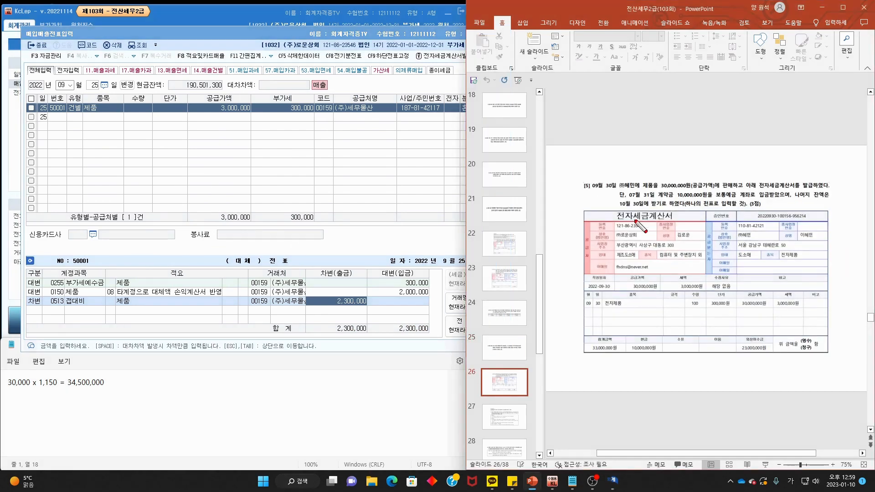
mouse_move(615, 198)
mouse_down()
mouse_move(588, 188)
mouse_move(609, 198)
mouse_up()
scroll(694, 217, up, 2)
scroll(673, 221, down, 2)
drag(656, 188, 825, 187)
drag(629, 199, 836, 201)
drag(619, 208, 670, 207)
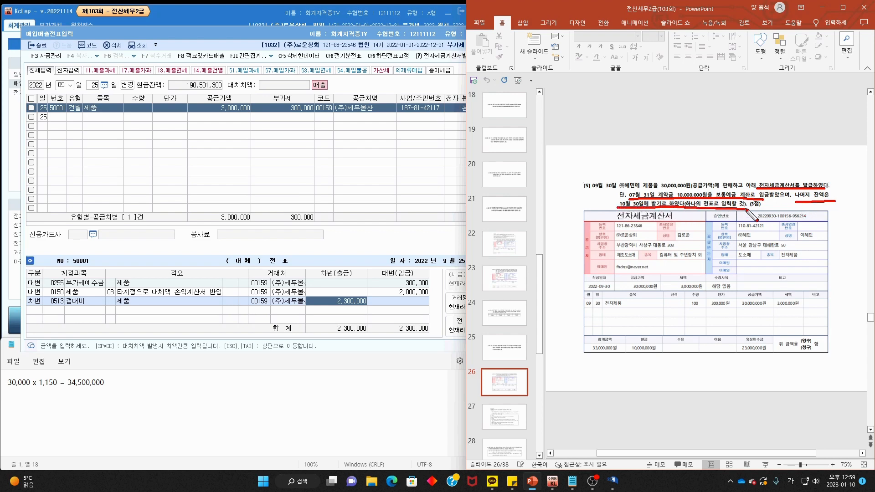
key(Escape)
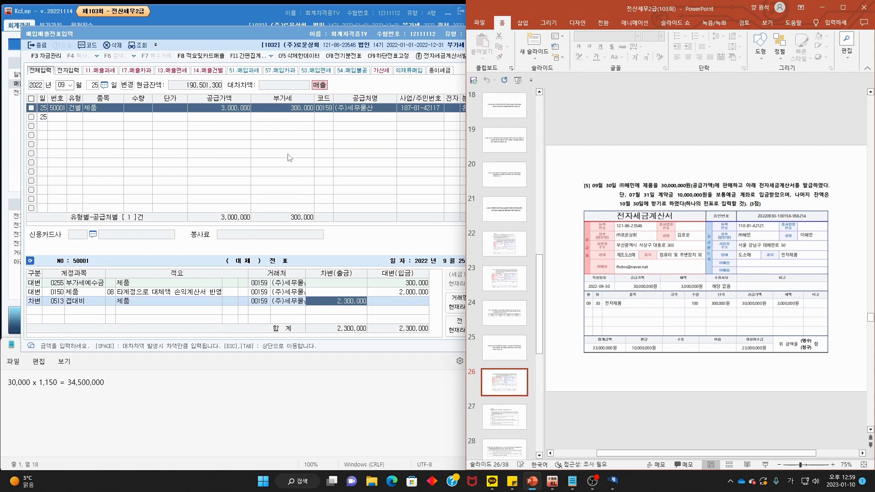
- Set KcLep's entry month to 07
click(64, 85)
text(07)
key(Return)
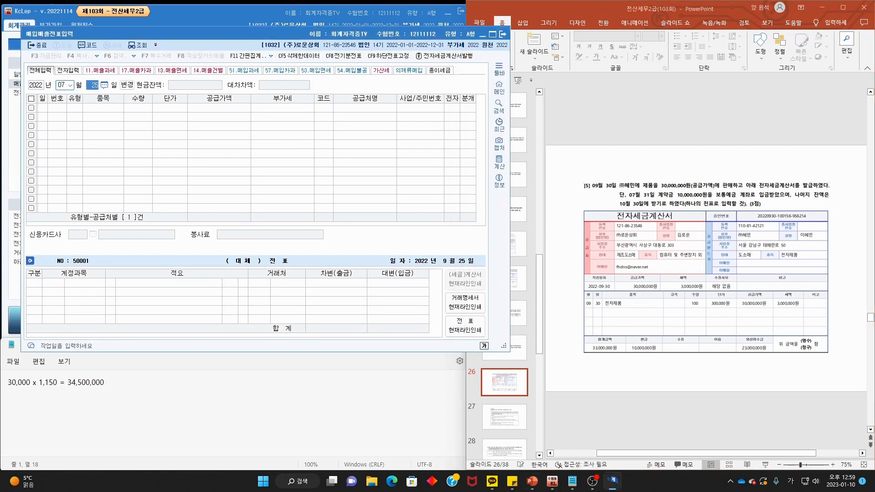
- Check the July 31 선수금 entry of 10,000,000 in general journal entry
text(31)
key(Return)
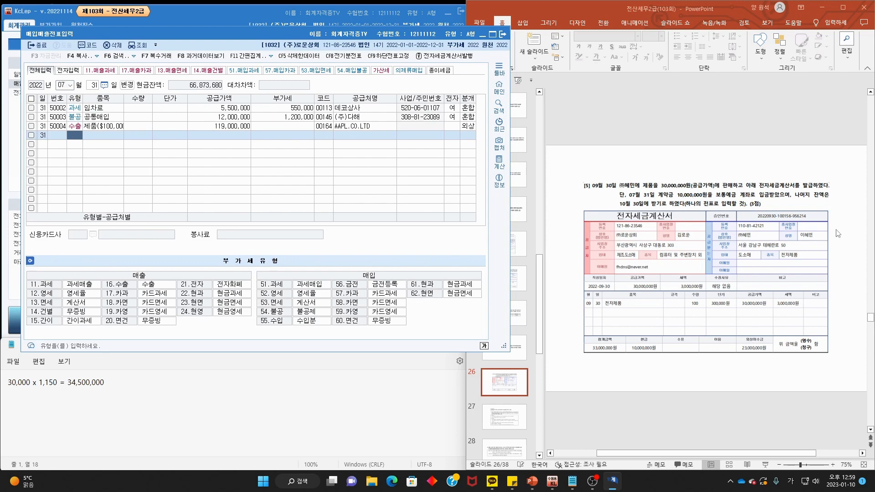
click(10, 167)
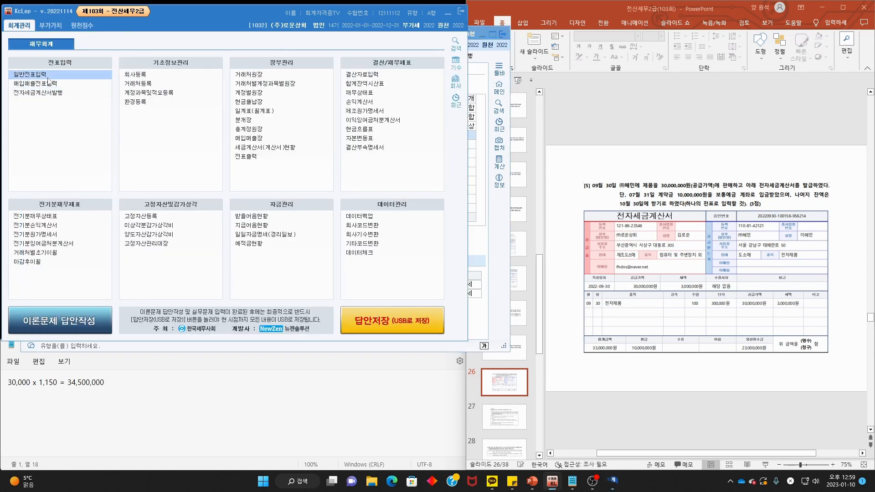
click(48, 76)
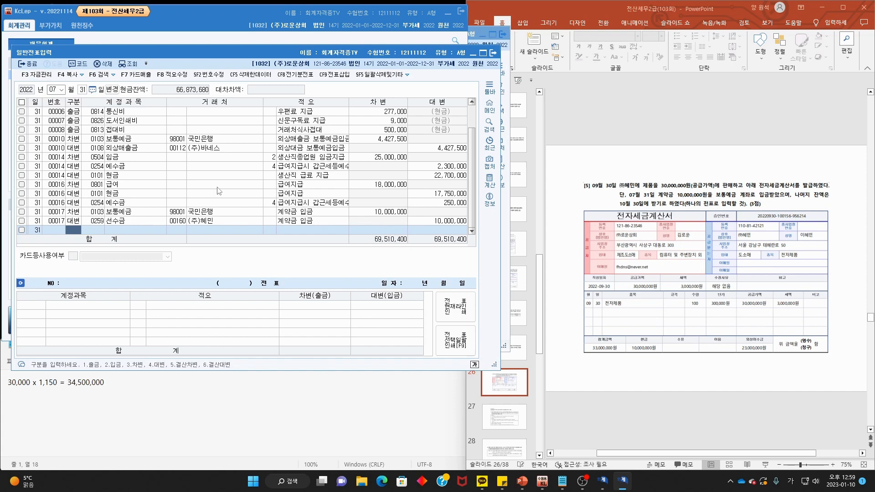
click(198, 222)
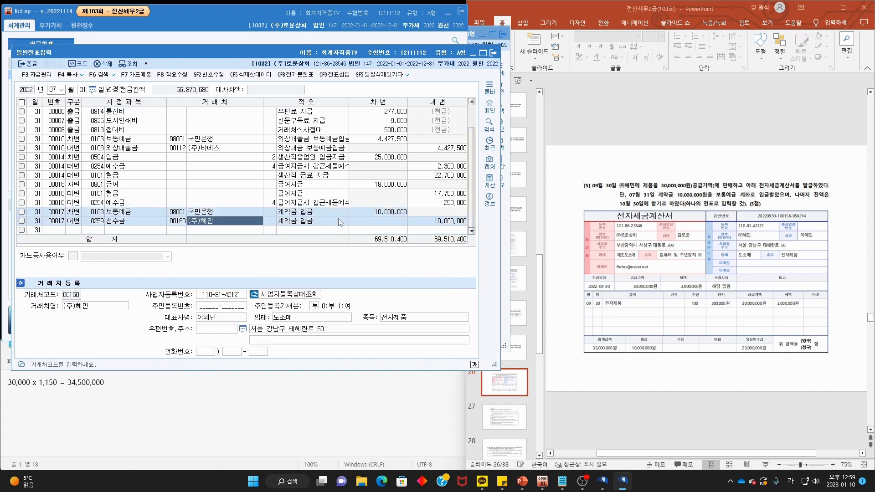
drag(464, 223, 433, 225)
click(496, 53)
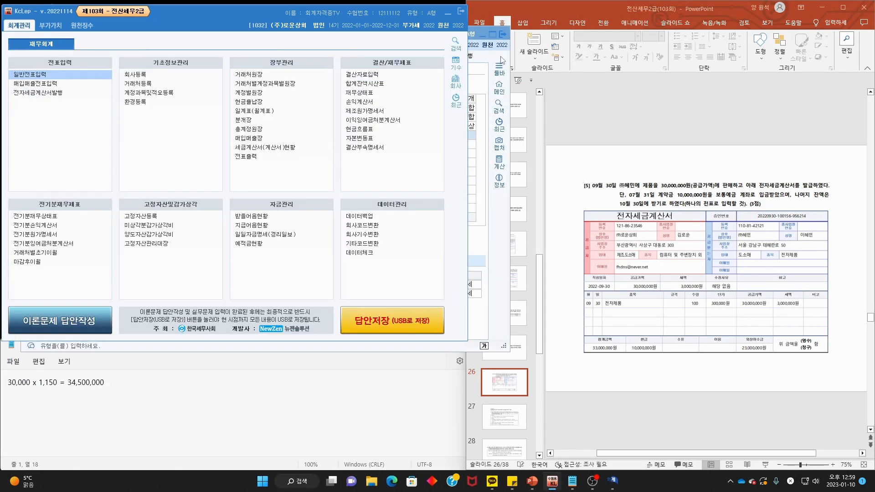
- Return to sales-purchase voucher entry and set the date to 09/30
click(501, 59)
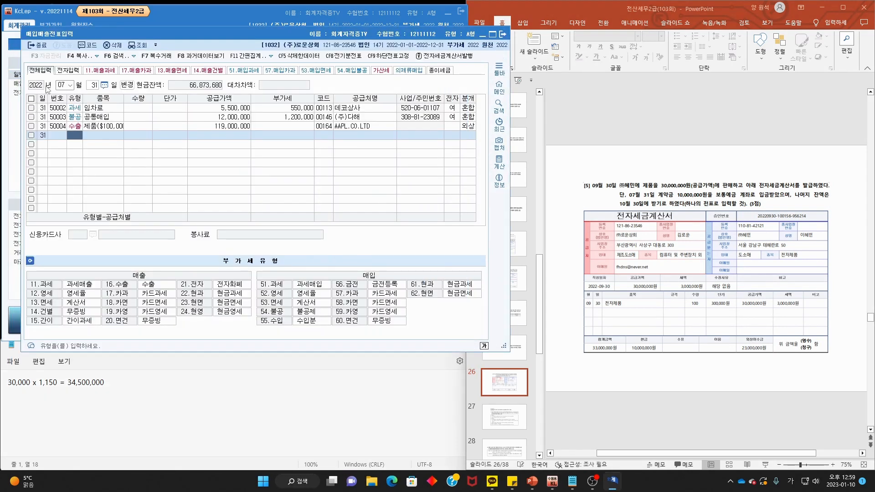
click(61, 85)
text(0930)
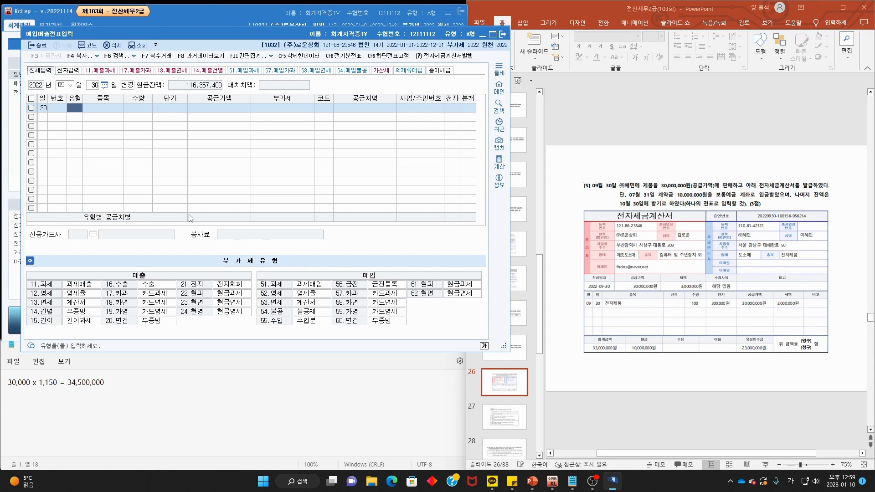
- Enter a type 11 과세 sale of 100 전자제품 at a 300,000 unit price
text(11)
key(Return)
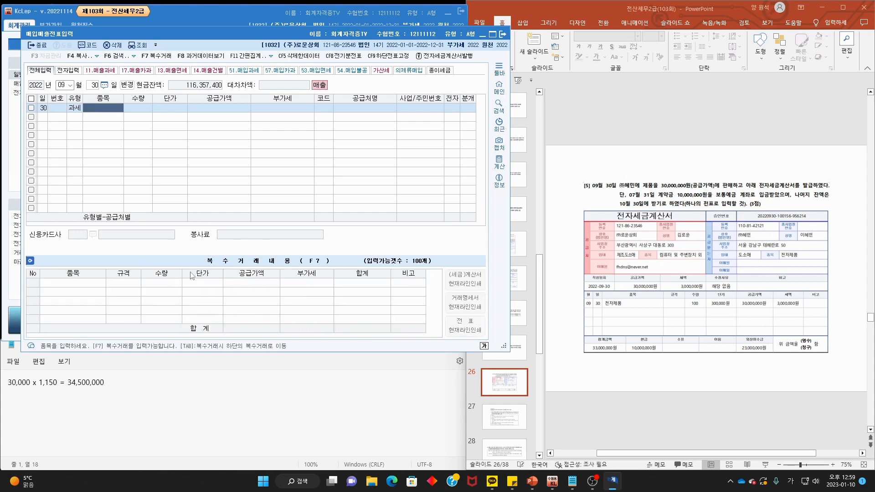
text(전자제품)
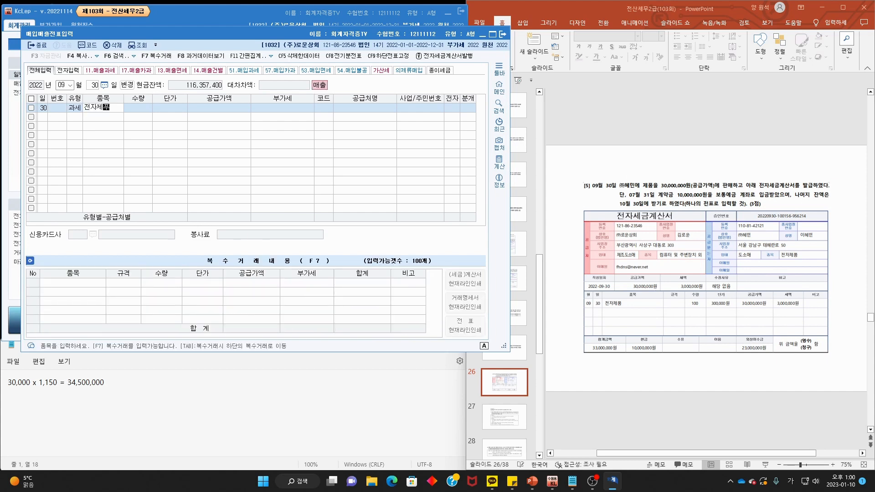
key(Return)
text(100)
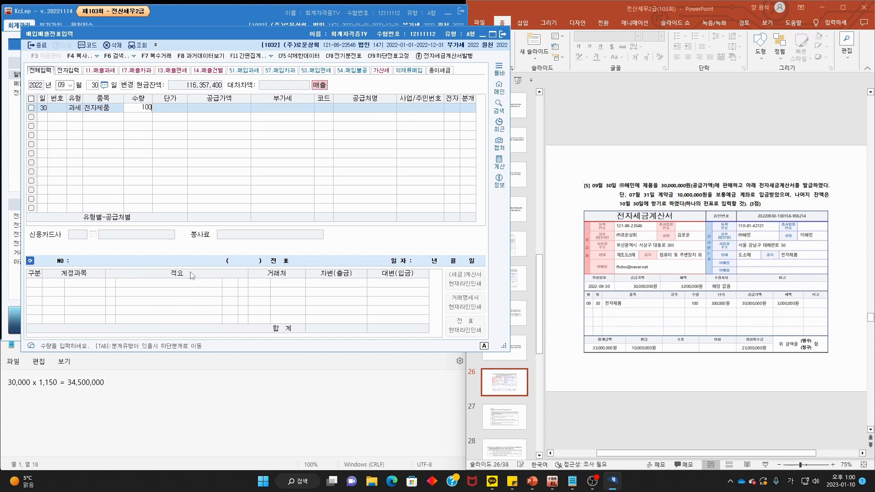
key(Return)
text(300,000)
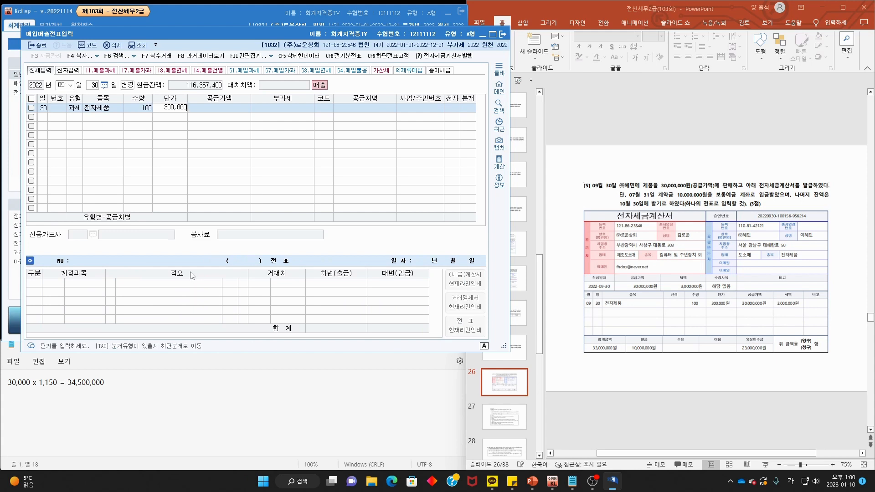
key(Return)
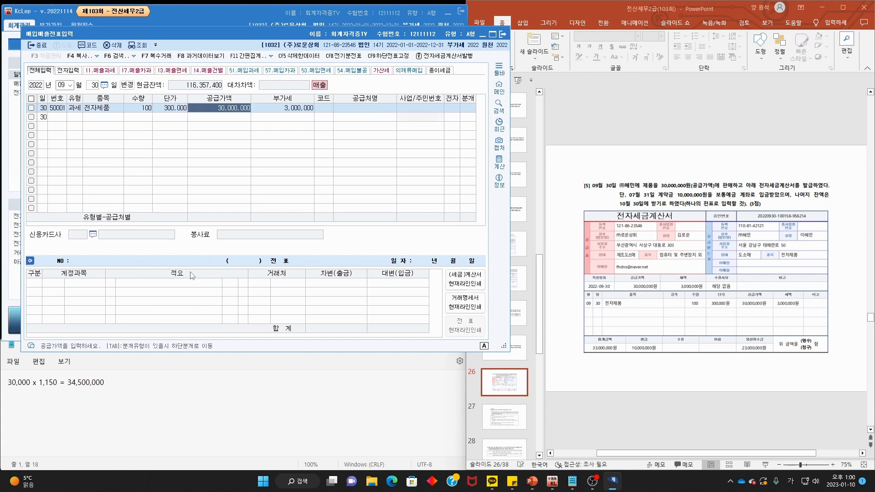
key(Return)
key(Return)
- Set the customer to (주)혜민, mark it as an electronic invoice, and choose 분개 3 혼합
key(F2)
text(혜민)
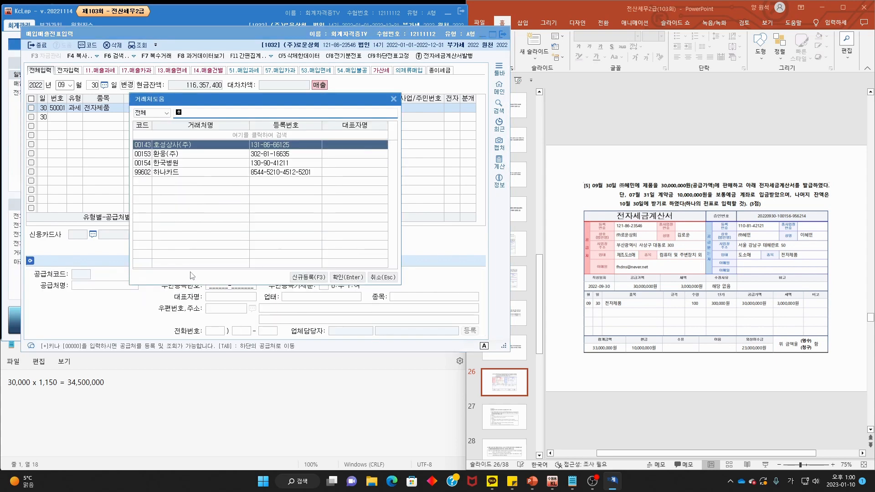
key(Return)
key(Return)
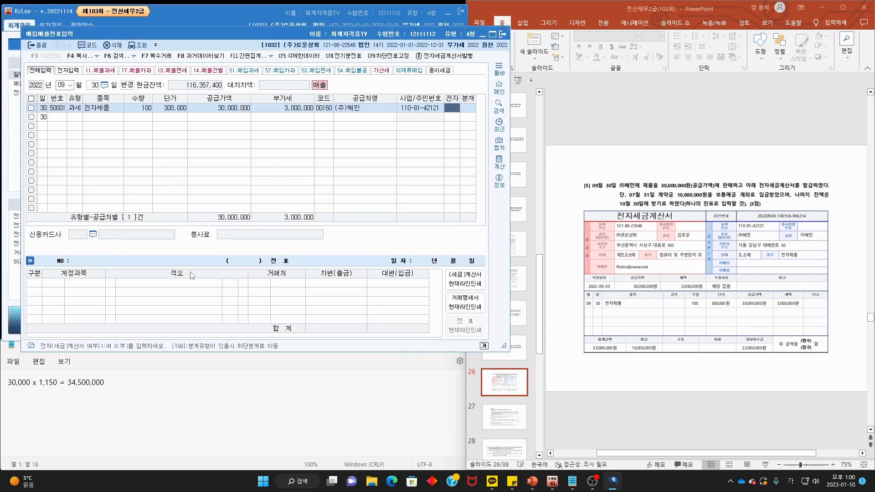
text(1)
key(Return)
text(3)
key(Return)
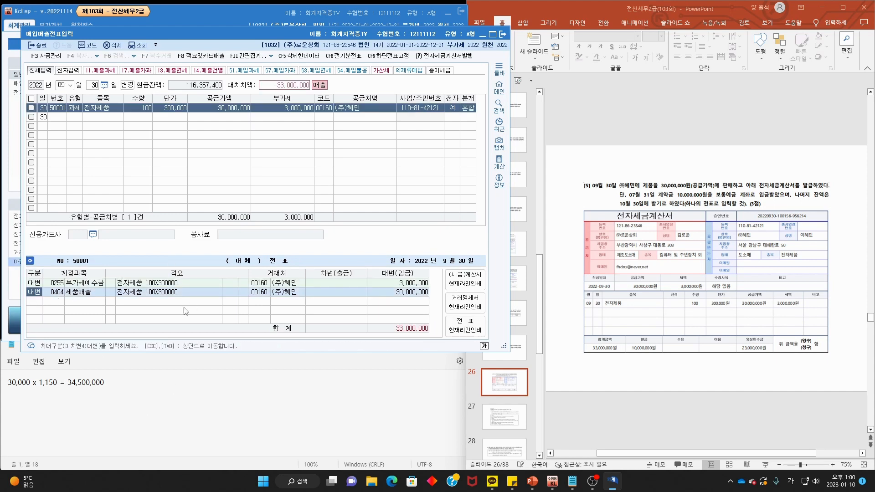
- Add a debit line to 0259 선수금 for 10,000,000
key(Return)
key(Return)
key(Return)
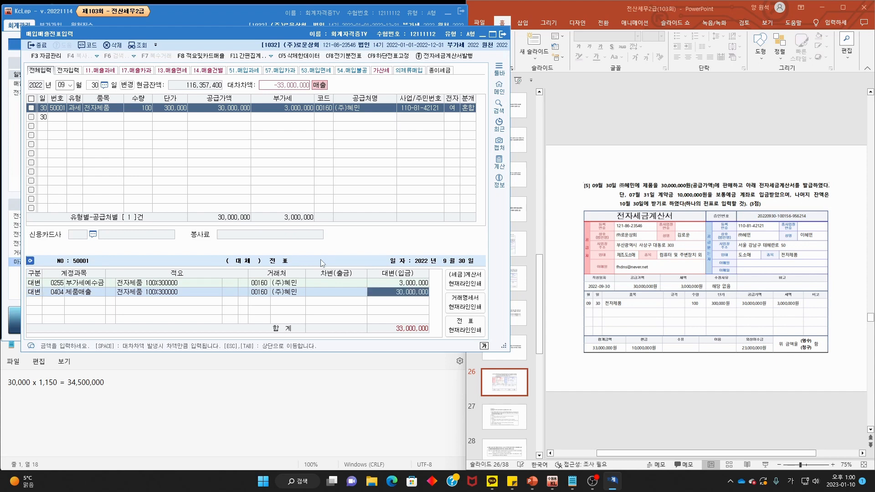
text(3)
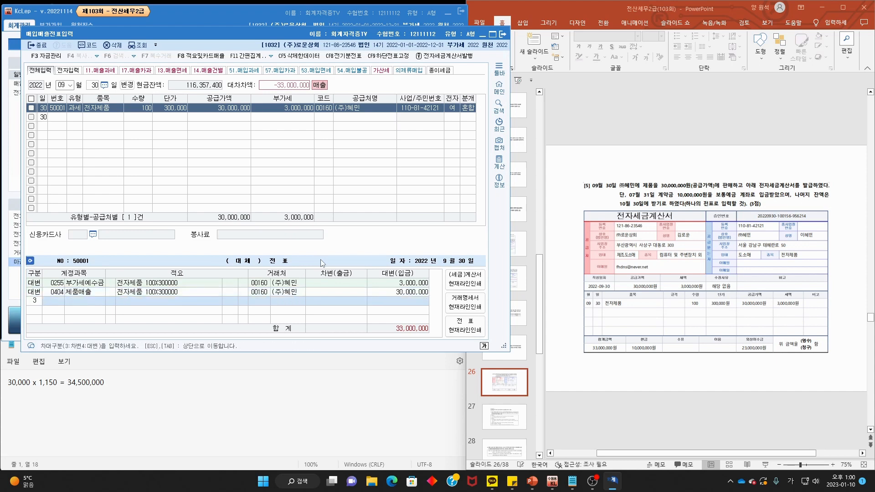
key(Return)
text(선)
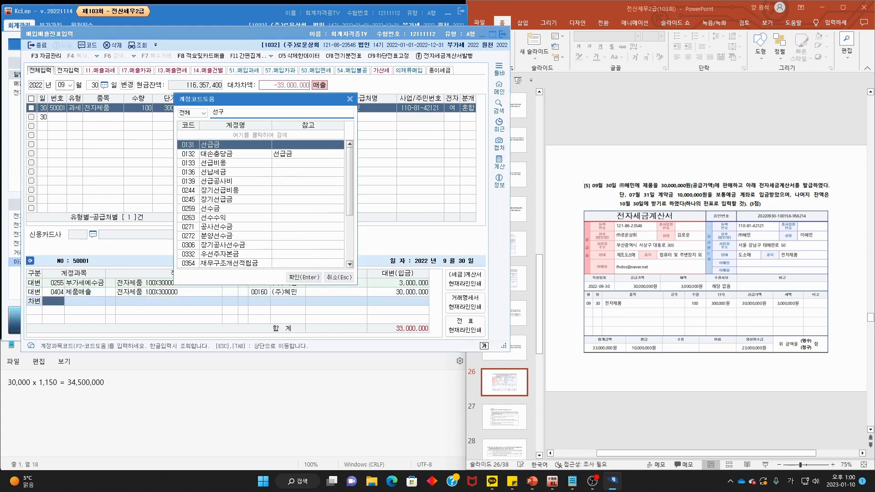
text(수)
key(Return)
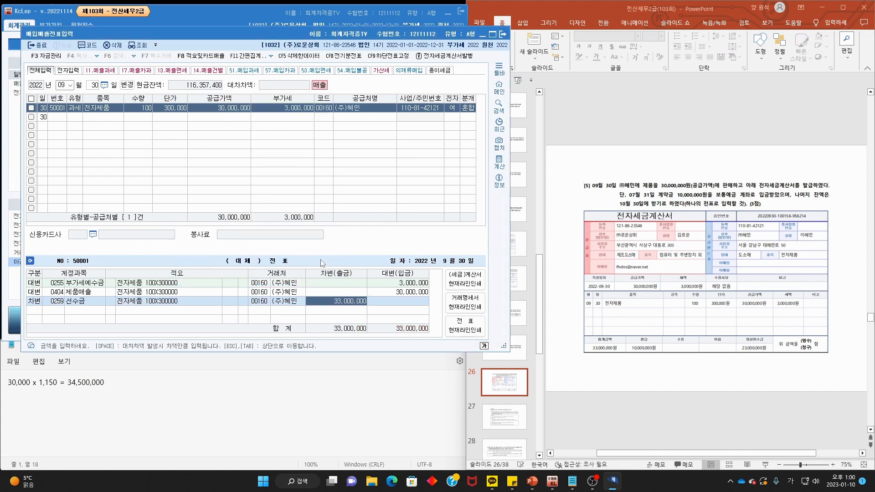
text(100)
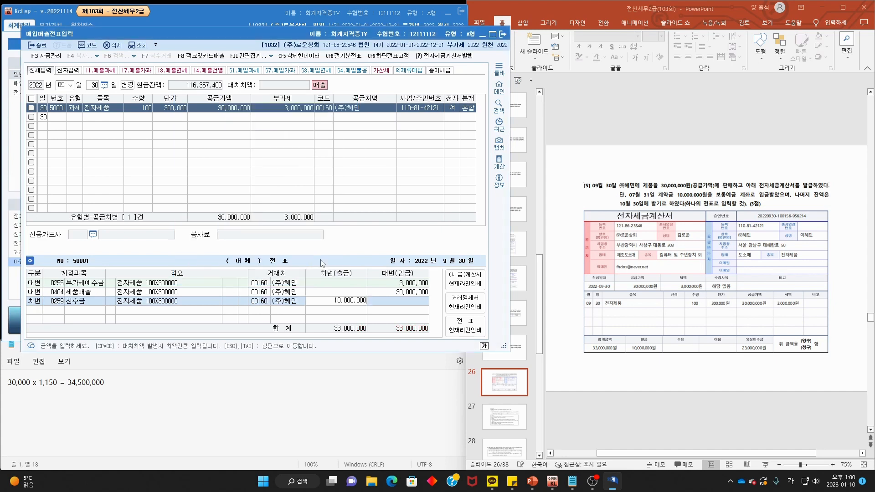
key(Return)
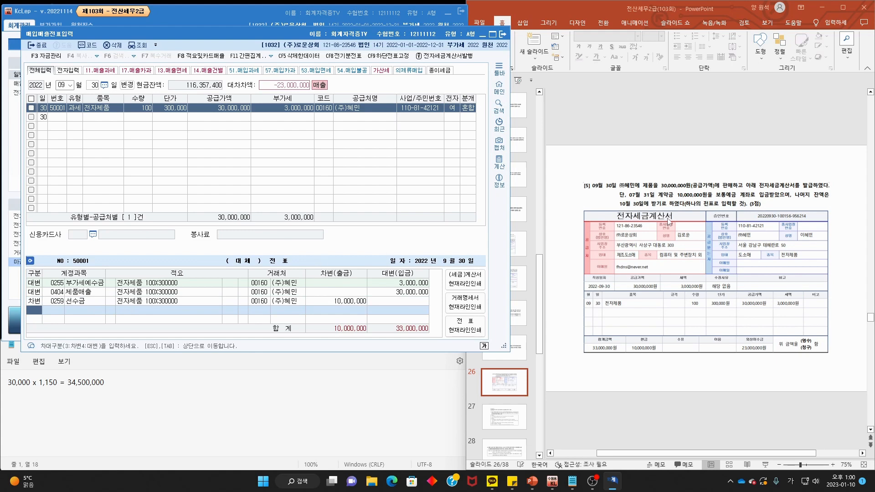
- Debit 0108 외상매출금 for the remaining 23,000,000 to balance the entry
text(3)
key(F2)
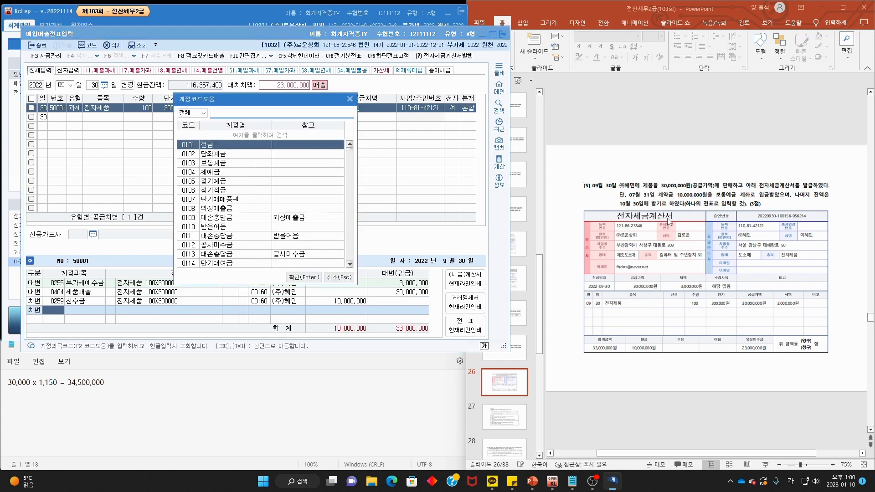
text(외상)
key(Return)
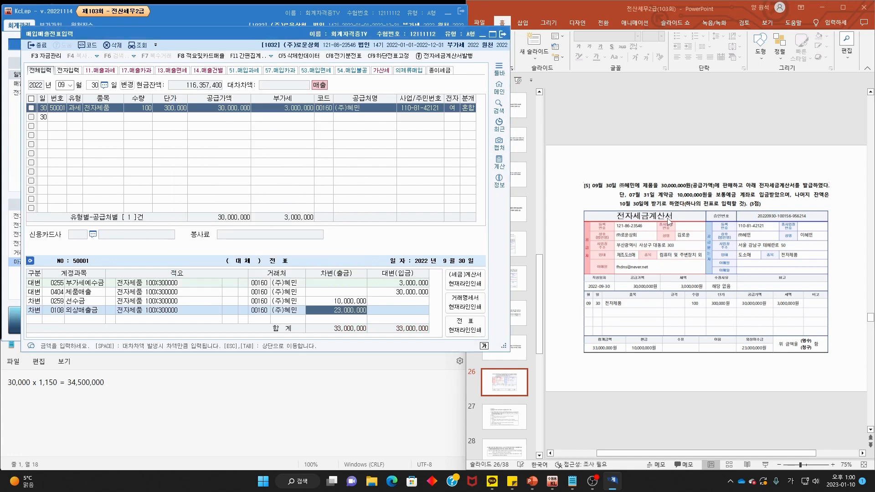
click(681, 227)
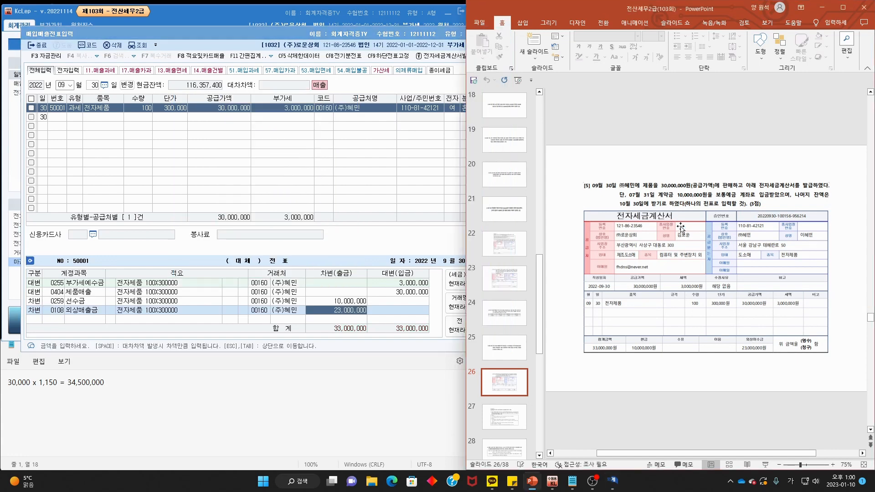
- Scroll to slide 27 and annotate the 문제3 VAT return task, then clear the ink
scroll(681, 227, down, 1)
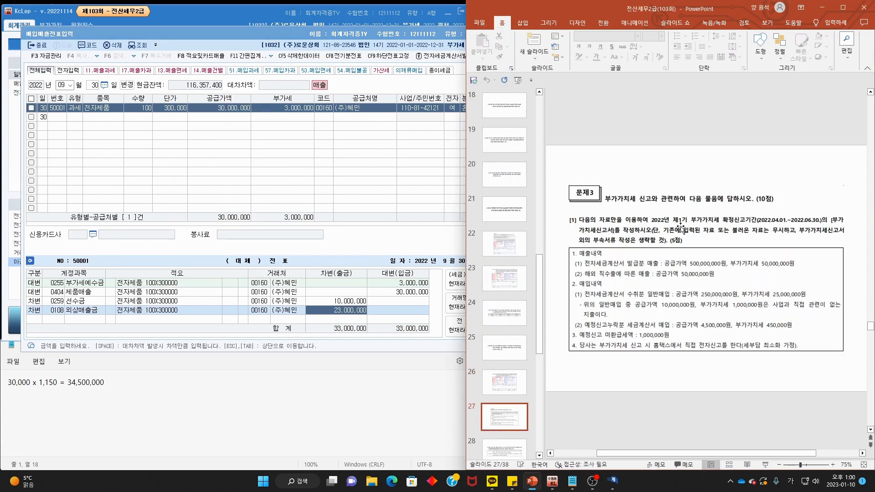
drag(601, 211, 738, 216)
mouse_move(579, 224)
mouse_down()
mouse_move(798, 223)
mouse_move(604, 236)
mouse_move(651, 236)
mouse_up()
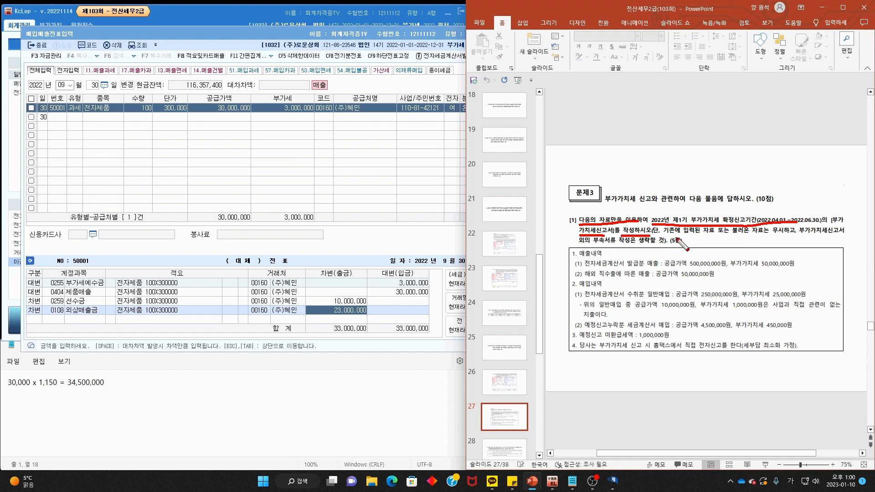
key(Escape)
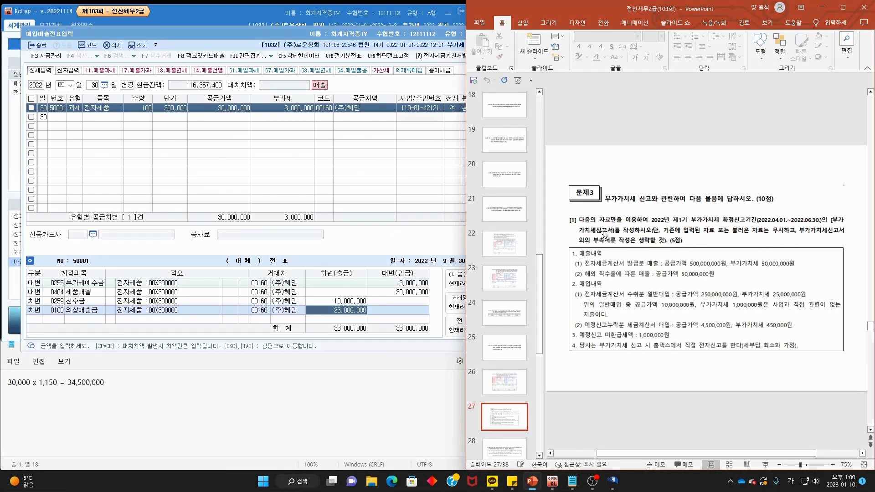
- In KcLep, close 매입매출전표입력 and show the 부가가치 menu
click(387, 35)
click(503, 34)
click(50, 25)
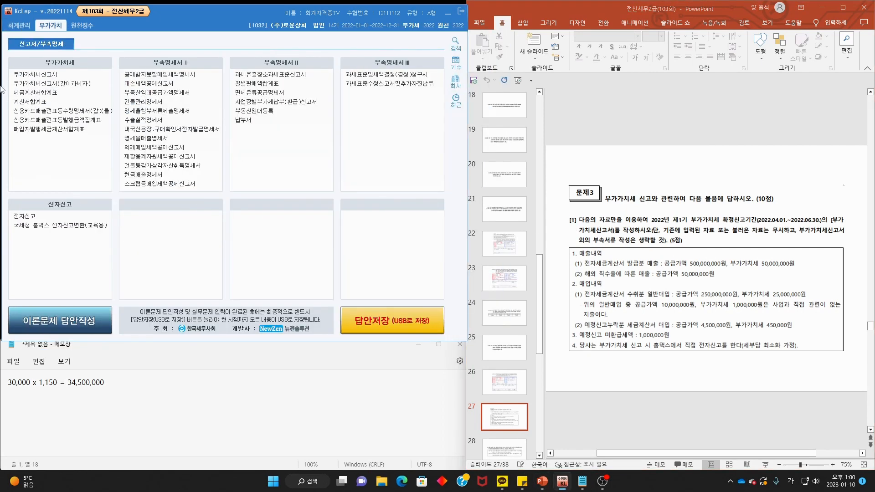
- Open the 부가가치세신고서 for the April 1 to June 30, 2022 period
click(75, 73)
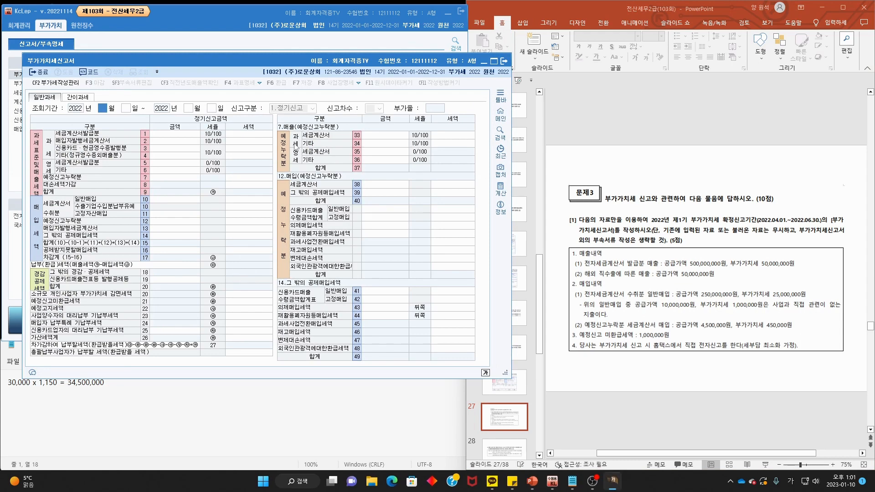
text(4)
key(Return)
key(Return)
text(6)
key(Return)
text(30)
key(Return)
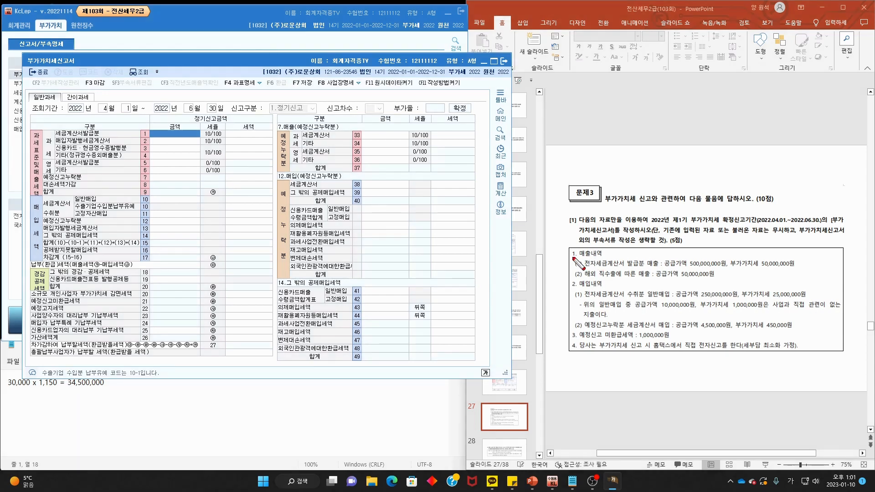
- Enter 500,000,000 tax-invoice sales in row 1 and start 50,000,000 zero-rated sales in row 6
mouse_move(572, 258)
mouse_down()
mouse_move(617, 258)
mouse_move(621, 267)
mouse_move(805, 268)
mouse_up()
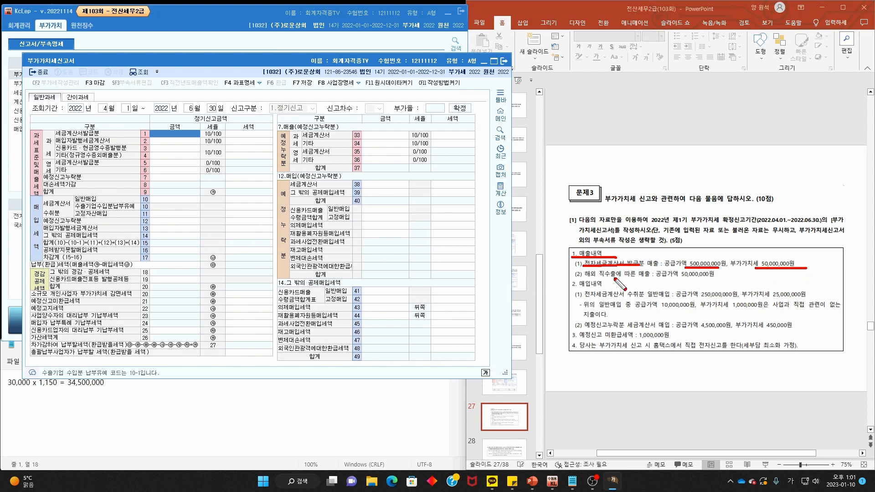
drag(576, 279, 708, 281)
key(Escape)
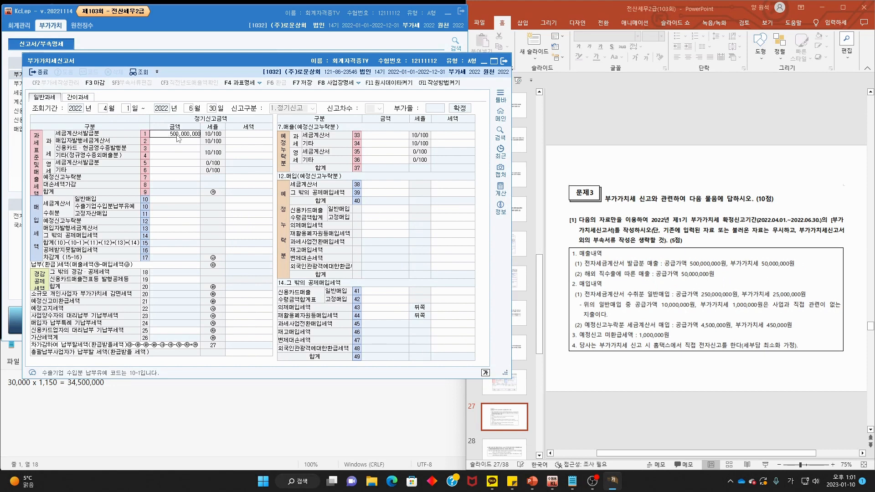
key(Return)
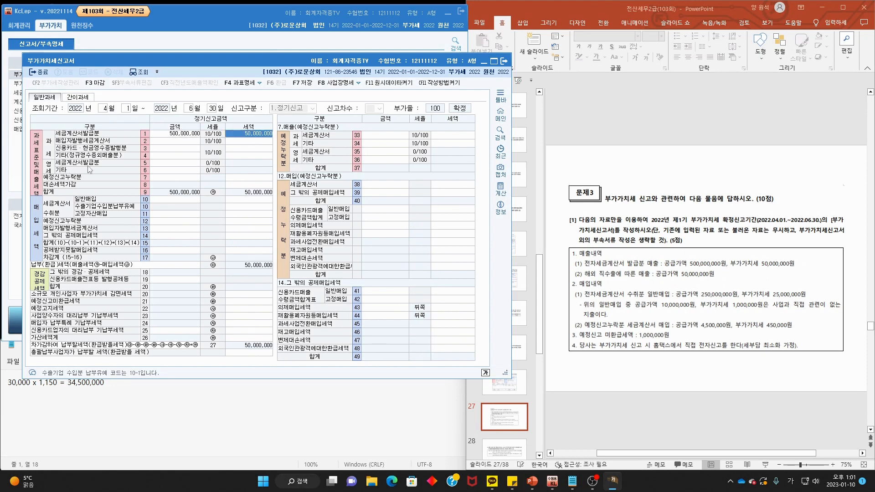
click(170, 171)
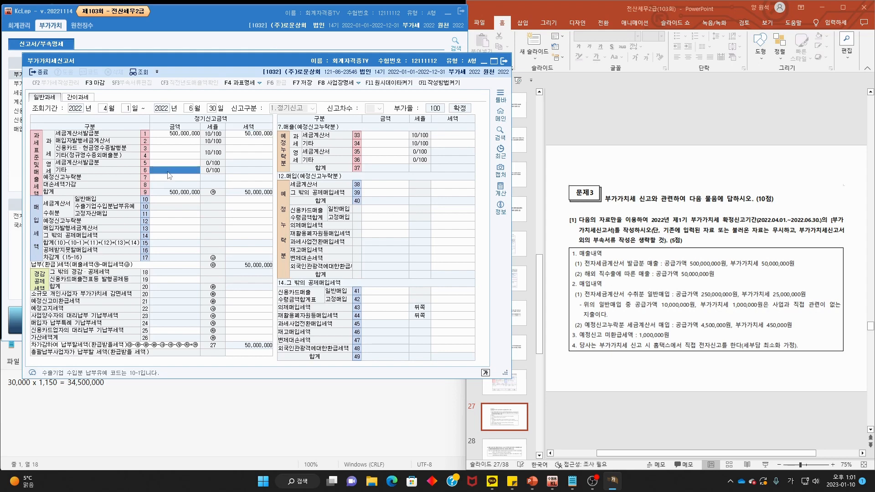
text(50,000,000)
key(Return)
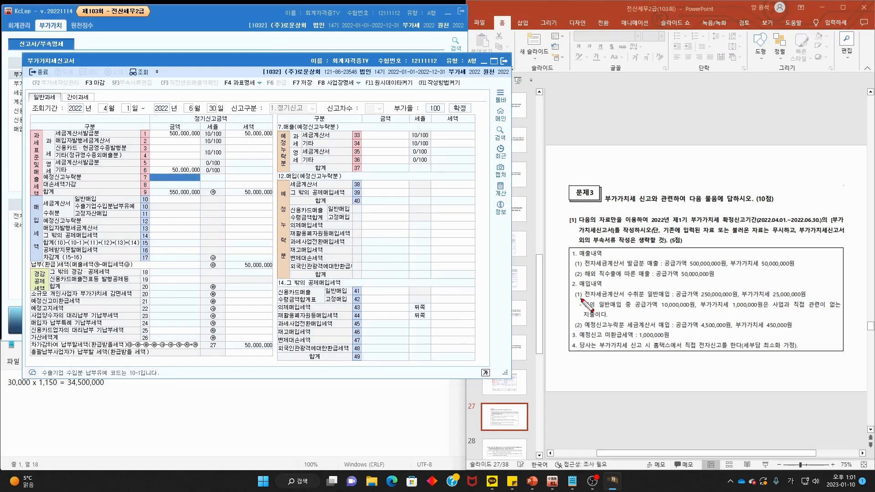
drag(582, 299, 673, 301)
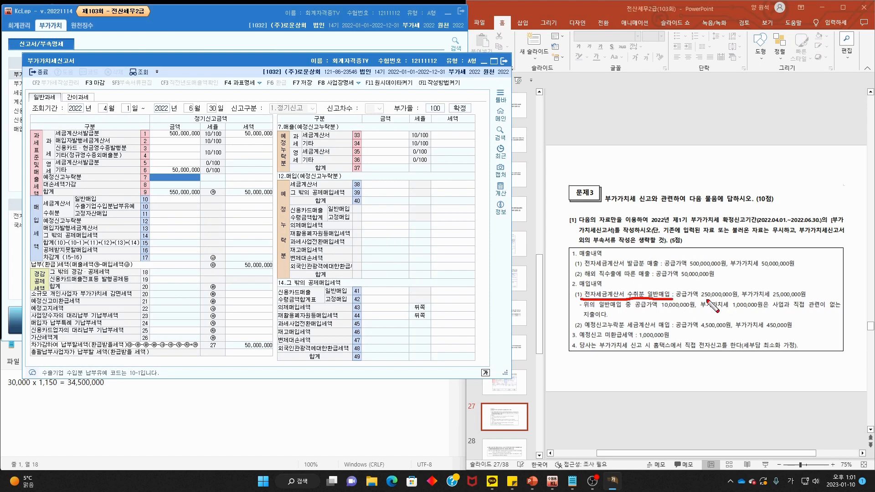
mouse_move(741, 301)
mouse_down()
mouse_move(727, 284)
mouse_move(748, 299)
mouse_up()
mouse_move(821, 302)
mouse_down()
mouse_move(784, 281)
mouse_move(819, 310)
mouse_up()
drag(583, 310, 824, 309)
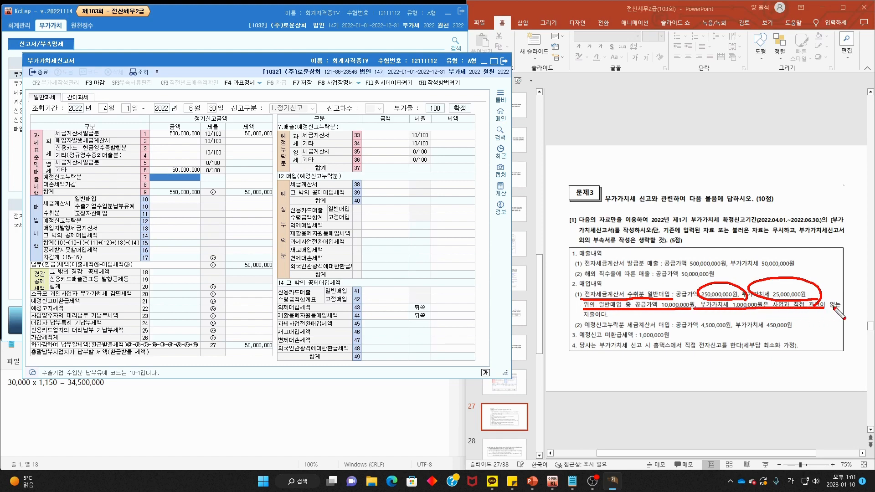
drag(578, 316, 619, 316)
drag(685, 279, 726, 259)
drag(570, 302, 606, 282)
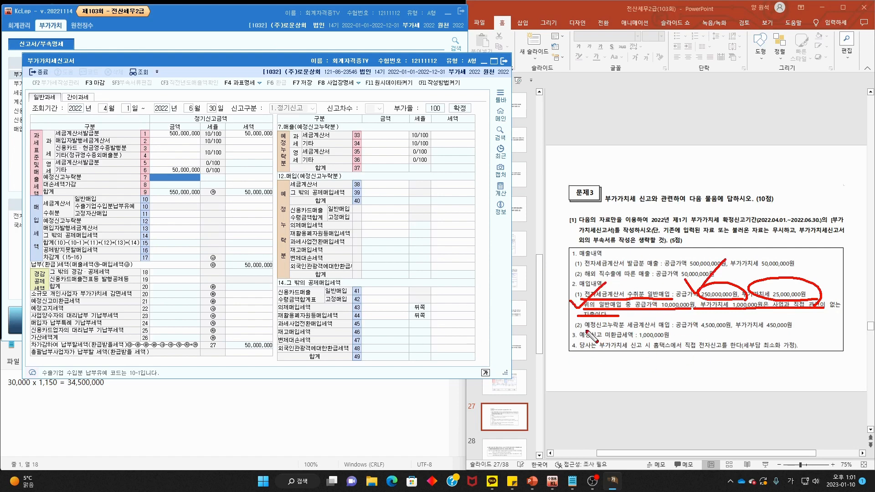
drag(587, 330, 723, 329)
drag(737, 329, 809, 331)
key(Escape)
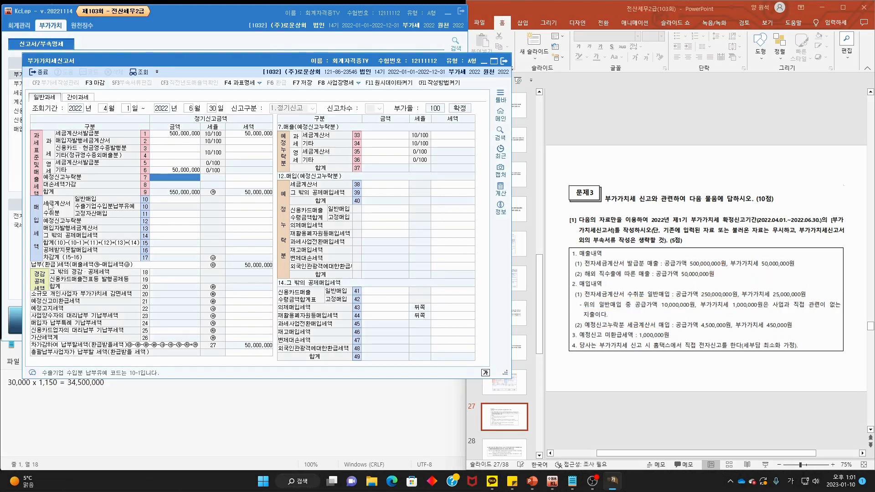
- Enter 250,000,000 general purchases with 25,000,000 tax in row 10, then show row 16 details
click(169, 202)
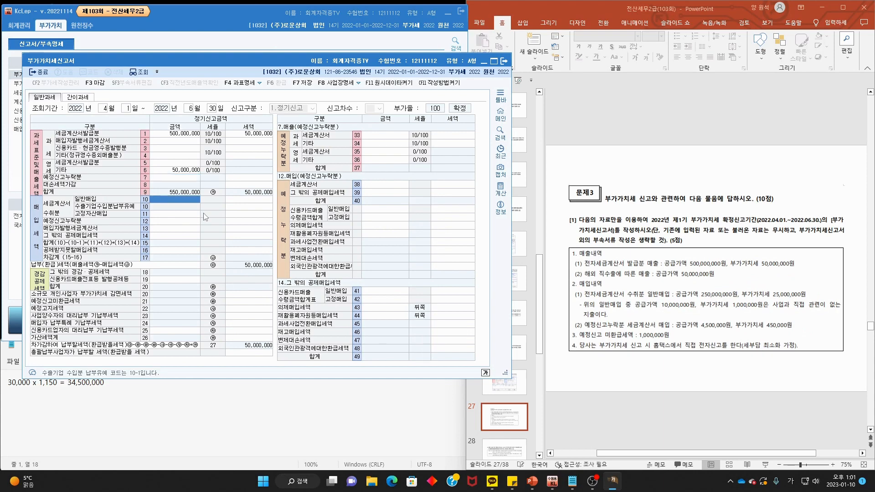
text(250,000,000)
key(Return)
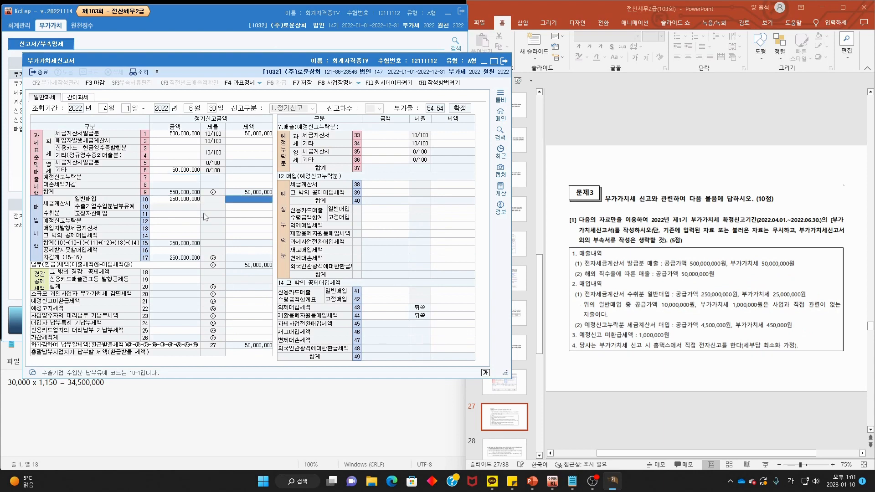
text(25,000,000)
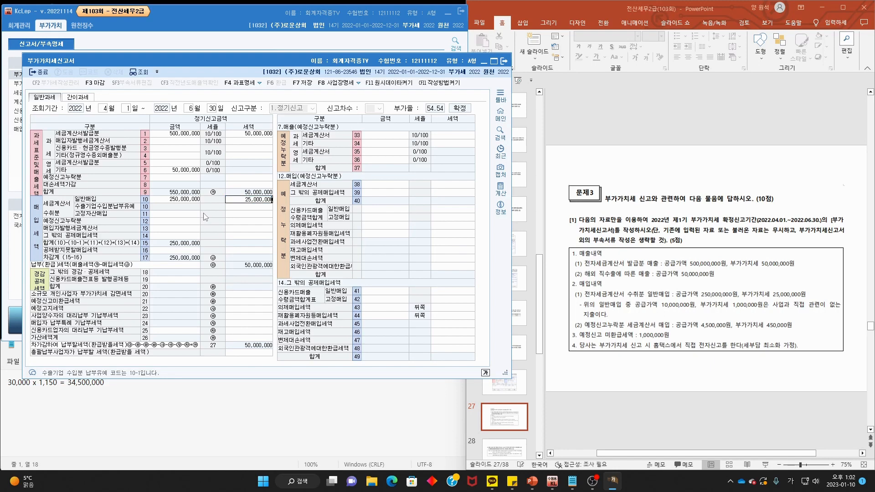
key(Return)
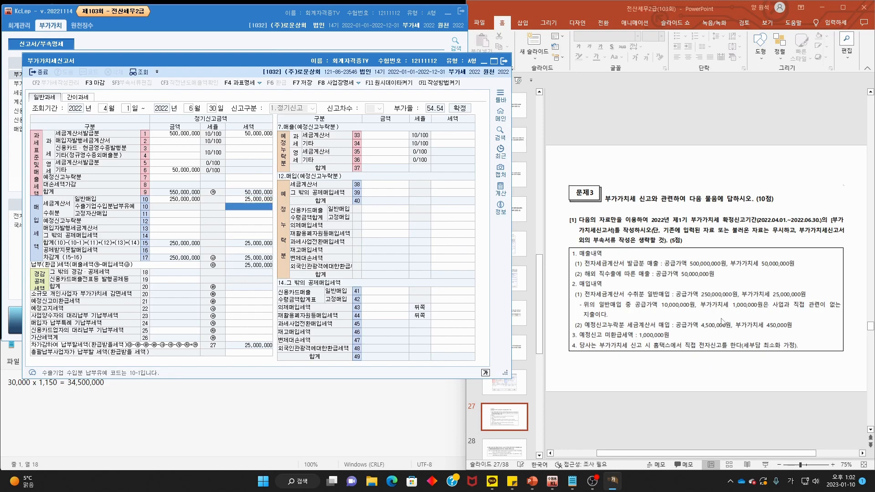
click(176, 251)
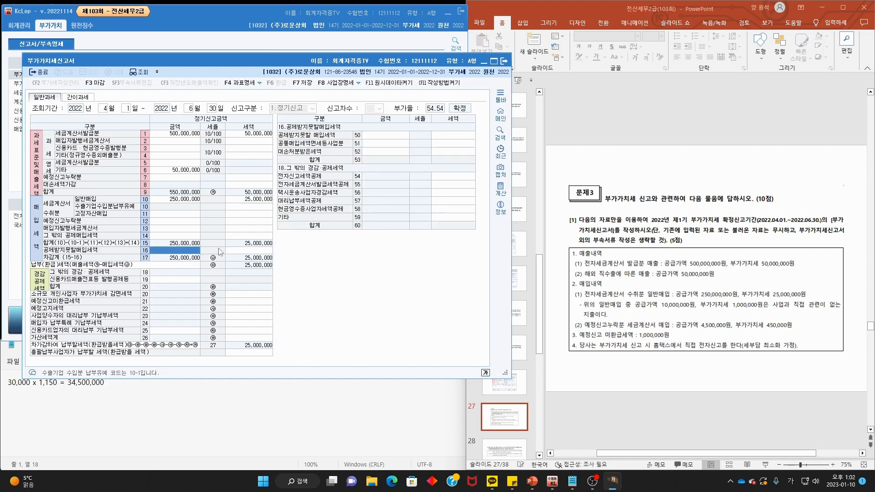
- Enter 10,000,000 non-deductible purchases with 1,000,000 tax in row 50
text(1)
text(0000000)
key(Return)
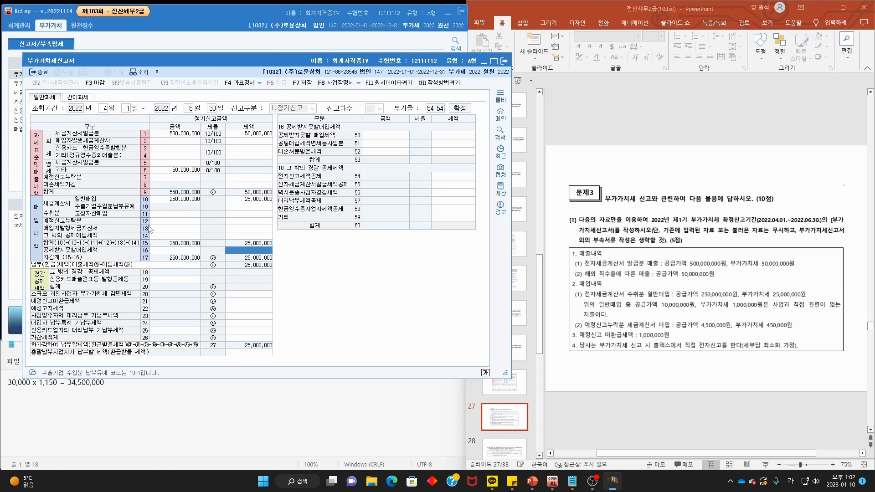
click(378, 138)
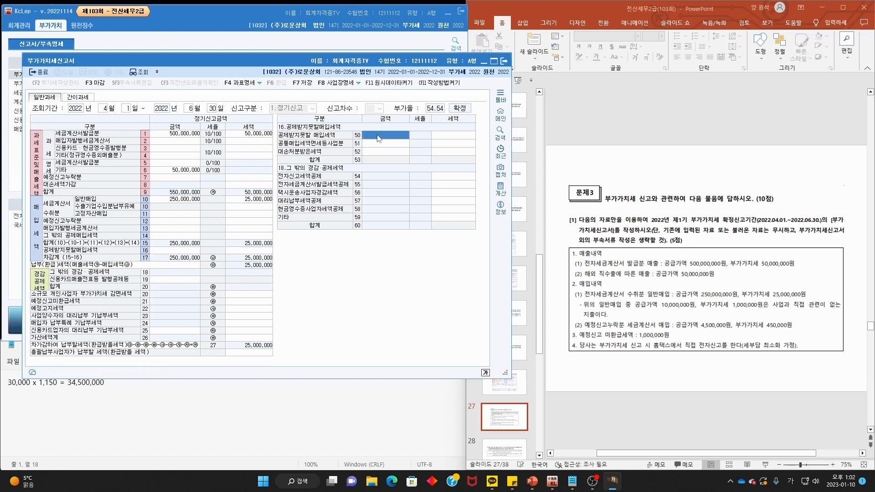
text(10,000,000)
key(Return)
text(1)
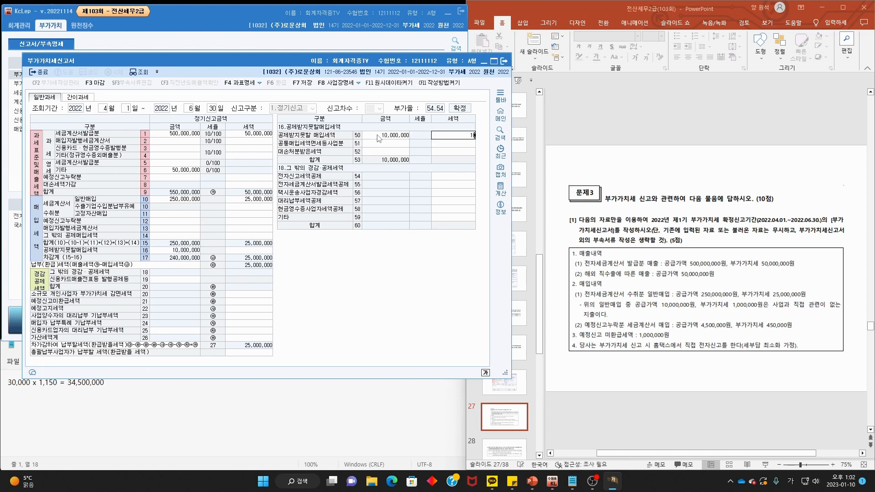
text(0,000,00)
key(Return)
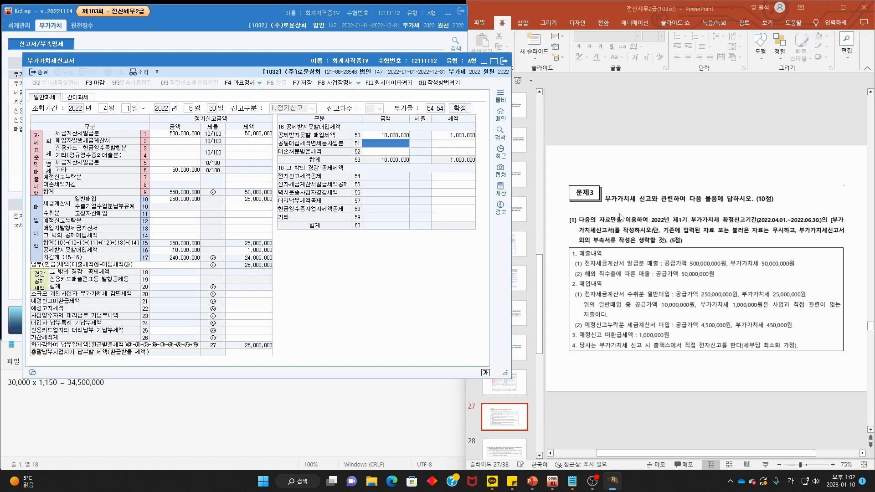
- Apply the 10,000 electronic-filing tax credit in row 54
drag(575, 352, 809, 351)
drag(728, 207, 751, 199)
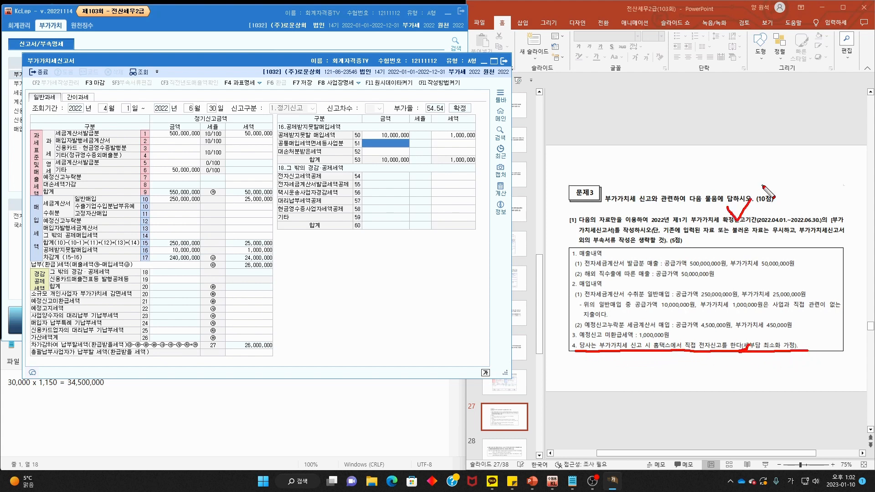
mouse_move(750, 358)
mouse_down()
mouse_move(676, 356)
mouse_move(726, 376)
mouse_up()
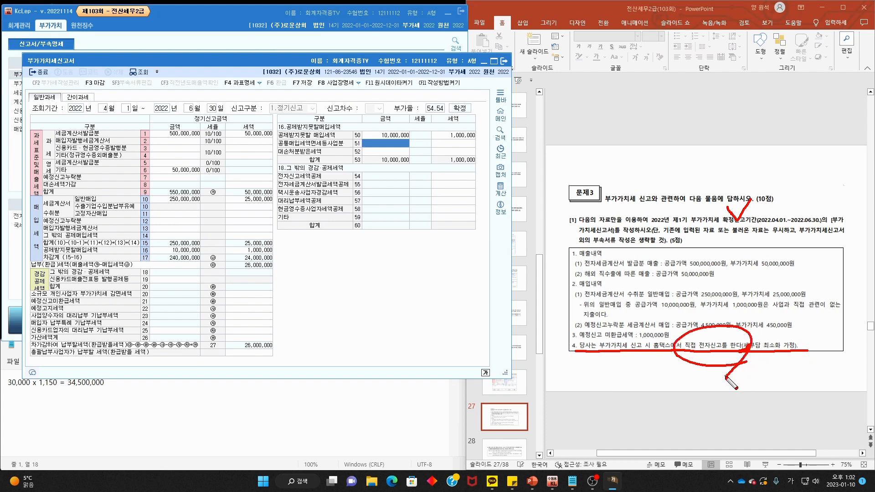
key(Escape)
click(446, 179)
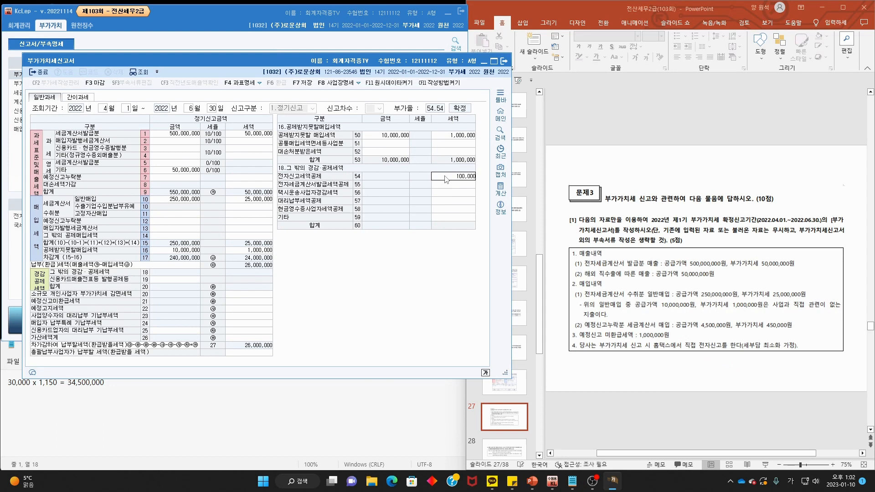
key(Return)
click(688, 254)
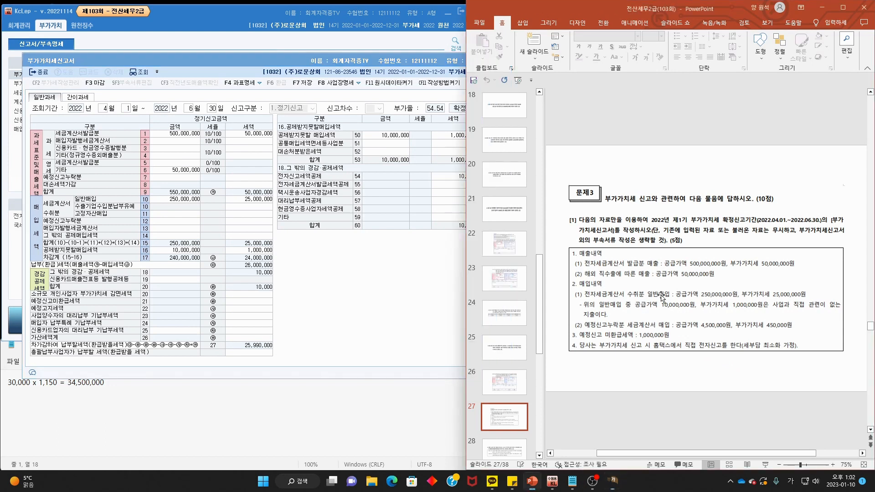
- Record omitted preliminary tax-invoice purchases of 4,500,000 with 450,000 tax in row 38
mouse_move(580, 330)
mouse_down()
mouse_move(614, 341)
mouse_move(647, 331)
mouse_move(805, 328)
mouse_up()
key(Escape)
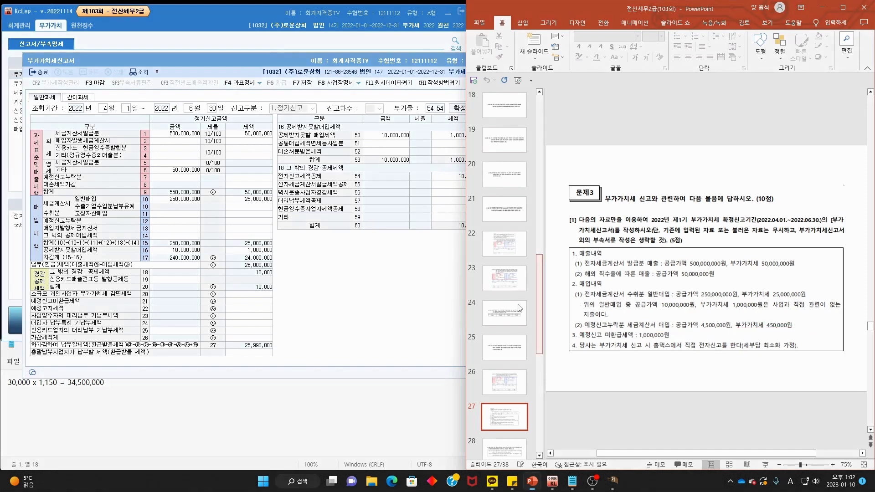
click(338, 295)
click(166, 222)
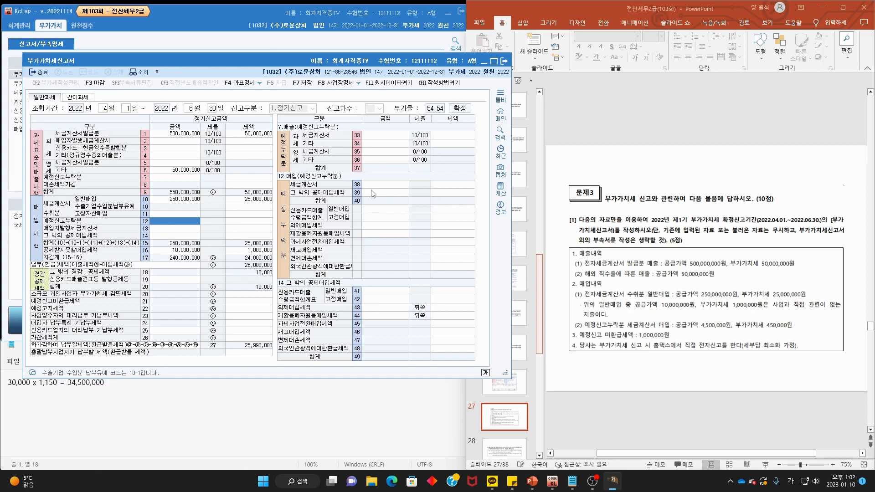
click(384, 188)
click(385, 188)
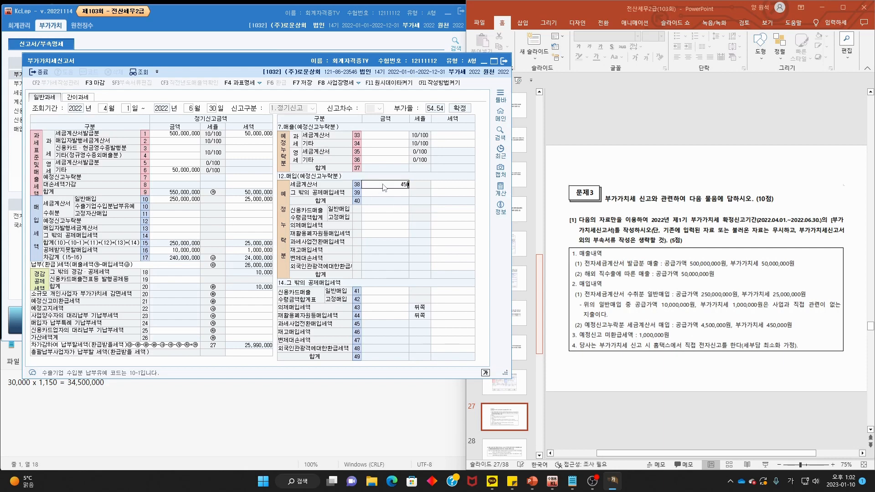
text(4500000)
key(Return)
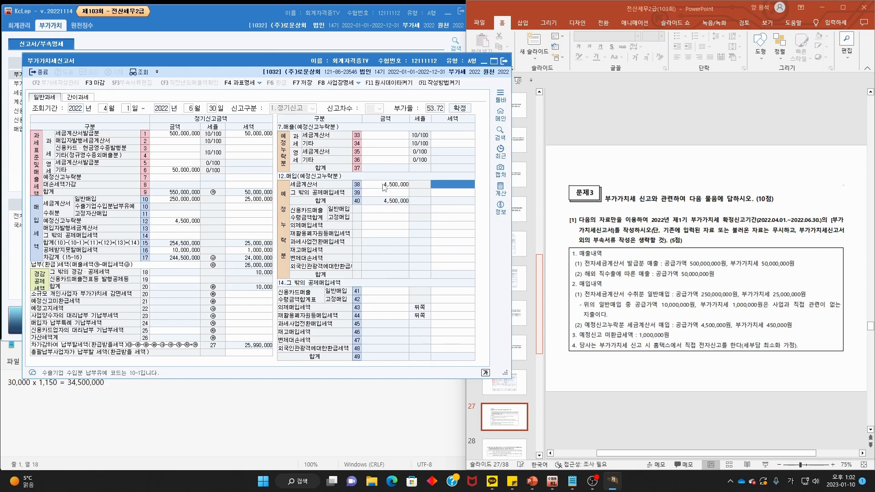
text(4,50)
text(0,00)
key(Return)
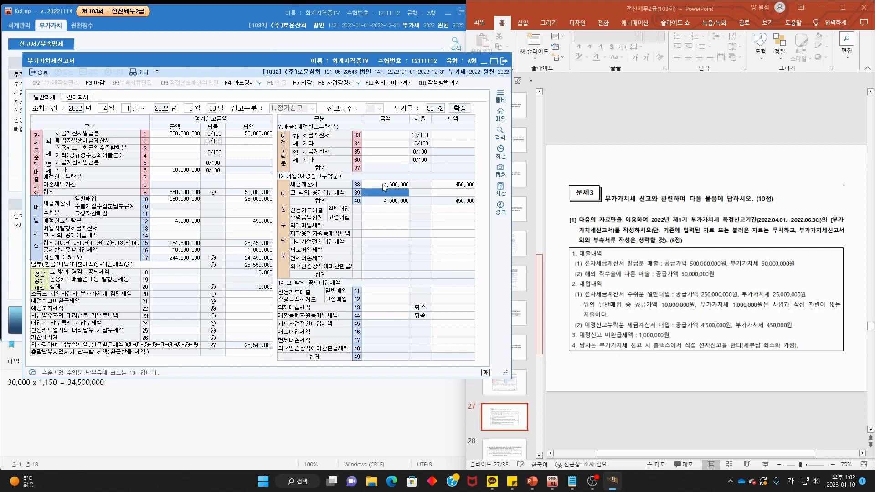
mouse_move(585, 328)
mouse_down()
mouse_move(669, 335)
mouse_move(657, 322)
mouse_move(695, 294)
mouse_up()
drag(684, 328, 813, 328)
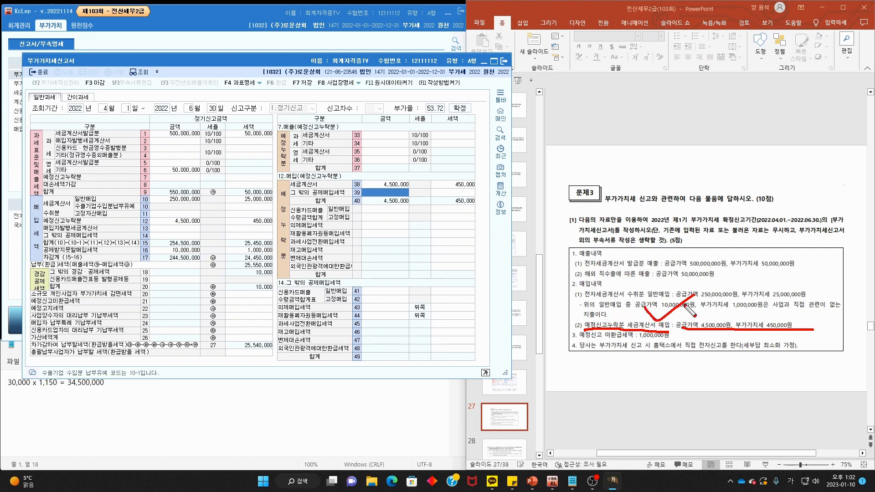
- Mark the tax-invoice purchase, the 1,000,000 preliminary refund and the return's unrefunded tax row
mouse_move(682, 338)
mouse_down()
mouse_move(659, 335)
mouse_move(695, 319)
mouse_up()
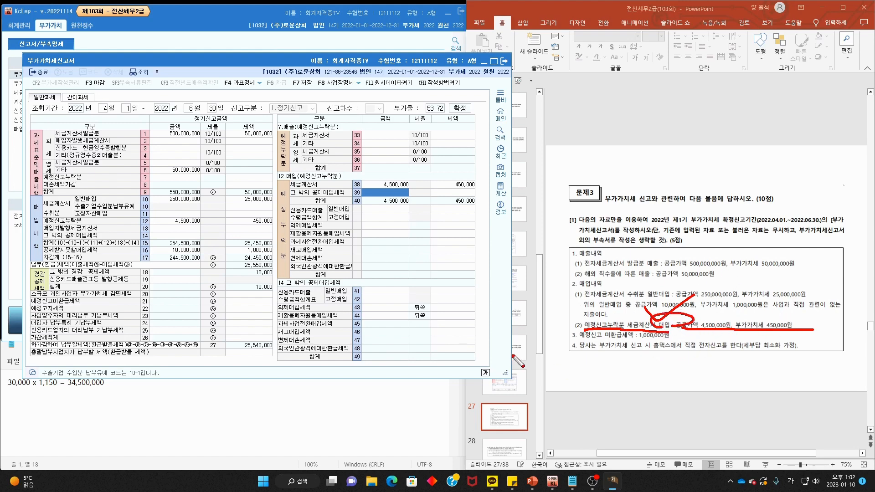
key(Escape)
key(ctrl+p)
mouse_move(588, 341)
mouse_down()
mouse_move(664, 342)
mouse_move(681, 331)
mouse_move(585, 338)
mouse_up()
key(Escape)
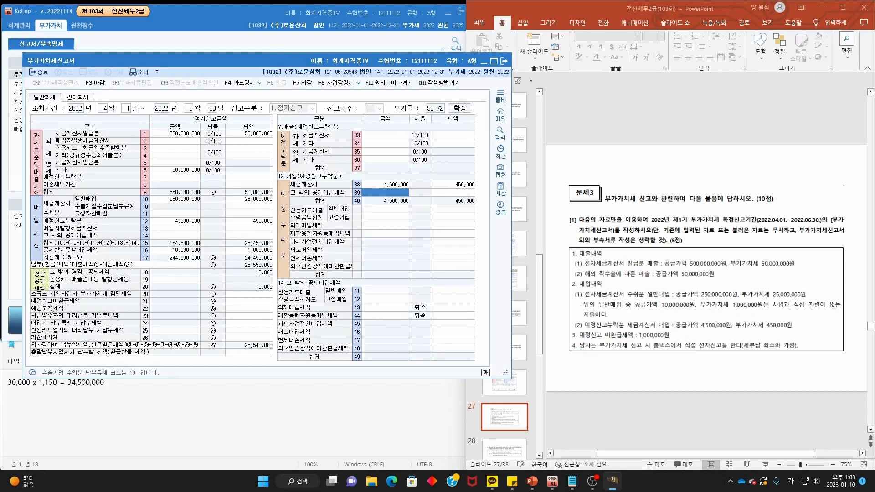
key(ctrl+2)
mouse_move(33, 305)
mouse_down()
mouse_move(73, 301)
mouse_move(29, 303)
mouse_up()
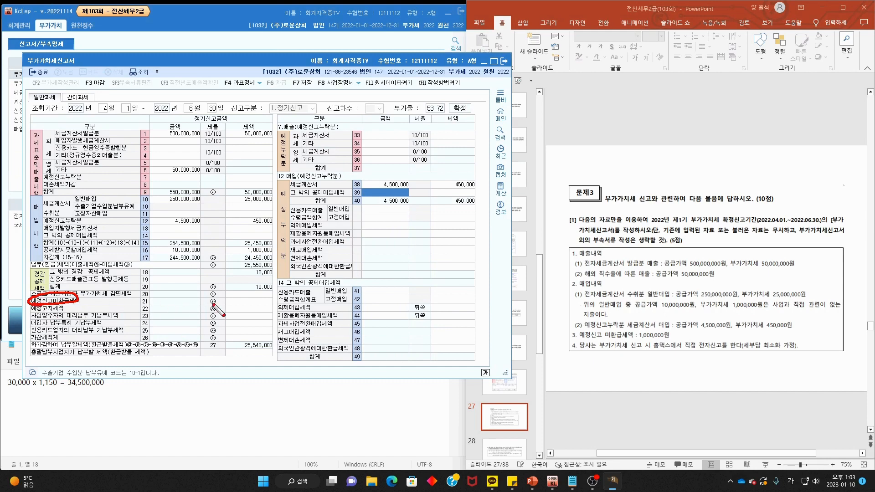
key(Escape)
- Enter 1,000,000 unrefunded preliminary tax in row 21, lowering tax payable to 24,540,000
click(248, 302)
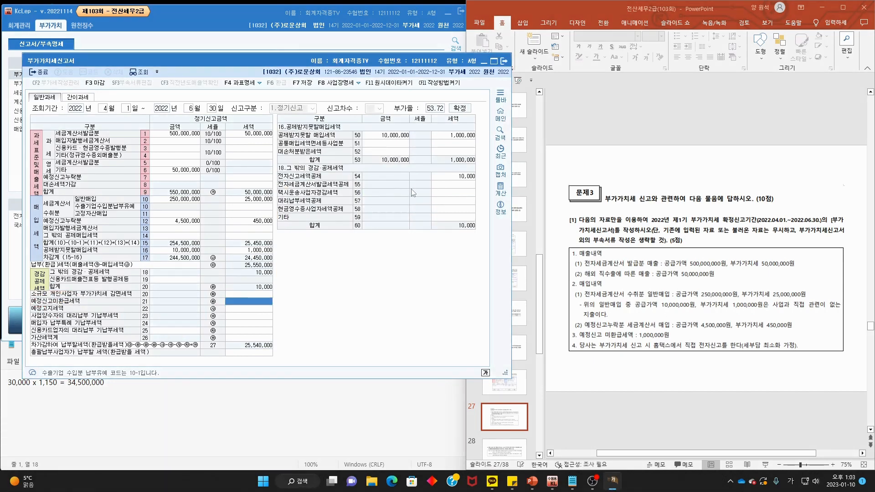
text(1,)
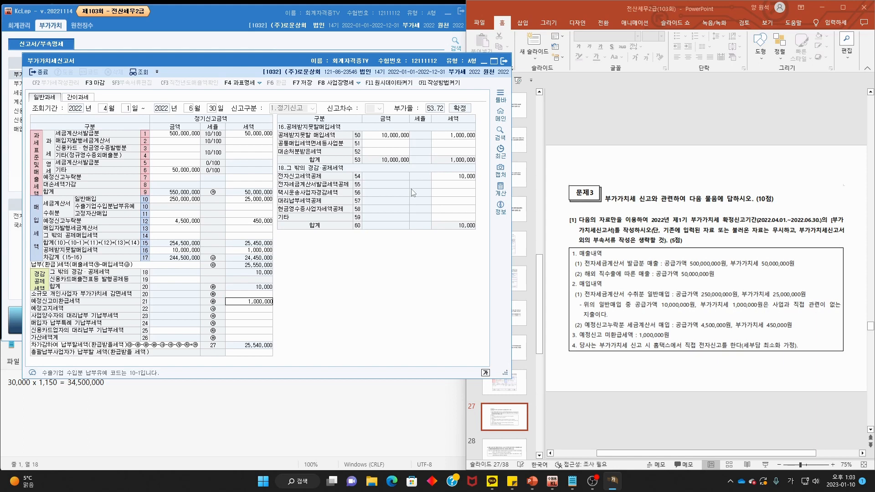
text(000,000)
key(Return)
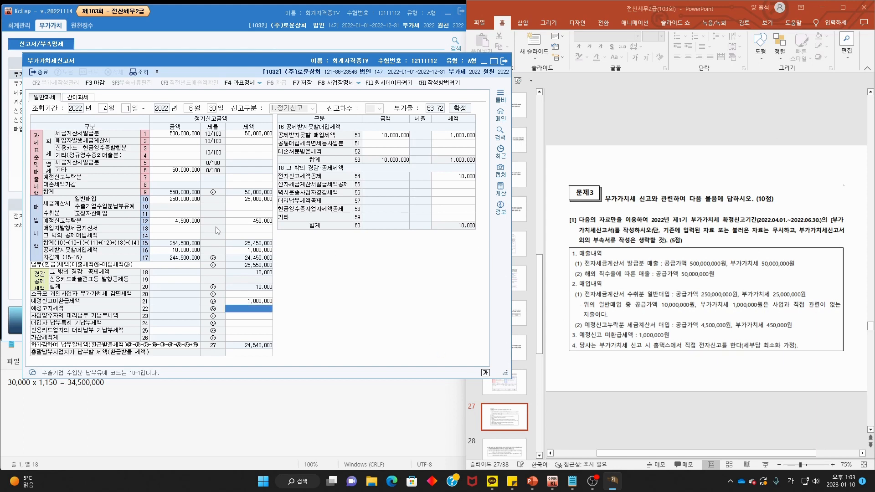
click(663, 305)
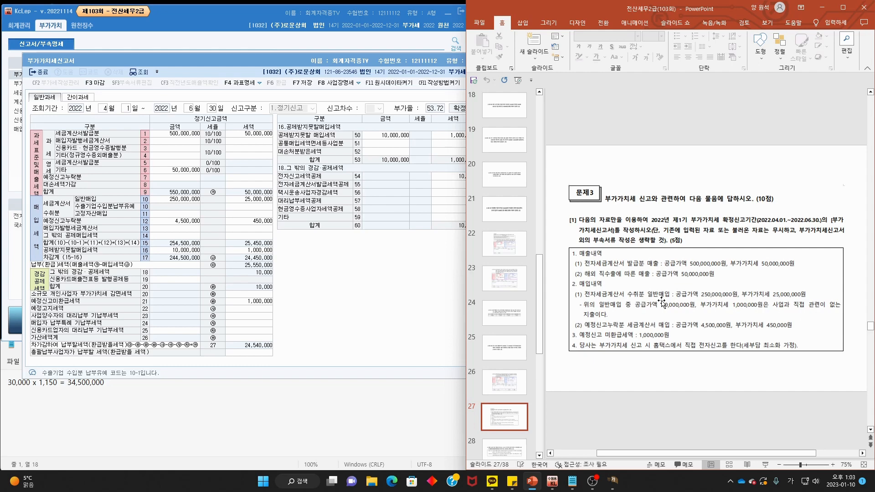
- Scroll to slide 28 and underline 2022 and the credit-card sales summary form name
scroll(662, 303, down, 1)
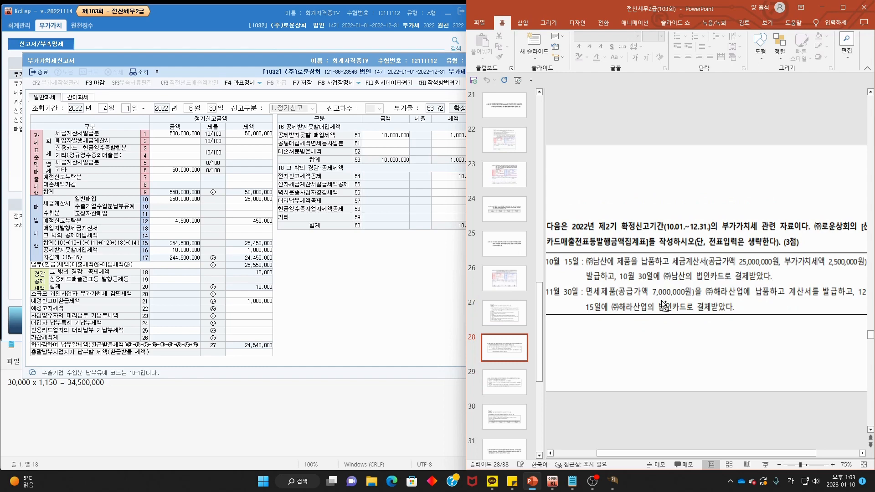
scroll(661, 300, down, 1)
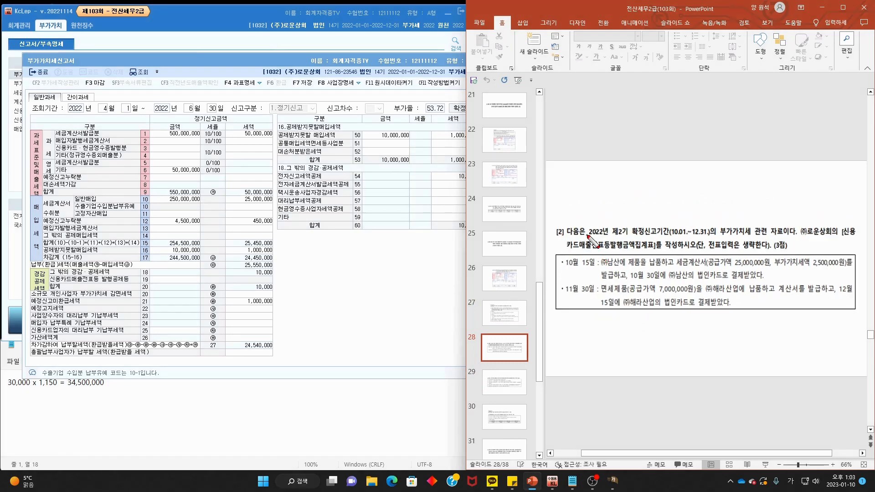
mouse_move(588, 235)
mouse_down()
mouse_move(710, 237)
mouse_move(719, 226)
mouse_move(670, 237)
mouse_move(851, 237)
mouse_up()
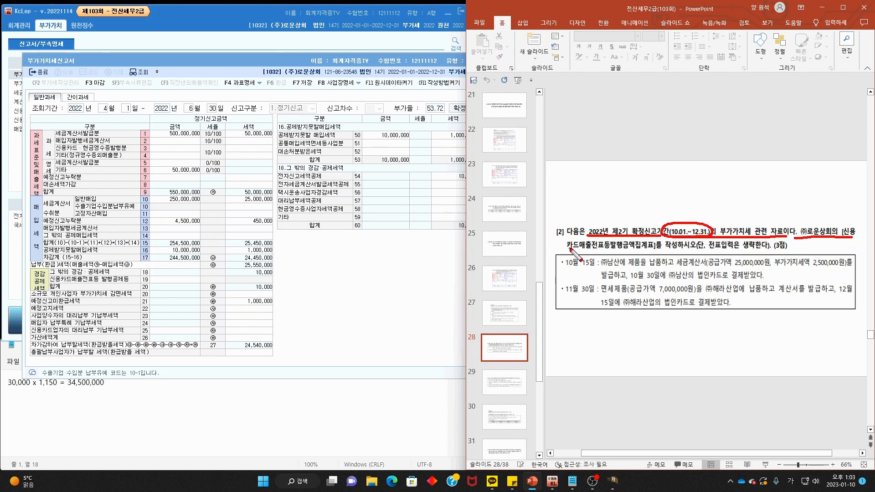
drag(568, 250, 771, 251)
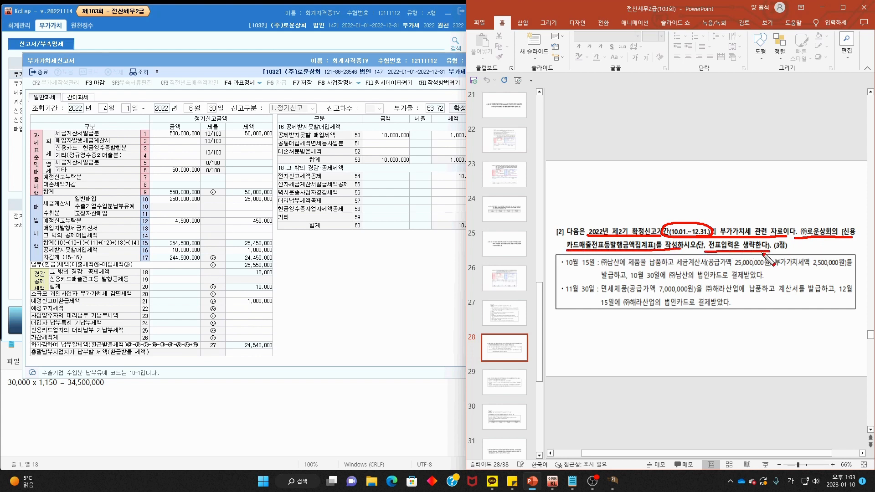
key(Escape)
click(399, 59)
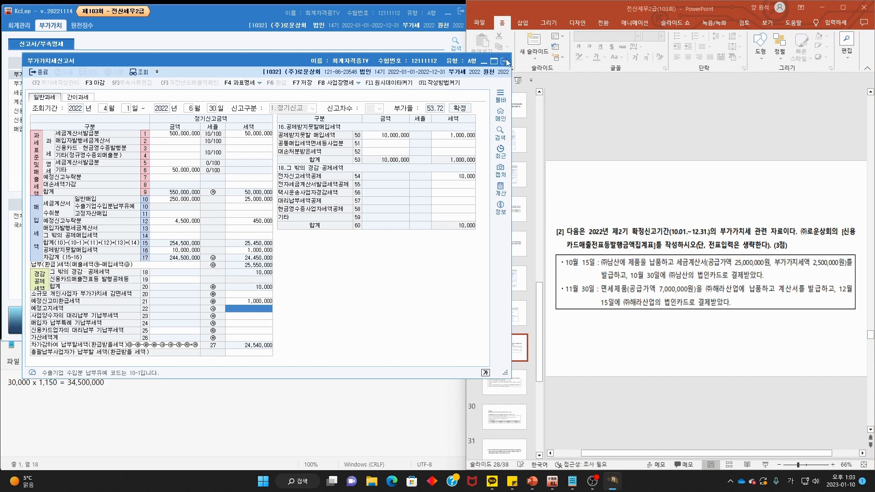
- Save and close the VAT return
click(505, 61)
click(274, 233)
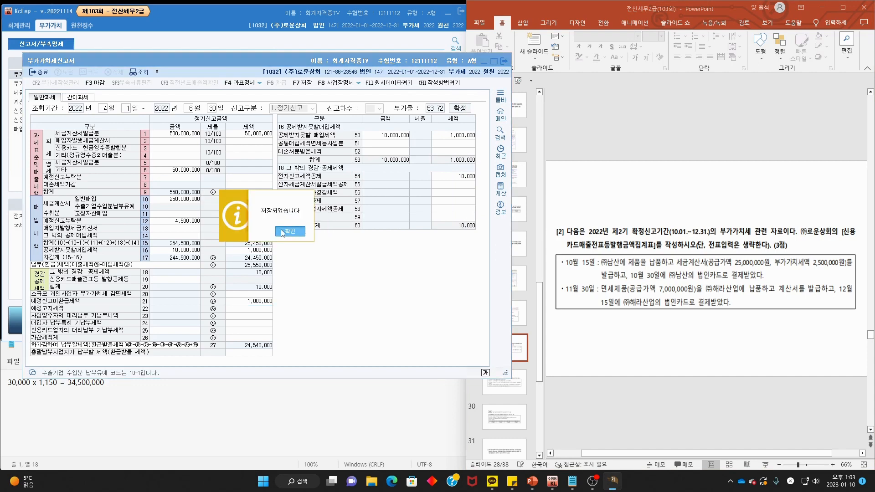
click(282, 232)
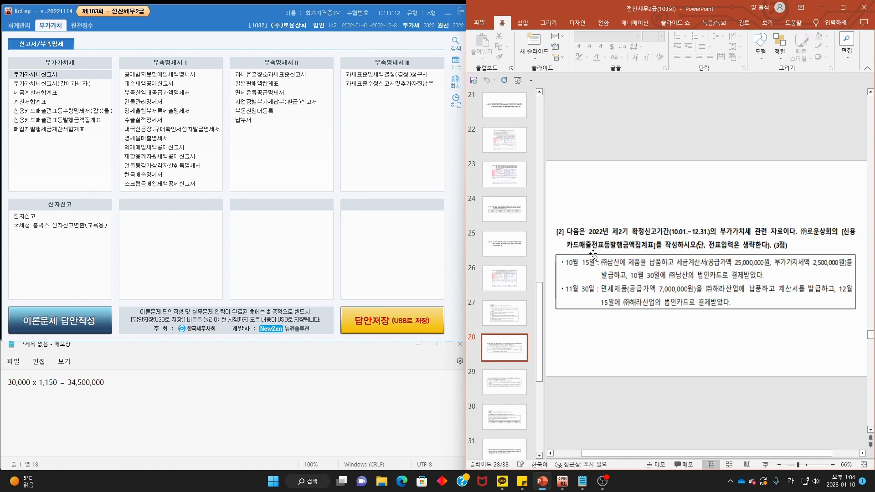
- Open the credit-card sales issuance summary for months 10–12 and mark the October 15 sale details
click(87, 121)
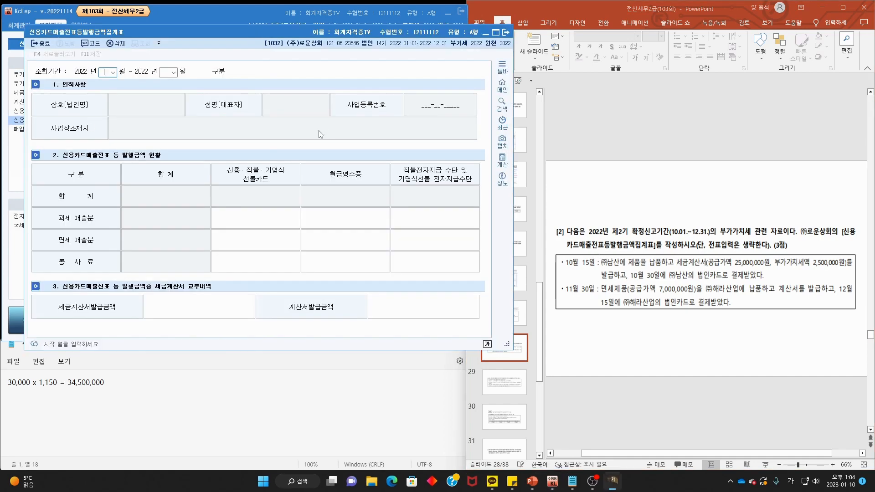
text(10)
text(12)
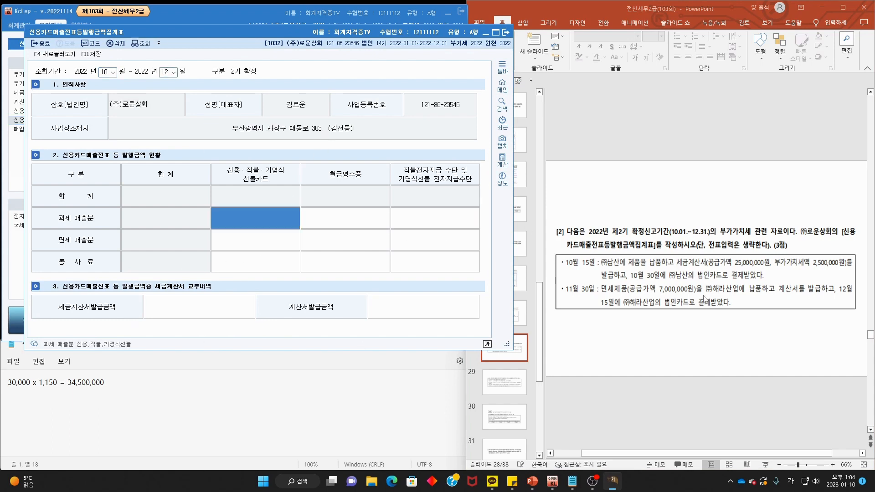
mouse_move(600, 268)
mouse_down()
mouse_move(601, 255)
mouse_move(567, 274)
mouse_move(617, 278)
mouse_move(625, 267)
mouse_up()
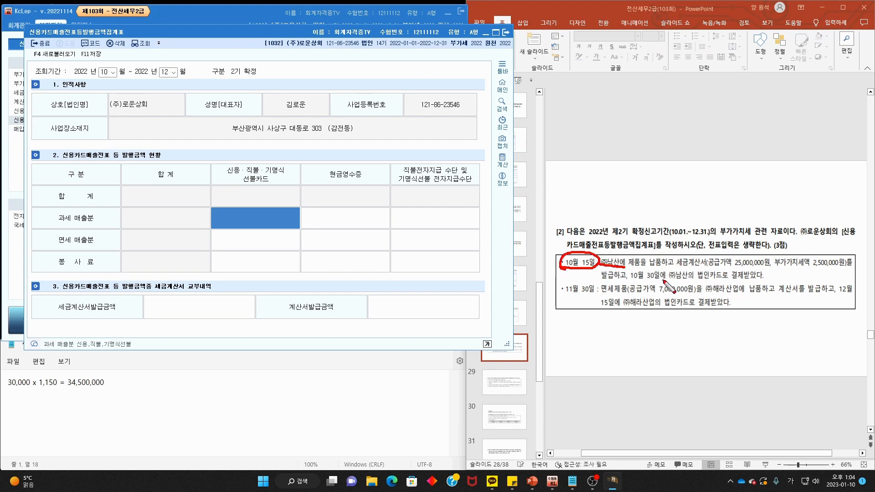
drag(663, 286, 747, 289)
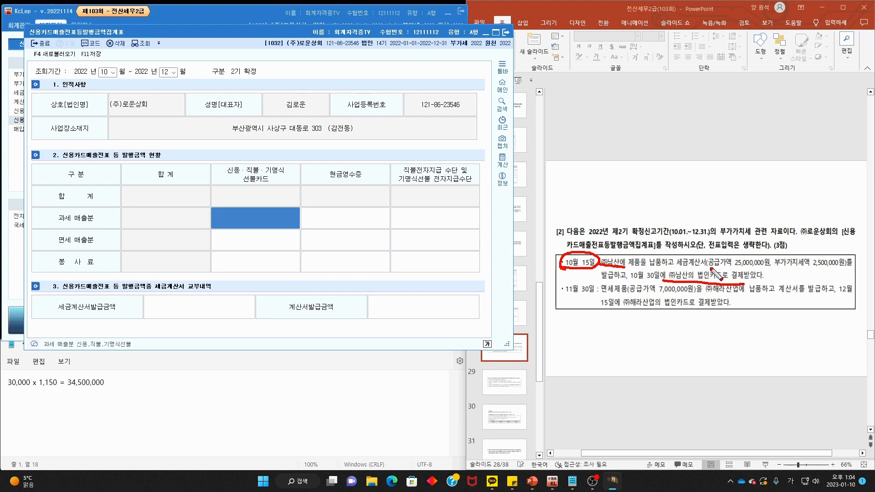
drag(715, 269, 847, 269)
mouse_move(766, 253)
mouse_down()
mouse_move(785, 246)
mouse_move(801, 264)
mouse_up()
mouse_move(759, 215)
mouse_down()
mouse_move(791, 239)
mouse_move(795, 219)
mouse_move(796, 237)
mouse_move(815, 226)
mouse_move(820, 206)
mouse_up()
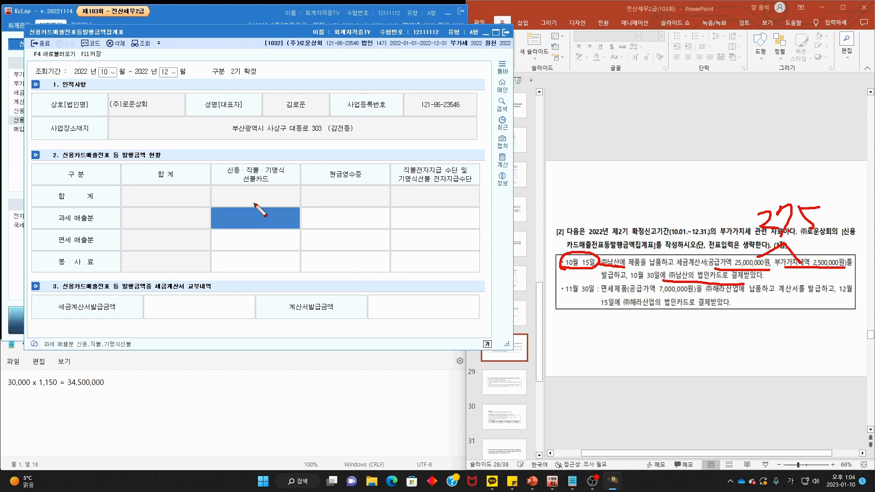
- Record 27,500,000 taxable and 7,000,000 exempt credit-card sales
key(Escape)
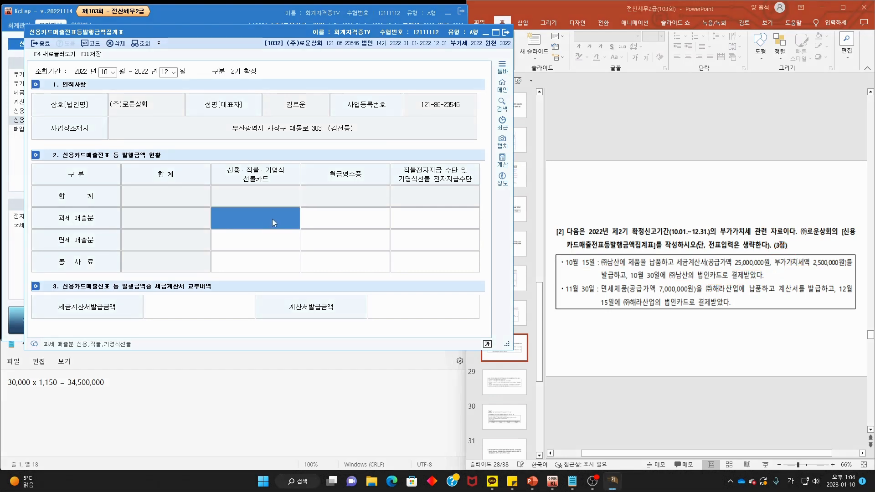
text(27,)
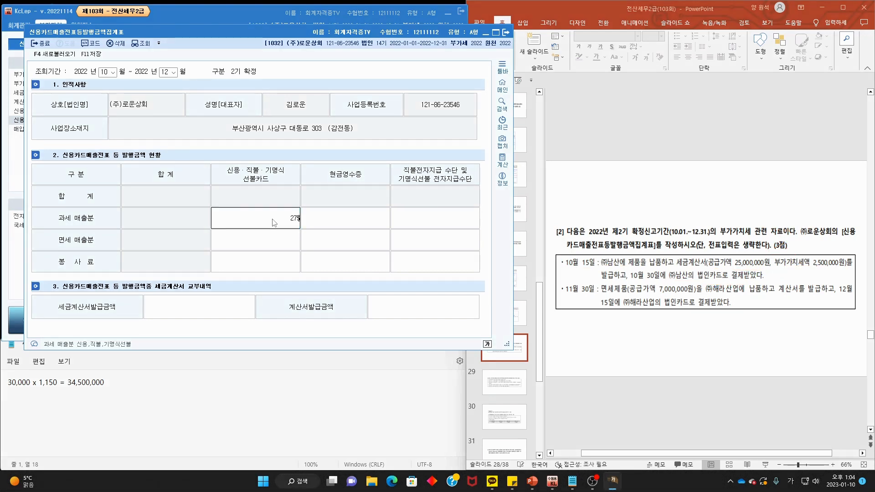
text(500,000)
key(Return)
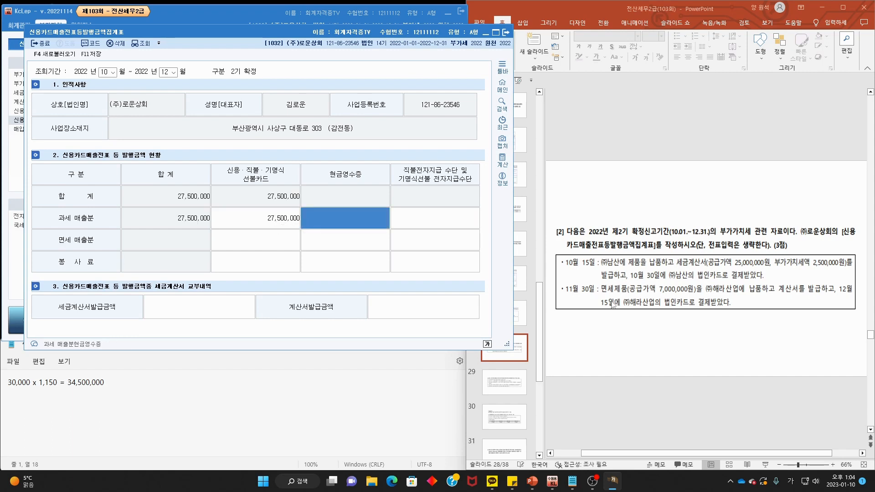
mouse_move(614, 305)
mouse_down()
mouse_move(579, 300)
mouse_move(602, 285)
mouse_move(609, 304)
mouse_move(704, 295)
mouse_move(636, 293)
mouse_up()
drag(716, 295, 816, 294)
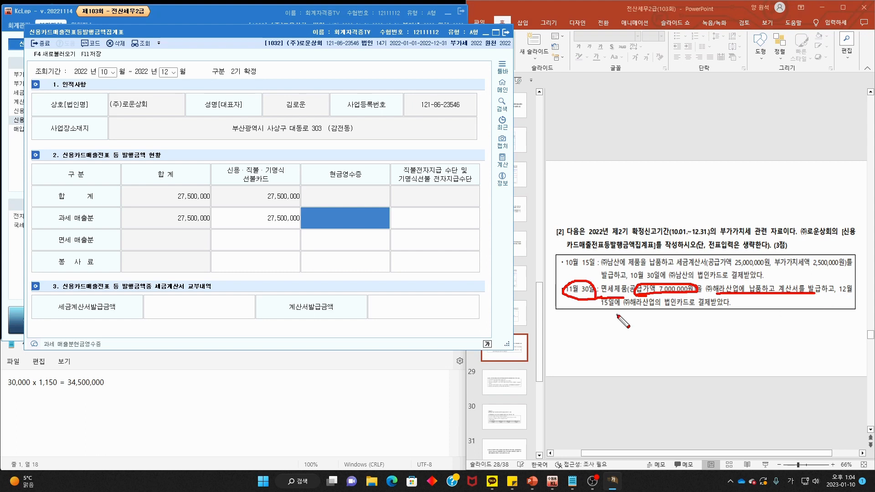
drag(598, 307, 728, 307)
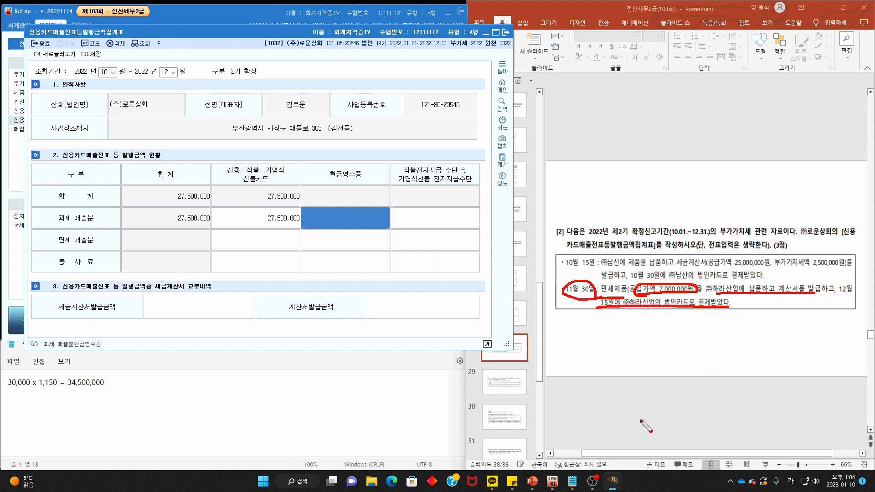
key(Escape)
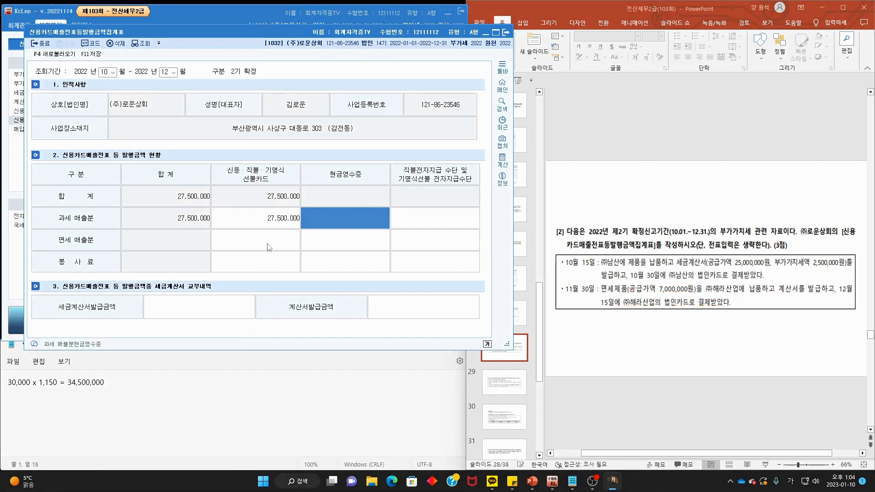
click(269, 248)
text(7000)
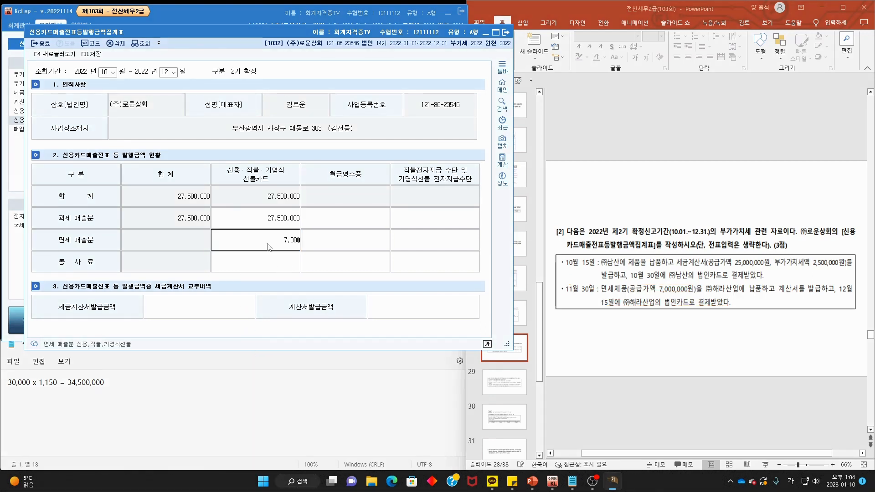
key(Return)
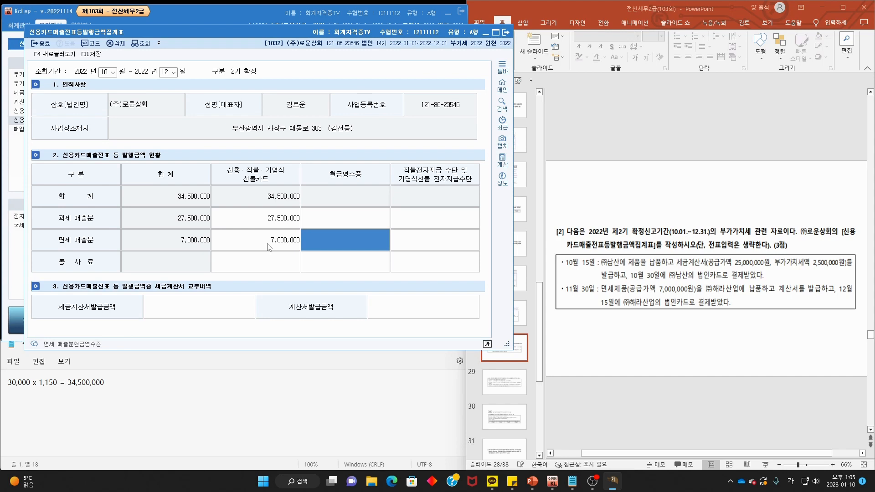
- Enter 27,500,000 as tax-invoice issued and 7,000,000 as invoice issued
click(198, 307)
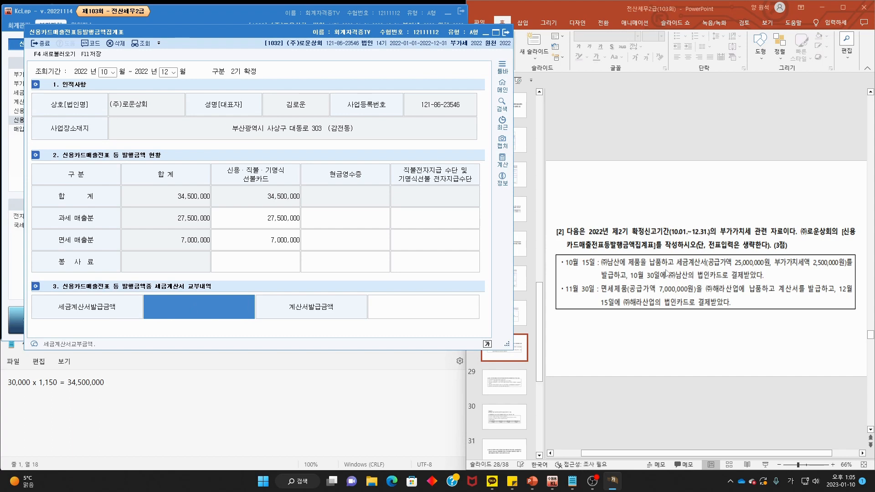
mouse_move(706, 265)
mouse_down()
mouse_move(844, 266)
mouse_move(702, 261)
mouse_move(741, 272)
mouse_up()
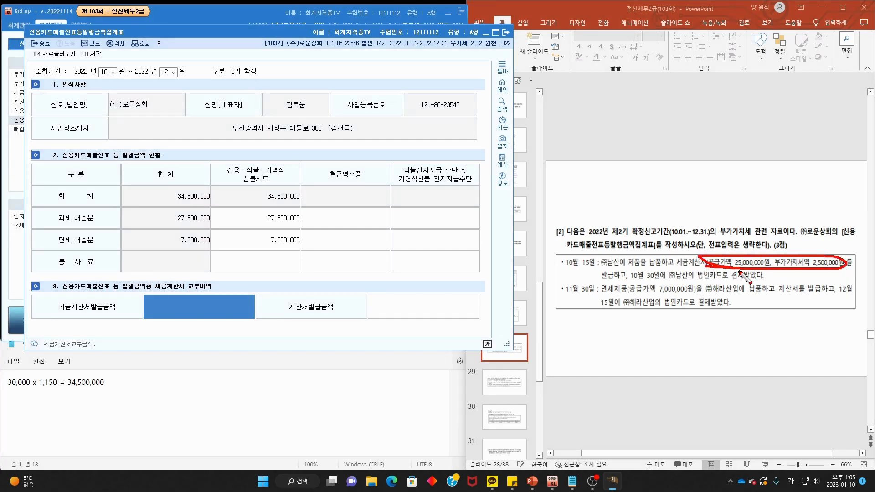
key(Escape)
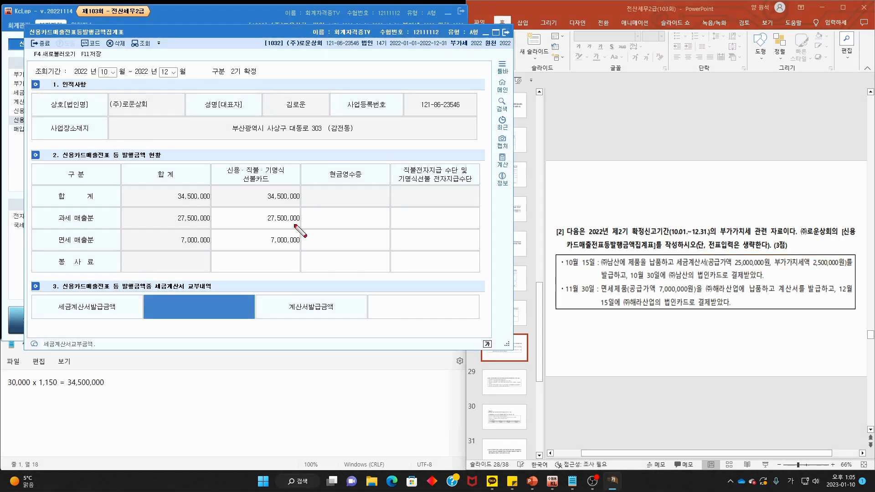
mouse_move(287, 223)
mouse_down()
mouse_move(223, 276)
mouse_move(203, 309)
mouse_move(235, 286)
mouse_up()
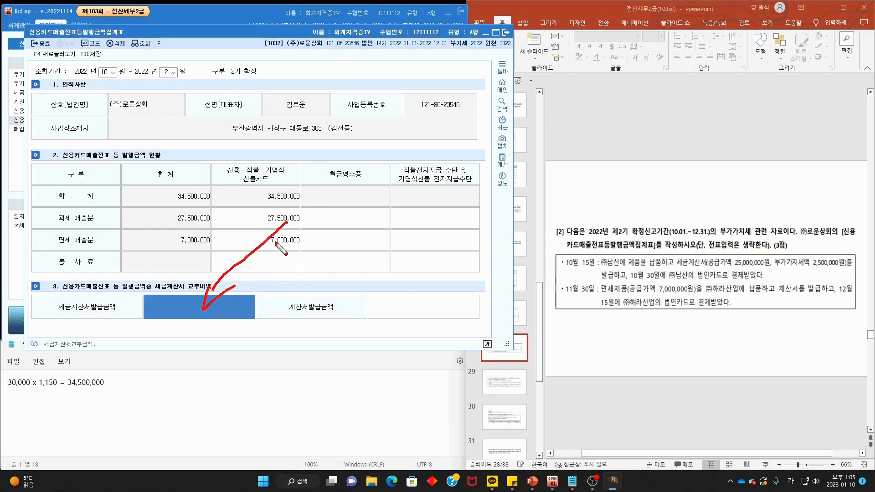
mouse_move(288, 247)
mouse_down()
mouse_move(394, 305)
mouse_move(410, 299)
mouse_up()
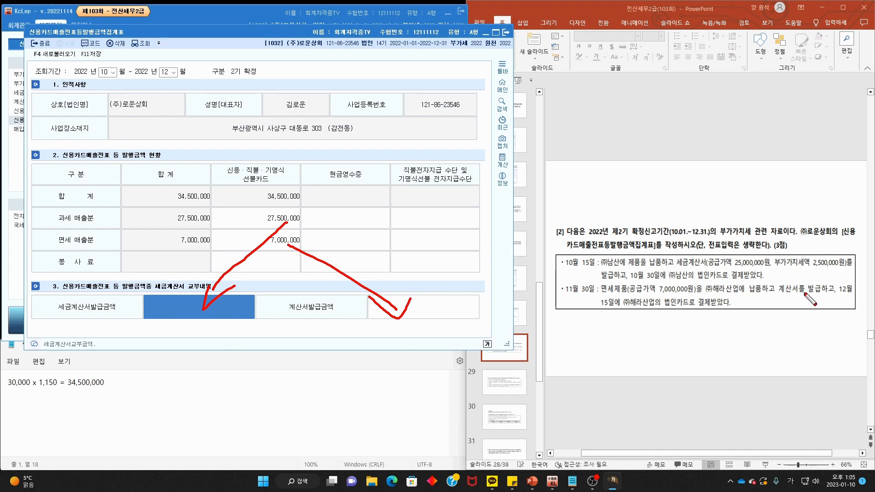
mouse_move(805, 295)
mouse_down()
mouse_move(770, 297)
mouse_move(775, 280)
mouse_move(781, 304)
mouse_up()
key(Escape)
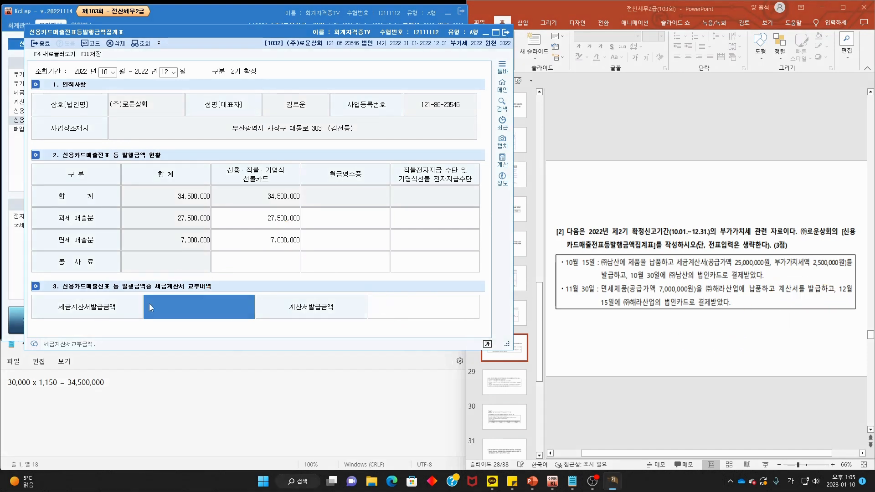
click(207, 316)
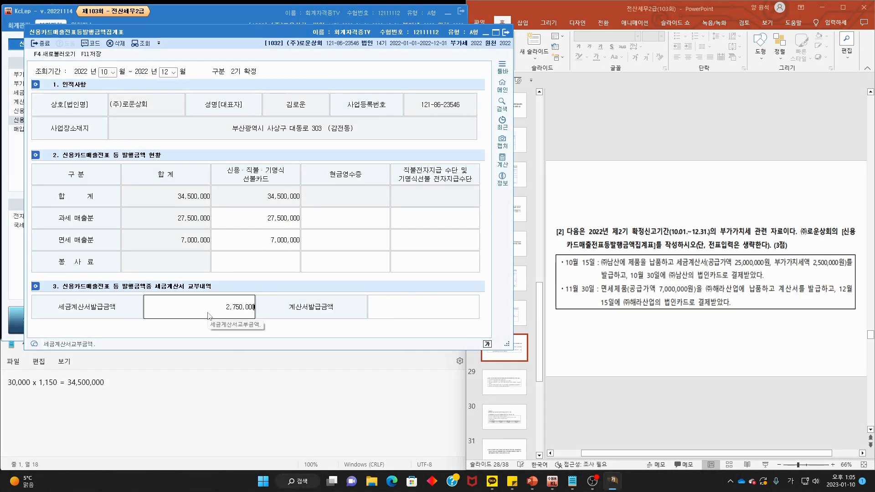
key(Return)
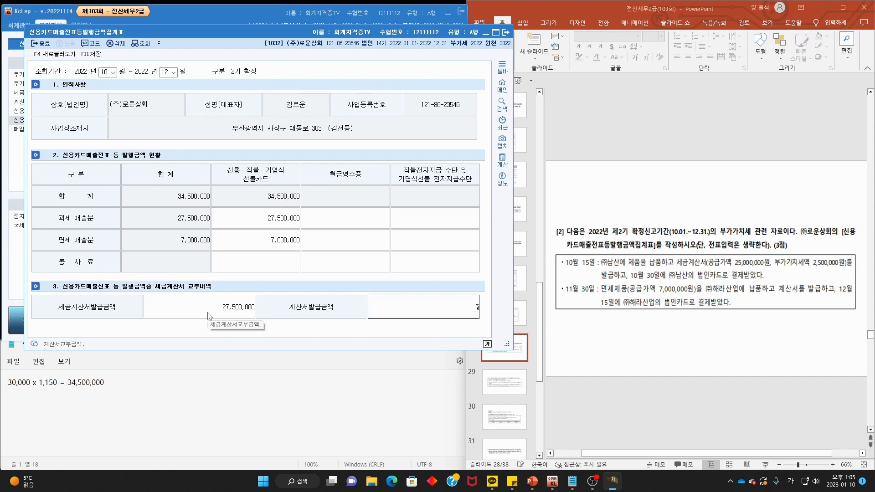
text(7000000)
key(Return)
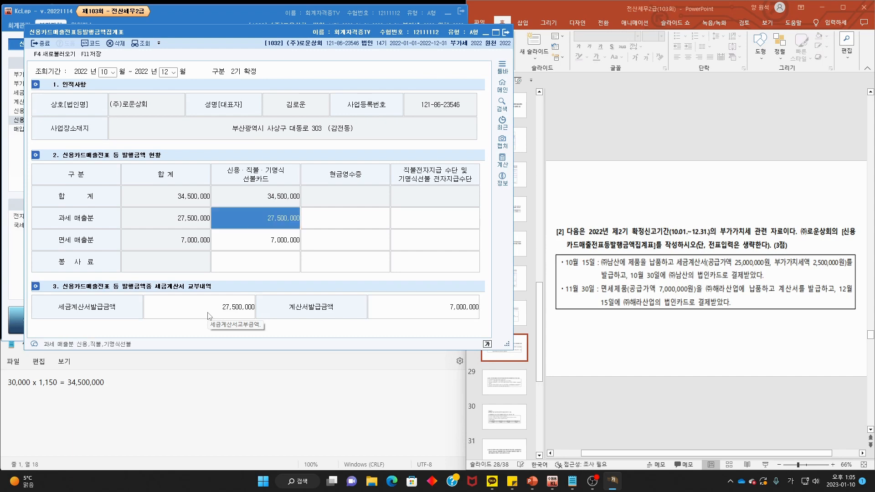
click(639, 166)
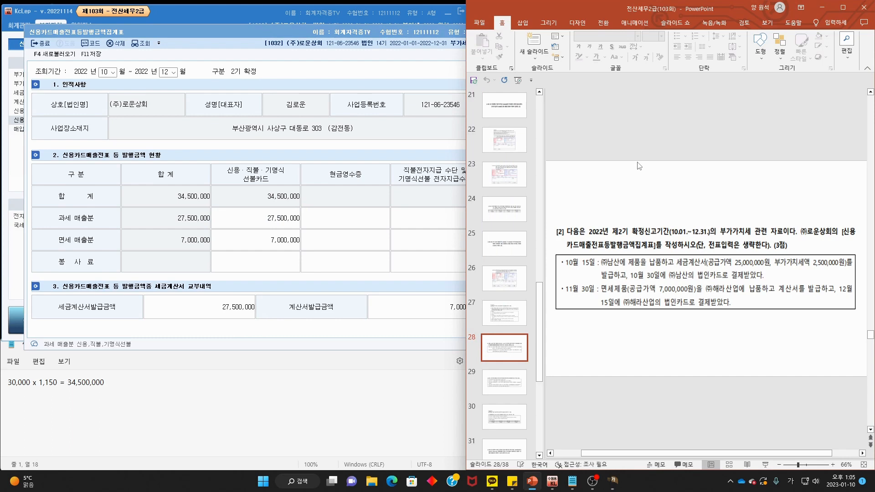
- Read problem [3] on the slide and close the credit-card sales summary
scroll(640, 167, down, 1)
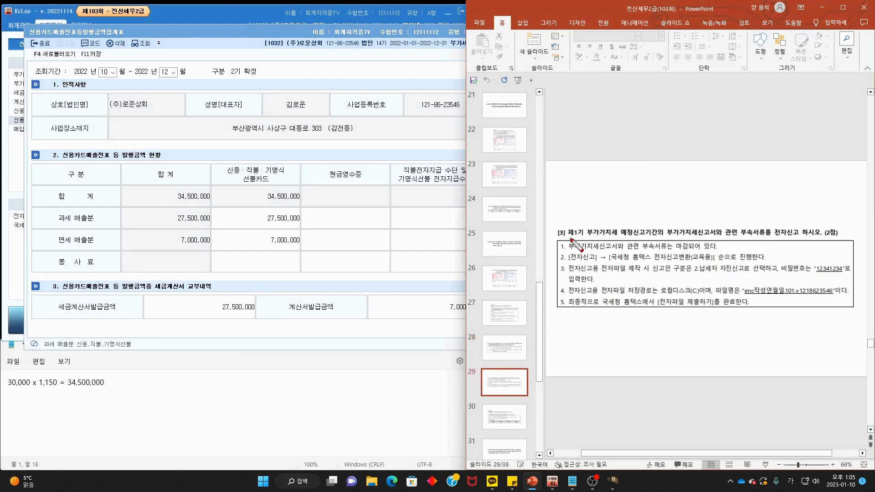
drag(571, 237, 798, 243)
click(246, 34)
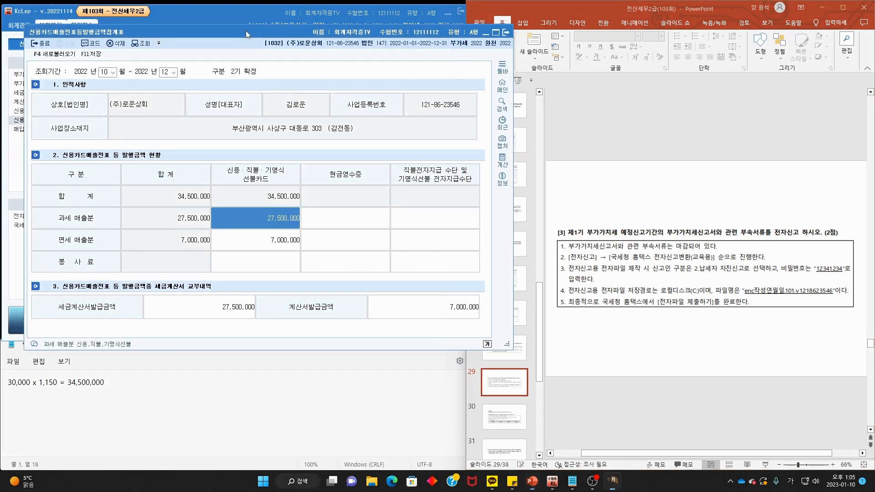
click(509, 33)
click(258, 208)
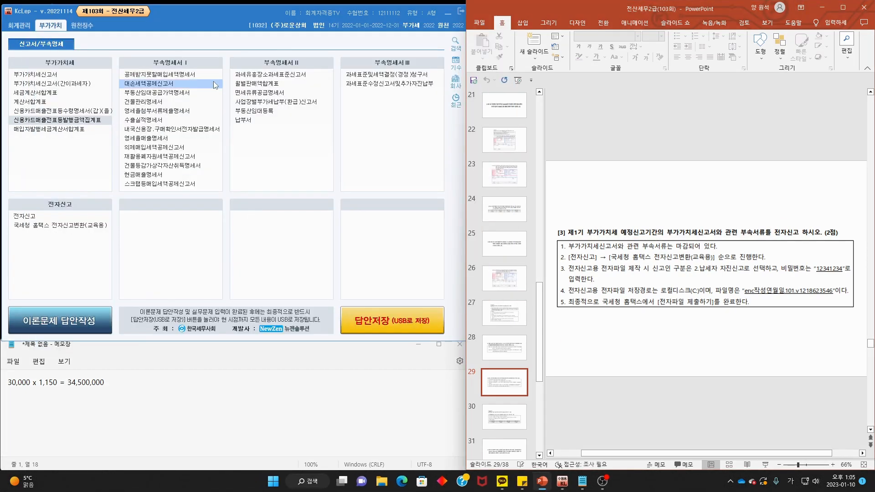
- Set electronic filing to January–March 2022 regular filing with filer type 2
click(39, 217)
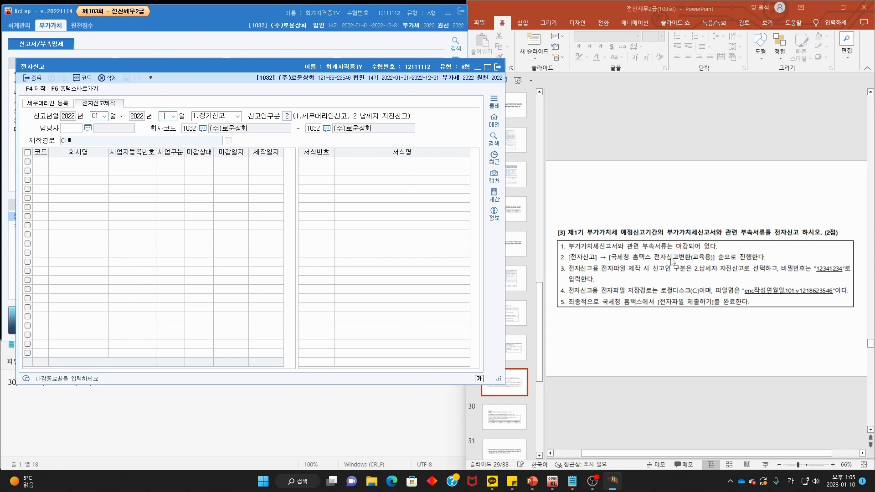
key(Return)
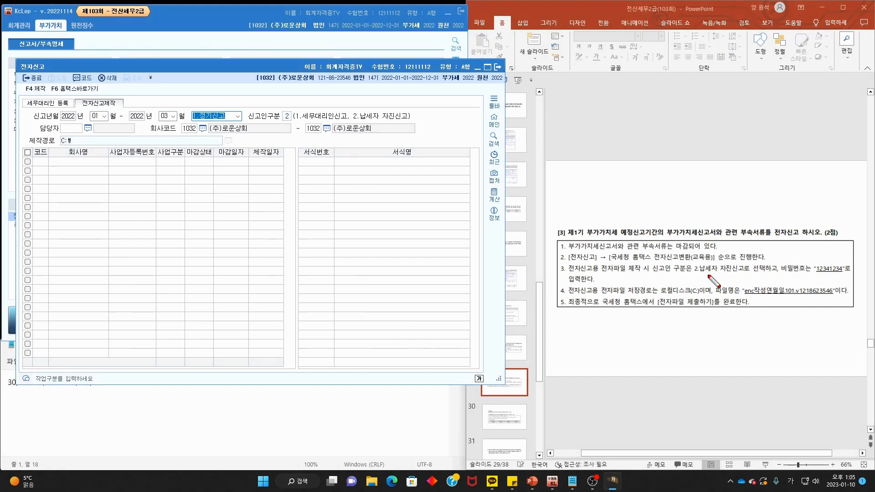
drag(693, 275, 748, 277)
mouse_move(291, 108)
mouse_down()
mouse_move(279, 120)
mouse_move(292, 116)
mouse_up()
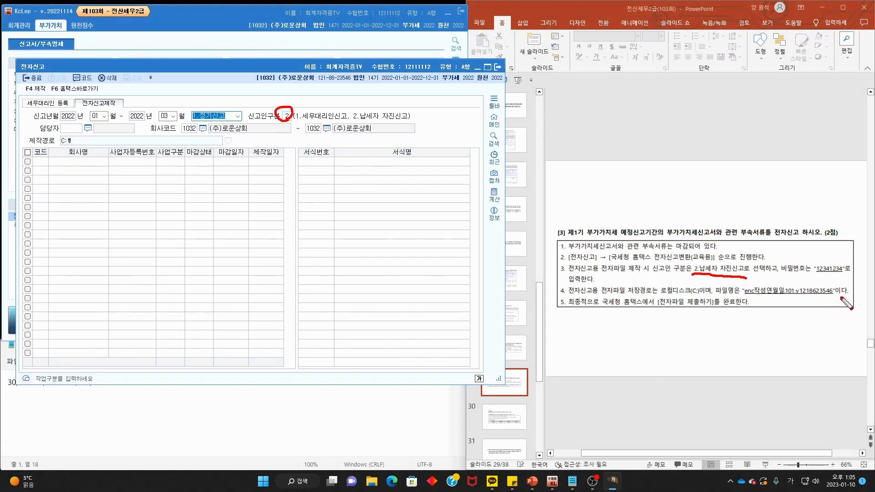
key(Escape)
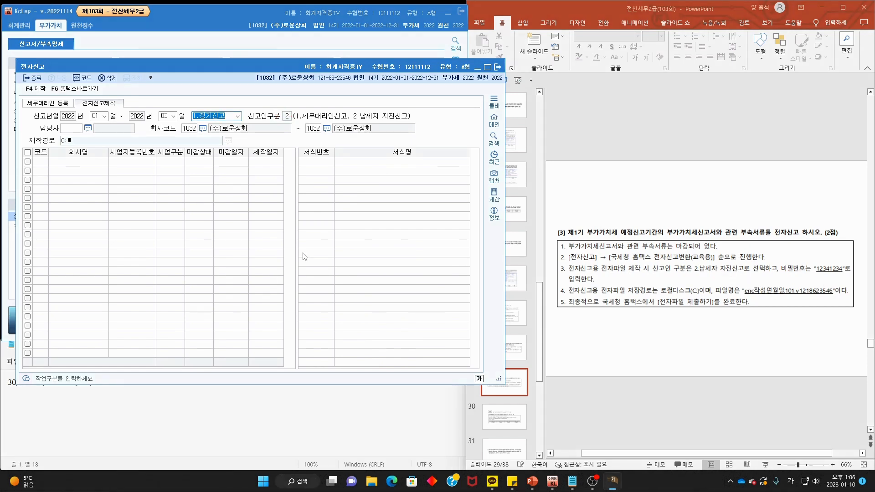
key(Return)
key(Return)
key(Return)
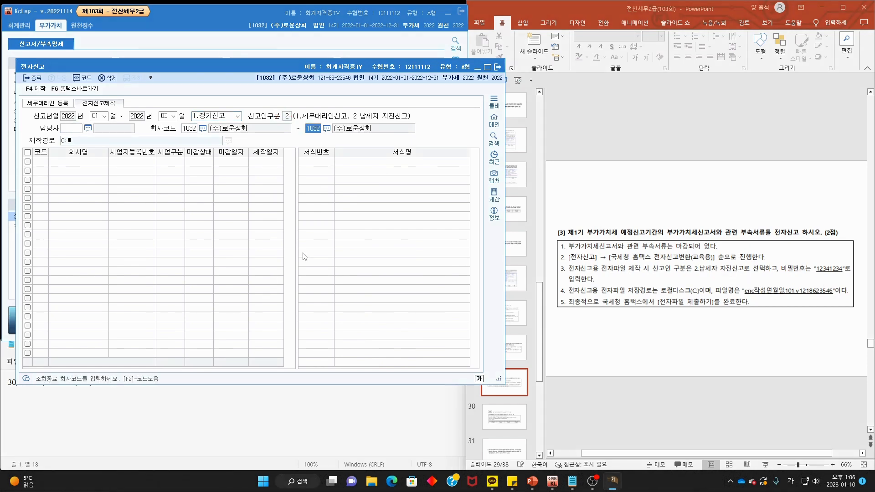
drag(705, 296, 666, 291)
mouse_move(57, 131)
mouse_down()
mouse_move(78, 146)
mouse_move(58, 150)
mouse_up()
key(Escape)
- Load company 1032 and create its password-protected electronic filing file
key(Return)
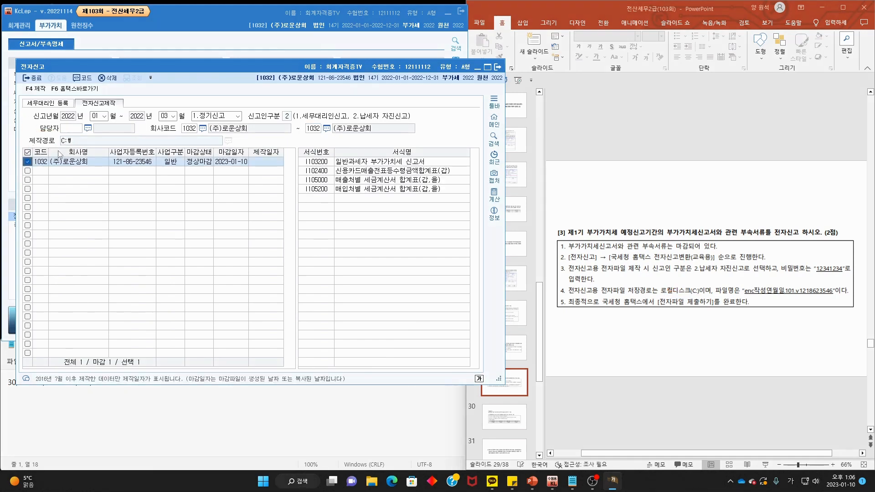
click(33, 90)
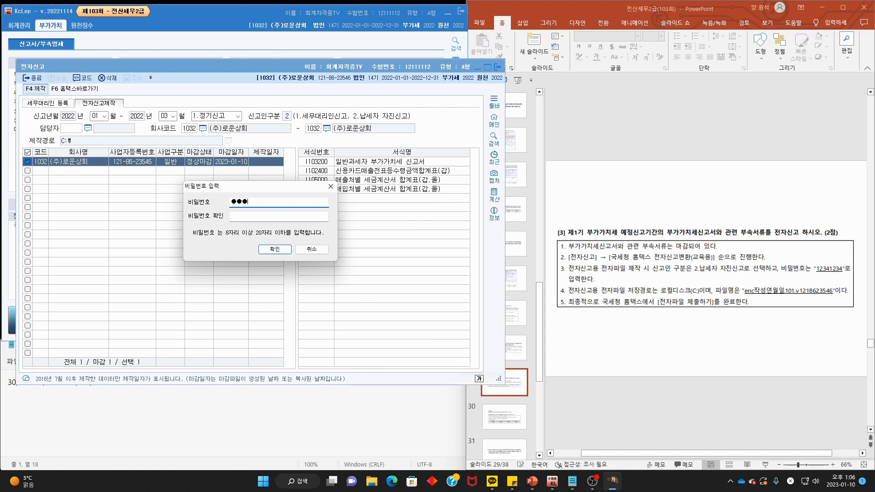
key(Tab)
text(1)
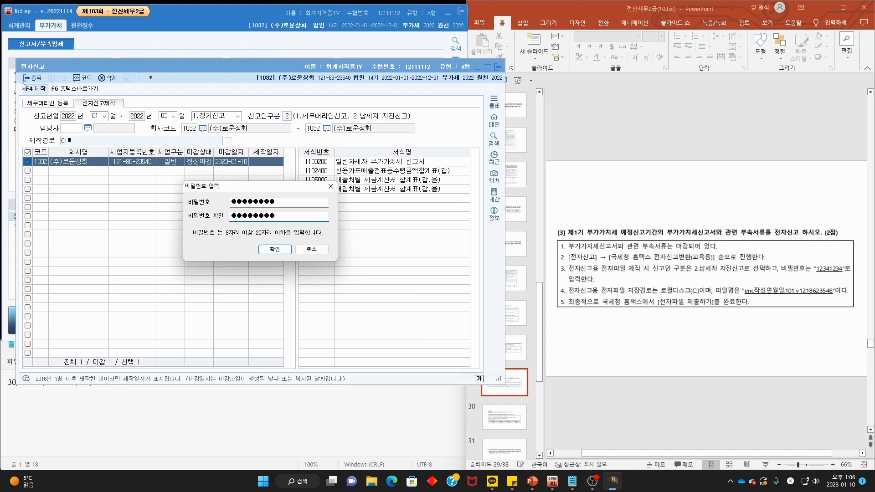
click(281, 249)
key(Return)
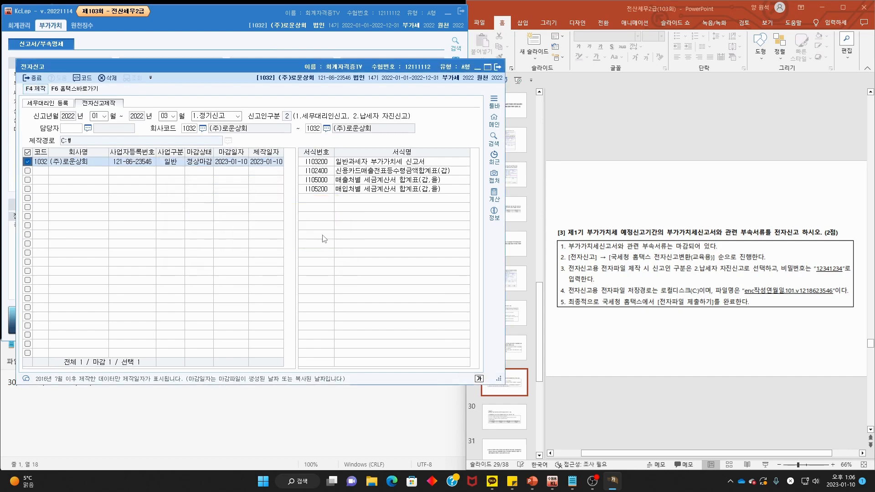
click(80, 90)
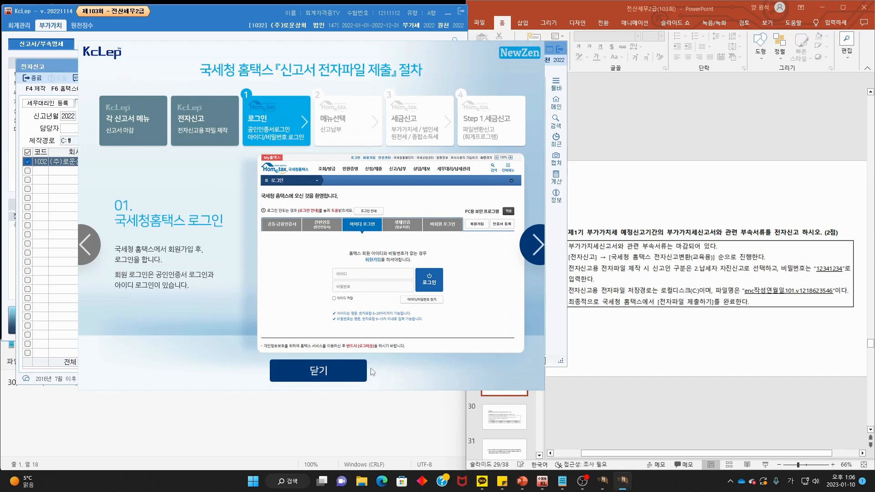
- Upload the new filing file into the Hometax converter and enter the conversion password
click(335, 377)
click(516, 272)
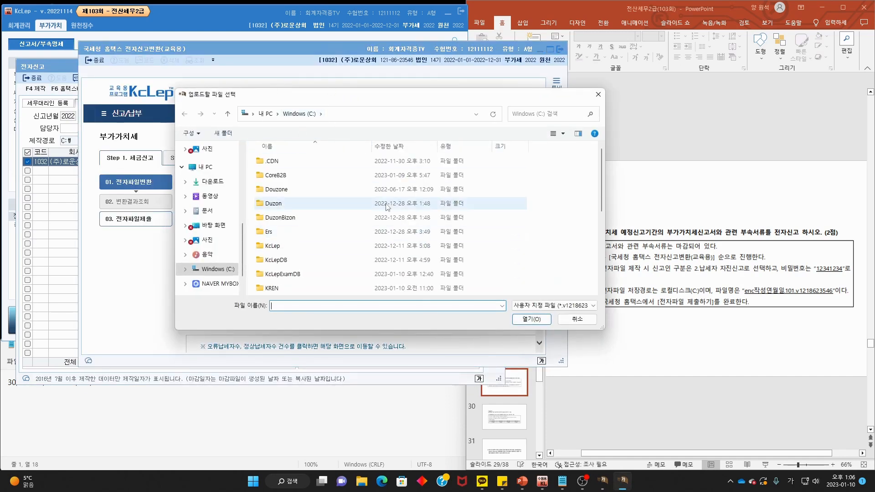
scroll(340, 287, down, 5)
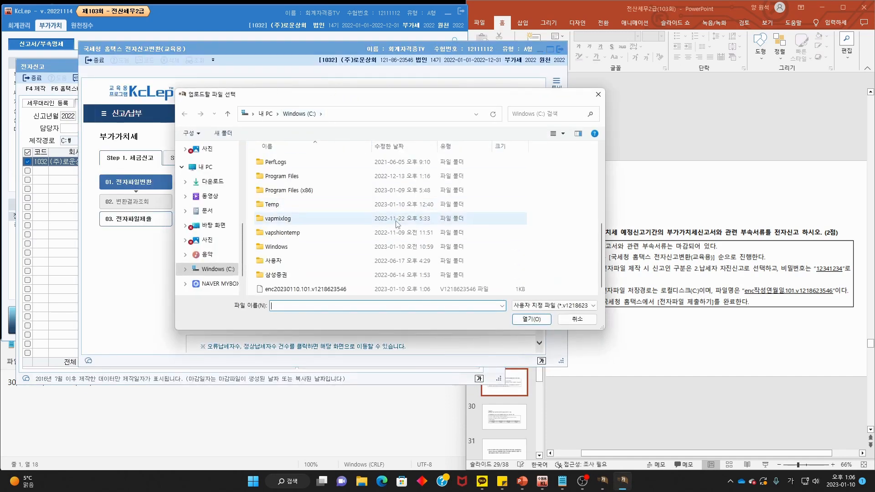
double_click(340, 289)
scroll(378, 297, down, 5)
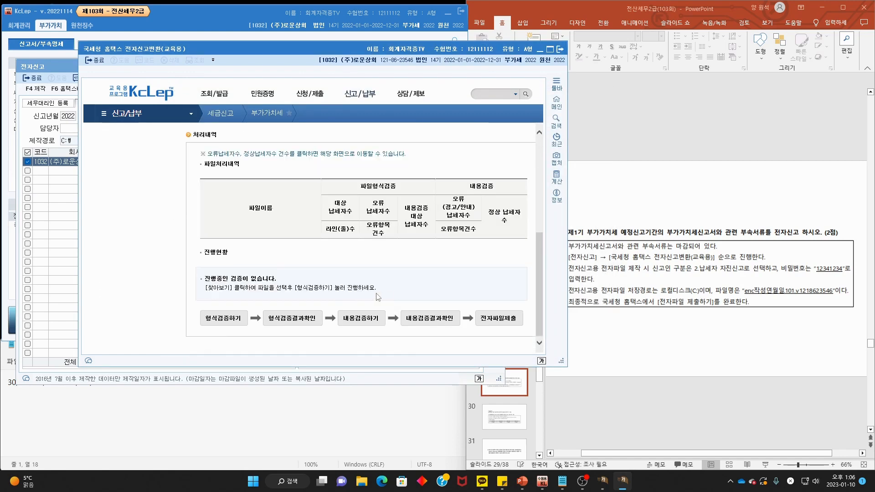
click(237, 319)
text(1234)
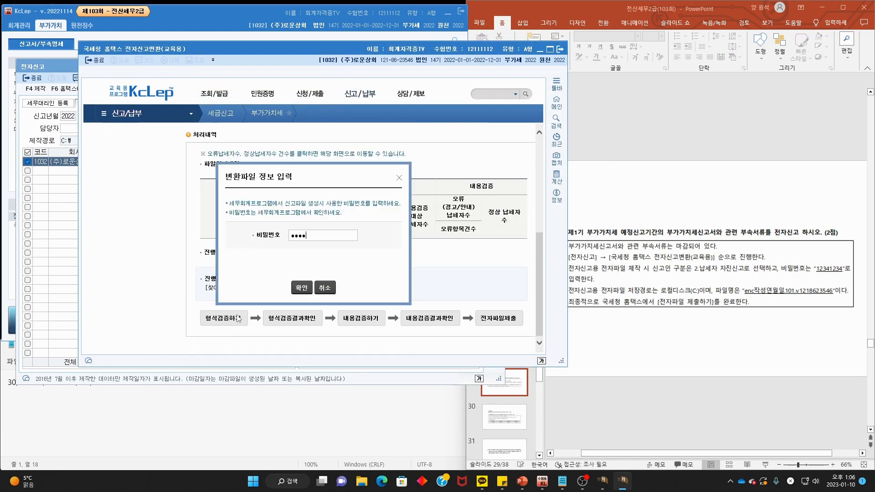
text(123)
click(305, 289)
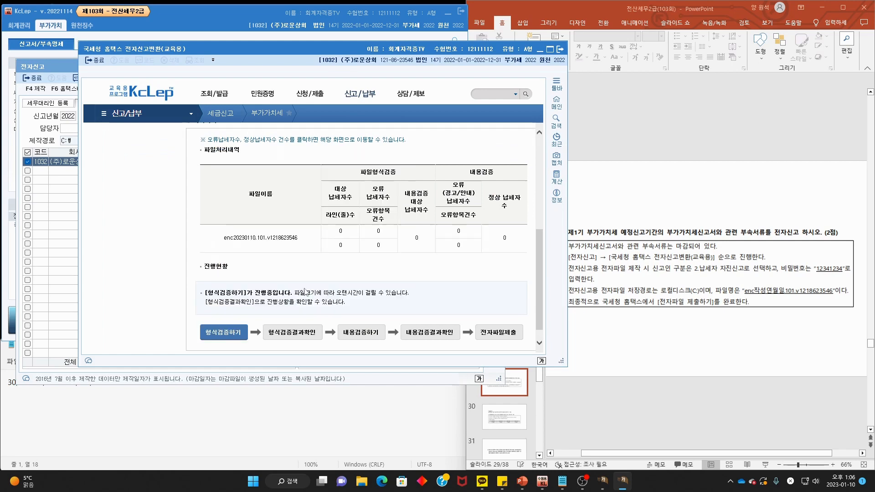
- Pass format and content verification, submit the return, and close the converter
click(294, 336)
click(371, 336)
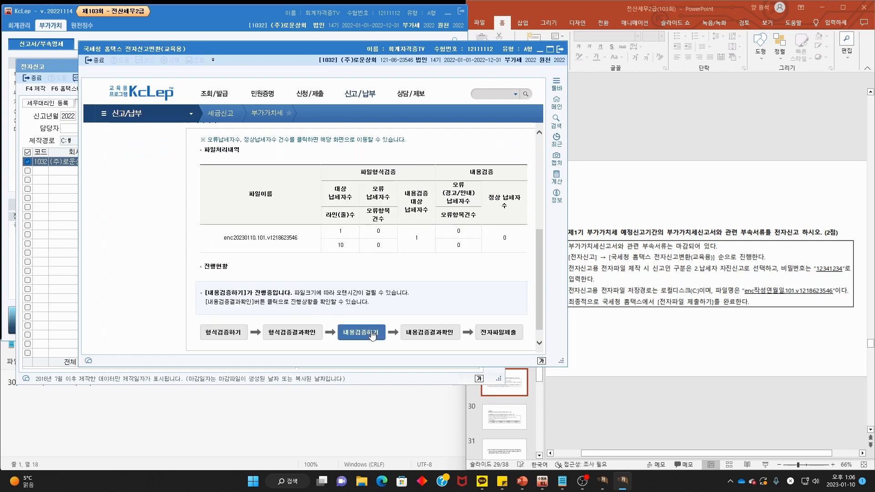
click(417, 337)
click(487, 333)
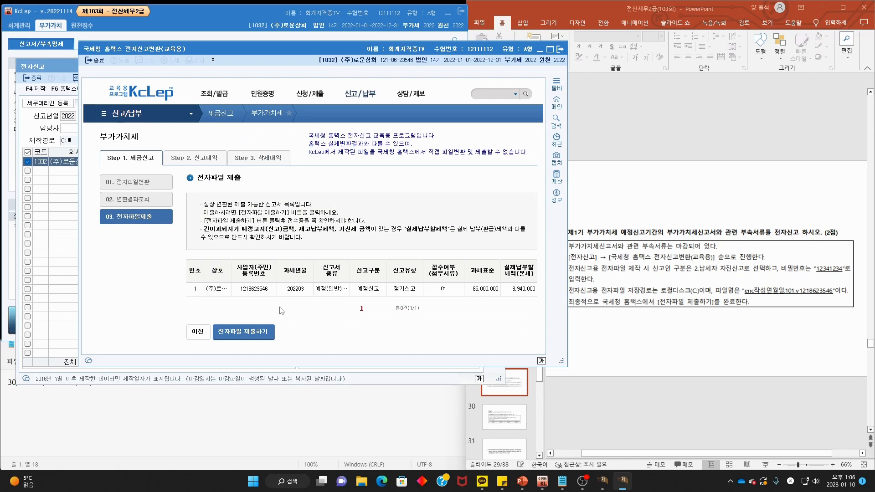
click(264, 333)
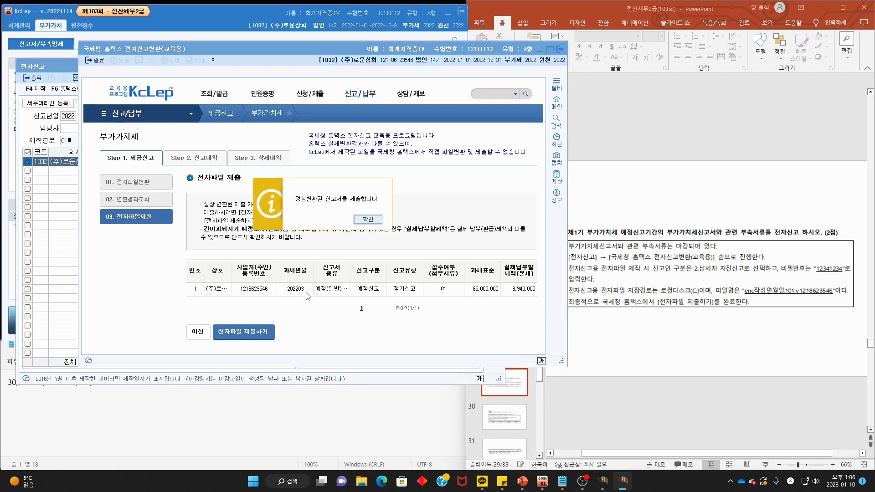
click(360, 219)
click(296, 331)
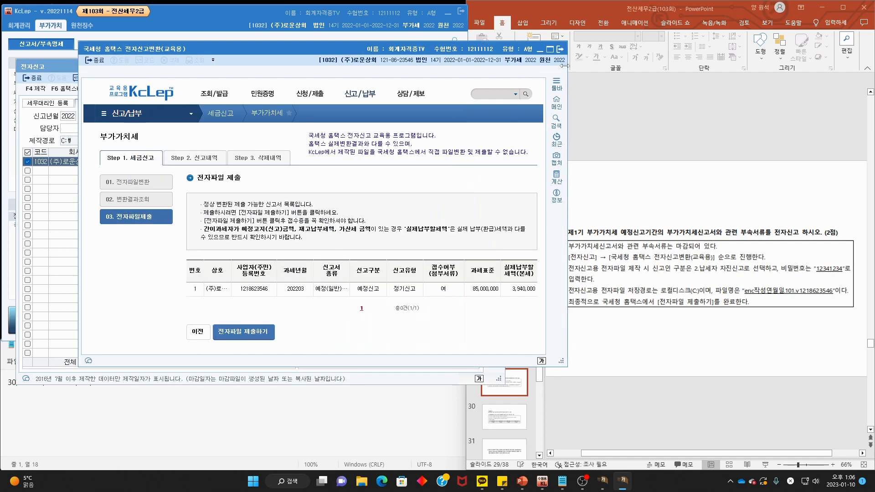
click(563, 50)
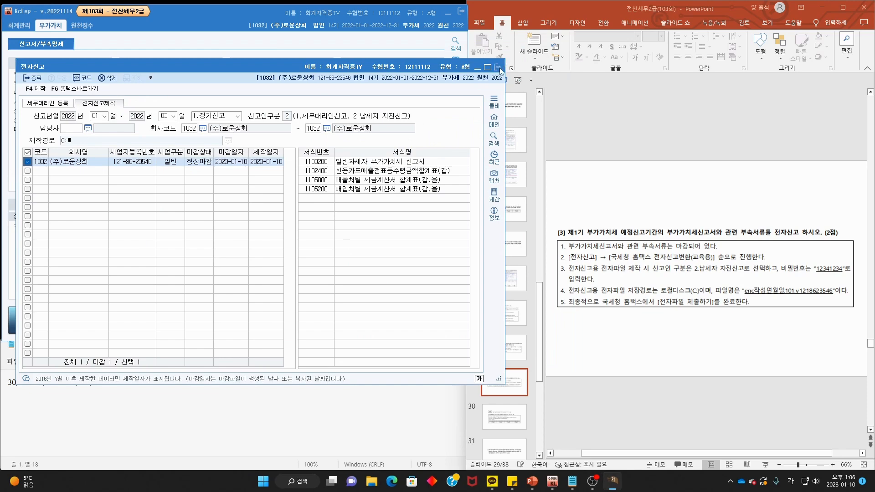
- Close electronic filing and mark slide 30's AAPL.CO.LTD foreign-currency receivable problem
click(498, 68)
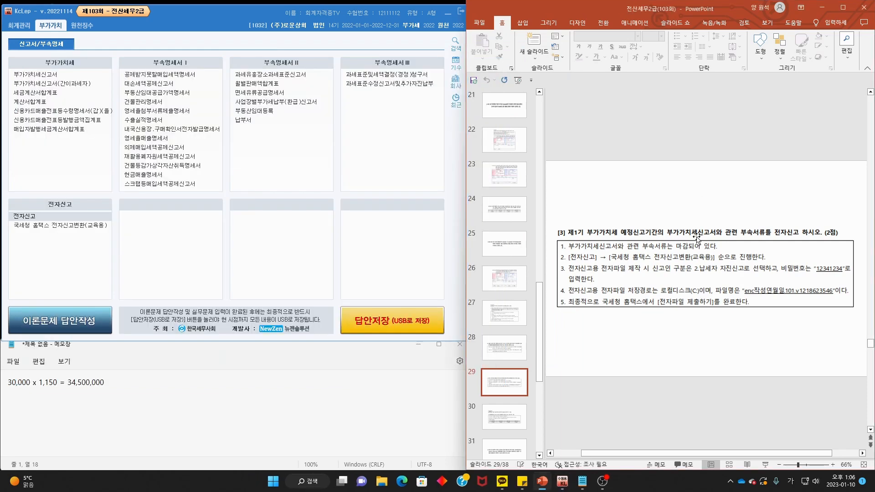
scroll(696, 237, down, 1)
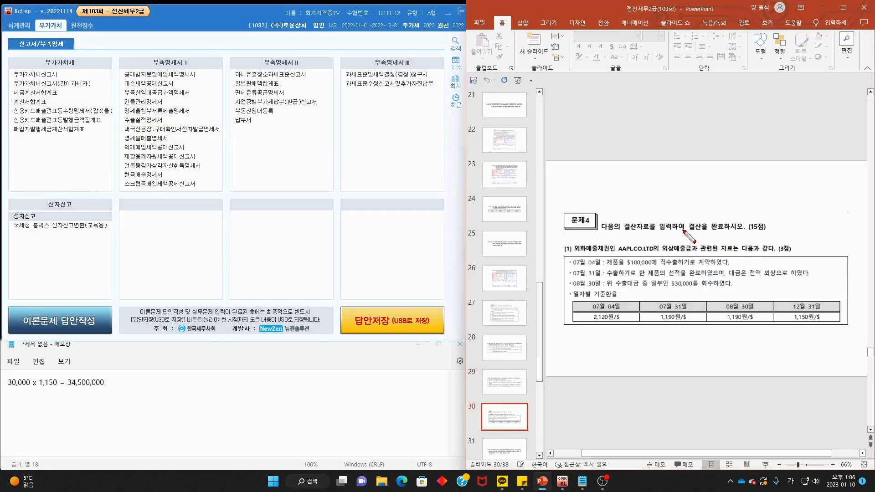
drag(608, 230, 741, 235)
key(Escape)
mouse_move(602, 235)
mouse_down()
mouse_move(592, 258)
mouse_move(613, 254)
mouse_up()
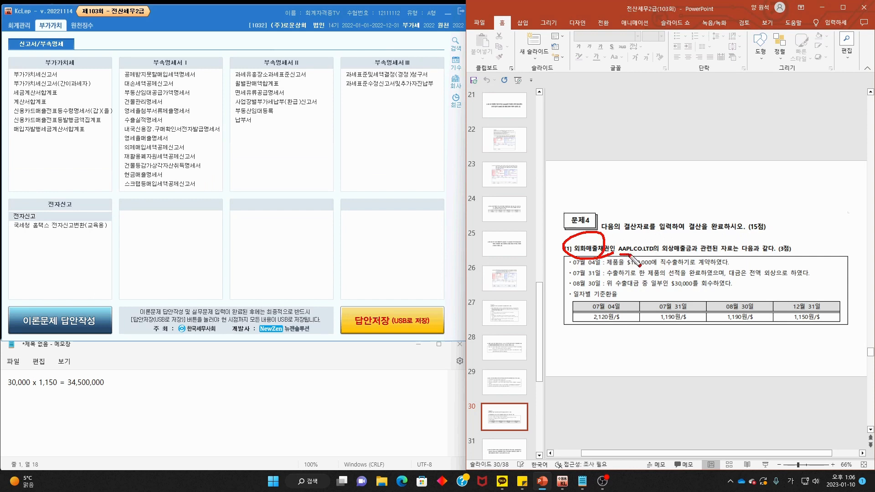
drag(633, 256, 785, 256)
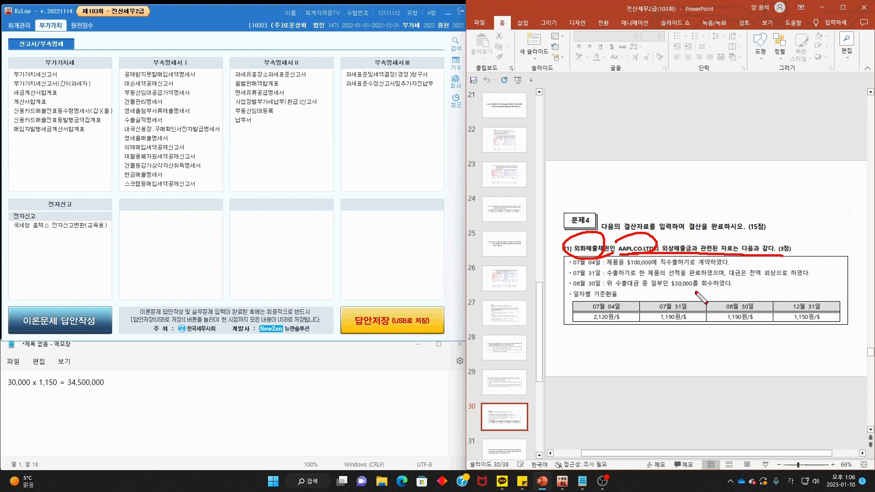
key(Escape)
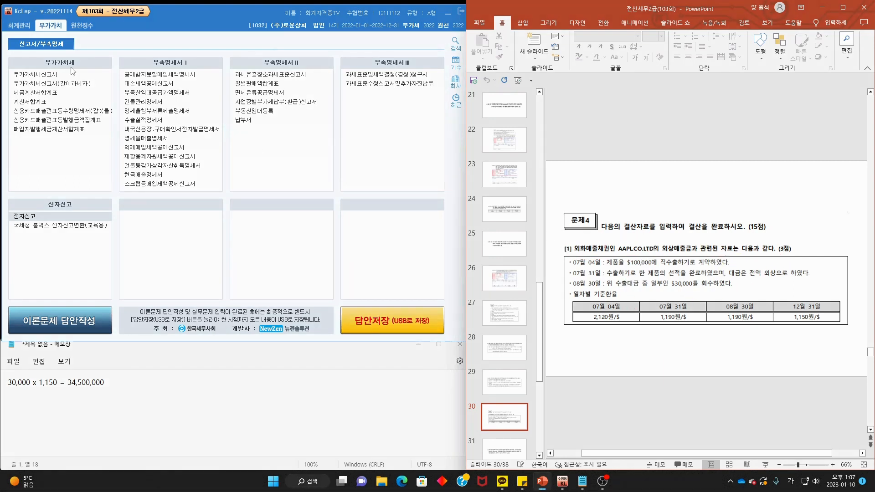
- Mark the July 4 contract, July 31 credit shipment at 1,190원/$, and August 30 $30,000 collection
click(19, 25)
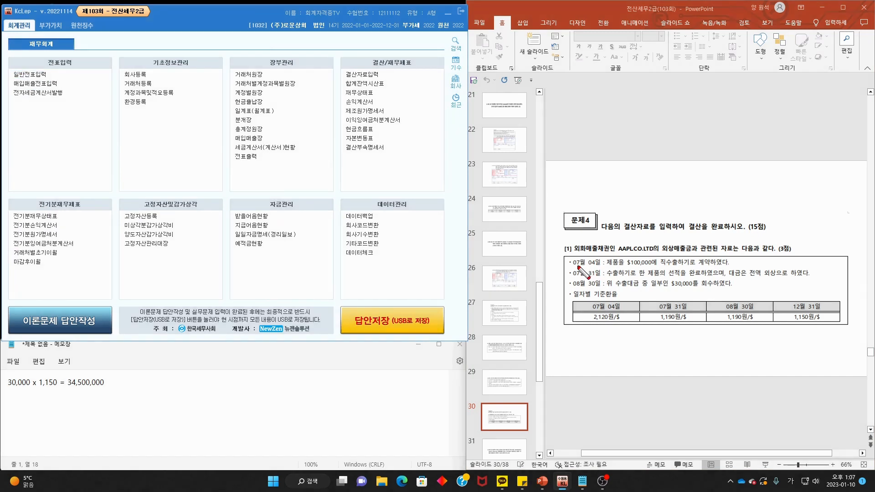
mouse_move(574, 267)
mouse_down()
mouse_move(638, 266)
mouse_move(648, 278)
mouse_move(743, 260)
mouse_move(657, 275)
mouse_move(713, 275)
mouse_move(593, 278)
mouse_move(645, 278)
mouse_up()
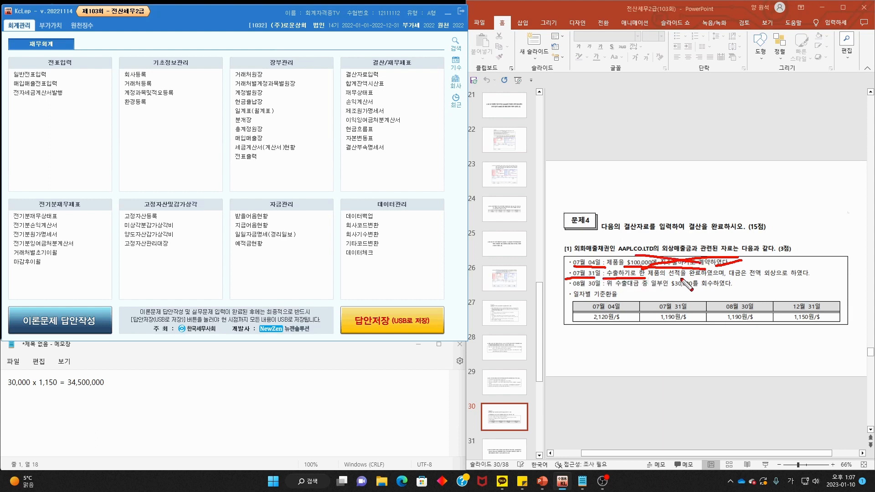
mouse_move(698, 270)
mouse_down()
mouse_move(665, 277)
mouse_move(748, 279)
mouse_up()
drag(756, 277, 787, 277)
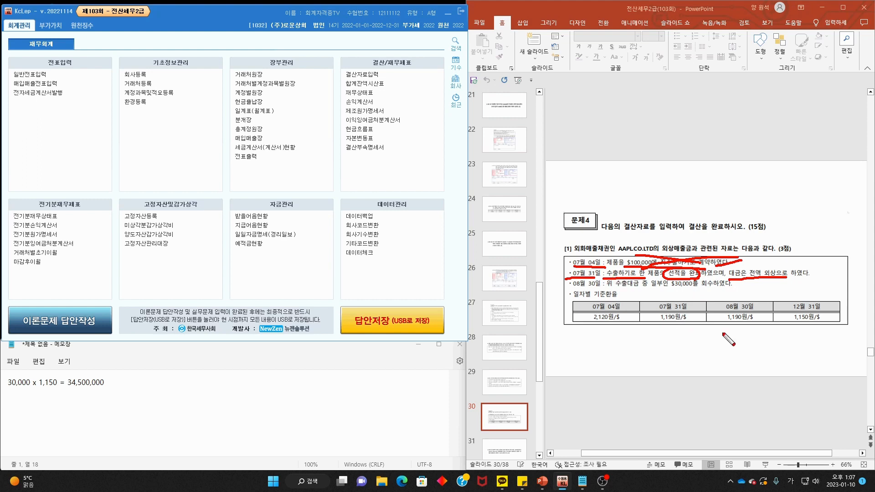
mouse_move(698, 331)
mouse_down()
mouse_move(657, 313)
mouse_move(692, 331)
mouse_up()
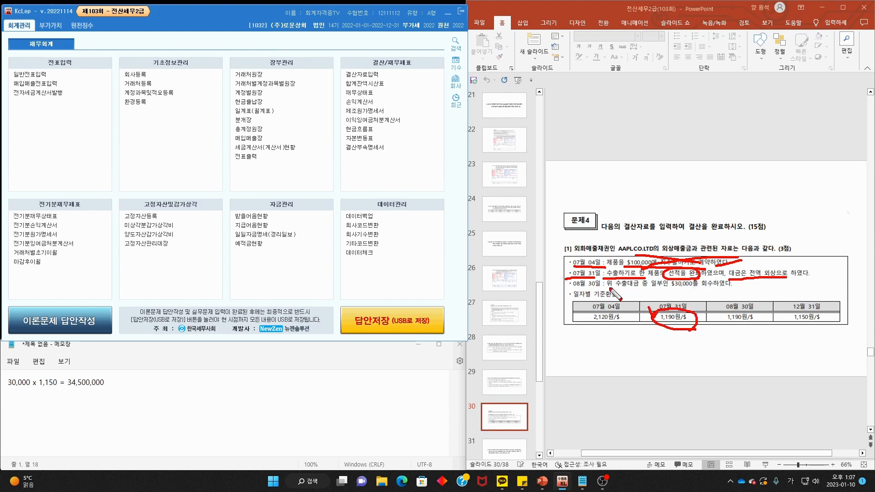
drag(672, 288, 715, 292)
drag(566, 288, 607, 289)
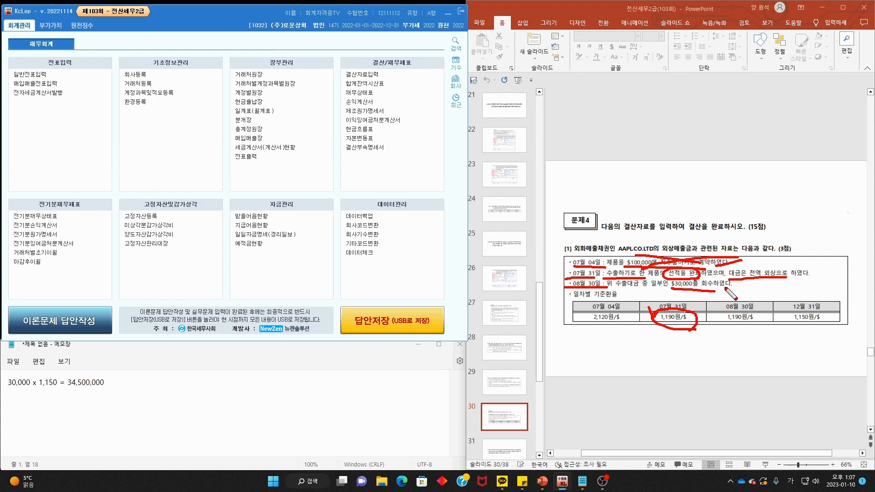
mouse_move(755, 324)
mouse_down()
mouse_move(724, 327)
mouse_move(754, 314)
mouse_move(734, 330)
mouse_move(725, 319)
mouse_move(745, 296)
mouse_up()
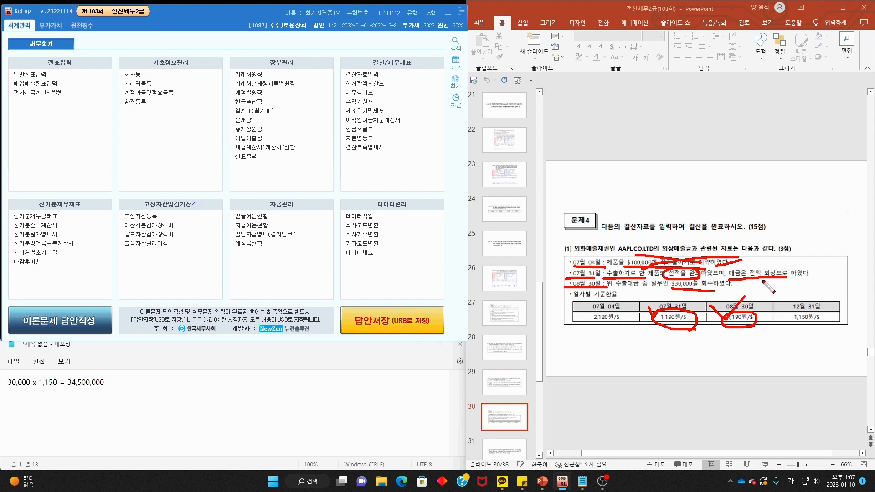
- Note a 40 rate difference under the December 31 column, then erase all ink
mouse_move(616, 350)
mouse_down()
mouse_move(628, 345)
mouse_move(623, 370)
mouse_move(595, 343)
mouse_move(597, 371)
mouse_up()
drag(601, 325, 602, 378)
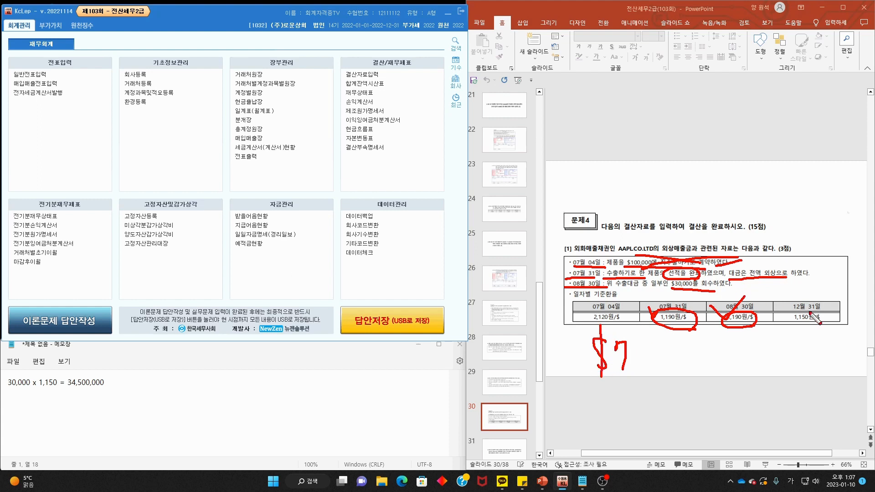
mouse_move(810, 314)
mouse_down()
mouse_move(786, 294)
mouse_move(817, 328)
mouse_move(803, 345)
mouse_move(805, 316)
mouse_move(819, 336)
mouse_up()
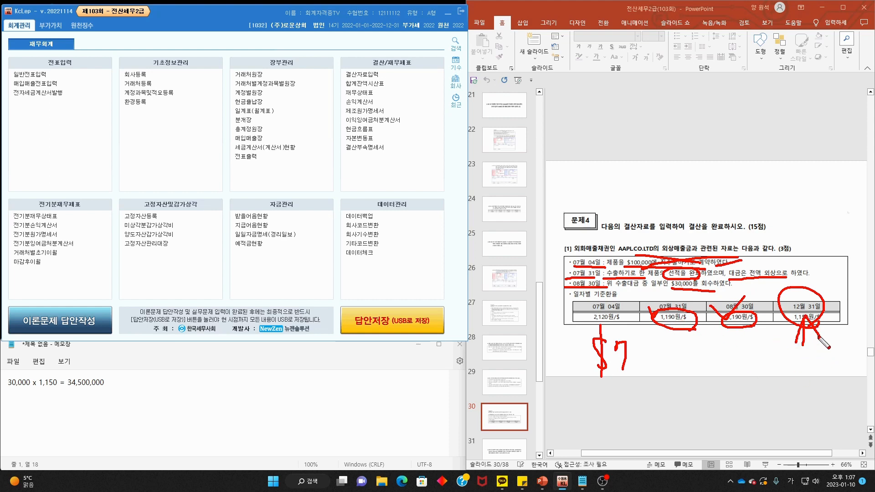
drag(718, 340, 710, 348)
mouse_move(721, 341)
mouse_down()
mouse_move(722, 364)
mouse_move(741, 340)
mouse_move(753, 367)
mouse_move(766, 342)
mouse_up()
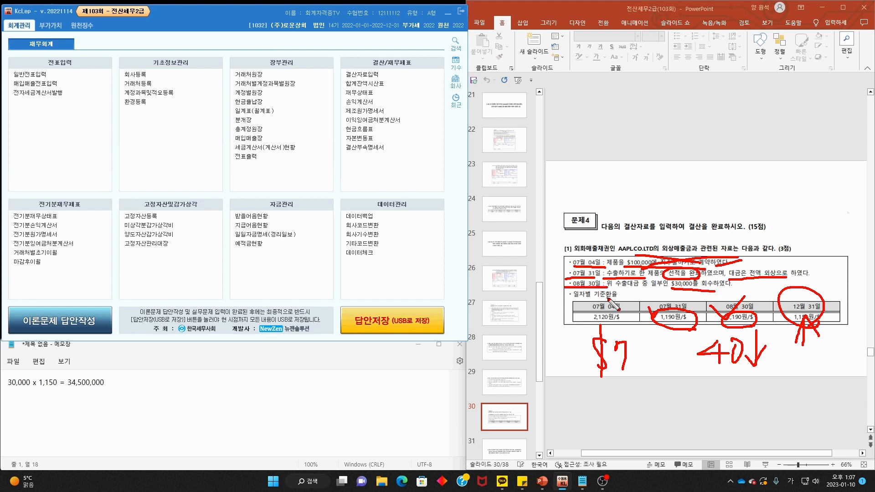
key(e)
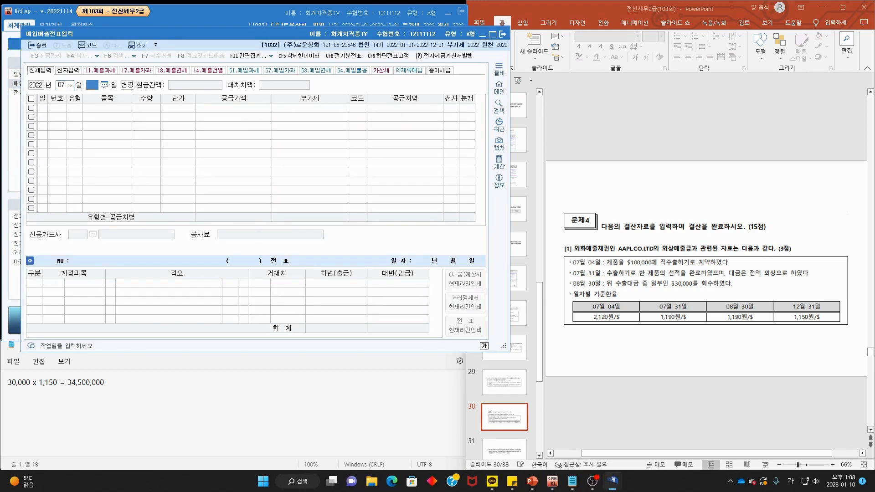
text(31)
key(Return)
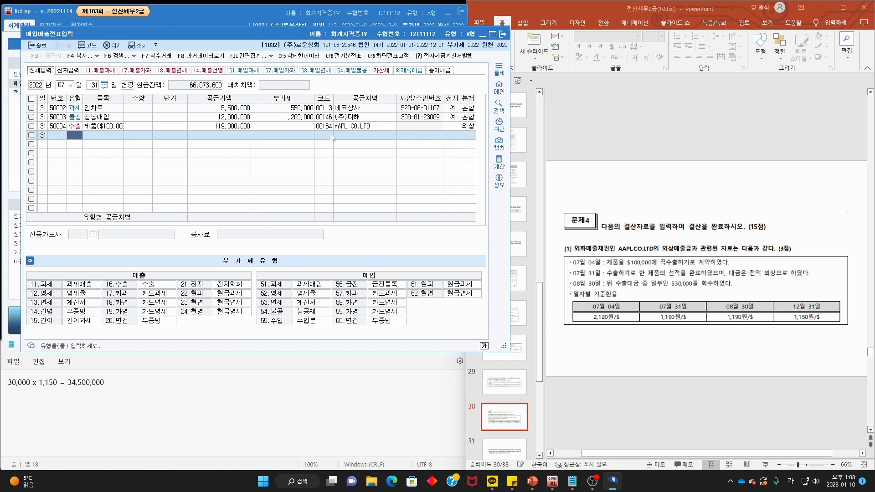
click(258, 125)
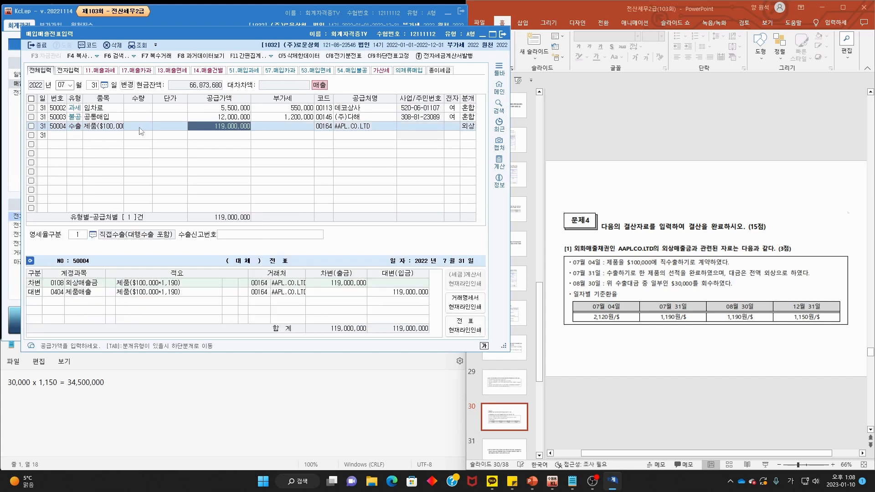
mouse_move(93, 283)
mouse_down()
mouse_move(62, 279)
mouse_move(93, 288)
mouse_up()
mouse_move(283, 287)
mouse_down()
mouse_move(228, 275)
mouse_move(309, 287)
mouse_up()
mouse_move(347, 124)
mouse_down()
mouse_move(372, 132)
mouse_move(366, 143)
mouse_up()
key(Escape)
click(502, 35)
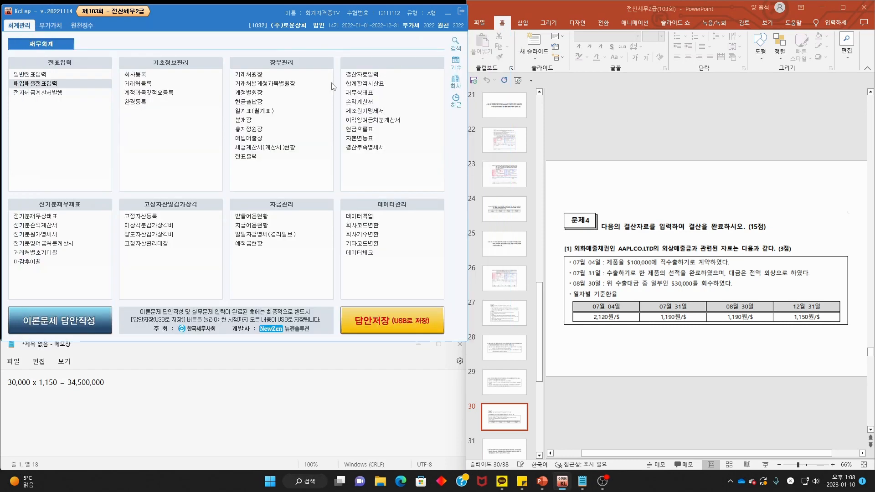
- Start a December 31 journal entry and work out the 1,190 vs 1,150 rate difference
click(58, 75)
key(Return)
key(Return)
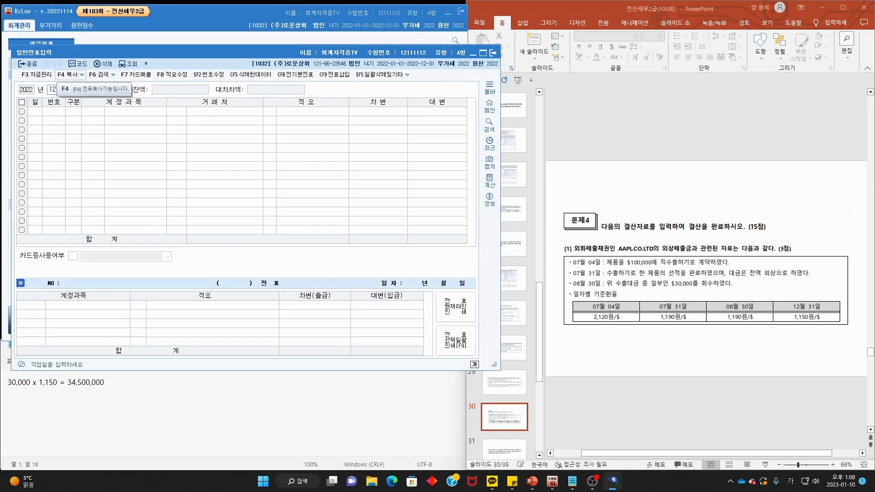
click(201, 381)
key(ctrl+a)
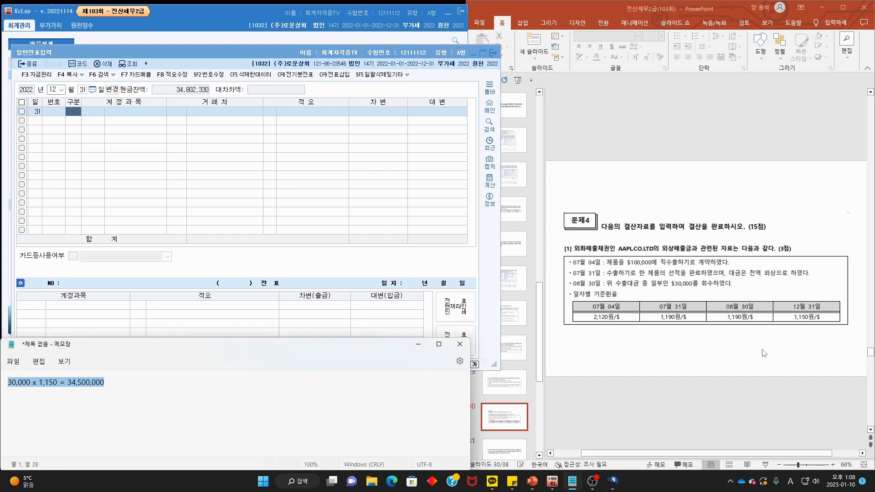
text(70,000 x)
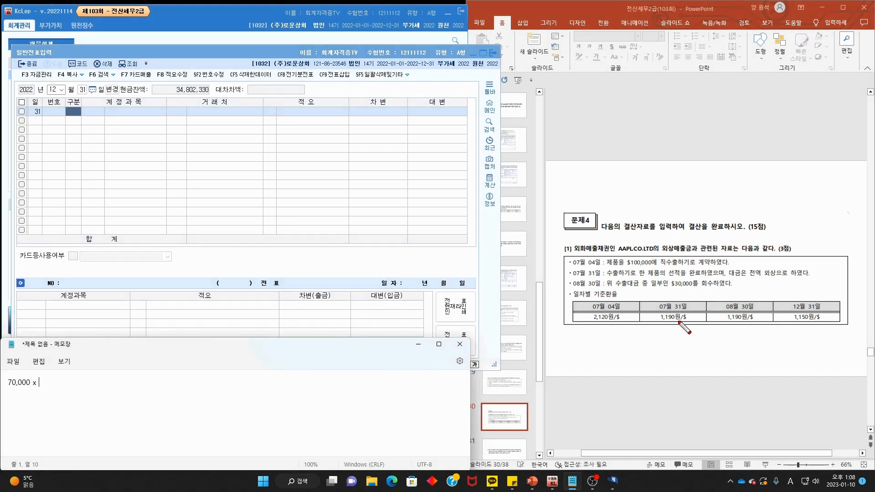
drag(684, 318, 690, 331)
drag(808, 322, 720, 341)
mouse_move(685, 329)
mouse_down()
mouse_move(730, 351)
mouse_move(719, 362)
mouse_move(732, 346)
mouse_up()
key(Escape)
- Credit 외상매출금 for AAPL.CO.LTD by 2,800,000
click(91, 112)
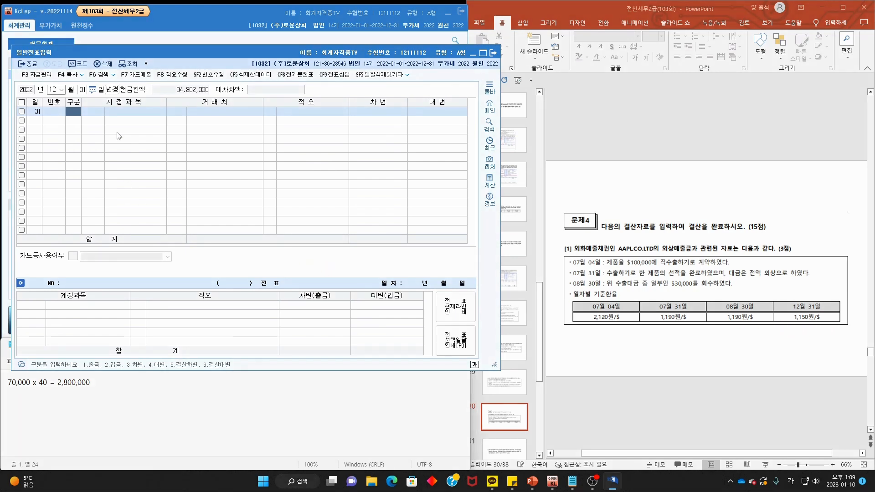
text(4외상)
key(Return)
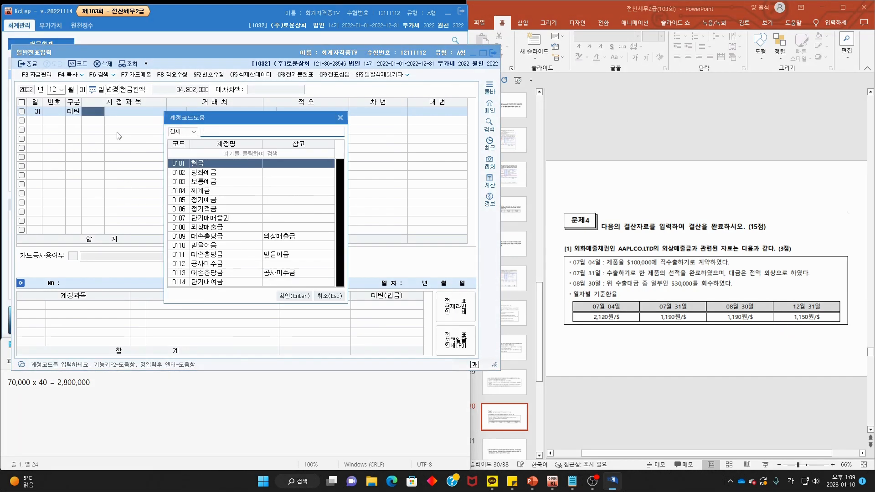
key(Return)
key(F2)
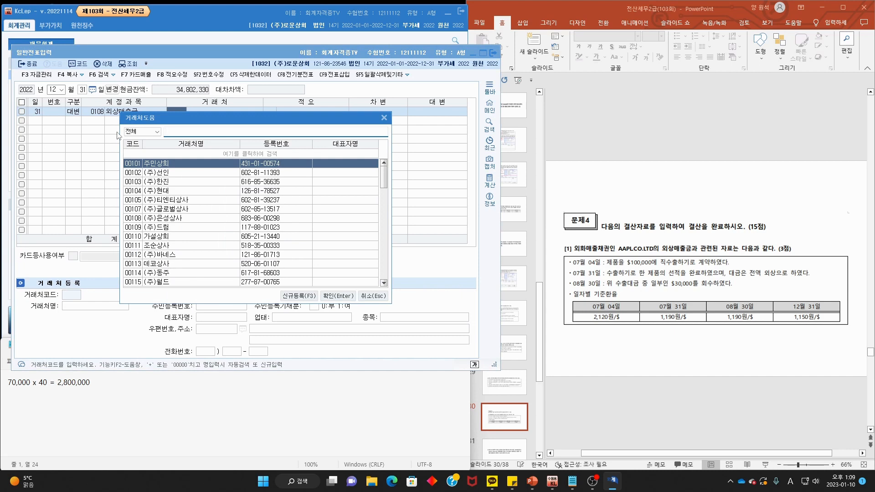
text(aa)
key(Return)
key(Return)
key(Return)
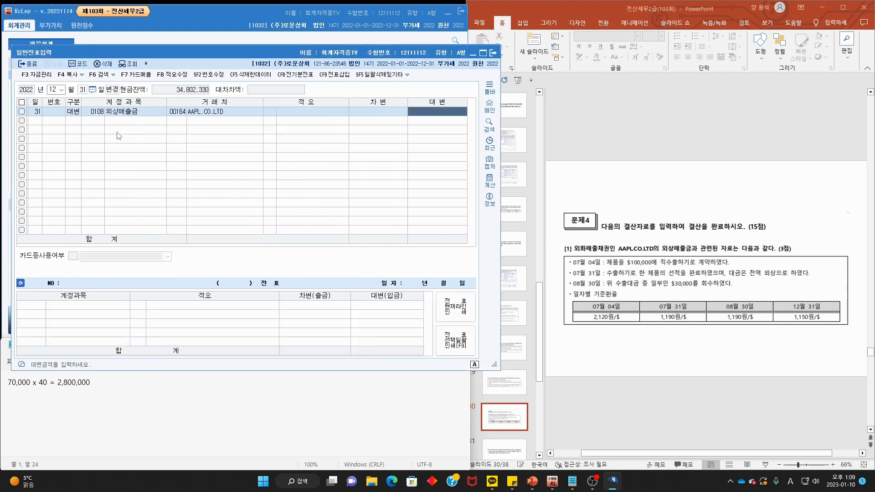
text(2,800,000)
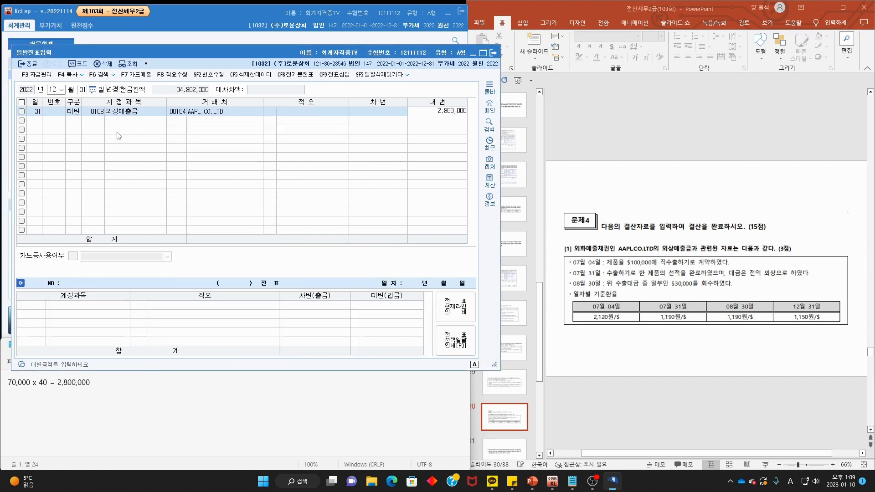
key(Return)
text(3)
key(Return)
- Debit 0955 외화환산손실 for the matching 2,800,000
key(F2)
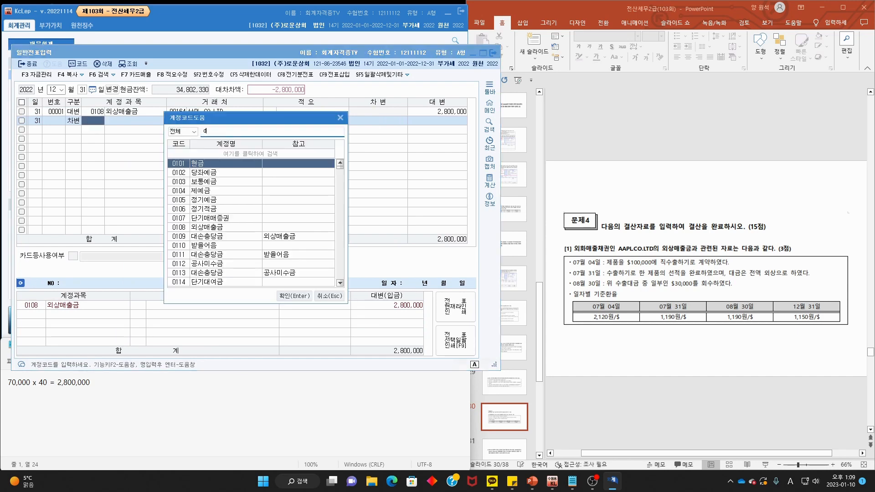
text(외화환산)
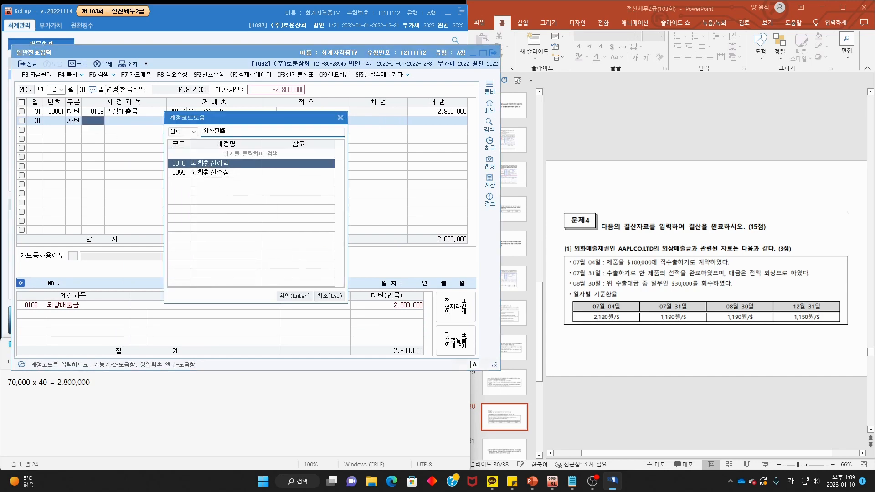
key(Down)
key(Return)
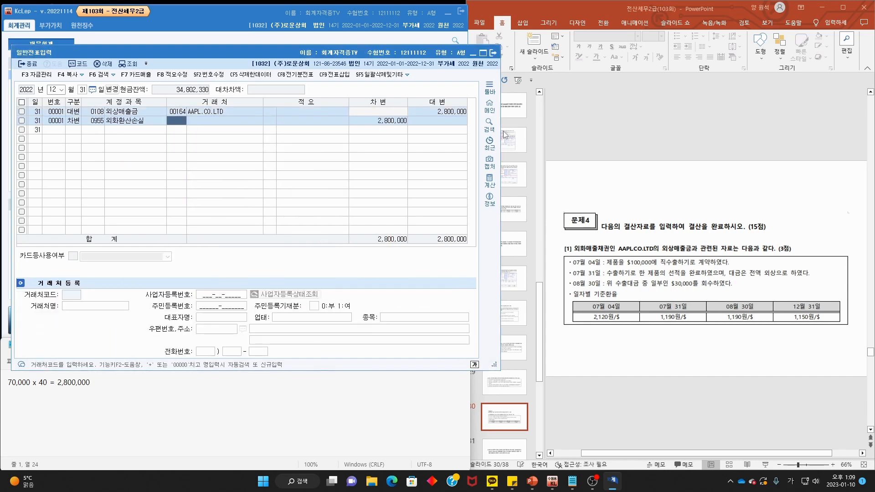
click(650, 185)
- On slide 31, mark question [2]'s 04월 01일 date, insurer, monthly-allocation and no-negatives conditions, then erase
scroll(649, 185, down, 1)
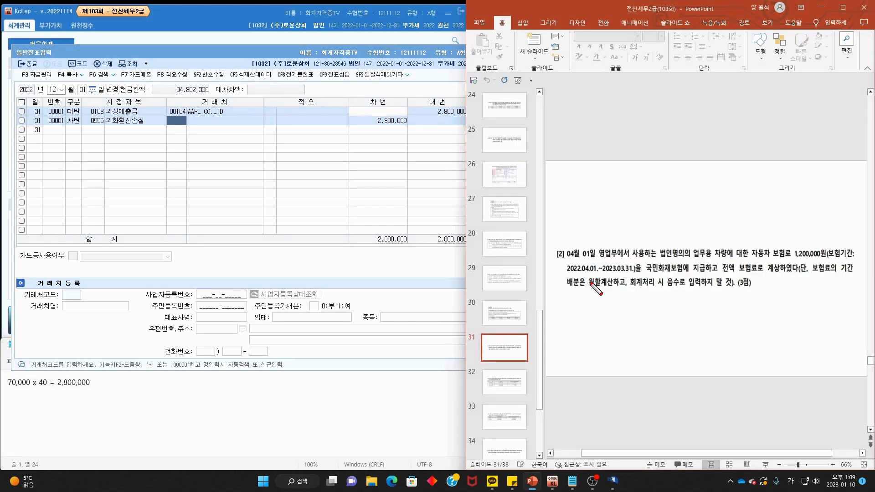
drag(564, 262, 821, 261)
drag(635, 275, 853, 275)
mouse_move(564, 289)
mouse_down()
mouse_move(623, 292)
mouse_move(601, 272)
mouse_move(592, 292)
mouse_up()
mouse_move(636, 292)
mouse_down()
mouse_move(724, 290)
mouse_move(796, 275)
mouse_up()
key(e)
- Underline the 2023.03.31 coverage end date, write and circle 30 above the question, then clear the ink
drag(604, 275, 640, 273)
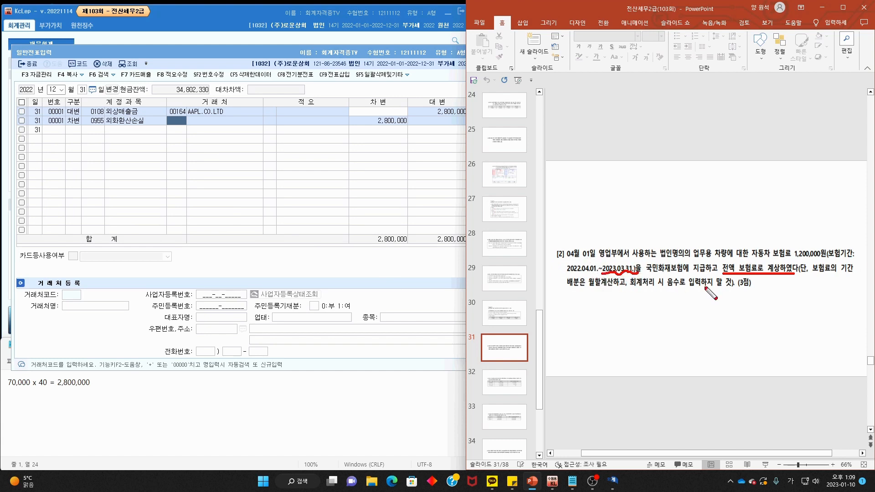
drag(666, 225, 666, 246)
mouse_move(683, 226)
mouse_down()
mouse_move(693, 248)
mouse_move(683, 224)
mouse_up()
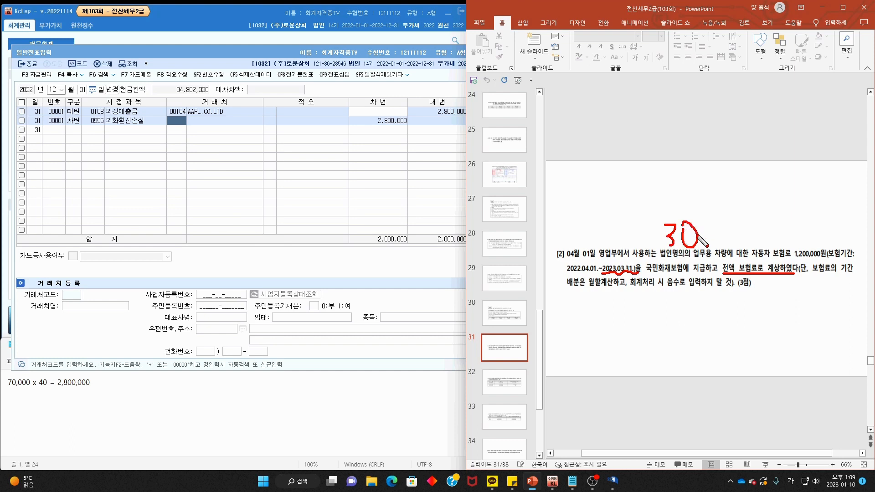
mouse_move(711, 251)
mouse_down()
mouse_move(704, 242)
mouse_move(692, 246)
mouse_up()
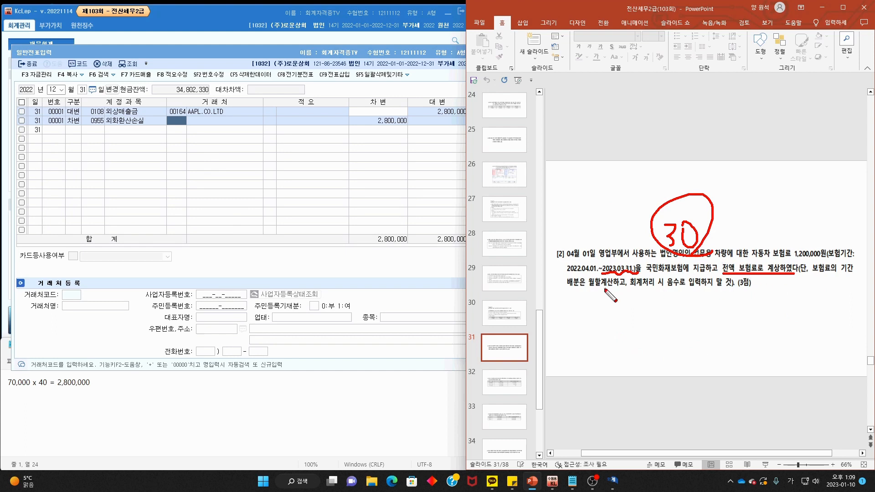
key(Escape)
- Debit 0133 선급비용 300,000 and credit 0821 보험료 300,000 on Dec 31 voucher 00002
click(77, 134)
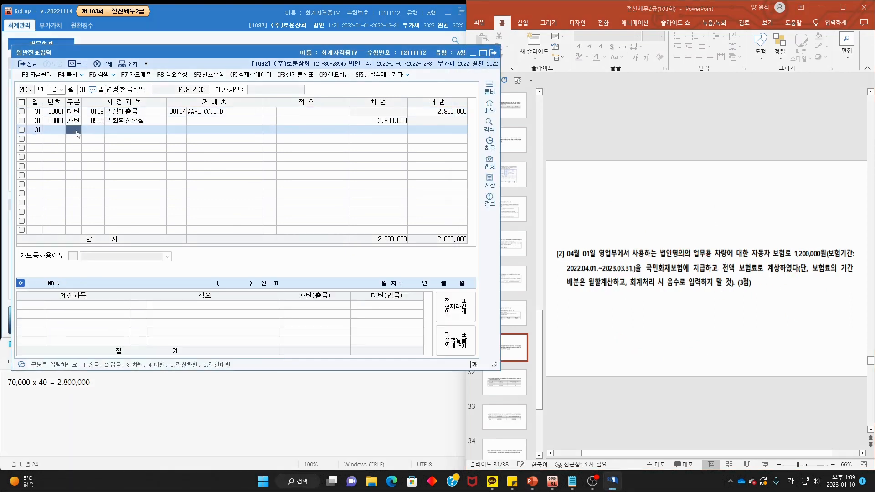
text(3선급비용)
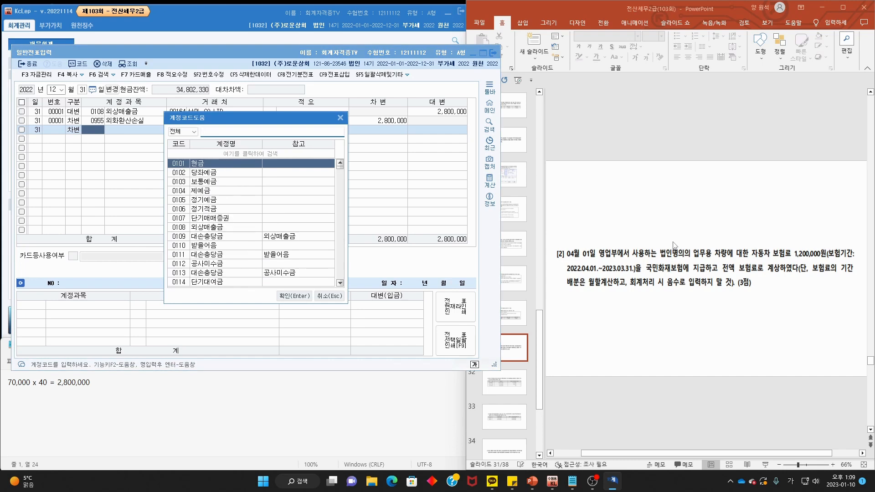
key(Return)
key(Return)
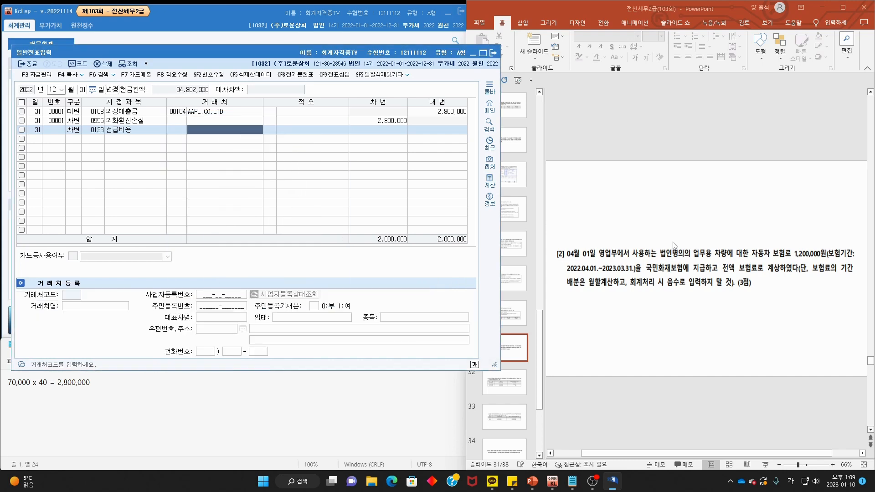
key(Return)
key(Return)
text(300,000)
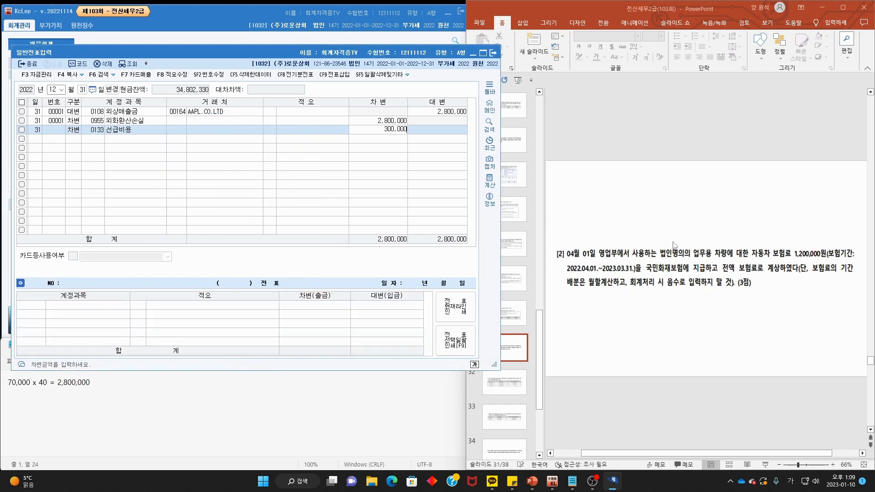
key(Return)
text(4)
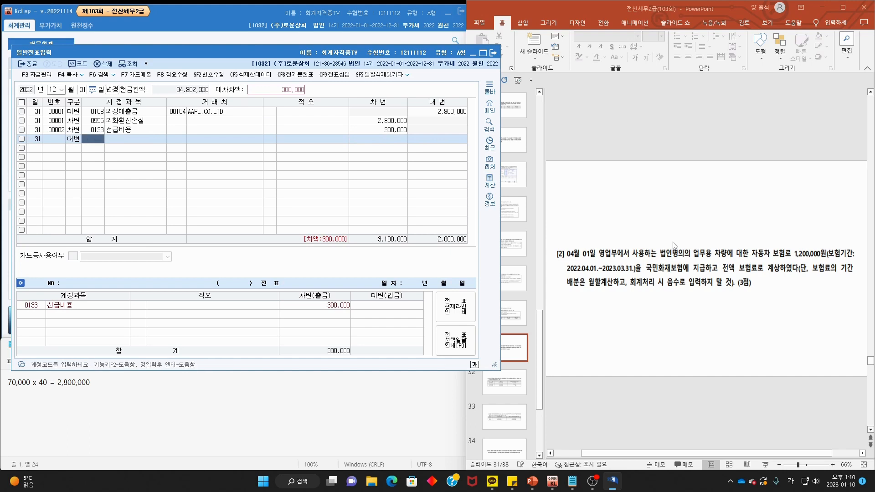
text(보험료)
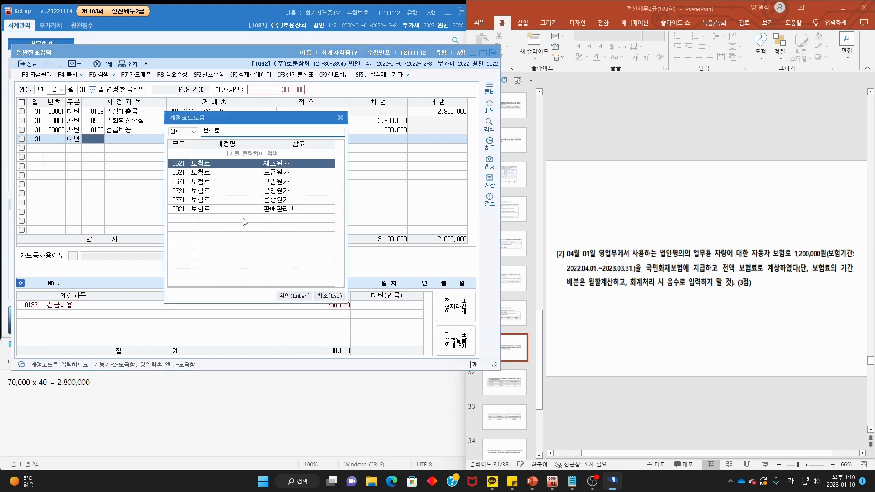
double_click(262, 209)
click(666, 217)
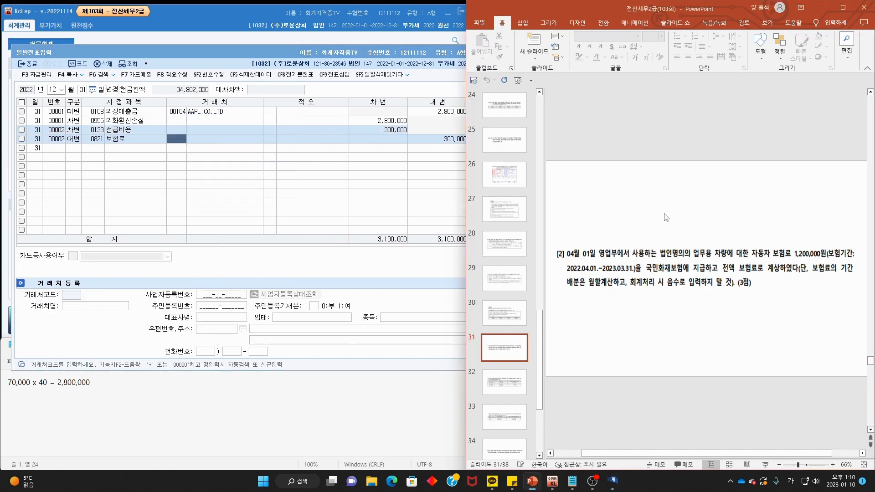
- Mark up problem [3]'s truncation rule and bracket the 외상매출금, 받을어음 and 단기대여금 rows
scroll(666, 217, down, 1)
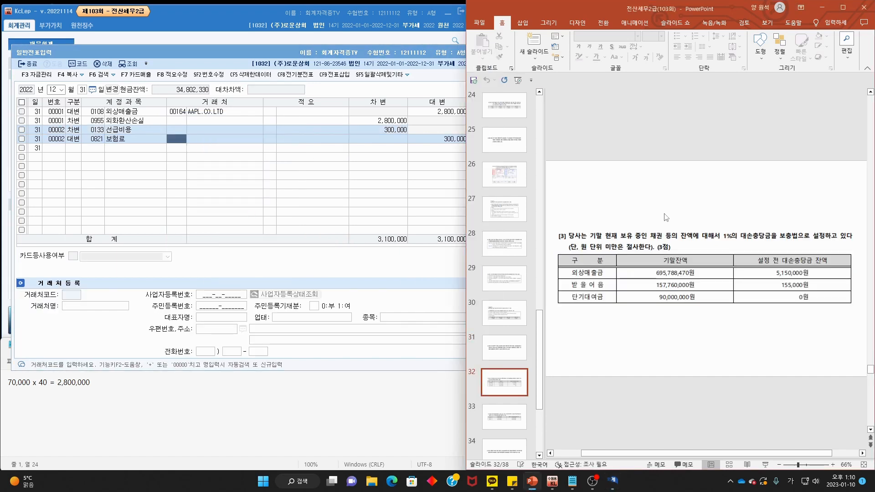
mouse_move(568, 226)
mouse_down()
mouse_move(578, 238)
mouse_move(660, 248)
mouse_move(729, 230)
mouse_move(720, 242)
mouse_move(847, 245)
mouse_up()
drag(569, 252, 651, 251)
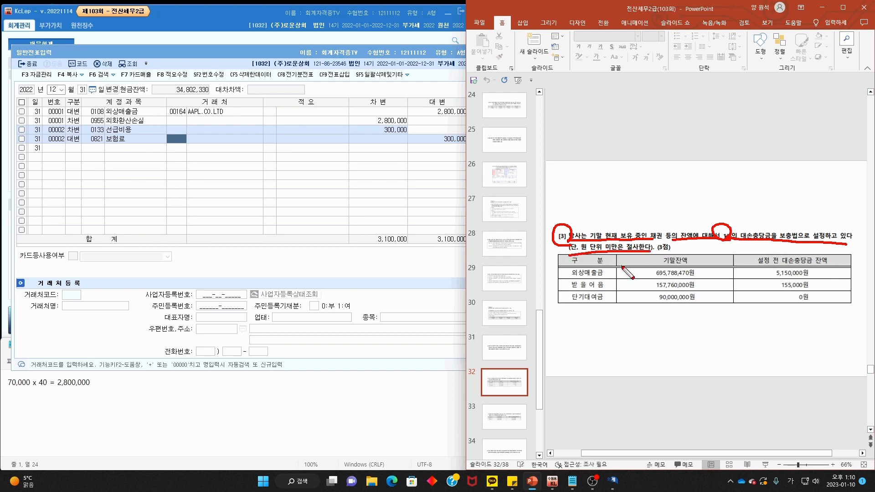
key(Escape)
key(ctrl+2)
drag(610, 271, 605, 286)
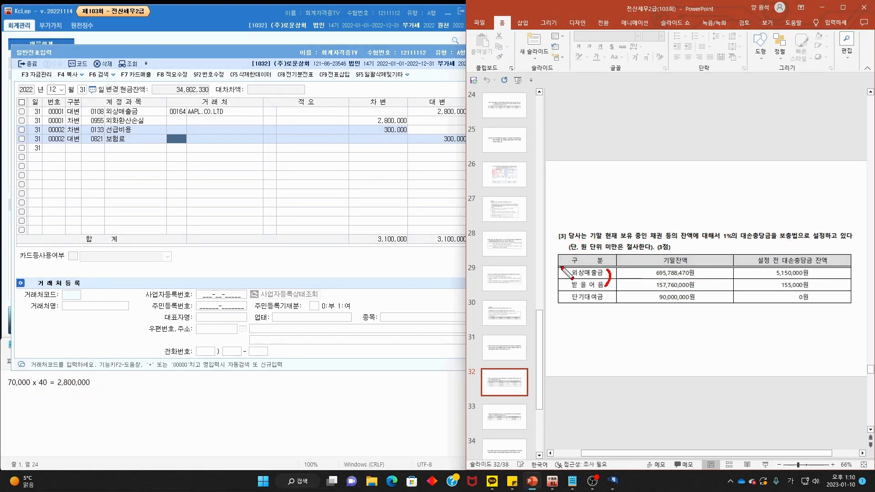
mouse_move(563, 268)
mouse_down()
mouse_move(574, 287)
mouse_move(611, 282)
mouse_move(575, 308)
mouse_move(614, 292)
mouse_move(598, 335)
mouse_move(625, 332)
mouse_move(586, 319)
mouse_move(612, 312)
mouse_up()
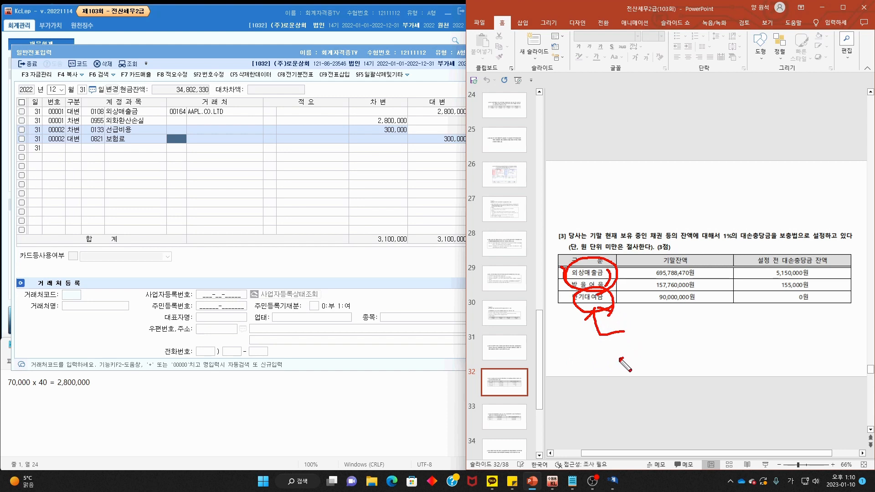
mouse_move(624, 359)
mouse_down()
mouse_move(645, 338)
mouse_move(638, 349)
mouse_up()
key(Escape)
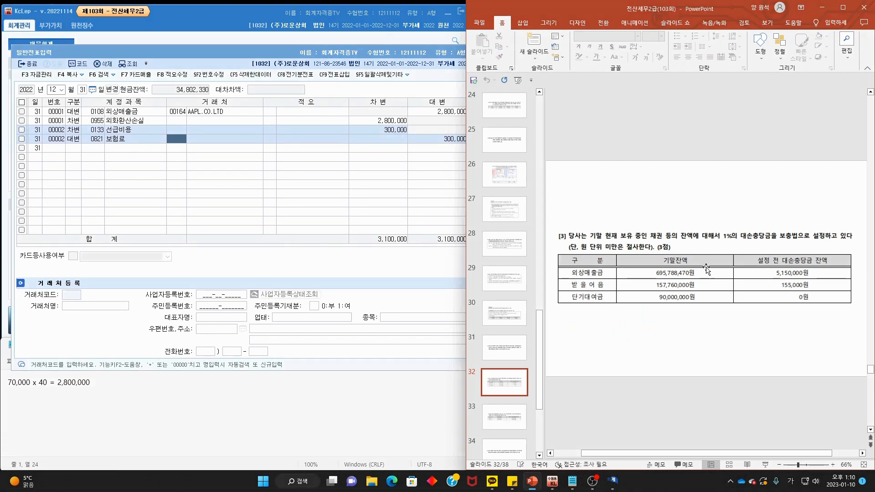
- Underline the 1% rate, the 695,788,470원 balance and the truncation rule, then clear the ink
drag(718, 242, 740, 241)
mouse_move(701, 275)
mouse_down()
mouse_move(647, 277)
mouse_move(700, 267)
mouse_move(698, 283)
mouse_up()
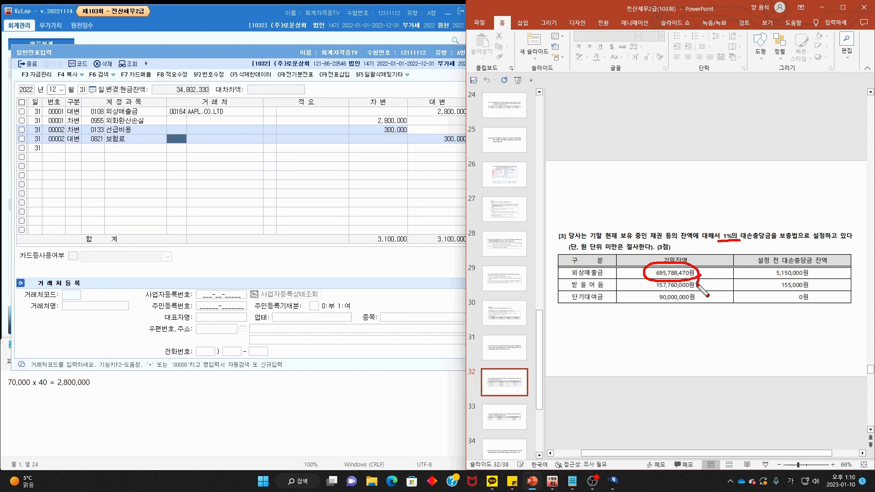
key(Escape)
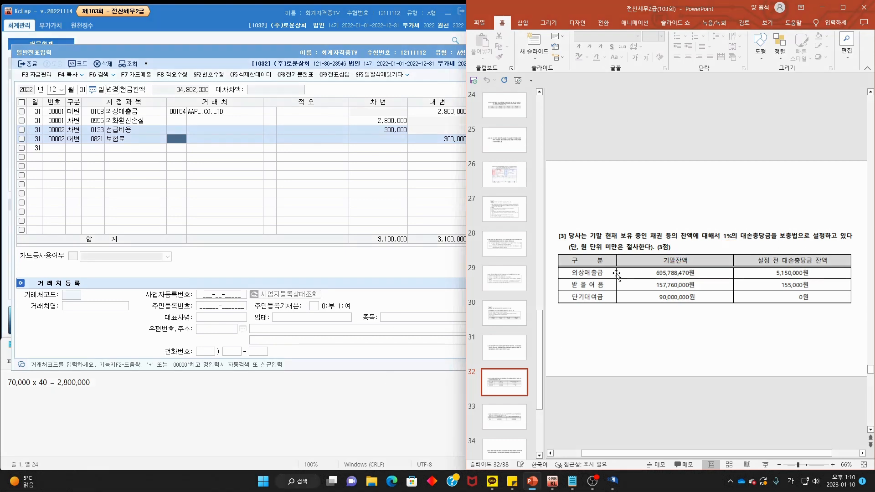
mouse_move(586, 251)
mouse_down()
mouse_move(636, 250)
mouse_move(674, 263)
mouse_up()
key(Escape)
- Replace the notes with 6,957,884 - 5,150,000 = 1,807,884 and 157,760,000 x 1% - 155,000
click(255, 421)
key(ctrl+a)
text(6)
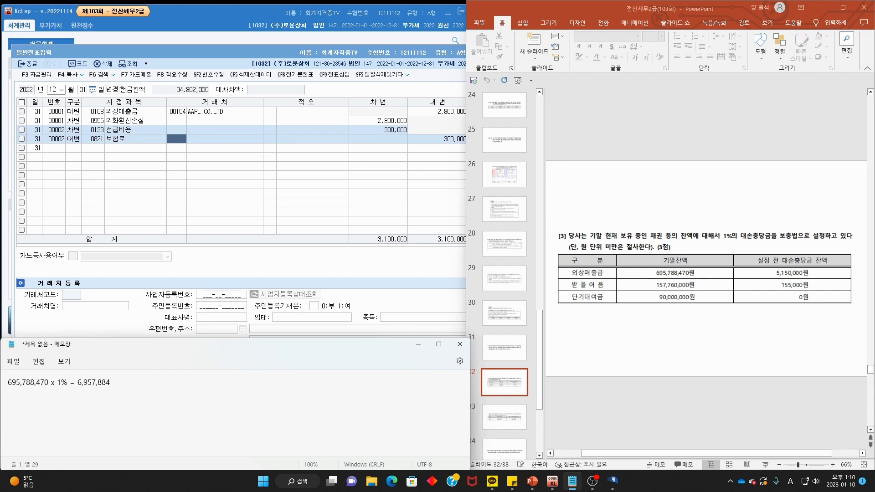
text(-)
text(5,150,000 = 1,807,884)
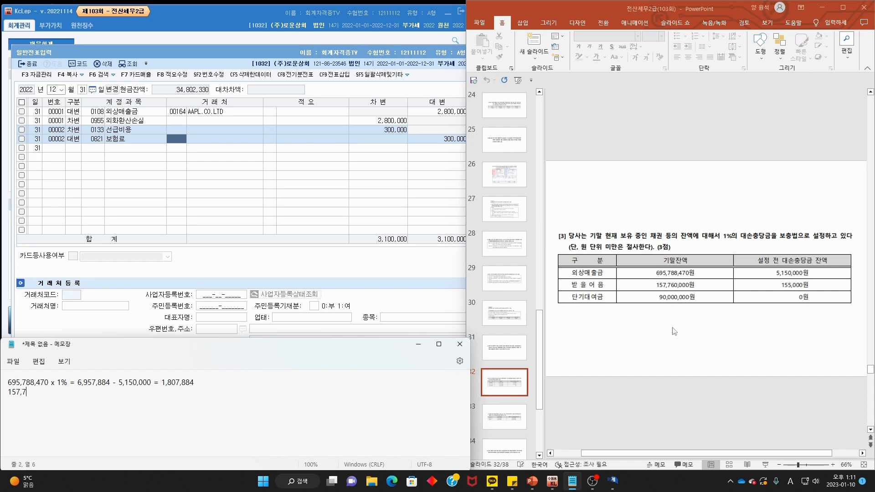
text(,000 x 15)
key(BackSpace)
text(% - 155,000 = 1,422,600)
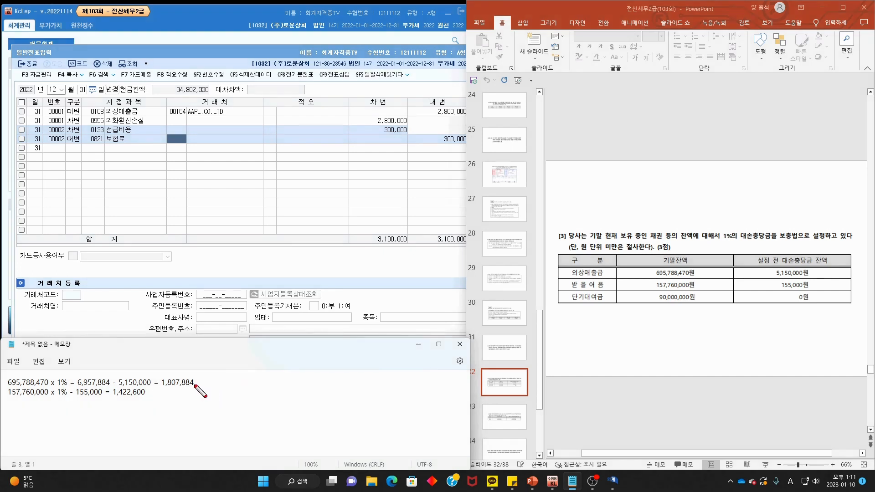
- Mark the 1,807,884 result and circle the 90,000,000원 단기대여금 balance, noting 90 beneath it
mouse_move(199, 381)
mouse_down()
mouse_move(208, 386)
mouse_move(180, 397)
mouse_up()
drag(691, 302, 694, 308)
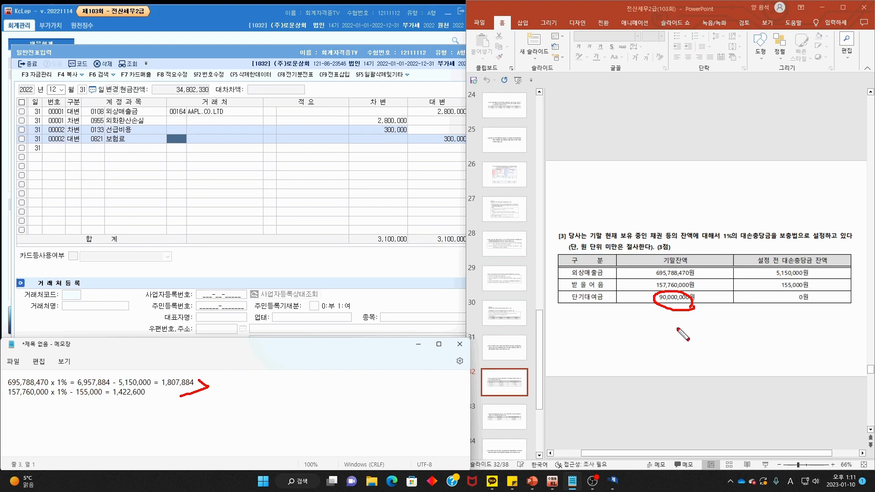
mouse_move(706, 321)
mouse_down()
mouse_move(700, 351)
mouse_move(728, 326)
mouse_move(737, 338)
mouse_up()
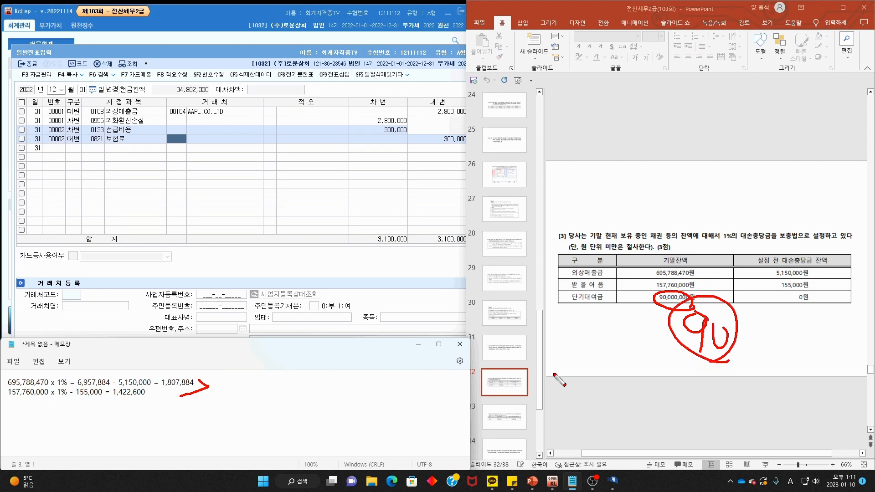
key(Escape)
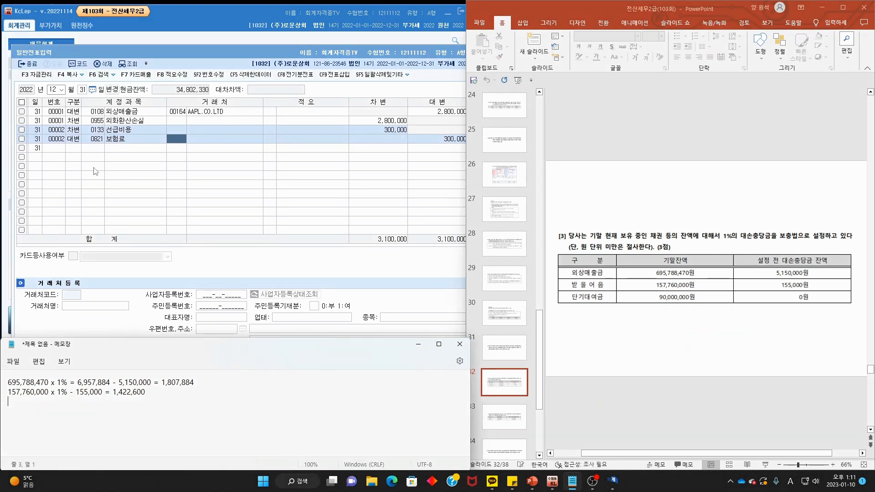
- Enter a 3,230,484 debit to 0835 대손상각비 as Dec 31 voucher 00003
click(101, 153)
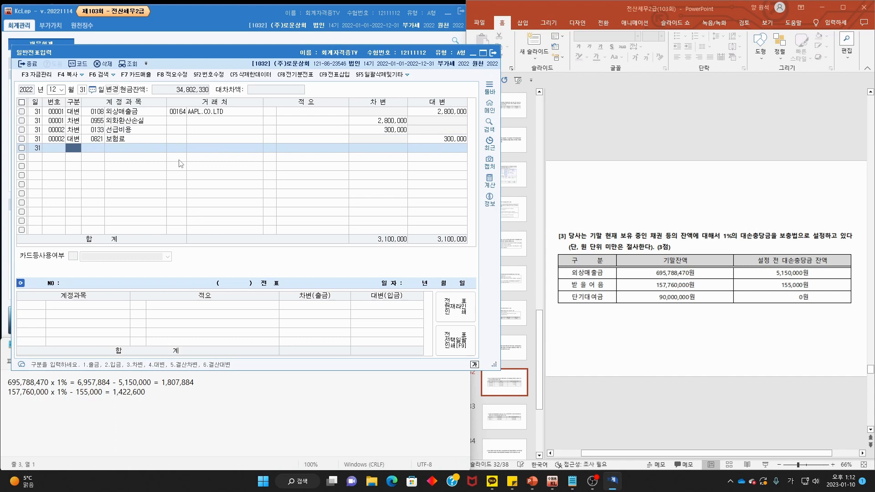
text(3)
key(Return)
key(Return)
text(대손상각)
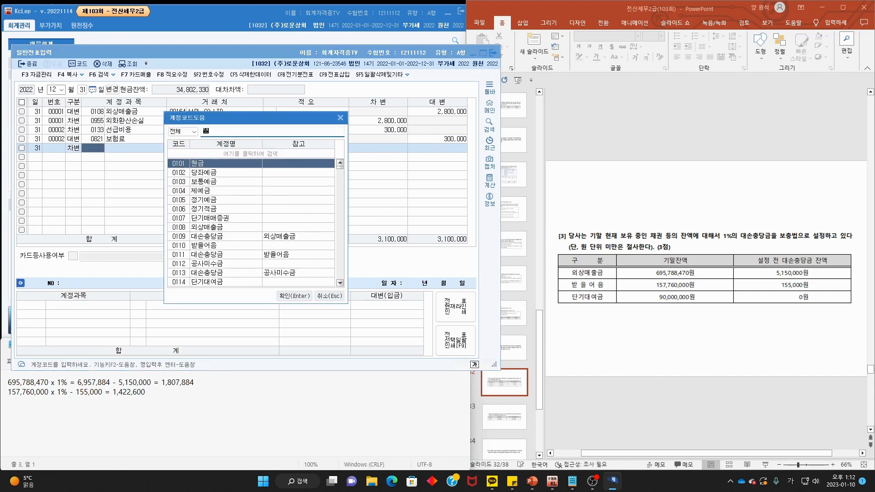
key(Return)
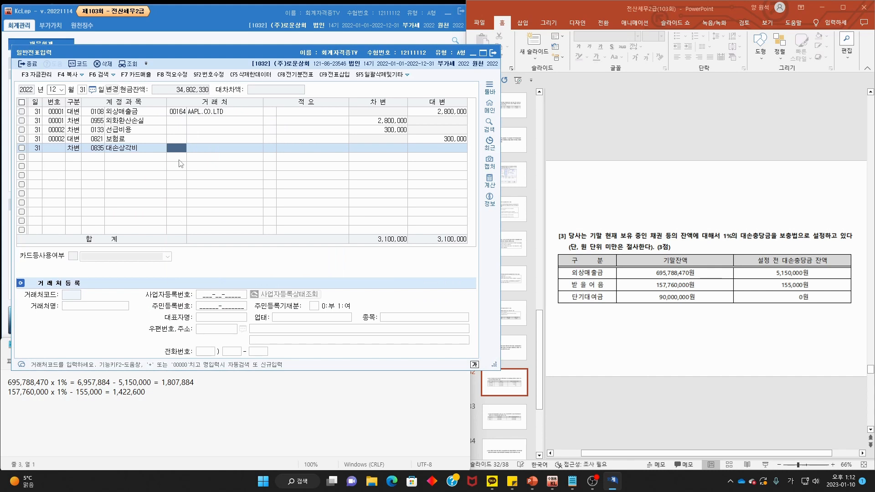
key(Return)
key(Return)
text(323,048)
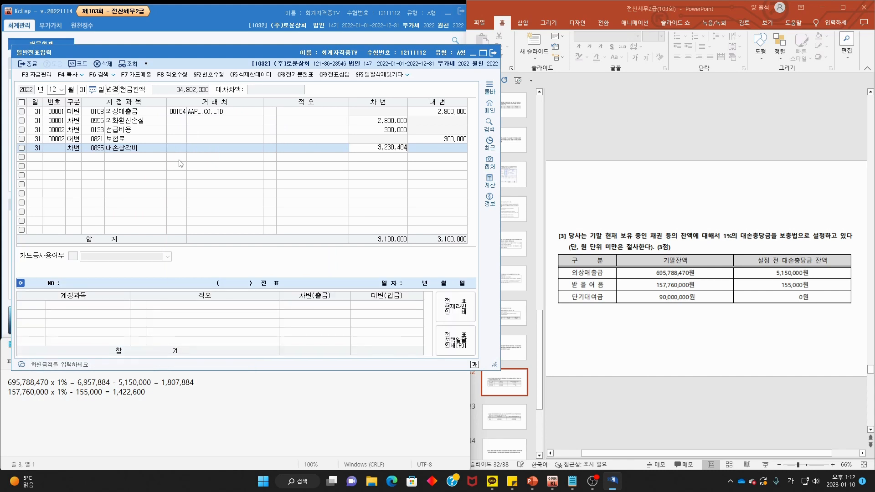
key(Return)
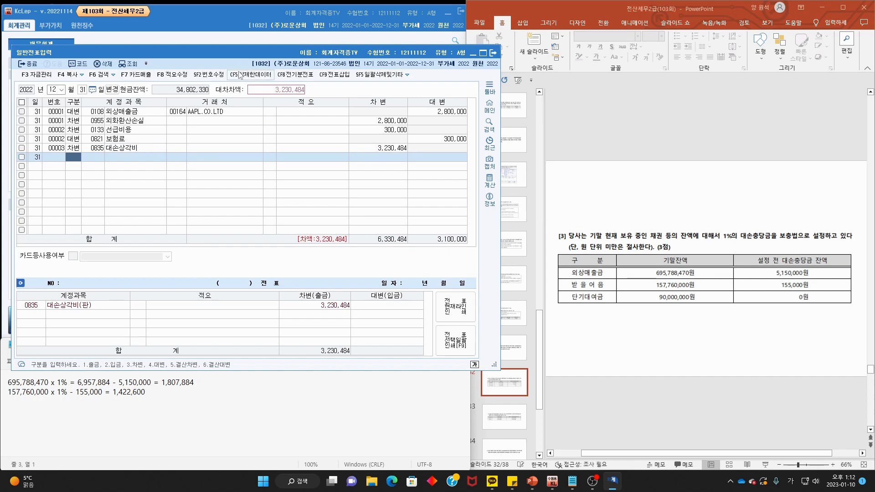
click(230, 14)
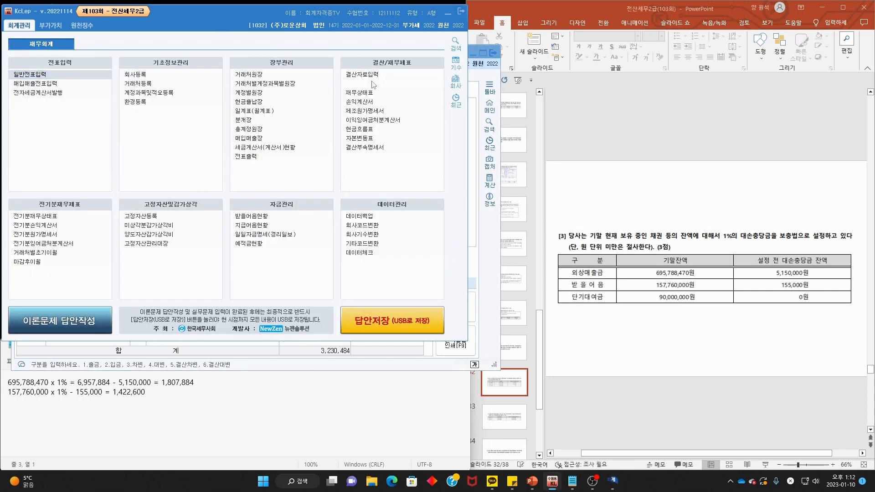
- Check the 0109 대손충당금 ledger balance of 5,150,000 in the December 재무상태표, then return to 일반전표입력
click(378, 93)
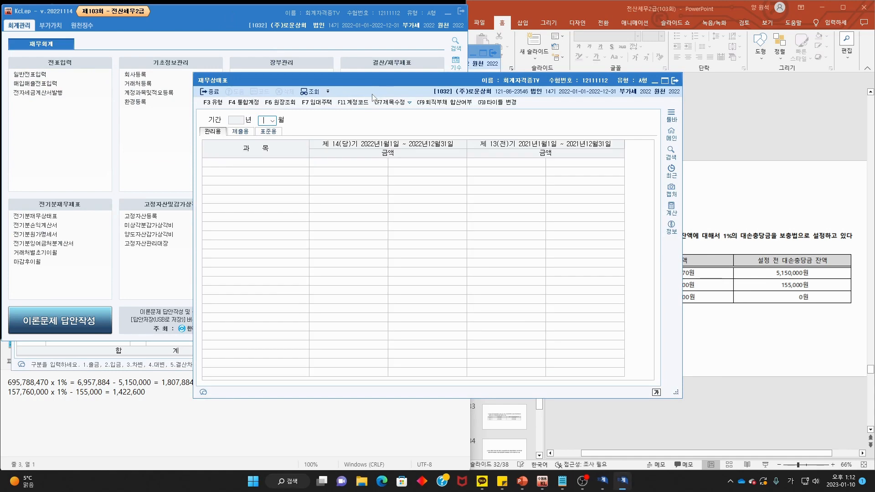
key(Return)
click(520, 265)
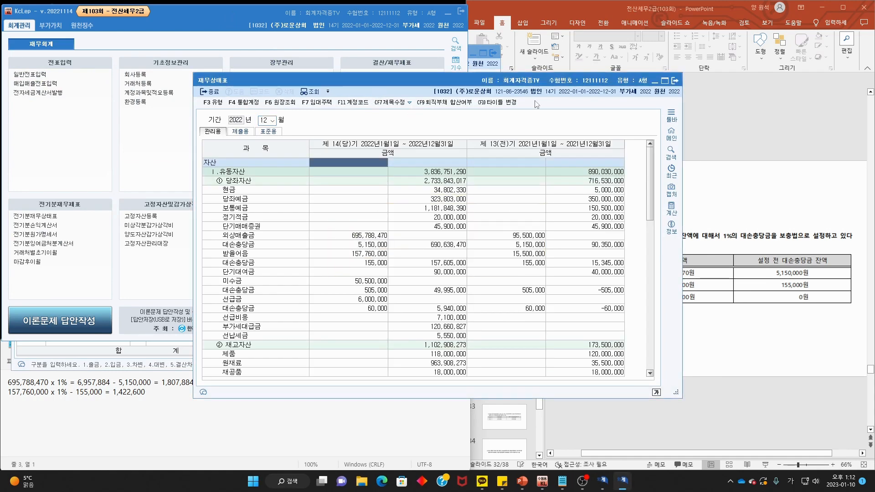
drag(543, 78, 340, 20)
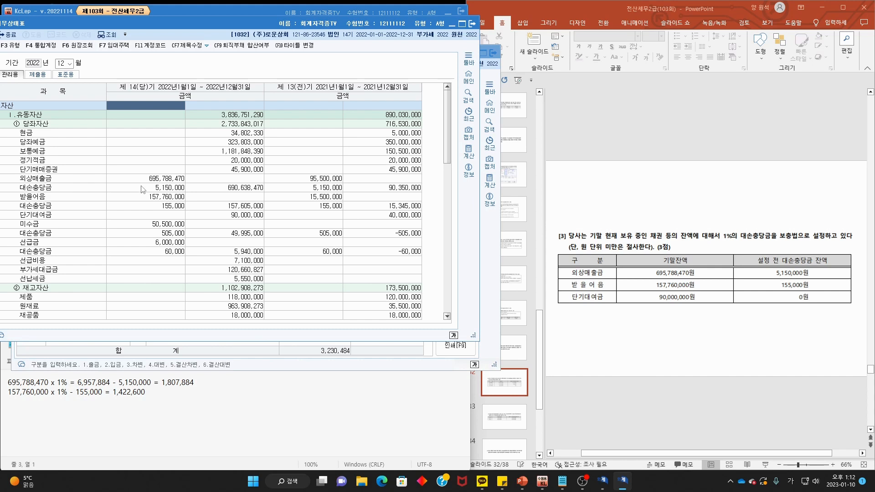
double_click(63, 188)
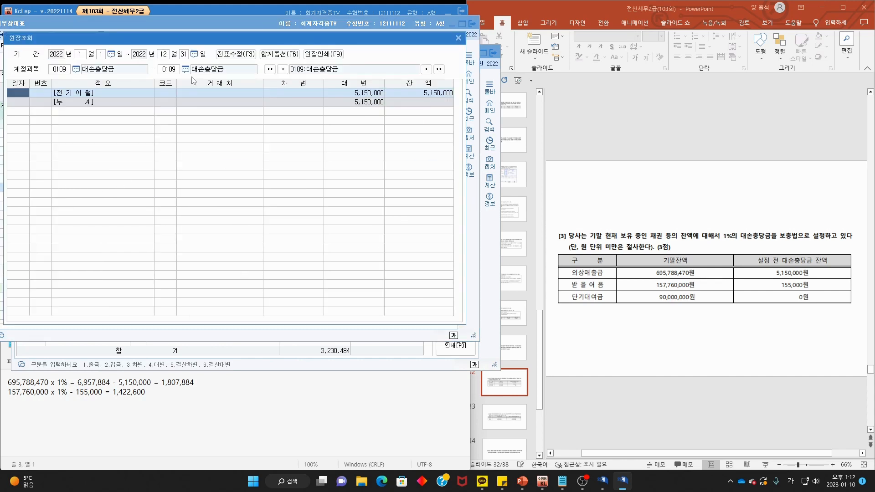
mouse_move(180, 80)
mouse_down()
mouse_move(169, 82)
mouse_move(178, 82)
mouse_up()
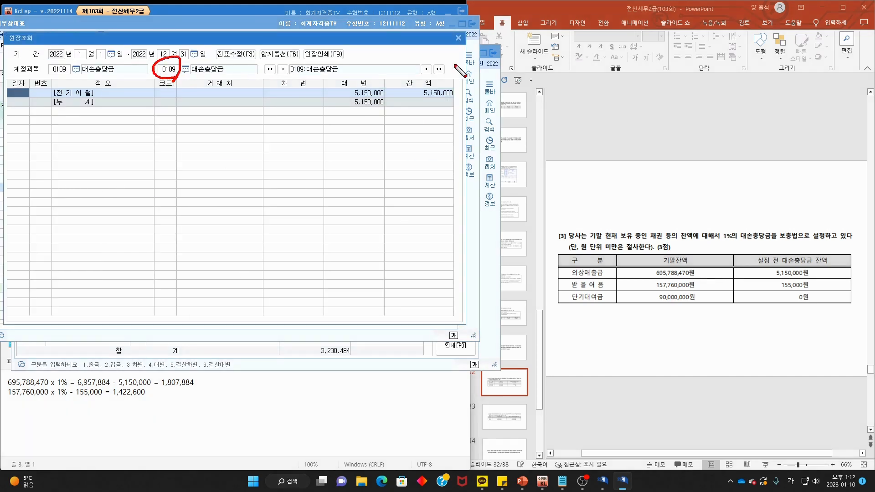
key(Escape)
click(458, 38)
key(Escape)
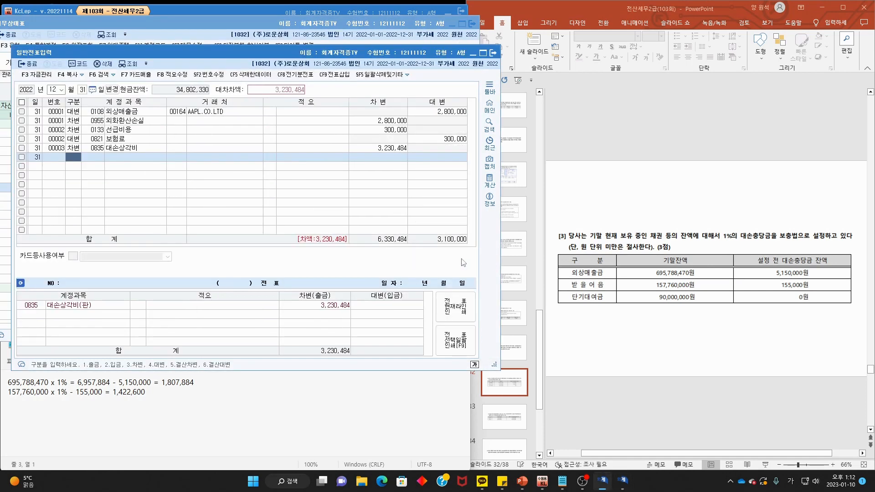
- Credit 0109 대손충당금 1,807,884 on voucher 00003
text(4)
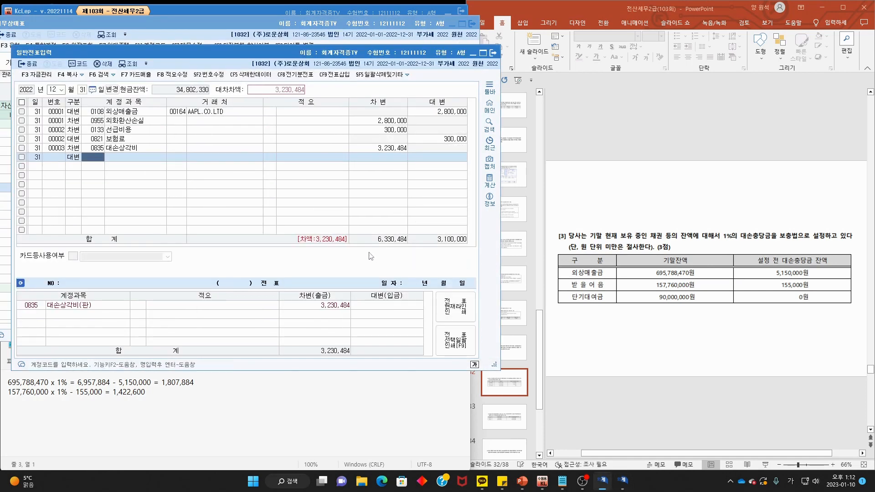
text(10ㅓ)
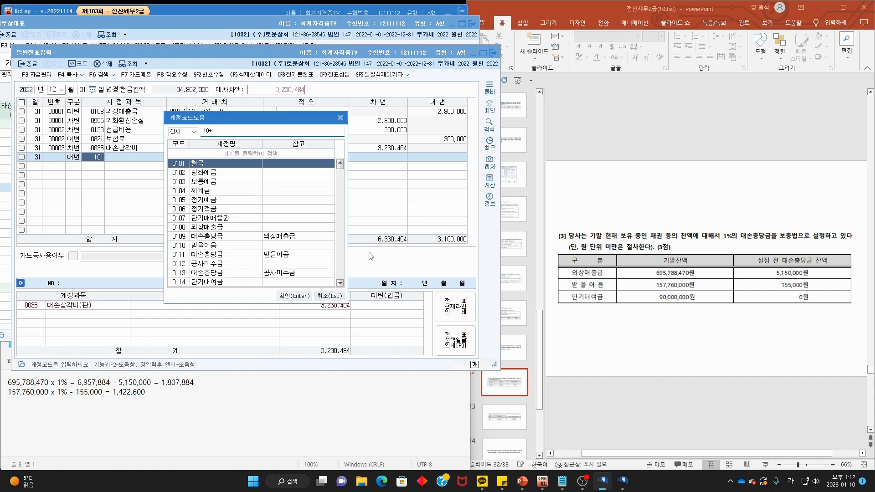
click(340, 117)
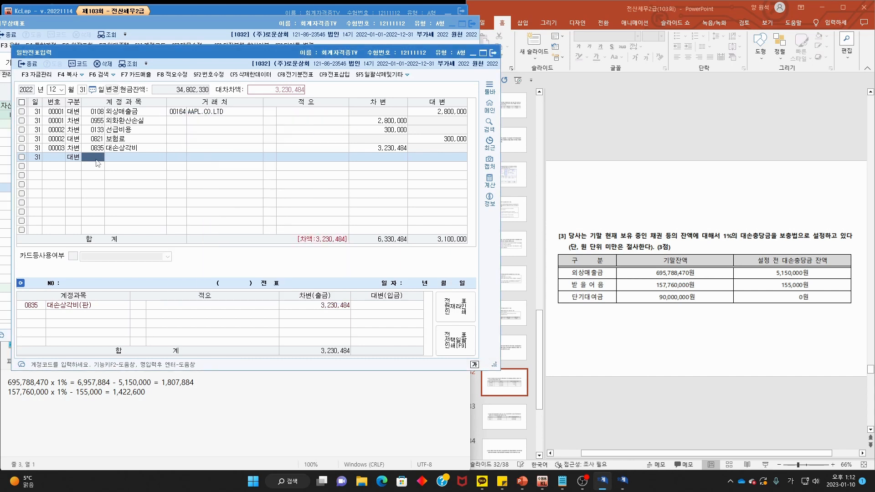
text(109)
key(Return)
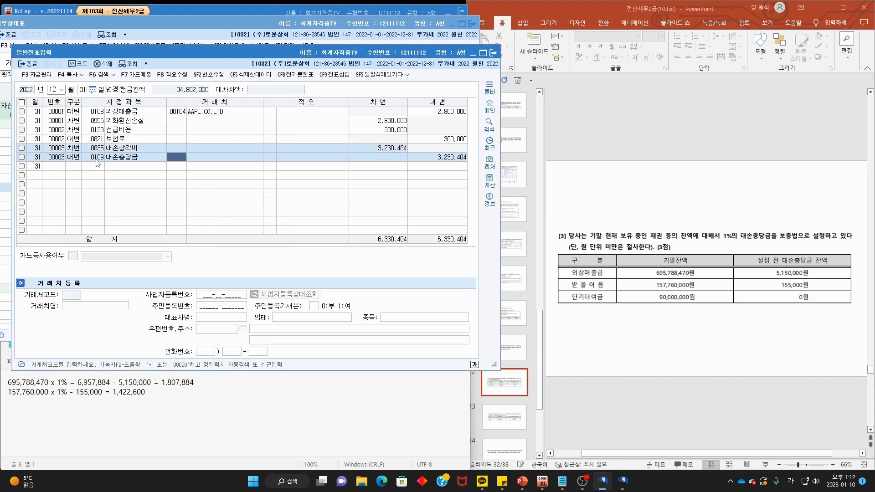
click(460, 159)
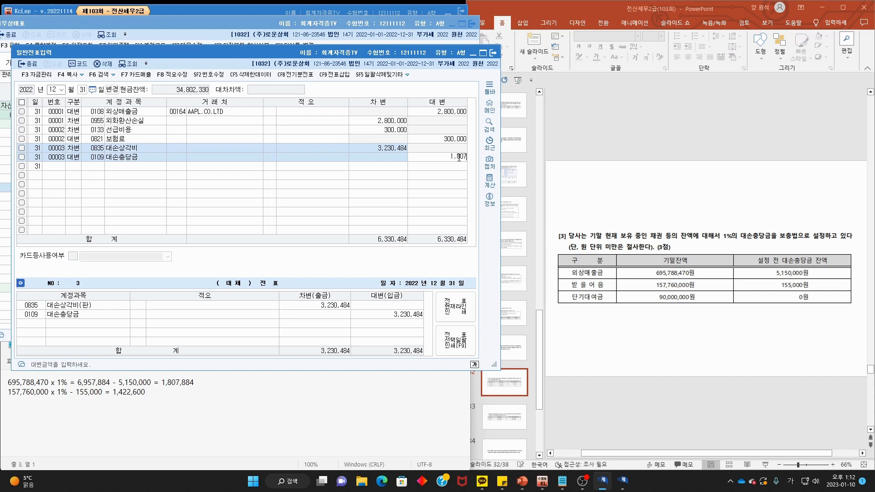
text(1807884)
key(Return)
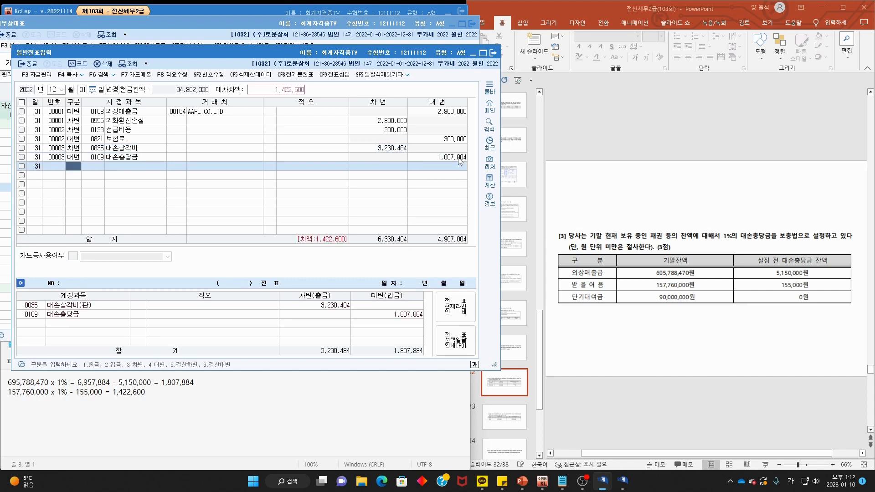
- Check the 받을어음 allowance ledger, then credit 0111 대손충당금 1,422,600 to balance at 6,330,484
text(4)
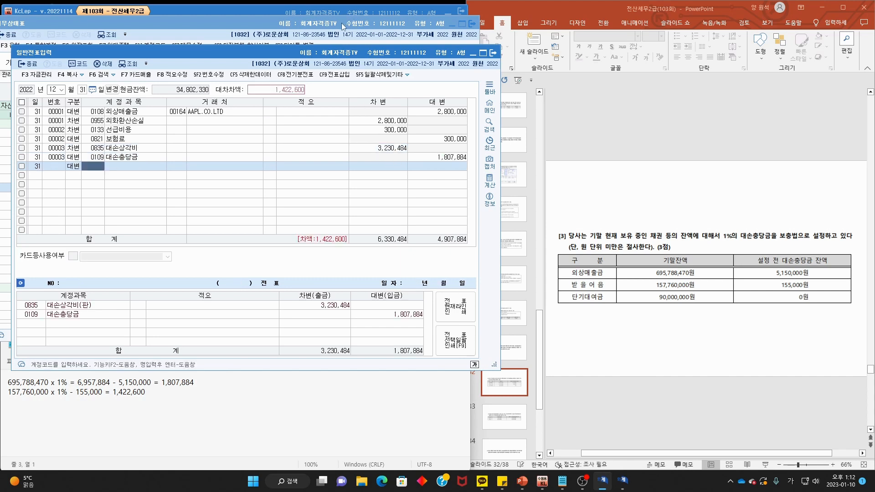
click(344, 27)
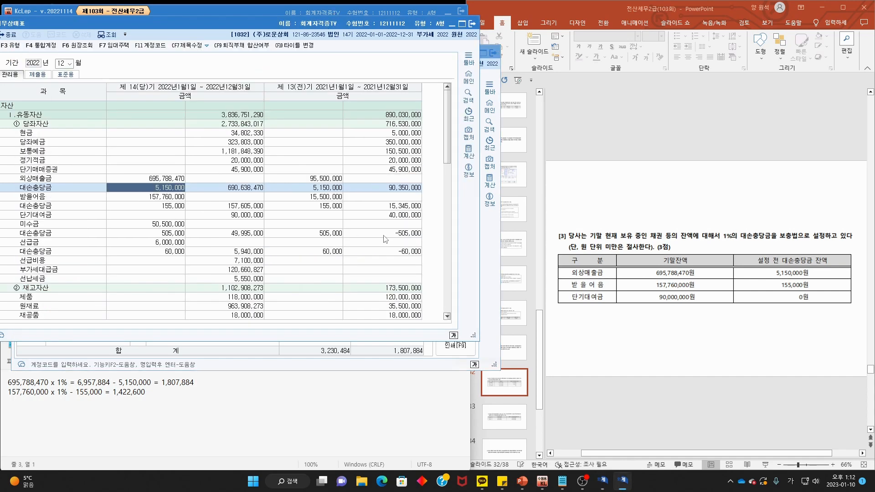
double_click(60, 208)
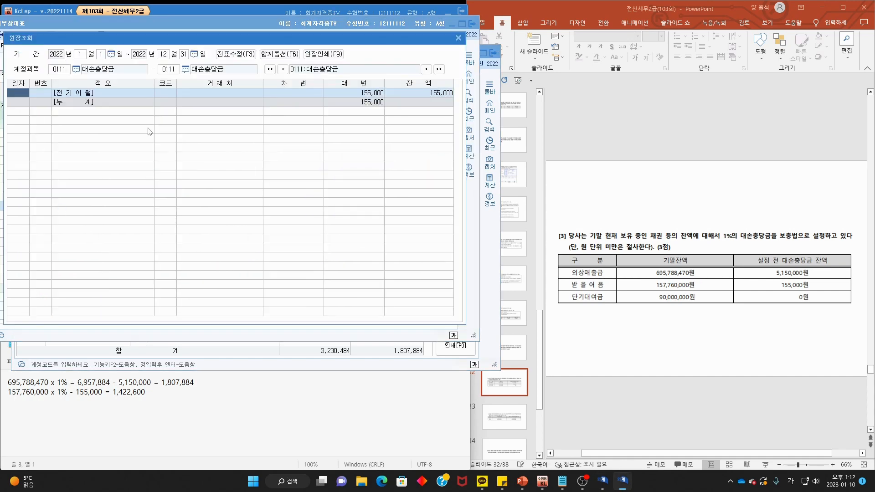
click(459, 38)
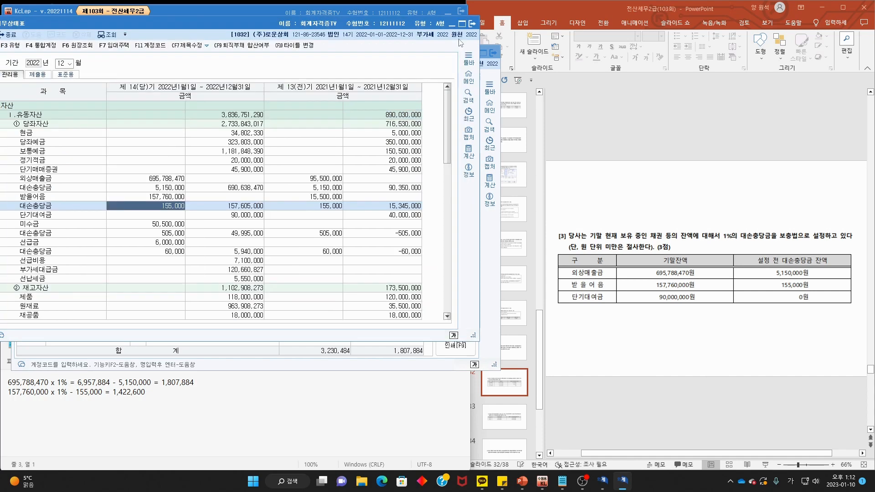
click(494, 268)
text(0111)
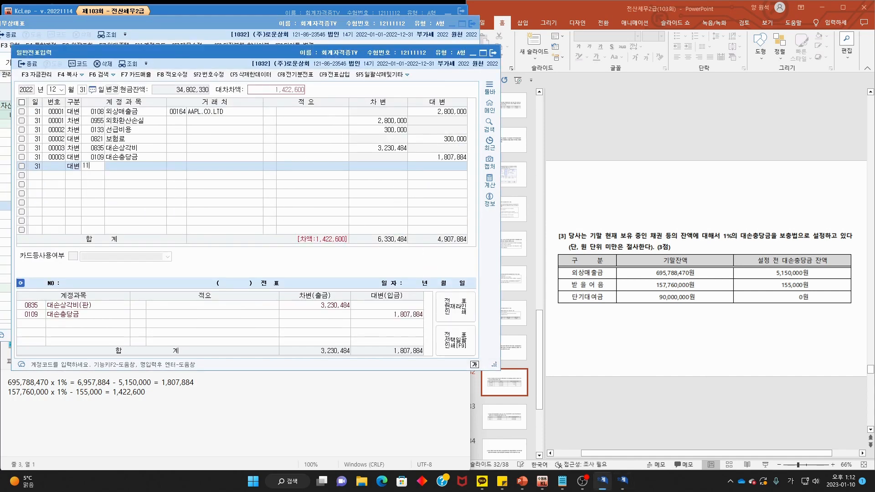
key(Return)
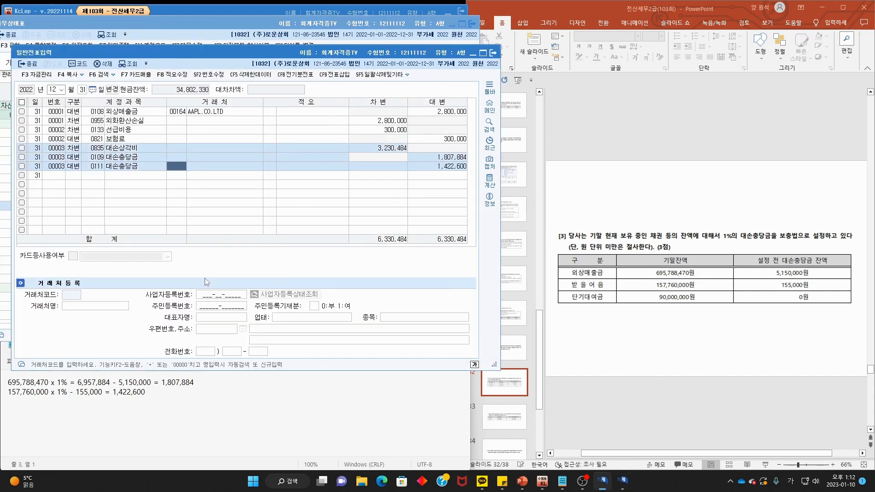
- Debit 0954 기타의대손상각비 900,000 on a new Dec 31 line
click(71, 176)
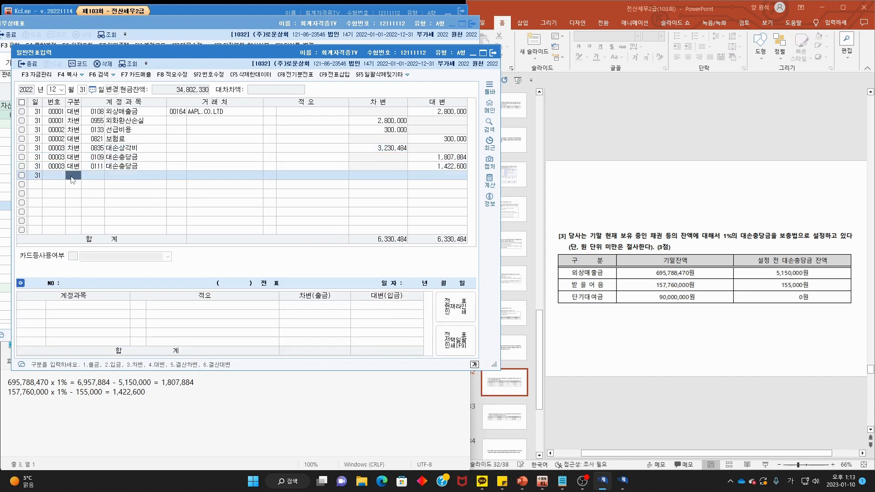
text(3기타)
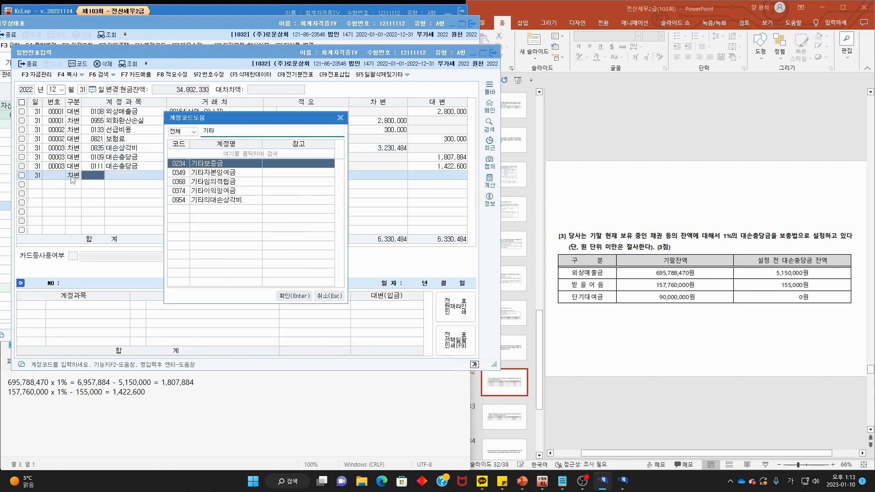
key(BackSpace)
key(BackSpace)
text(대손상)
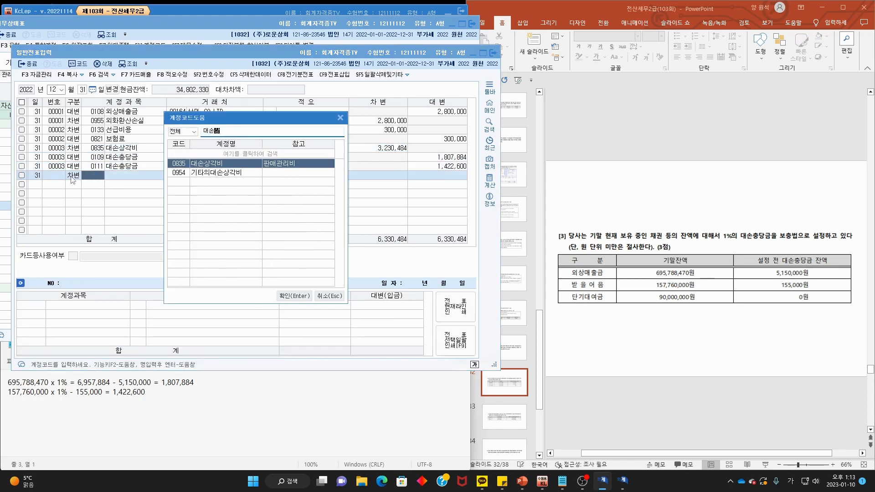
key(Down)
key(Return)
key(Return)
key(Return)
key(Return)
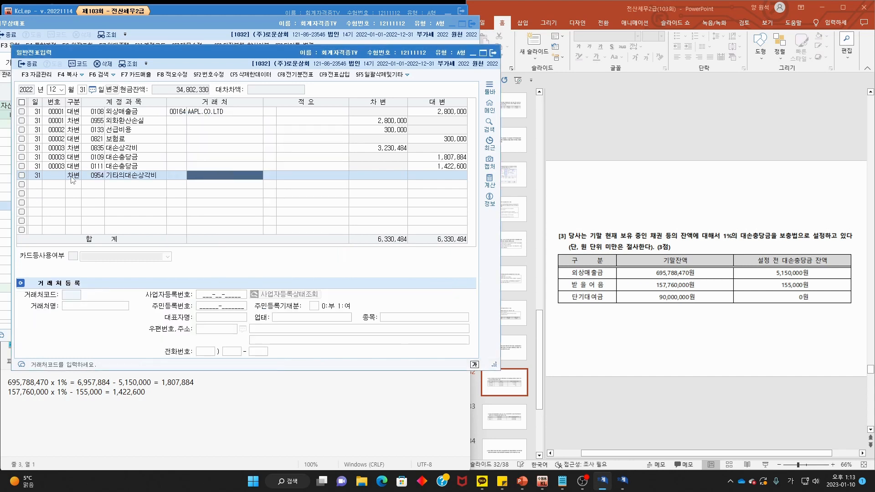
text(90)
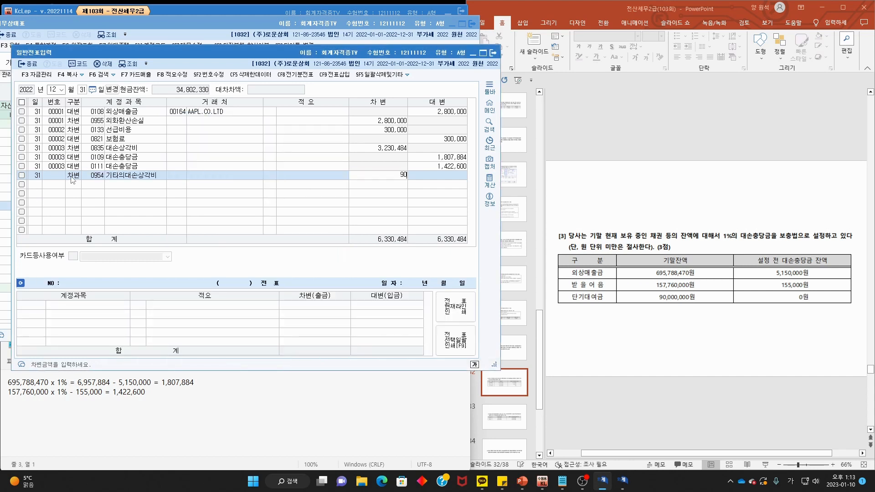
text(0,000)
key(Return)
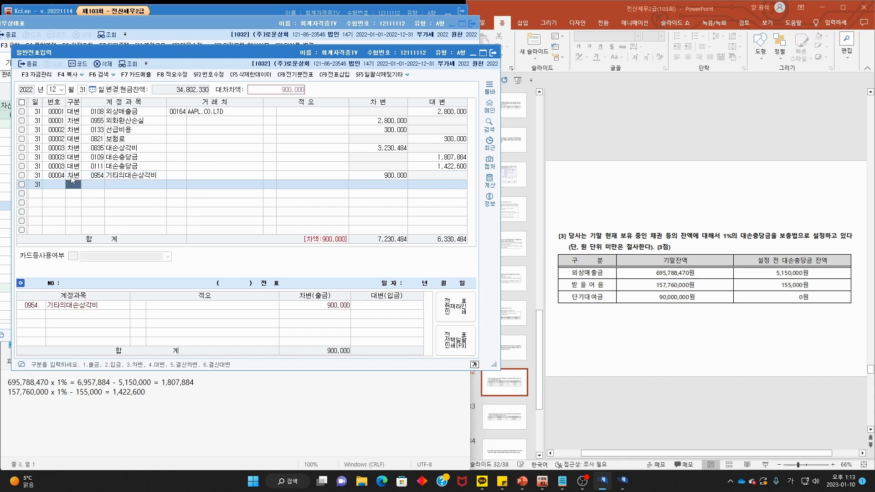
- Start the credit line and check the 0114 단기대여금 ledger from the balance sheet
text(4)
key(Return)
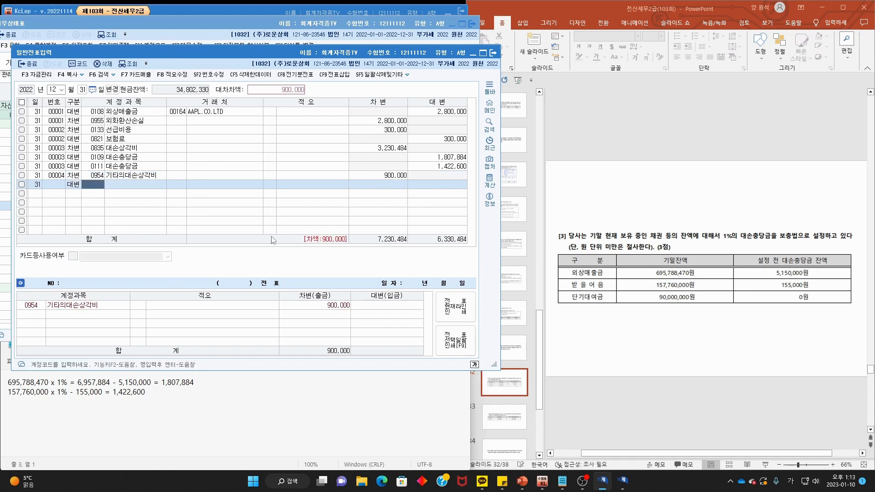
click(279, 21)
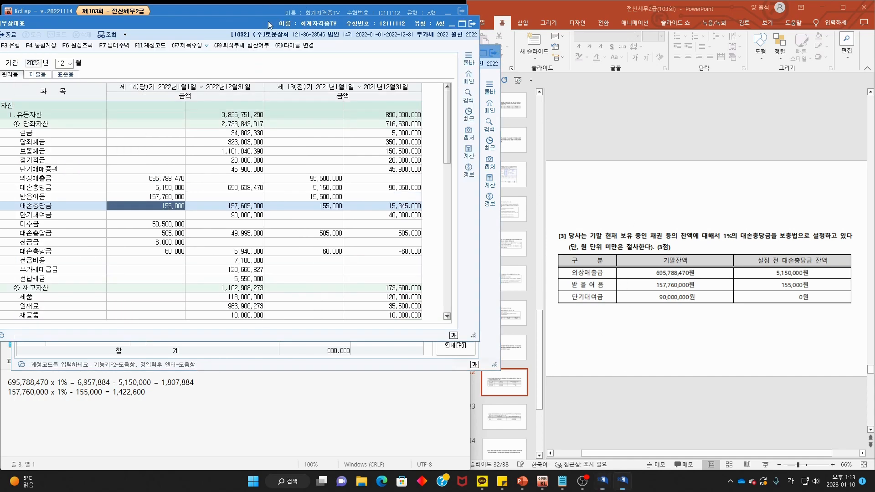
click(53, 216)
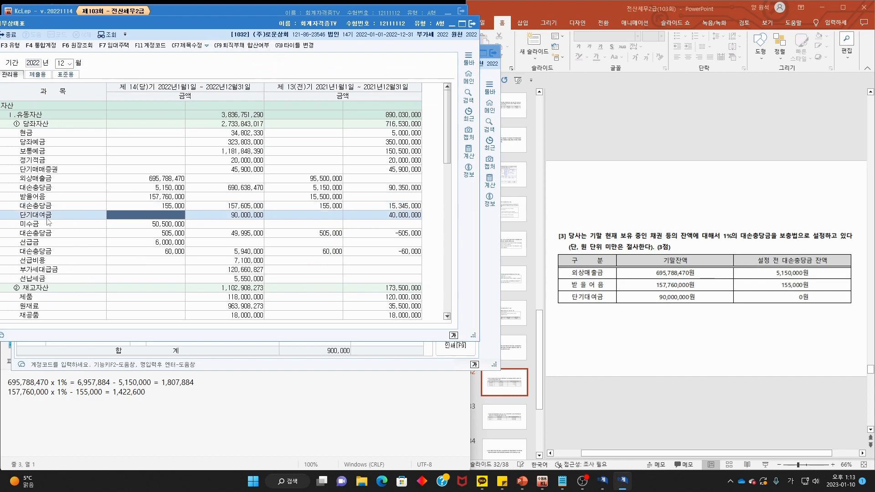
double_click(48, 220)
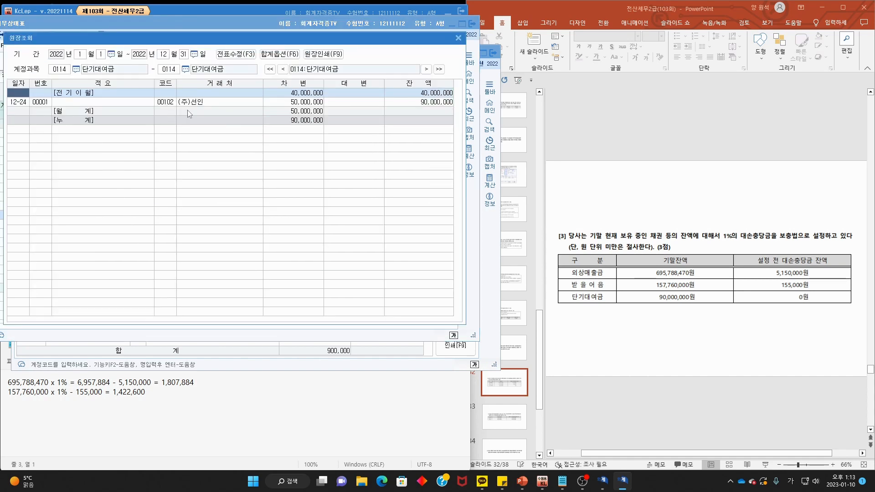
mouse_move(177, 74)
mouse_down()
mouse_move(163, 61)
mouse_move(174, 78)
mouse_up()
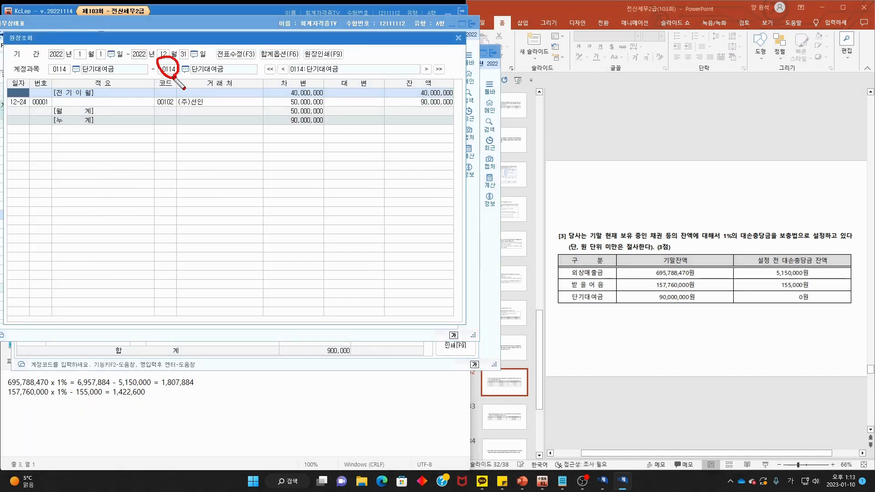
click(459, 37)
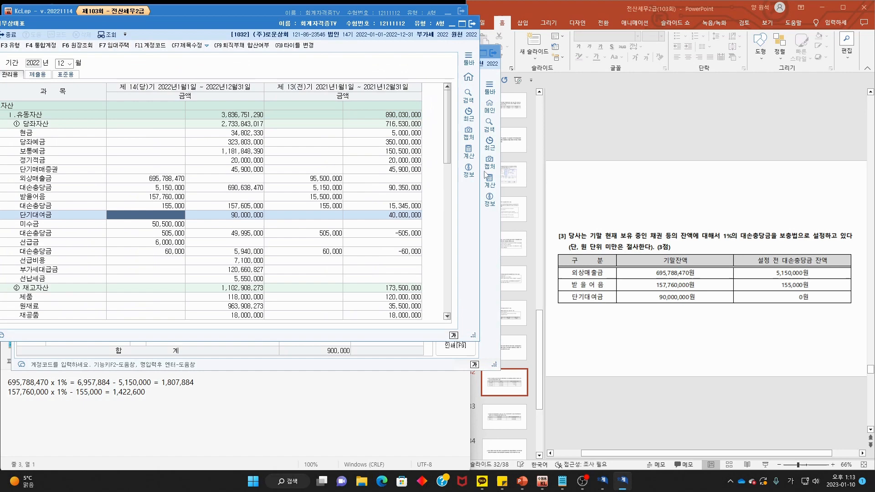
- Credit 0115 대손충당금 900,000, balancing the totals at 7,230,484
click(497, 250)
key(F2)
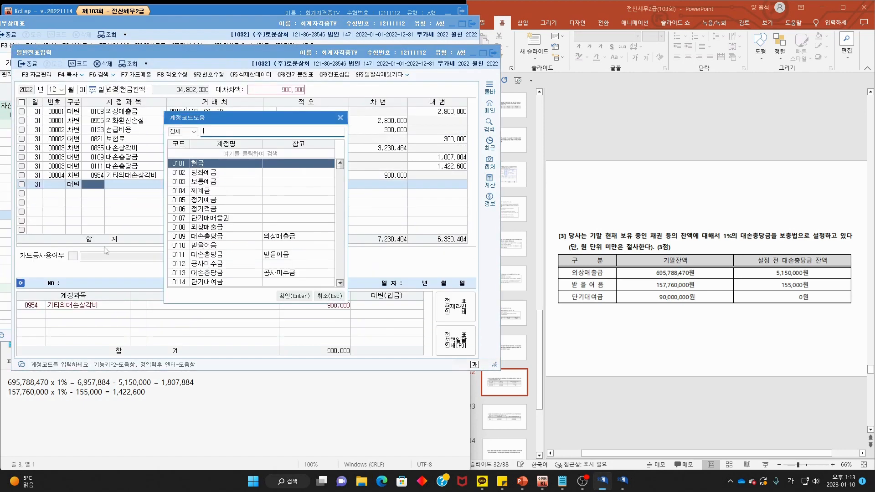
text(대손충)
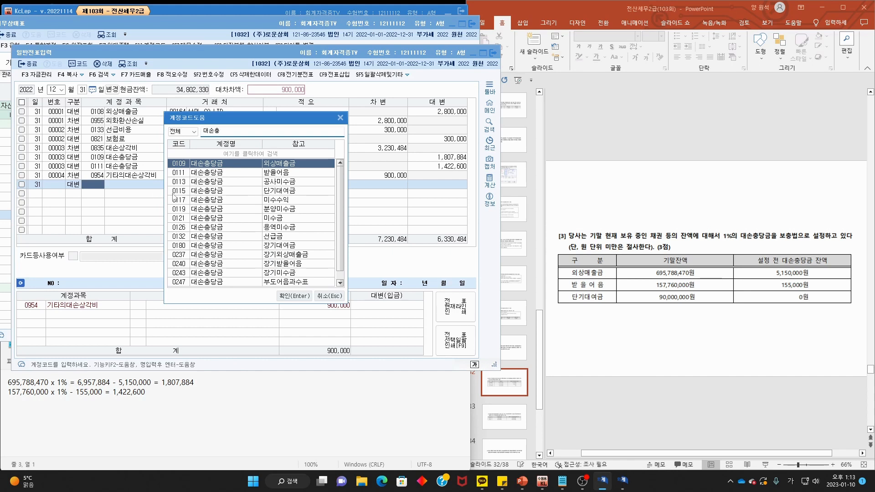
double_click(213, 191)
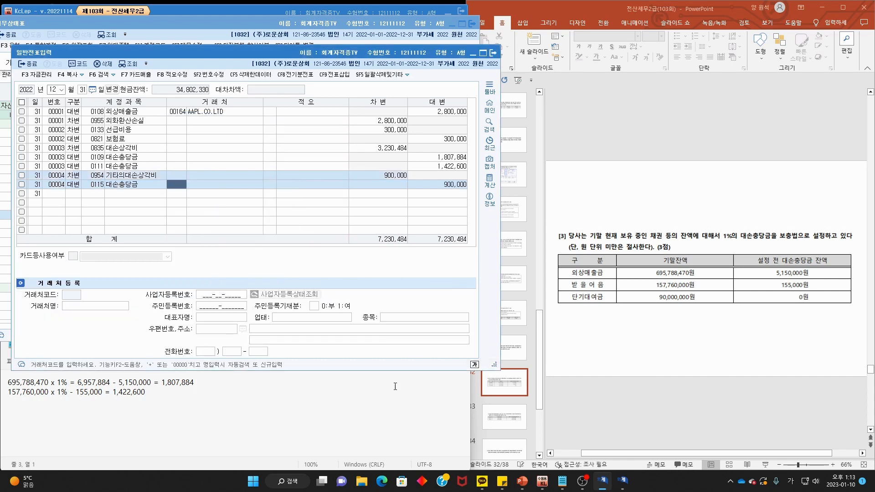
click(649, 337)
- Annotate question [4]'s provision wording and link each department's balance to its 150,000,000 and 200,000,000 estimates
scroll(649, 337, down, 1)
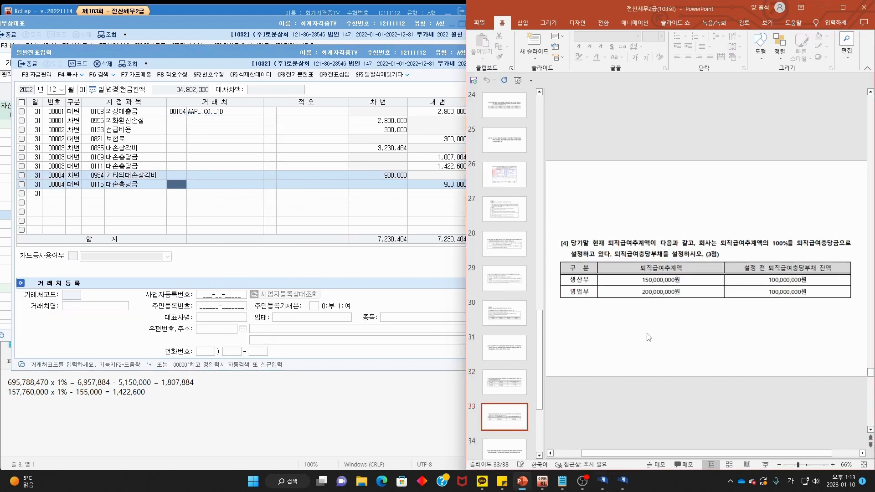
drag(563, 249, 866, 246)
mouse_move(563, 258)
mouse_down()
mouse_move(685, 258)
mouse_move(640, 259)
mouse_move(680, 246)
mouse_up()
mouse_move(584, 267)
mouse_down()
mouse_move(591, 263)
mouse_move(589, 288)
mouse_move(601, 279)
mouse_up()
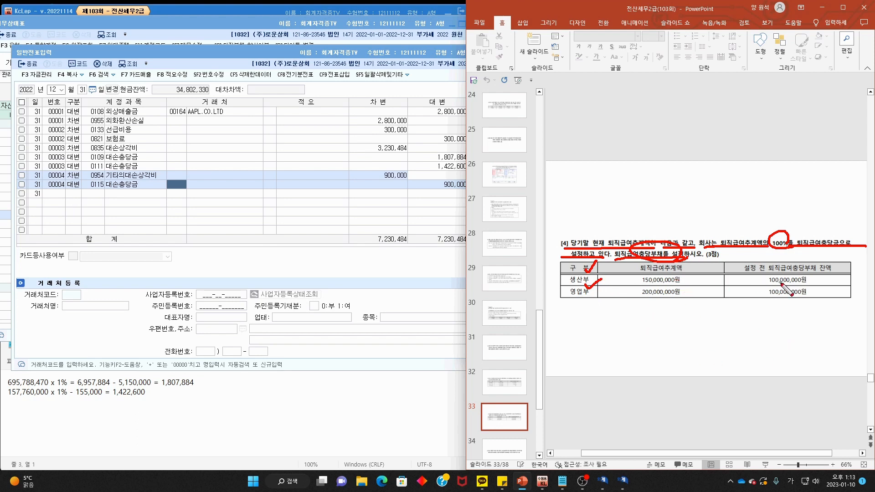
mouse_move(773, 283)
mouse_down()
mouse_move(687, 287)
mouse_move(717, 274)
mouse_move(724, 284)
mouse_up()
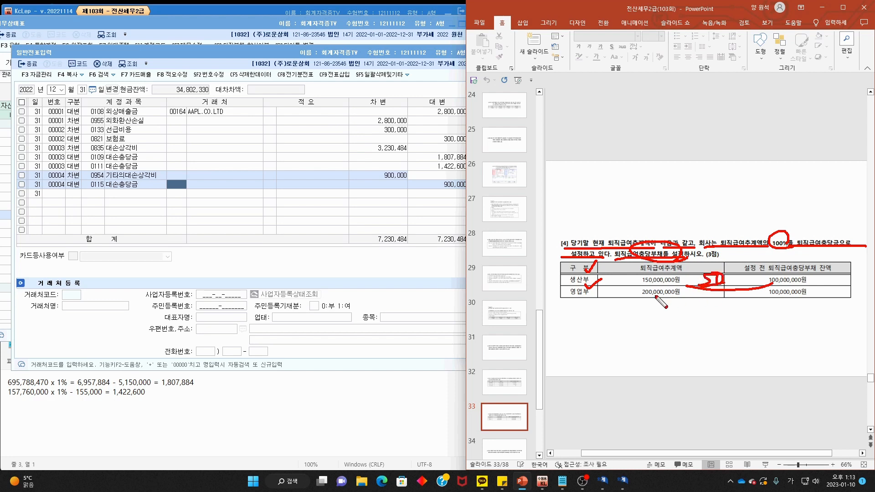
mouse_move(779, 296)
mouse_down()
mouse_move(684, 294)
mouse_move(706, 322)
mouse_move(721, 306)
mouse_move(738, 306)
mouse_up()
key(Escape)
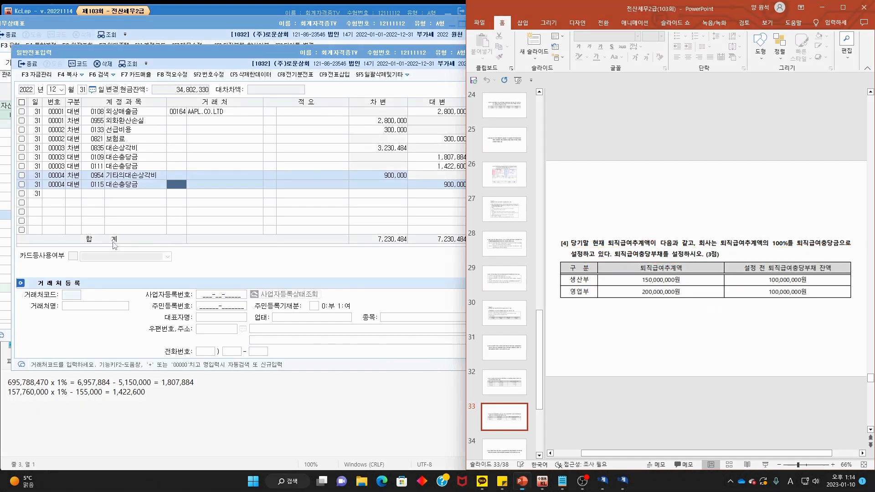
- Debit 0508 퇴직급여 50,000,000 for production on Dec 31 voucher 00005
click(70, 193)
text(3)
key(Return)
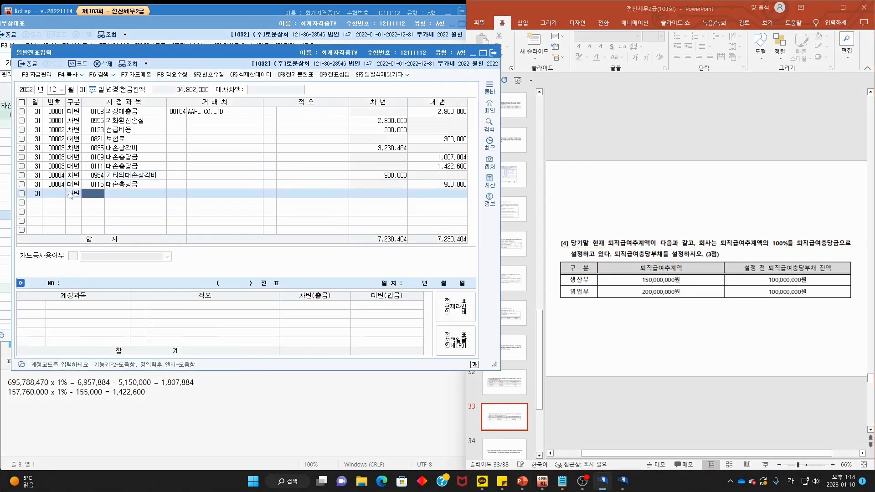
text(퇴직급여)
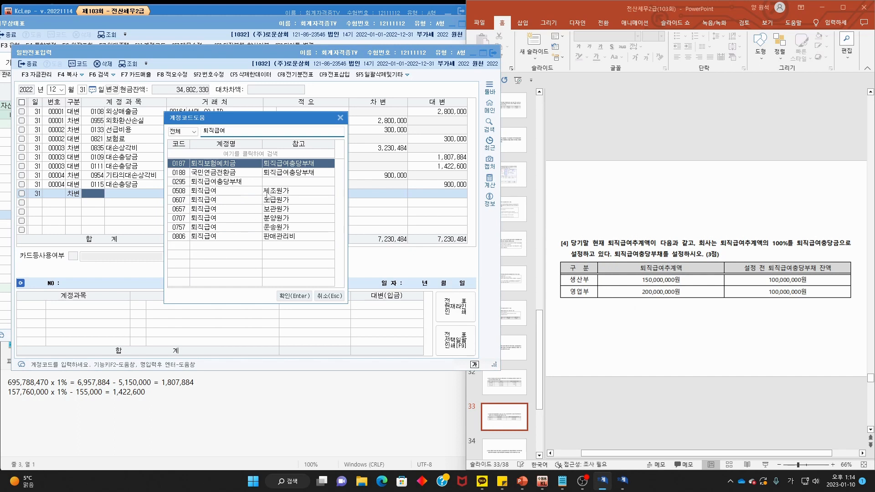
double_click(268, 191)
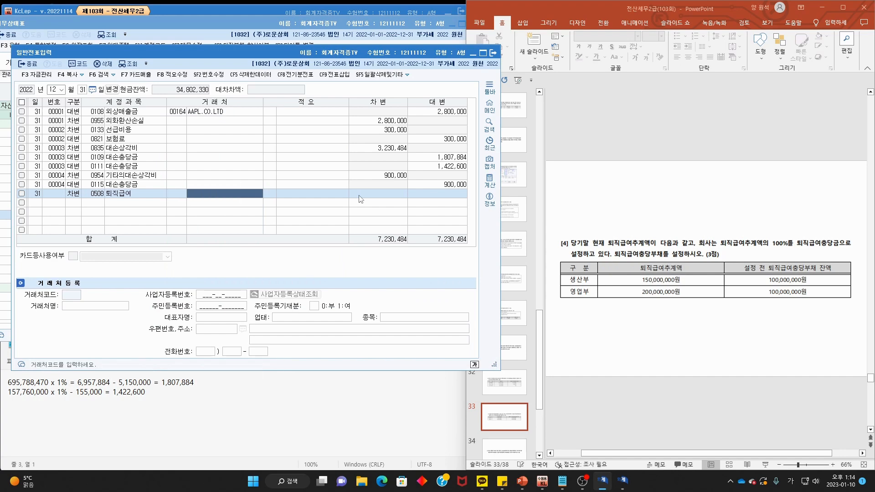
text(500)
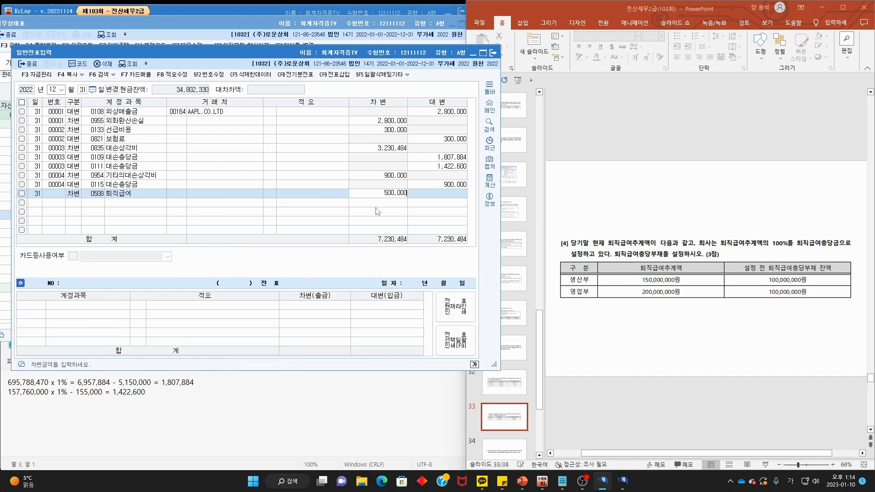
key(Return)
- Debit 0806 퇴직급여 100,000,000 for sales-admin
text(3)
key(Return)
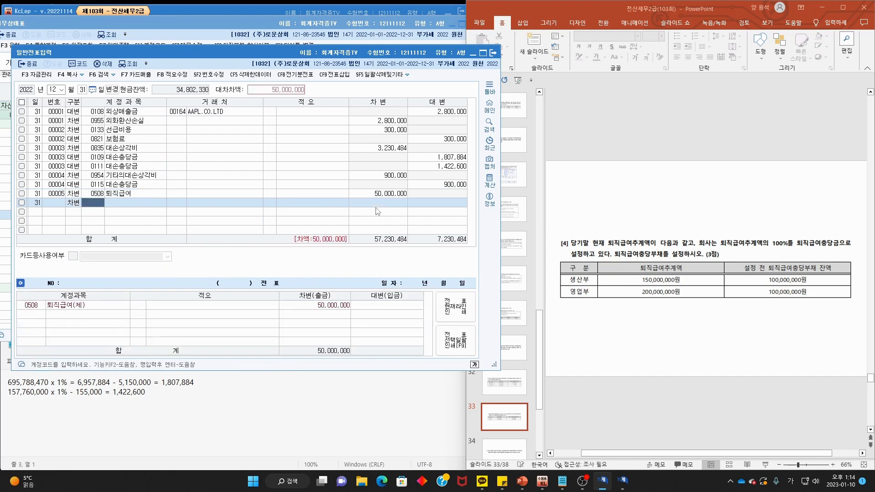
text(퇴직급여)
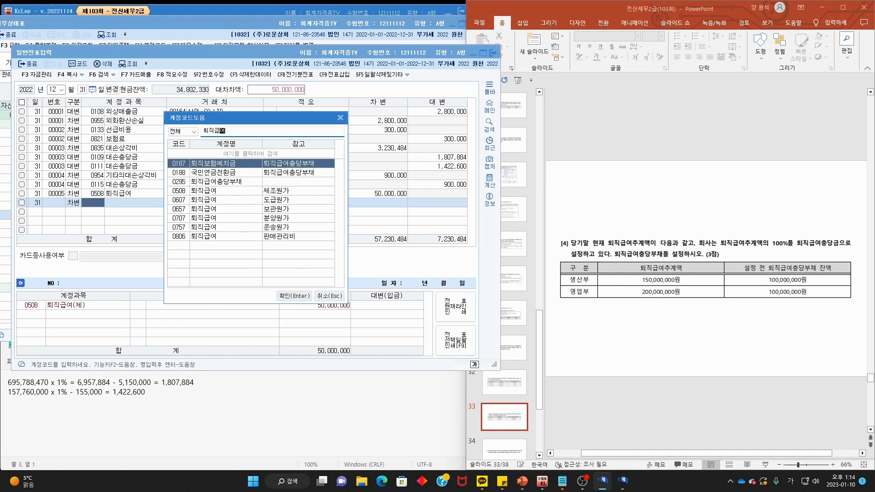
double_click(263, 237)
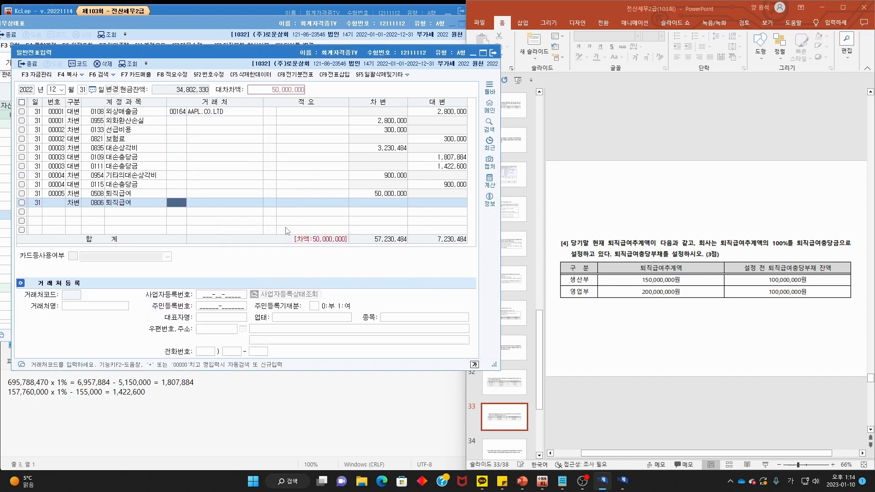
key(Return)
key(Return)
key(Return)
text(100,000,000)
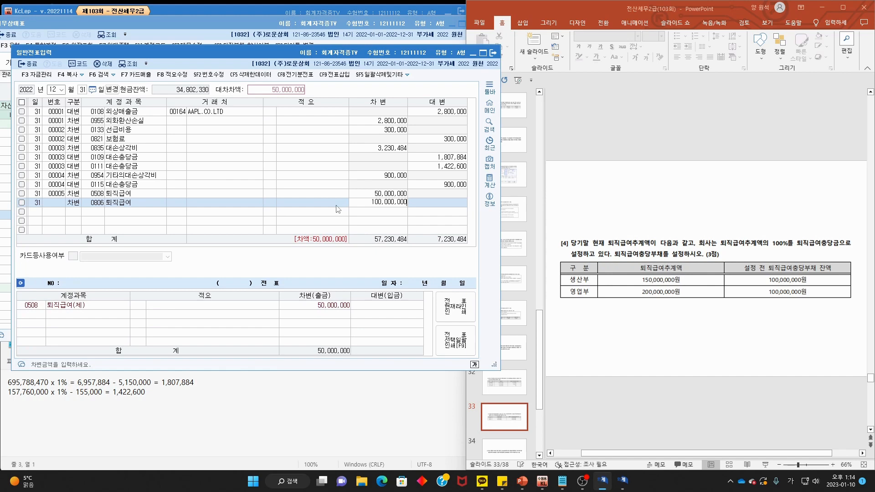
key(Return)
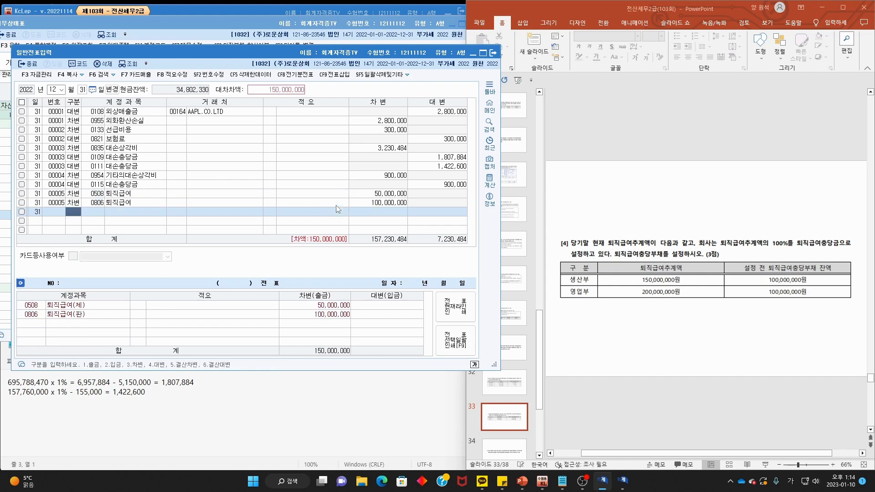
- Credit 0295 퇴직급여충당부채 150,000,000, balancing totals at 157,230,484
text(4)
key(Return)
key(F2)
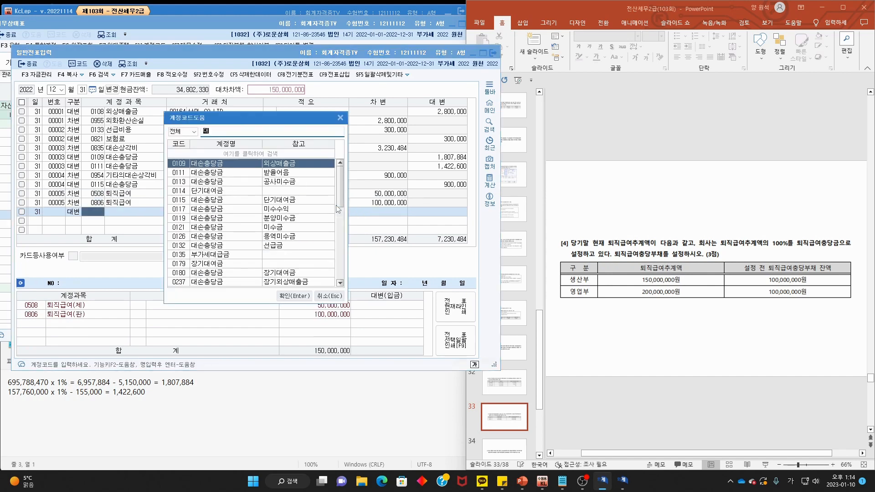
text(퇴)
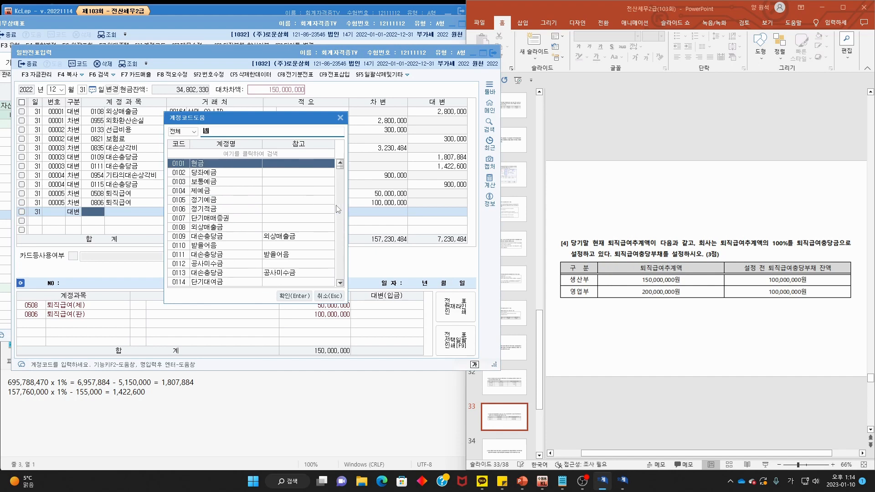
text(직급여충)
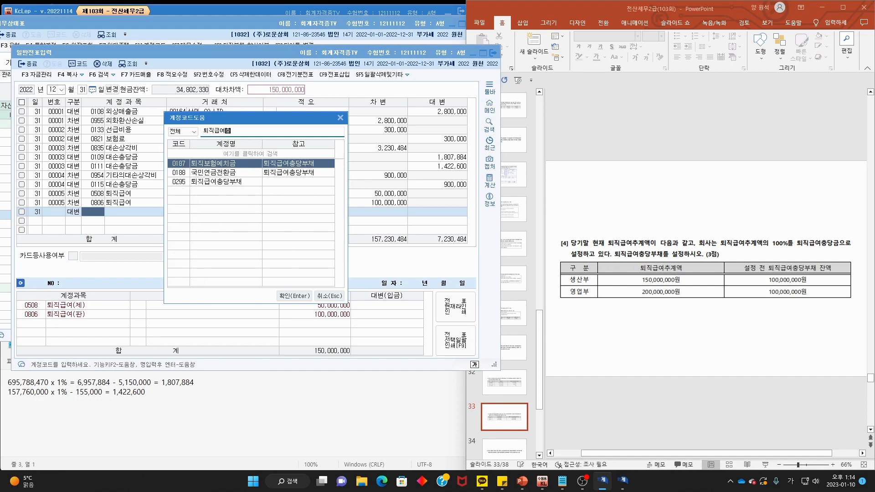
key(Down)
key(Down)
key(Return)
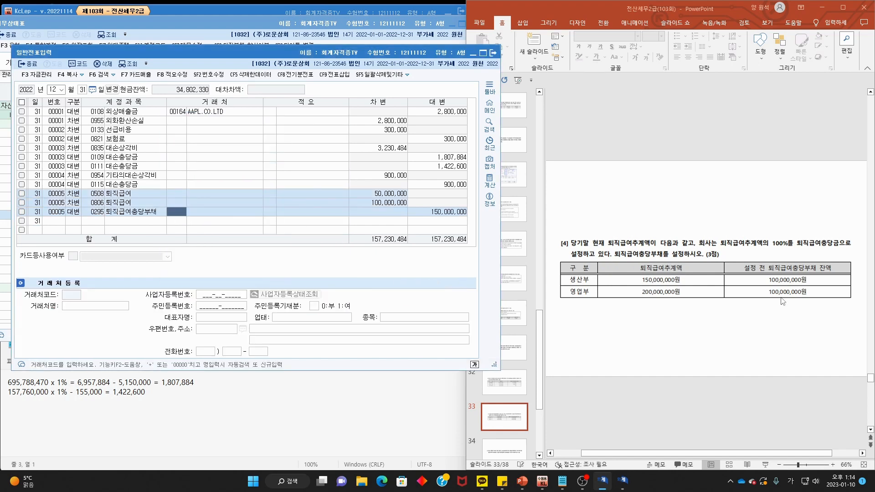
click(737, 192)
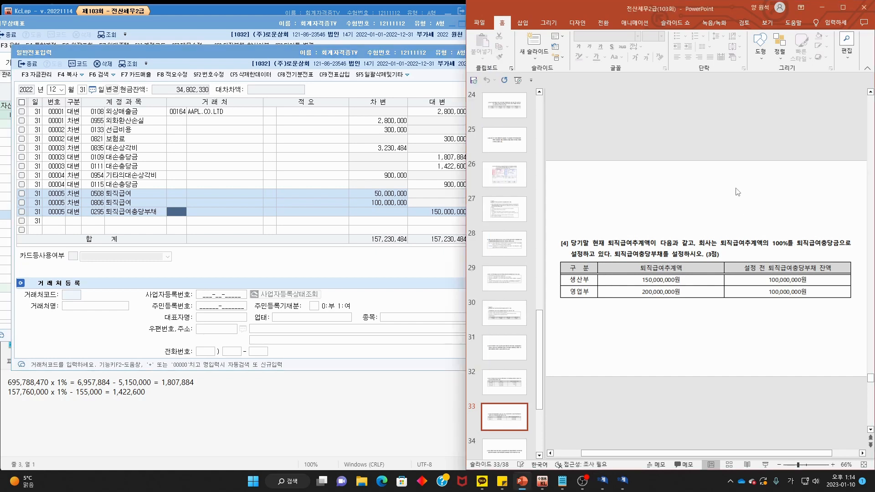
- Mark up question [5] on slide 34 (12,000,000 tax, 550,000 withholding, 5,000,000 prepayment), then return to the KcLep balance sheet
scroll(737, 192, down, 1)
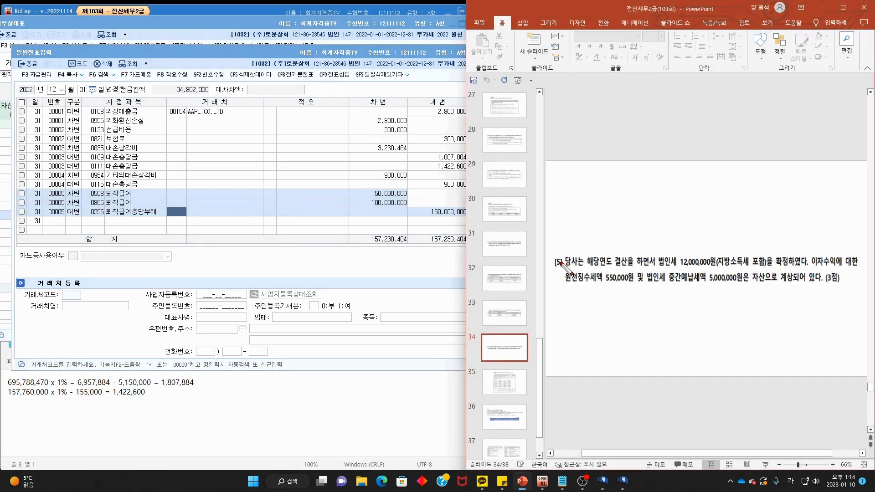
drag(584, 268, 861, 265)
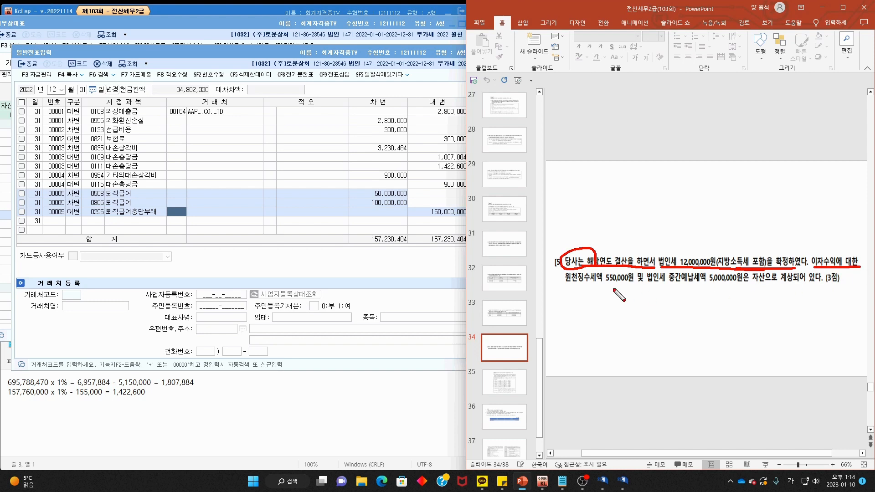
drag(564, 287, 807, 286)
drag(619, 266, 635, 258)
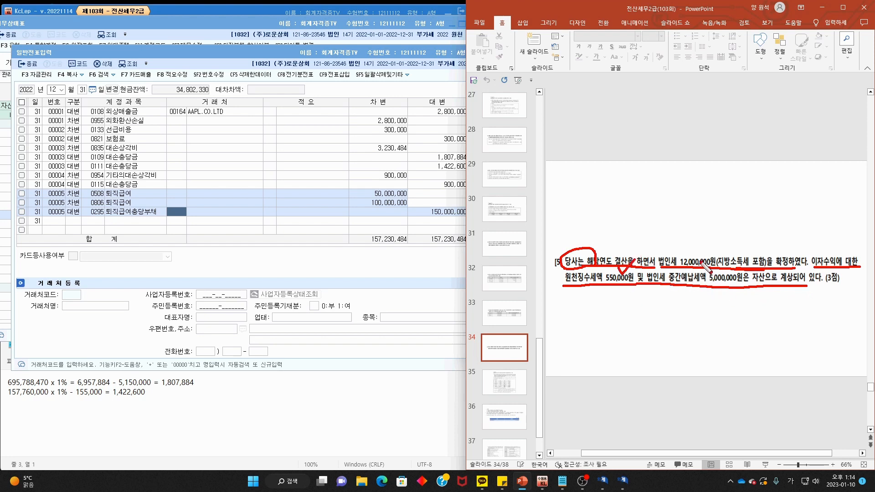
mouse_move(702, 263)
mouse_down()
mouse_move(717, 277)
mouse_move(750, 249)
mouse_up()
key(Escape)
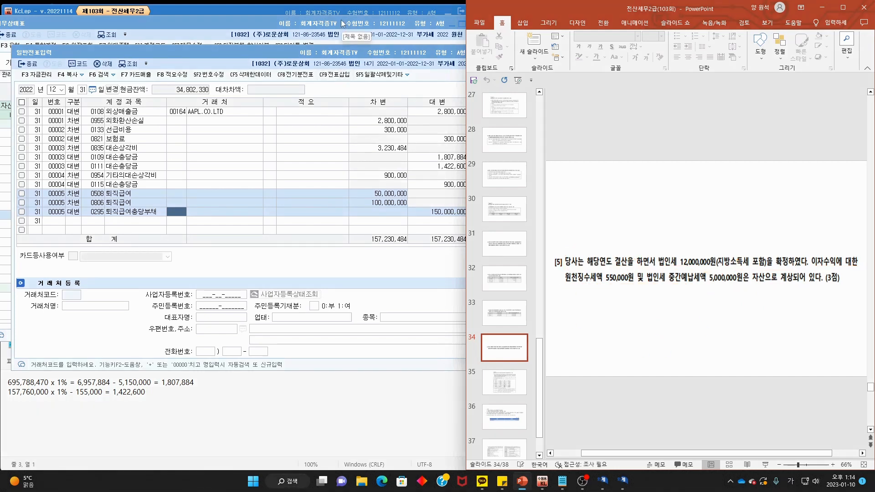
click(341, 20)
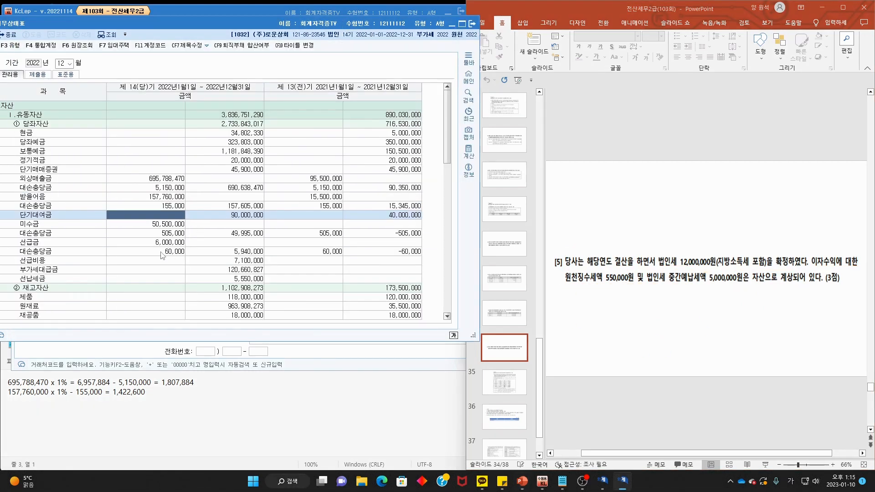
- Match the 5,550,000 선납세금 balance to the slide's amounts, then close the balance sheet
scroll(161, 255, down, 2)
mouse_move(49, 231)
mouse_down()
mouse_move(28, 230)
mouse_move(50, 221)
mouse_up()
mouse_move(232, 226)
mouse_down()
mouse_move(264, 225)
mouse_move(227, 229)
mouse_move(241, 232)
mouse_up()
drag(596, 283, 635, 282)
mouse_move(644, 284)
mouse_down()
mouse_move(745, 272)
mouse_move(592, 284)
mouse_move(625, 256)
mouse_move(699, 247)
mouse_up()
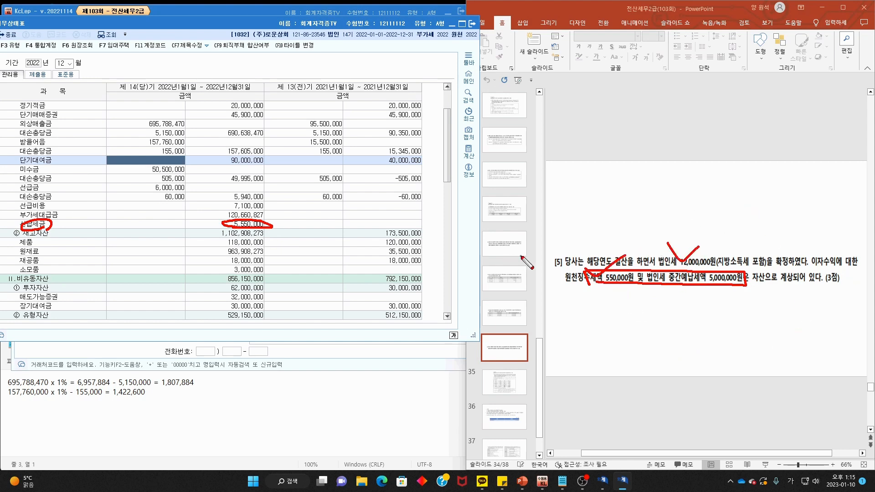
key(Escape)
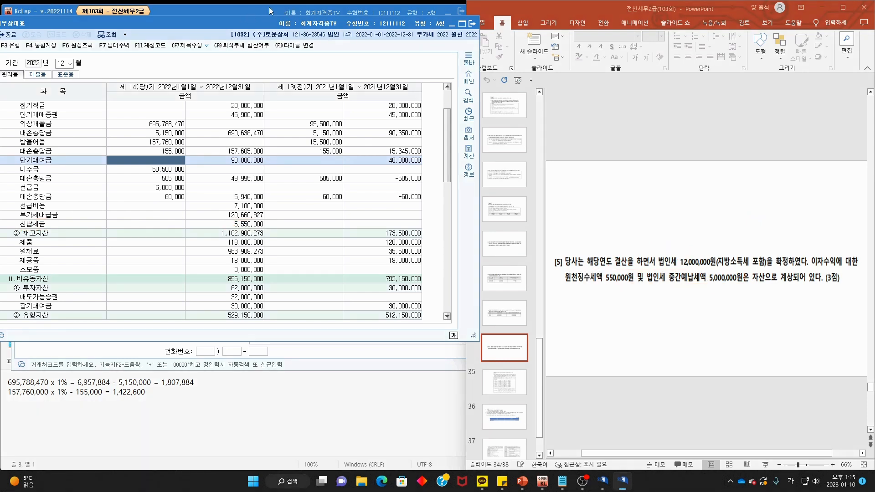
click(472, 24)
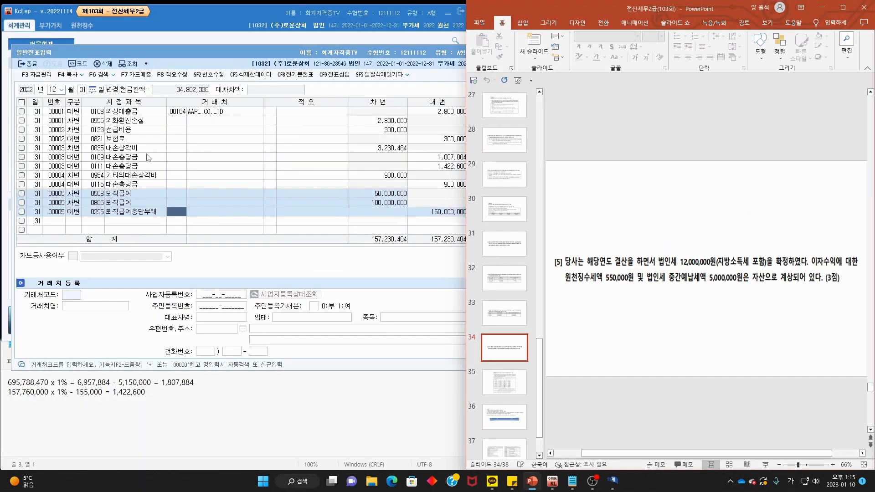
- On a new Dec 31 line, debit 0998 법인세등 for 12,000,000
click(76, 221)
text(3)
key(Return)
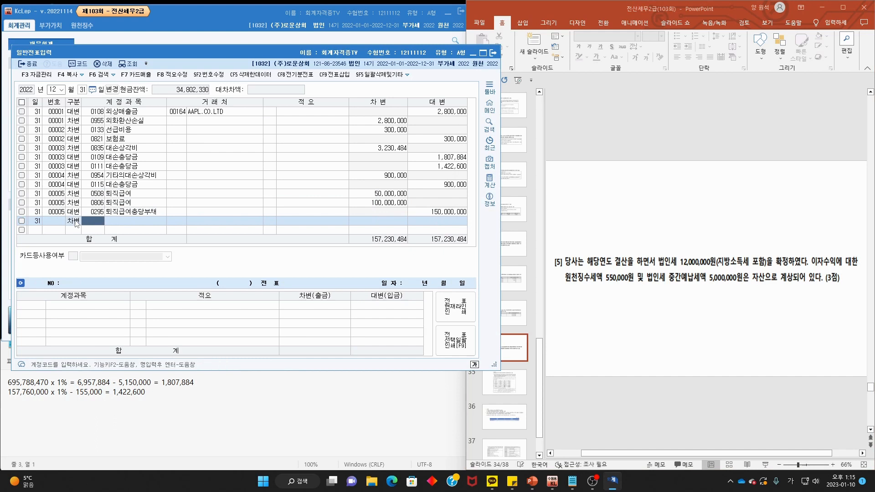
key(F2)
text(법인세)
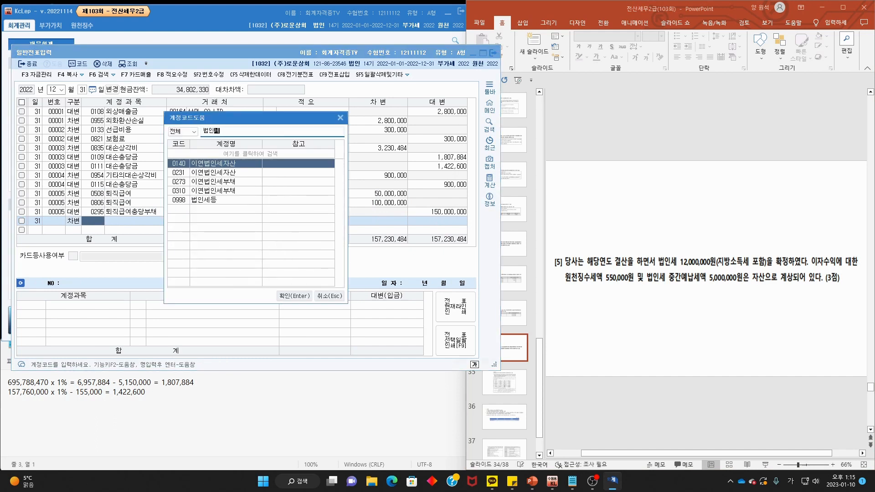
double_click(214, 201)
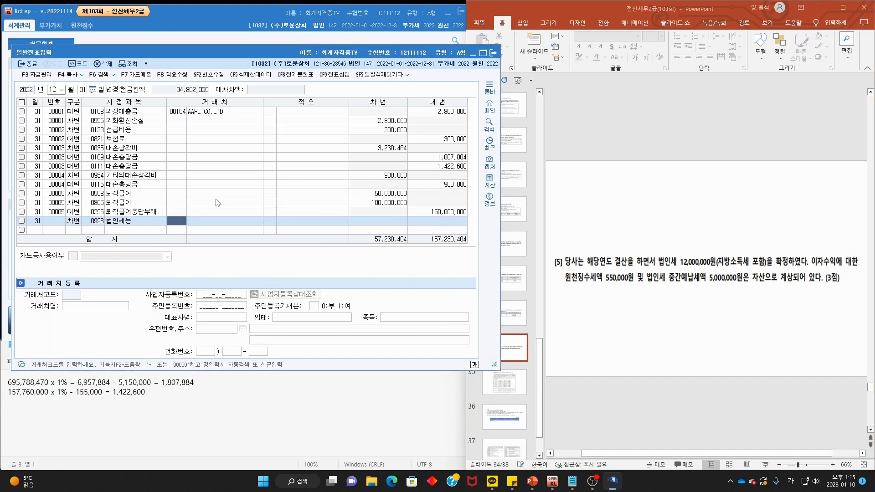
key(Return)
key(Return)
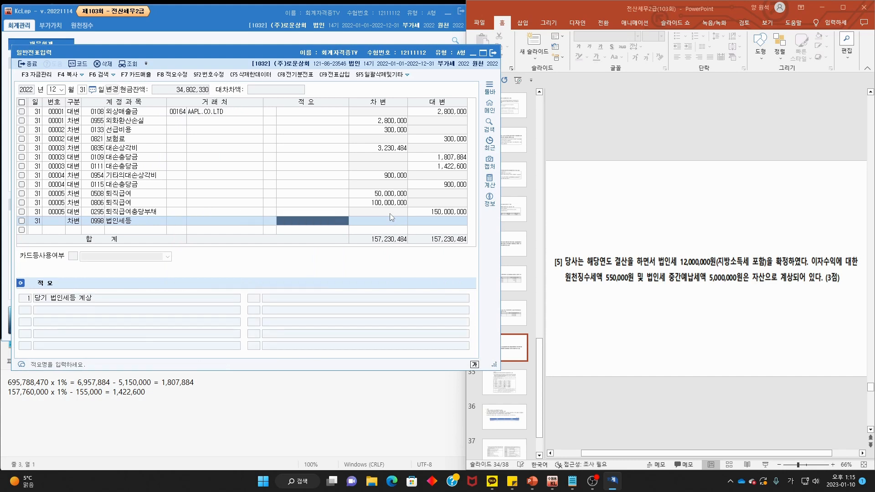
text(120)
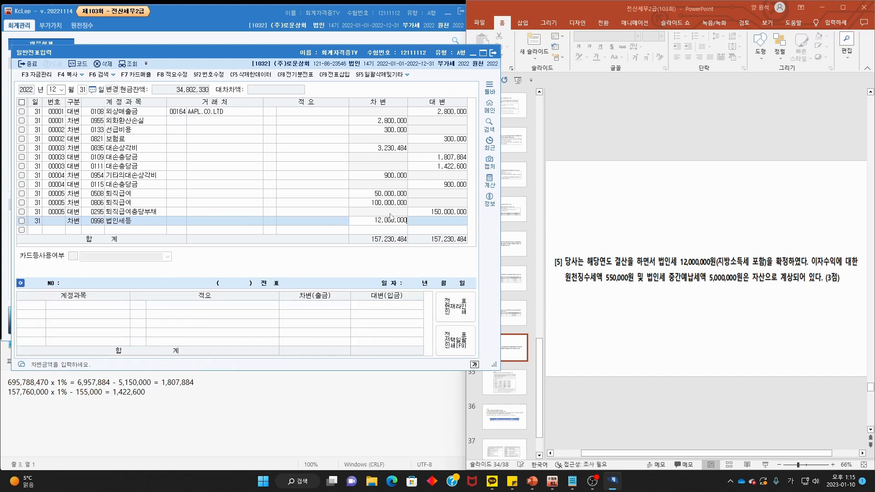
key(Return)
- Credit 0136 선납세금 for 5,550,000
key(4)
key(Return)
text(선납)
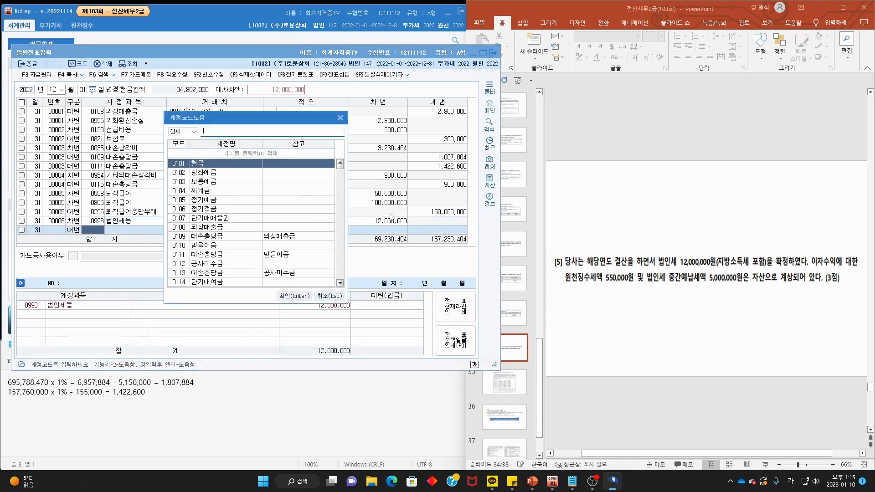
key(Return)
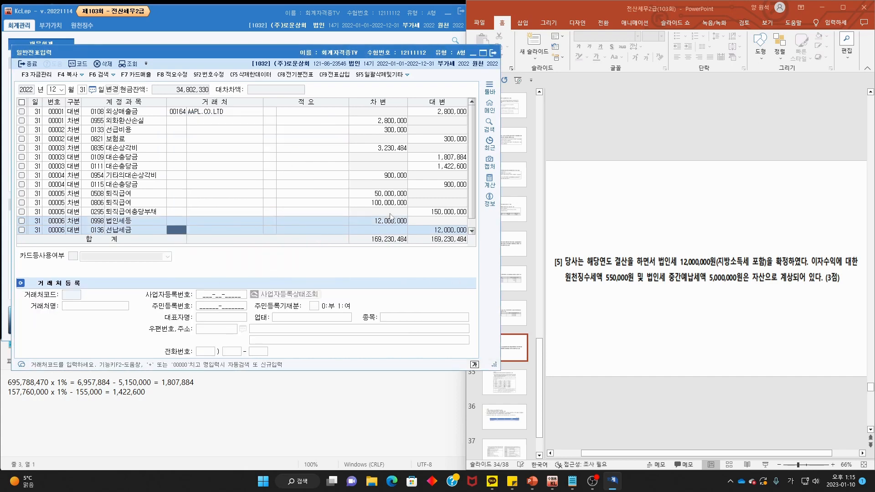
key(Return)
key(Return)
key(Return)
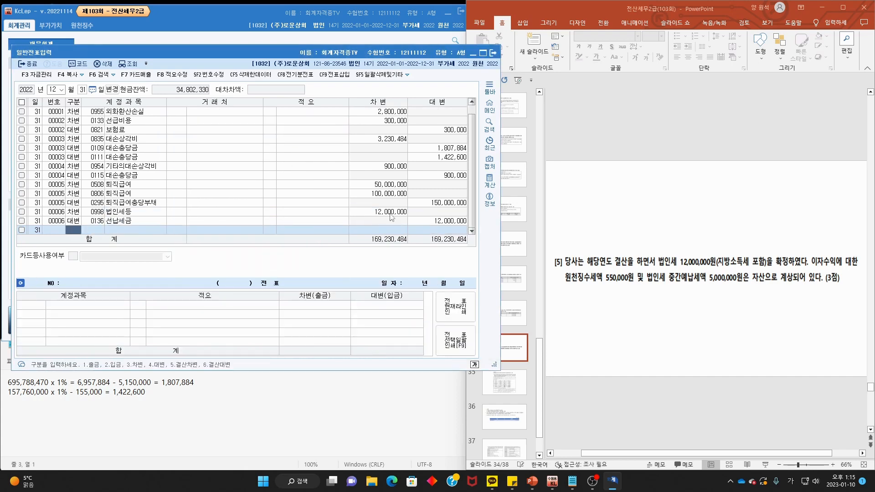
click(453, 221)
text(55)
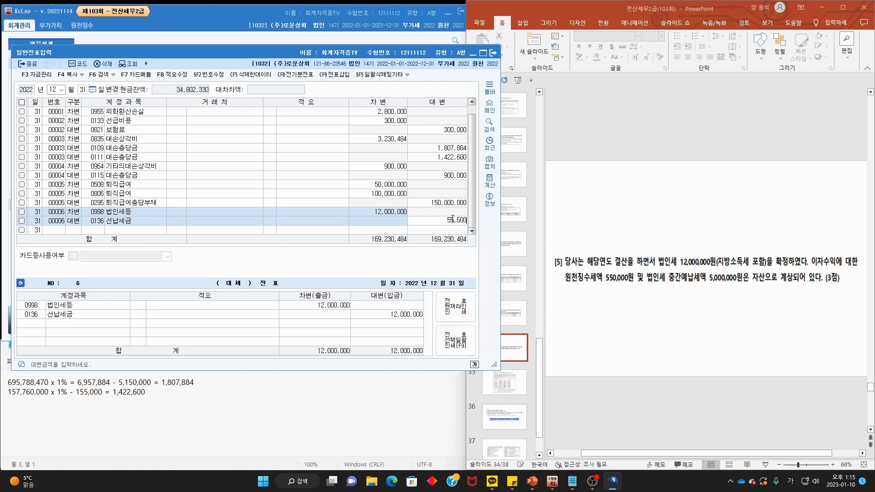
key(Return)
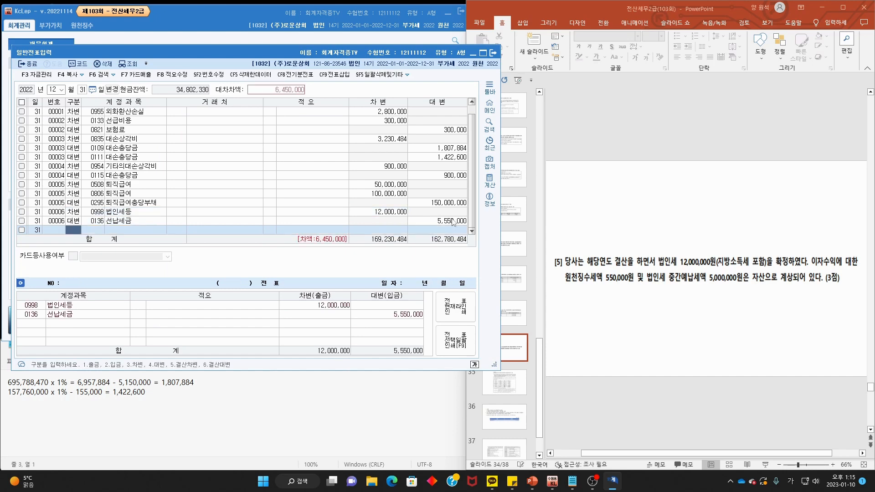
- Credit 0261 미지급세금 for the balancing 6,450,000
text(4)
key(Return)
text(미지)
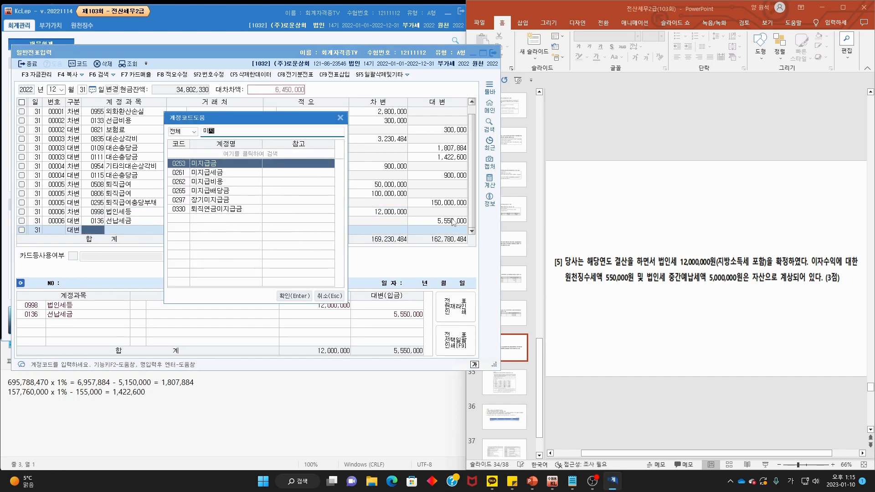
text(급세)
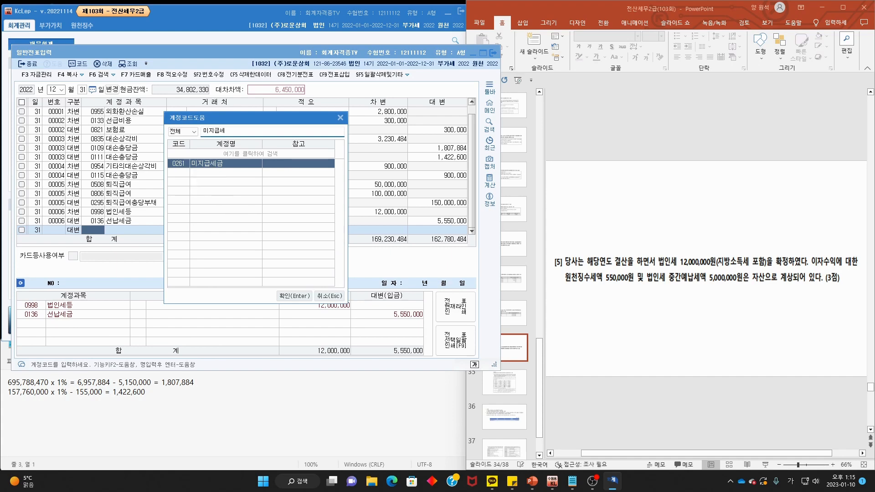
key(Return)
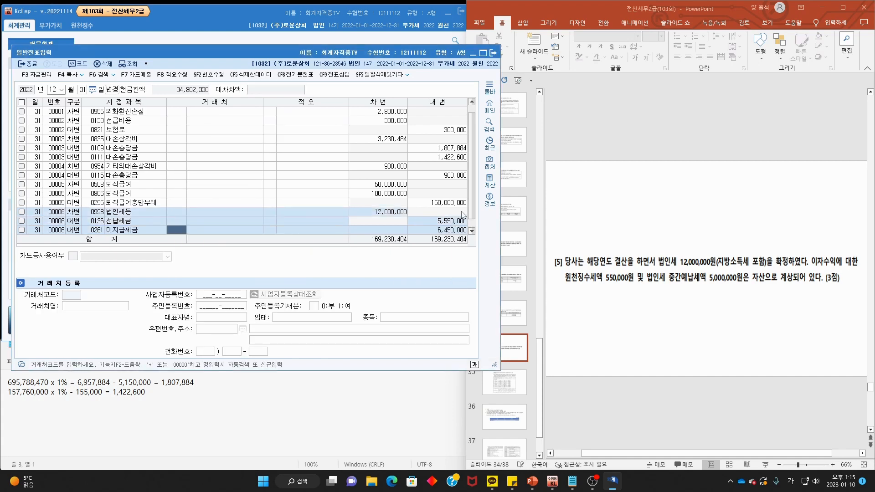
click(694, 191)
- Mark the 문제5 heading, production-worker status, May payroll instruction and 230,000원 pay-day note on slide 35
scroll(694, 191, down, 1)
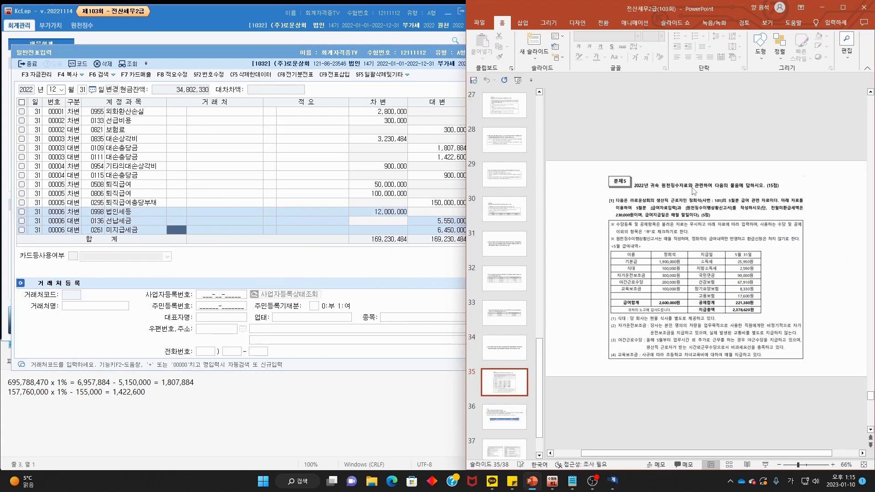
scroll(727, 192, up, 1)
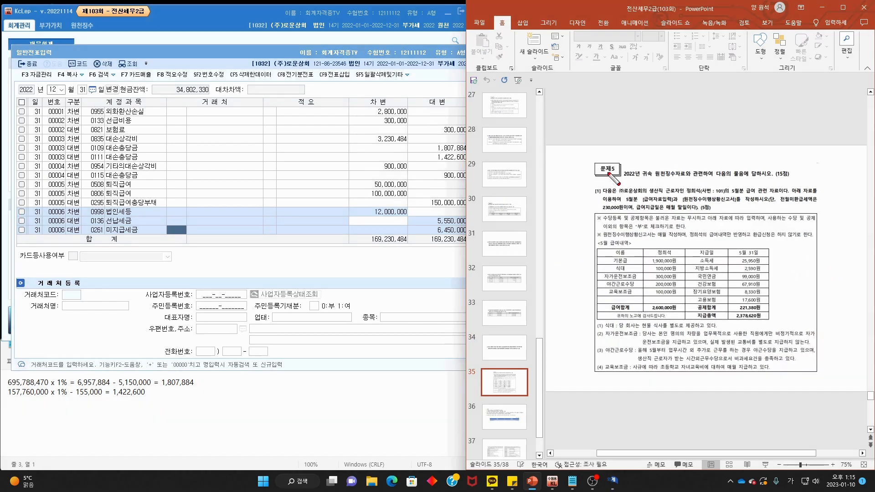
drag(613, 174, 631, 176)
scroll(787, 227, up, 1)
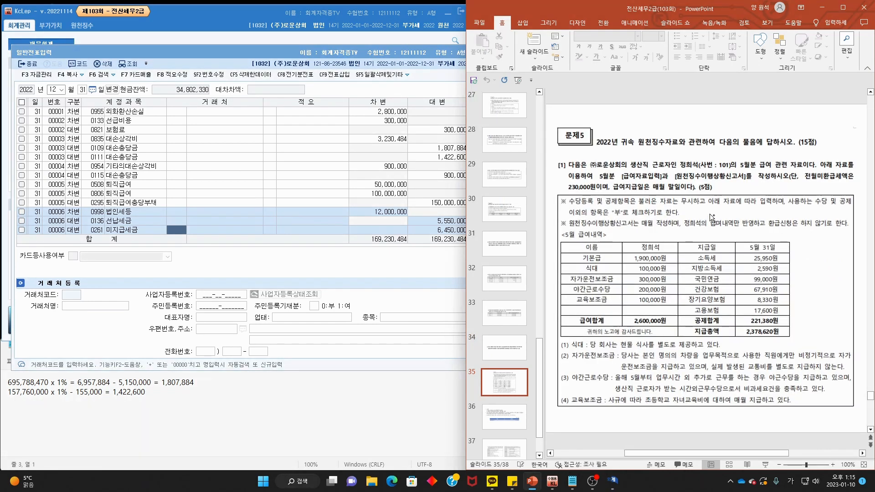
mouse_move(632, 169)
mouse_down()
mouse_move(714, 160)
mouse_move(856, 170)
mouse_up()
drag(568, 177, 853, 181)
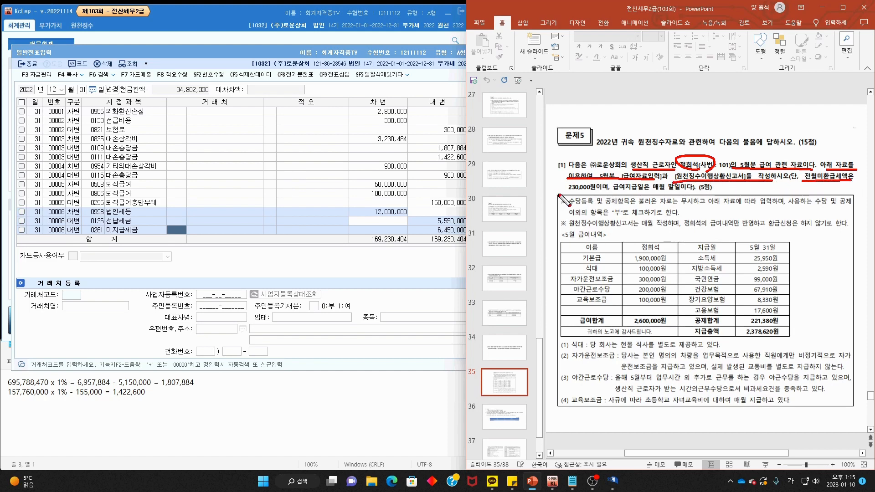
mouse_move(568, 191)
mouse_down()
mouse_move(694, 201)
mouse_move(643, 184)
mouse_move(675, 210)
mouse_up()
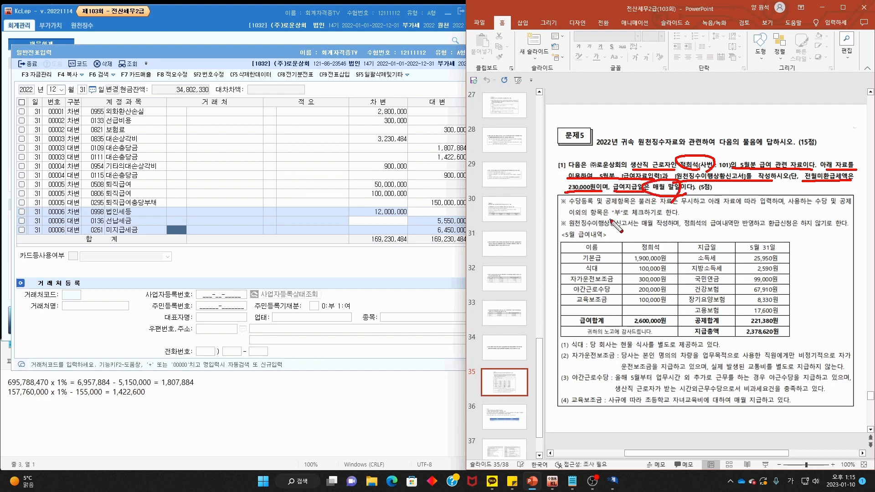
- Mark the allowance/deduction registration, 부 for unused items, and withholding report notes, then return to KcLep
drag(569, 208, 642, 209)
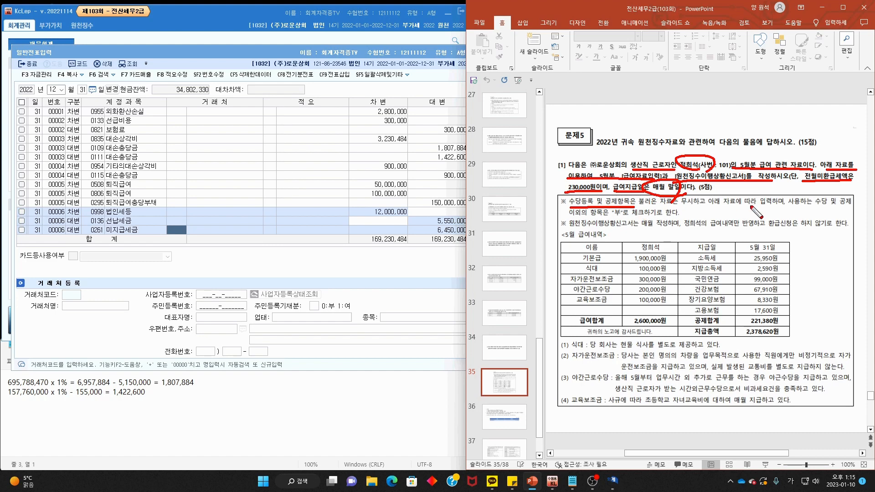
drag(797, 207, 852, 206)
drag(568, 216, 679, 216)
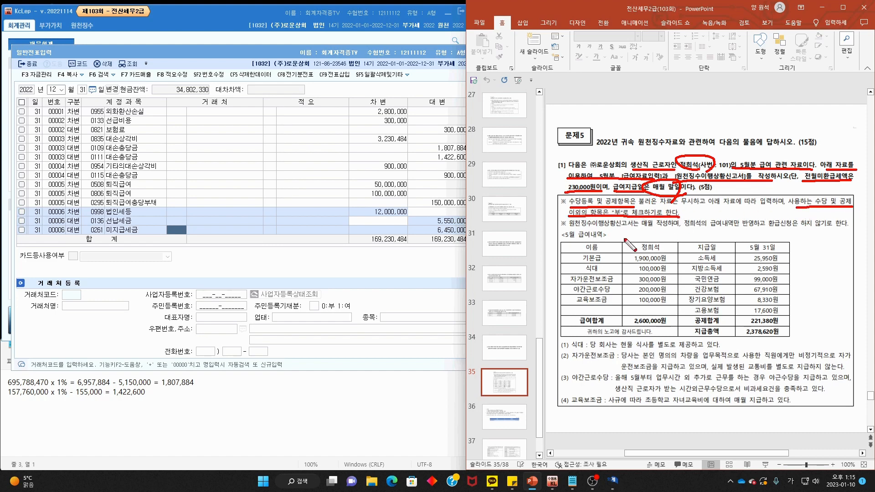
mouse_move(570, 228)
mouse_down()
mouse_move(667, 235)
mouse_move(677, 220)
mouse_move(721, 230)
mouse_move(849, 230)
mouse_up()
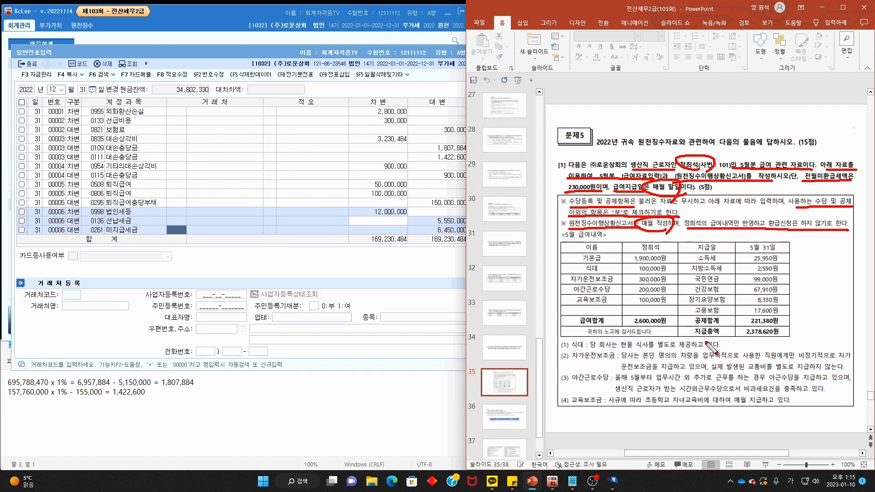
key(Escape)
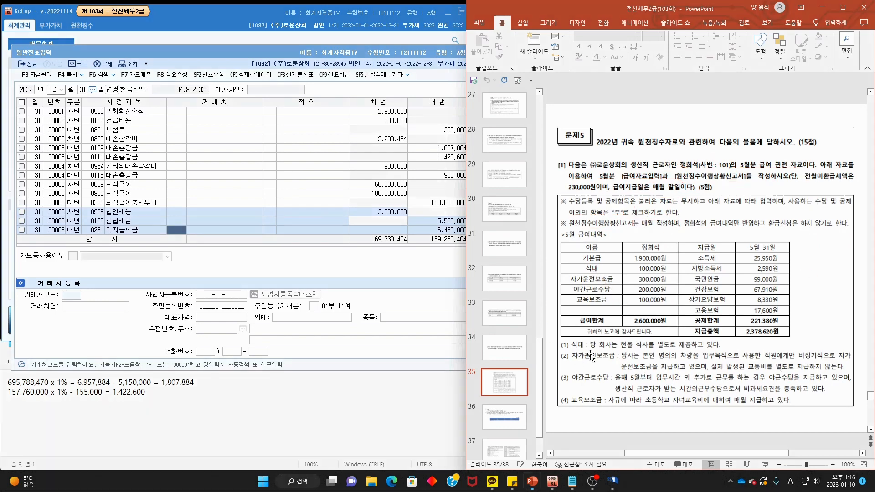
click(371, 51)
- Open 급여자료입력 for May 2022 with pay date 2022-05-31, loading employee 101
click(496, 55)
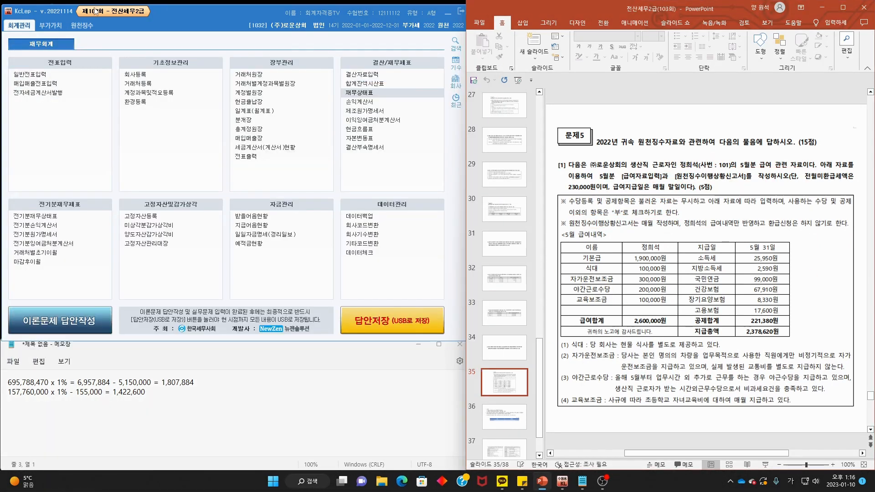
click(85, 28)
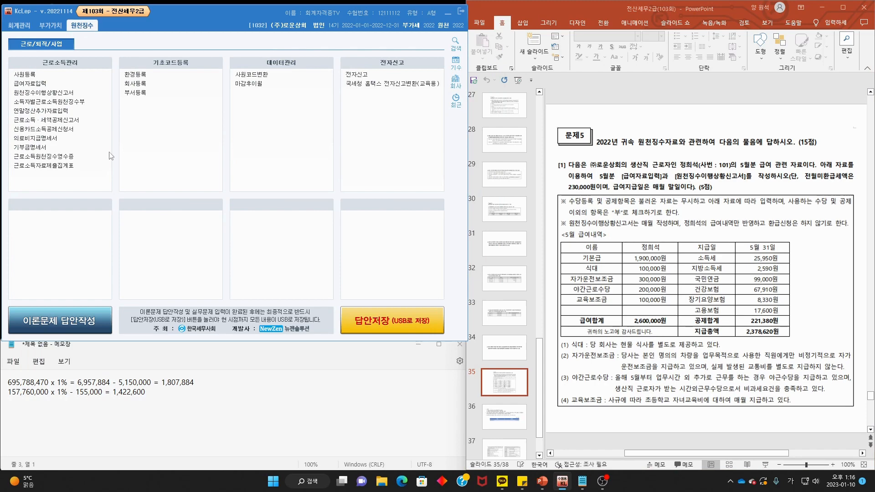
click(35, 85)
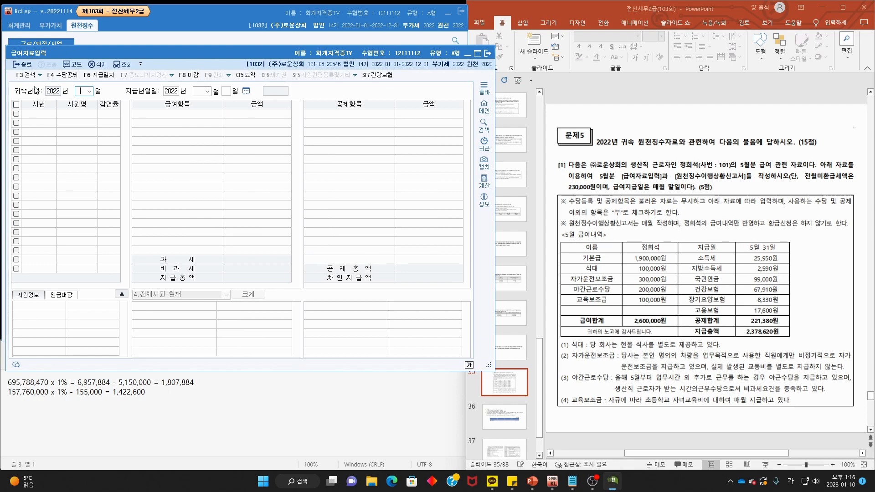
key(Return)
key(Return)
key(Return)
text(31)
key(Return)
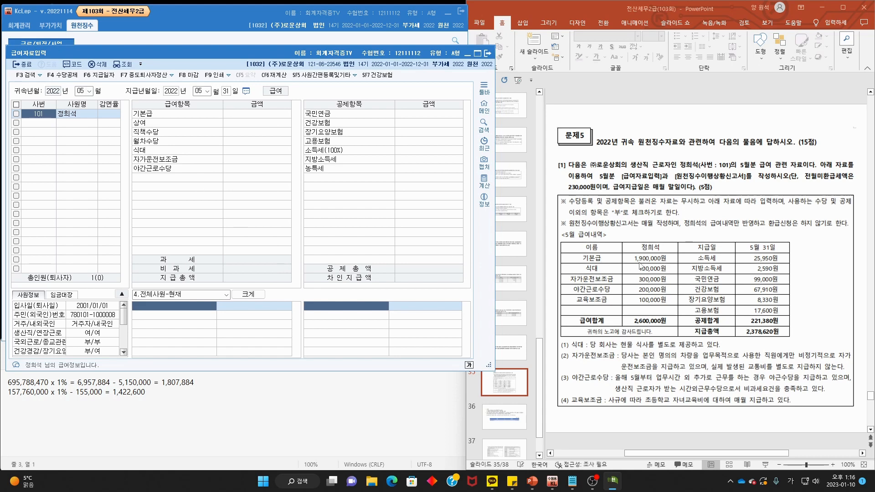
click(149, 114)
- In allowance registration, set 상여, 직책수당 and 월차수당 to unused (부)
click(64, 75)
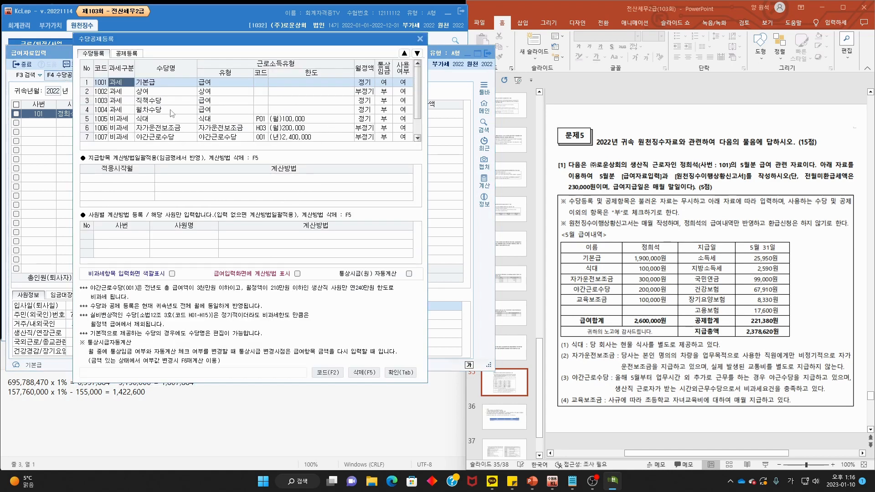
click(408, 93)
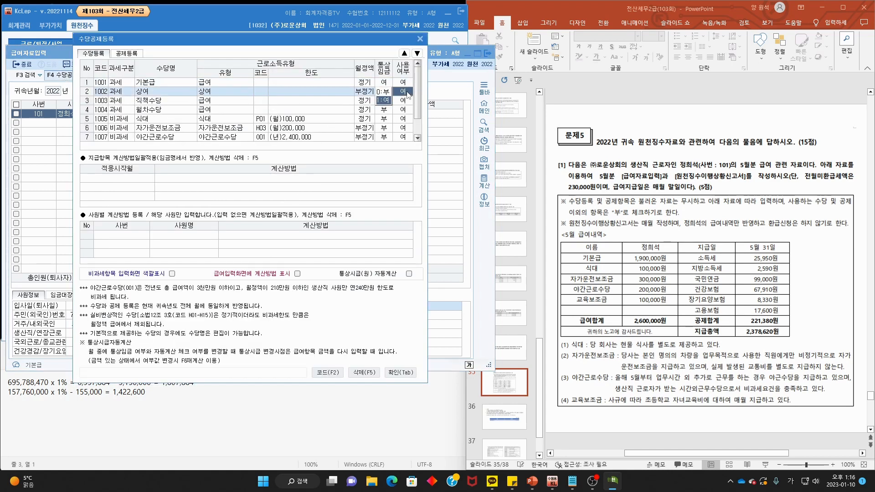
click(387, 92)
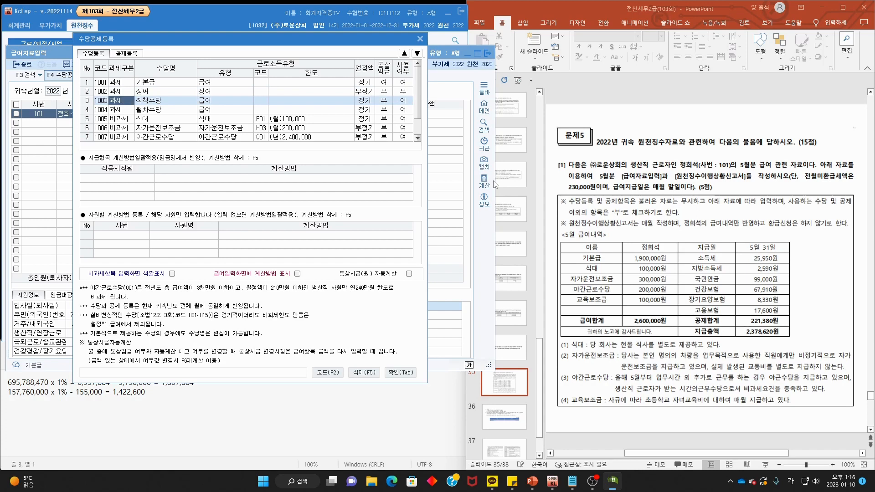
click(408, 101)
click(383, 101)
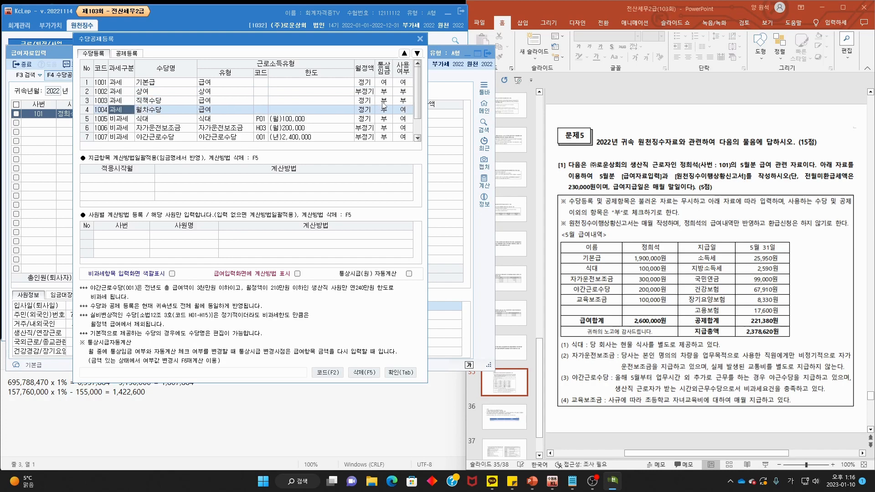
click(406, 111)
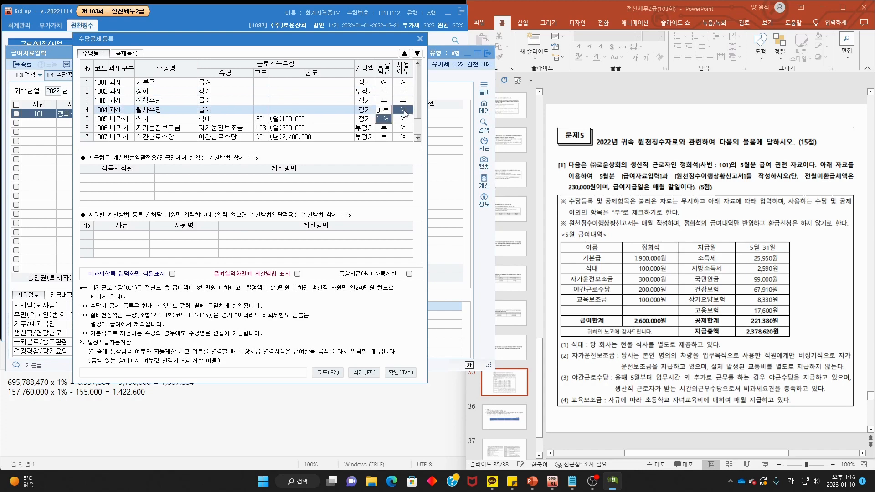
click(386, 110)
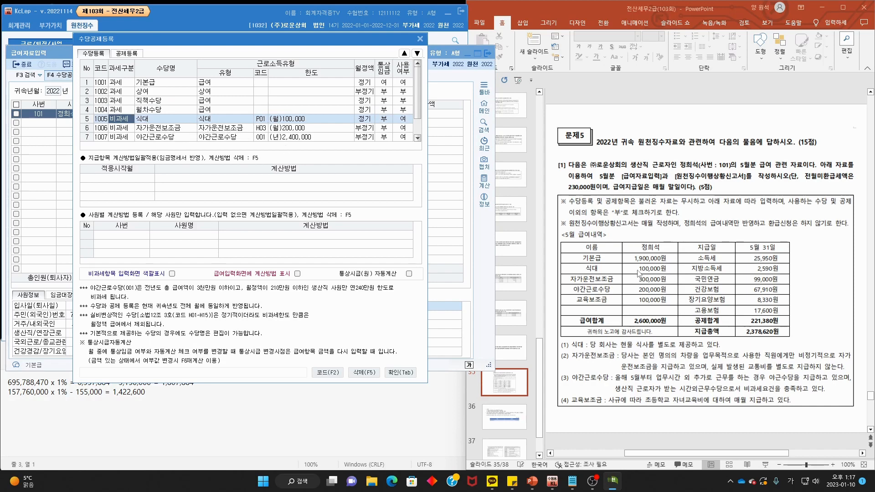
- Following the slide's meals-provided note, set the non-taxable 식대 to unused
mouse_move(595, 274)
mouse_down()
mouse_move(679, 273)
mouse_move(591, 266)
mouse_move(601, 256)
mouse_up()
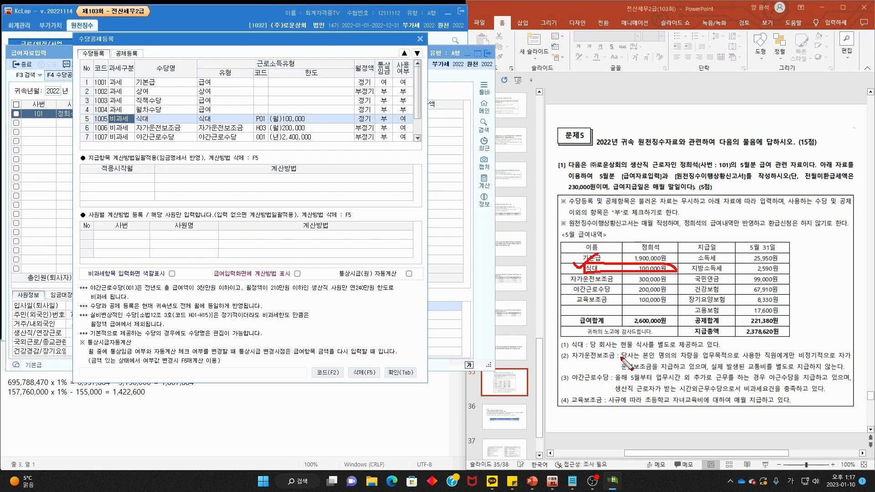
drag(585, 350, 720, 351)
key(Escape)
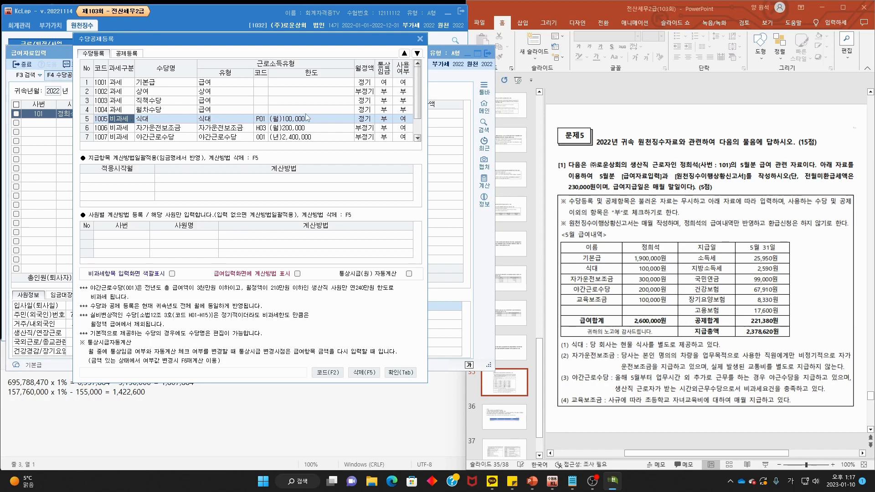
click(407, 119)
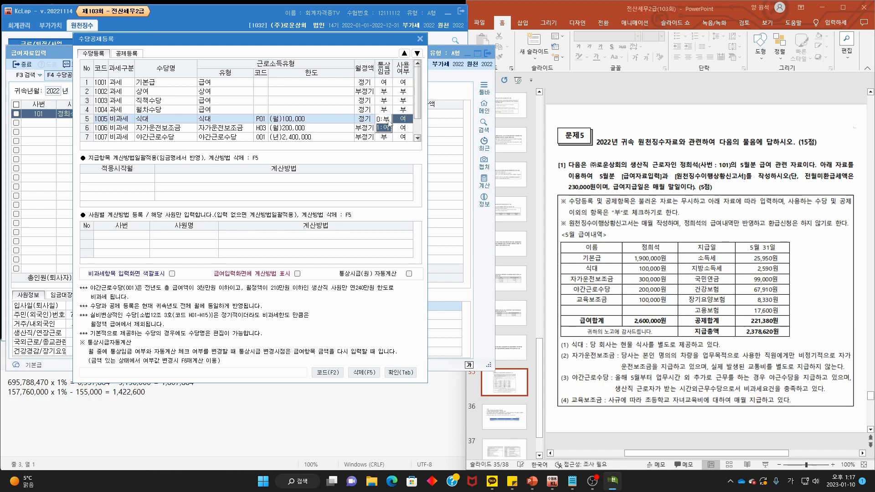
key(Return)
- Add a new taxable allowance 2001 named 식대
scroll(246, 125, down, 1)
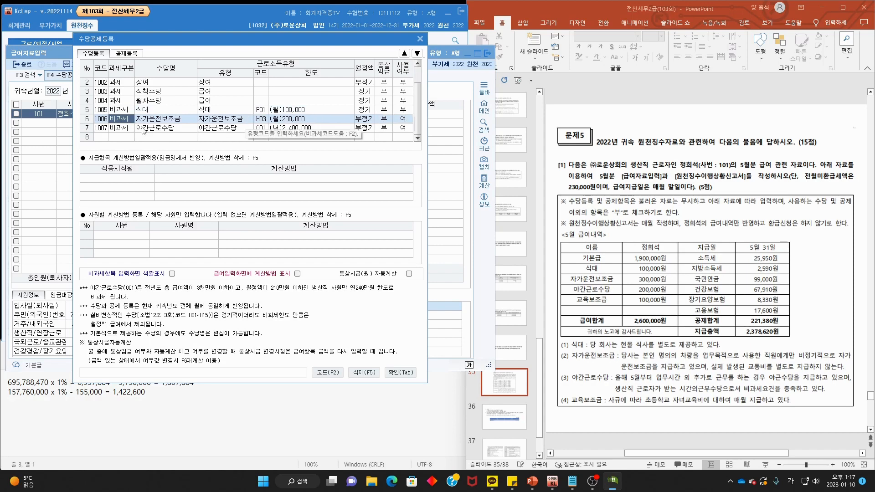
click(116, 137)
click(156, 127)
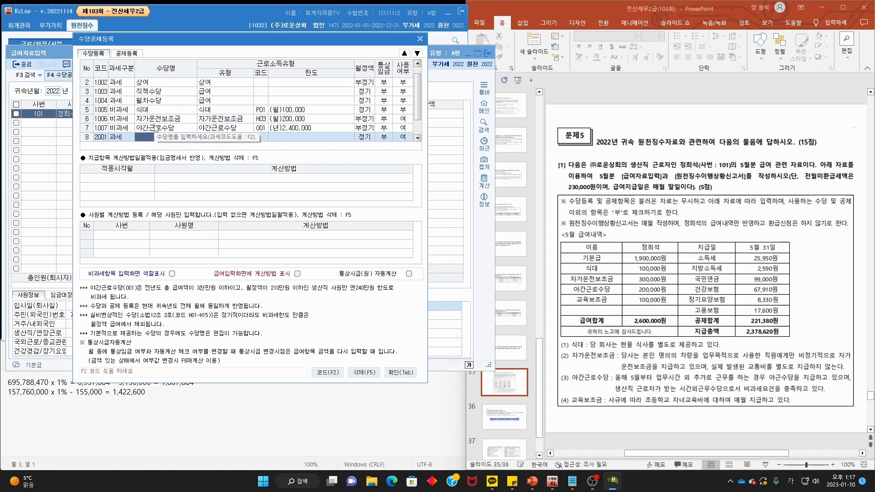
text(식대)
key(Return)
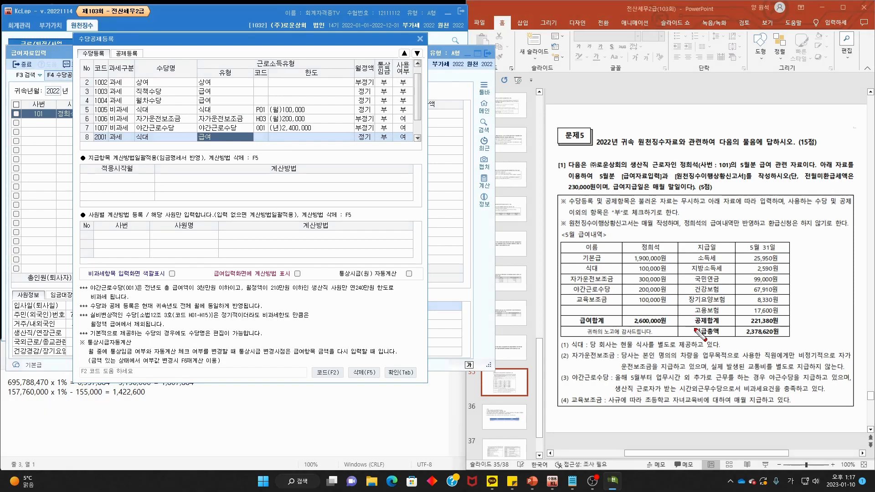
mouse_move(642, 348)
mouse_down()
mouse_move(729, 359)
mouse_move(609, 342)
mouse_move(664, 353)
mouse_up()
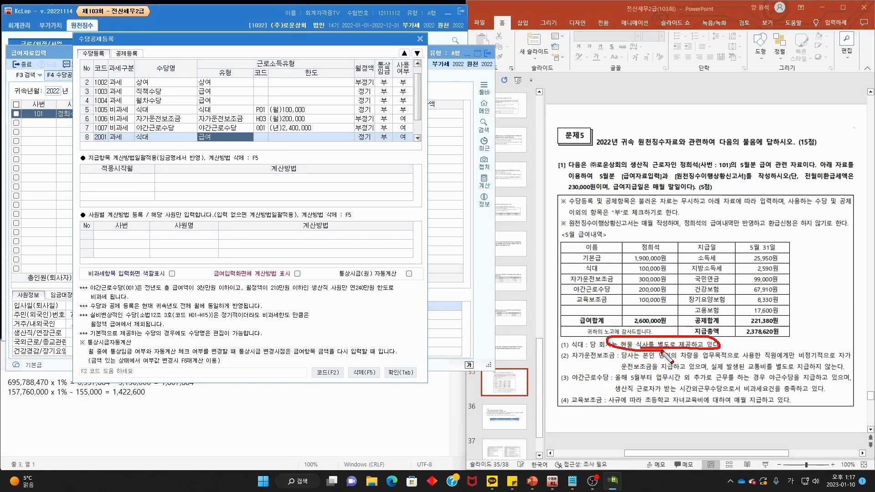
key(Escape)
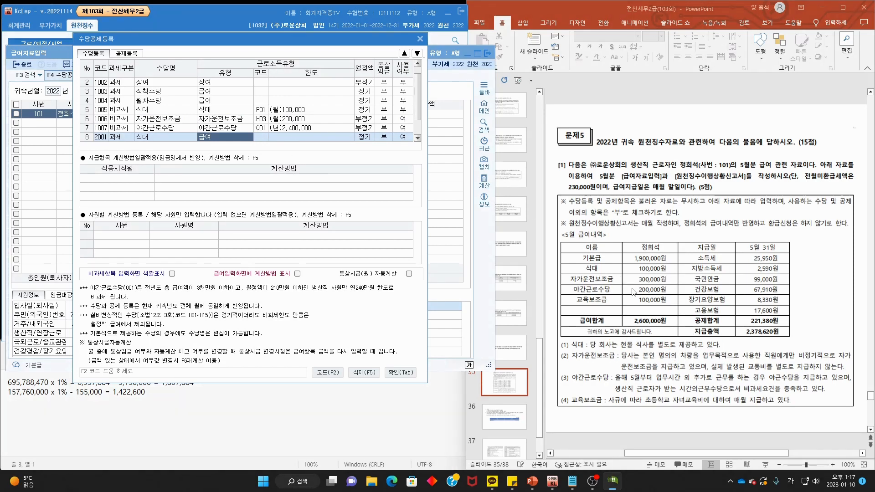
- Check the slide's 300,000원 자가운전보조금 and 야간근로수당 conditions against the allowance list
mouse_move(677, 283)
mouse_down()
mouse_move(638, 276)
mouse_move(675, 284)
mouse_up()
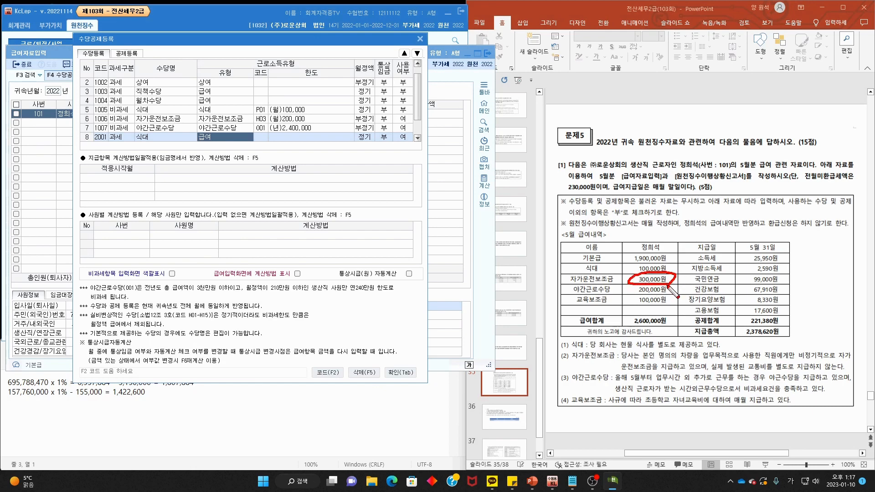
drag(631, 360, 848, 360)
drag(624, 372, 844, 371)
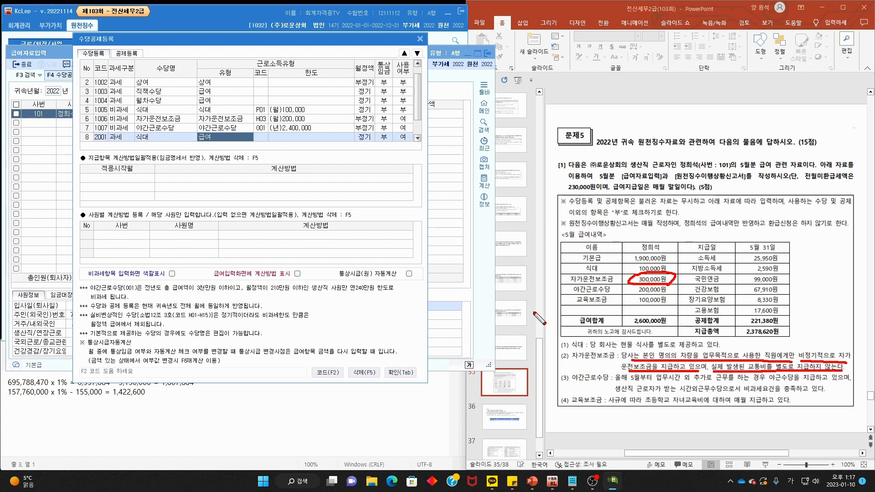
drag(258, 118, 287, 108)
drag(573, 382, 848, 383)
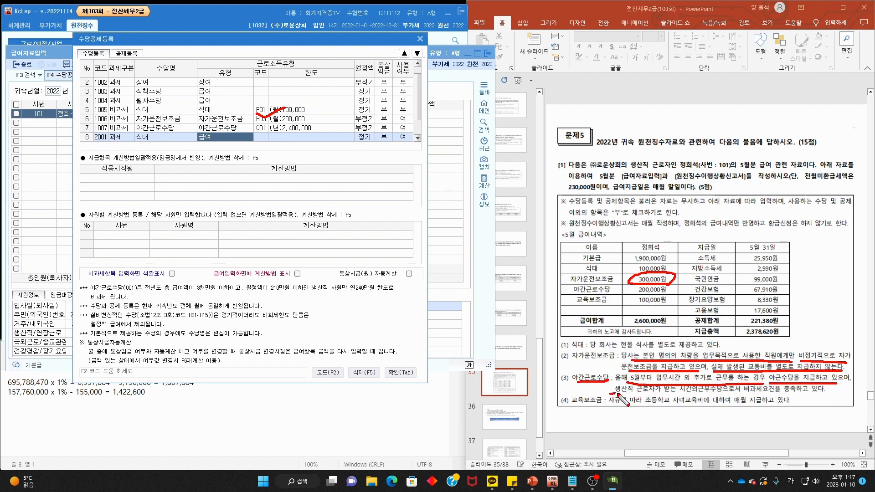
drag(613, 392, 837, 396)
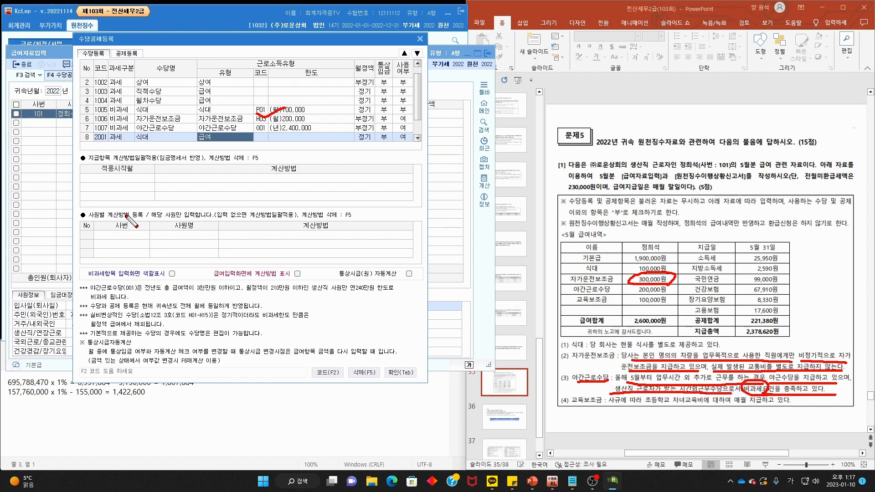
drag(129, 121, 143, 119)
key(Escape)
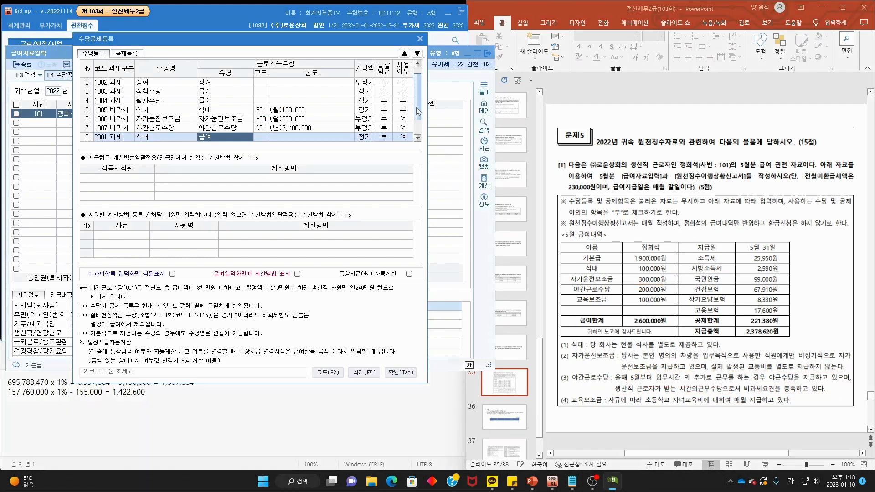
- Add taxable allowance 2002 교육보조금, then show the deduction items 국민연금 through 학자금상환
scroll(419, 109, down, 1)
click(126, 139)
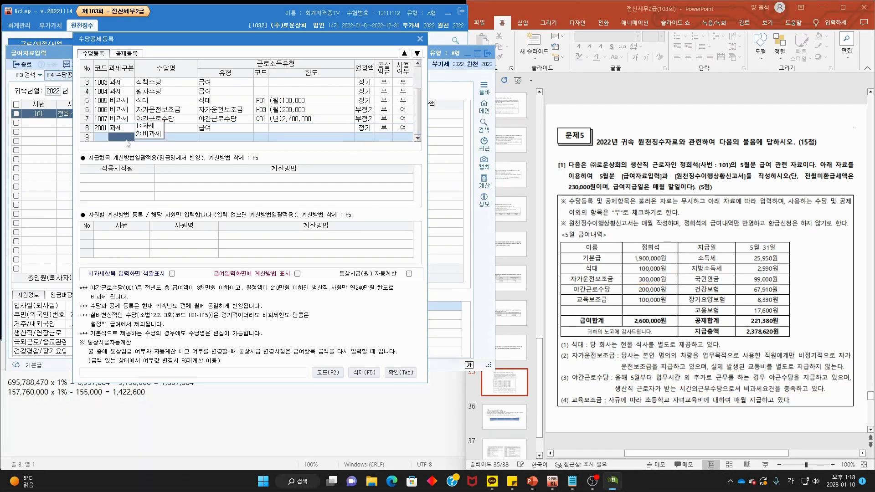
click(151, 126)
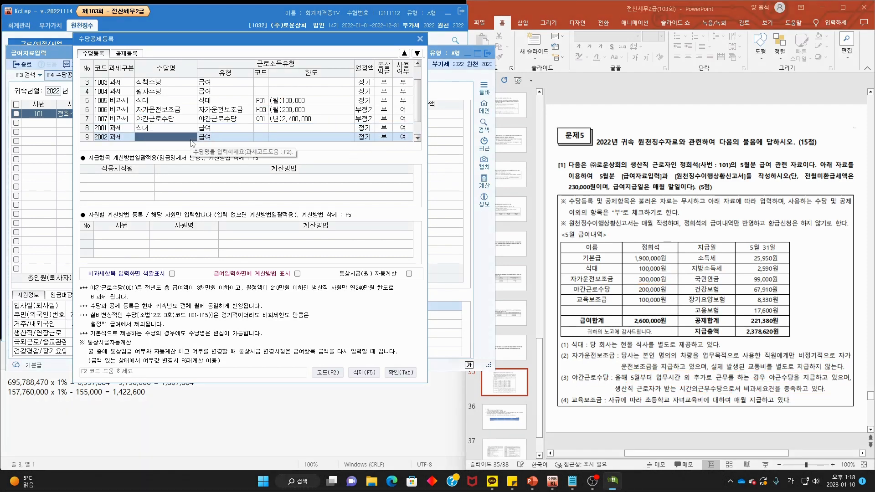
text(교육보조)
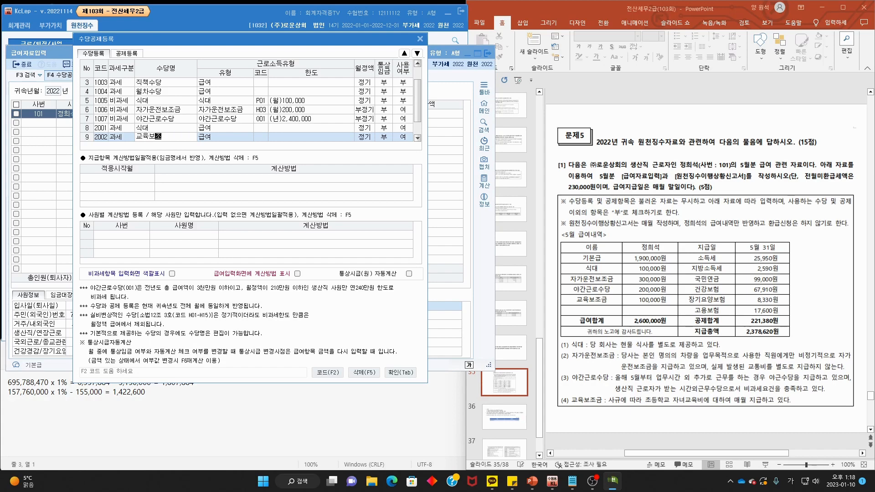
text(금)
key(Return)
scroll(419, 118, down, 1)
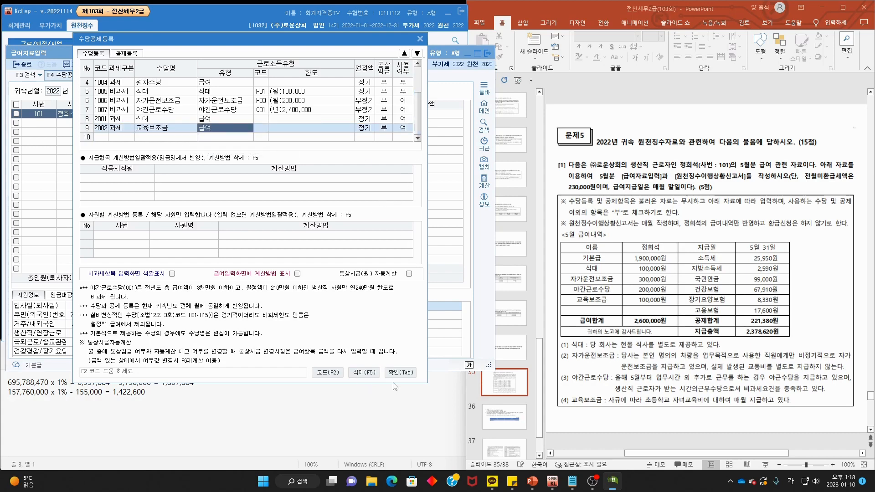
click(138, 54)
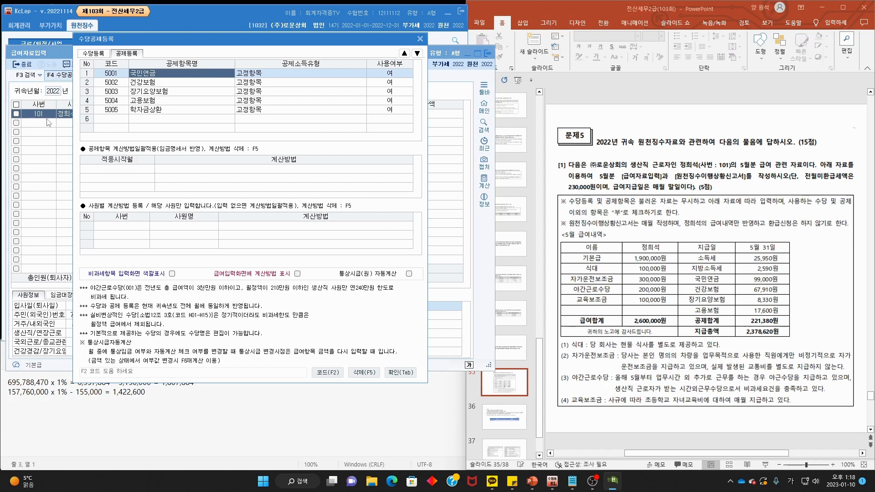
- Set 학자금상환 (5005) to 0:부 and close the allowance/deduction registration
click(401, 112)
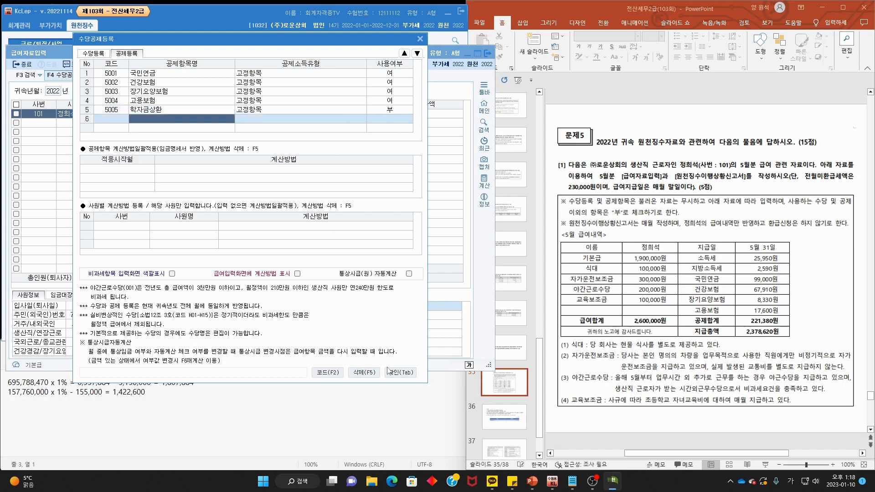
click(403, 373)
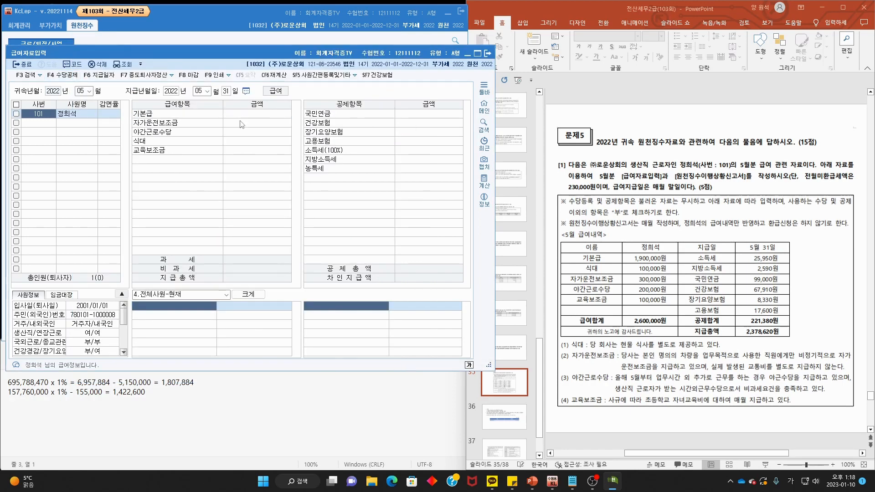
- Enter May pay: 기본급 1,900,000, 식대 100,000, 자가운전보조금 300,000, 야간근로수당 200,000, 교육보조금 100,000
click(271, 117)
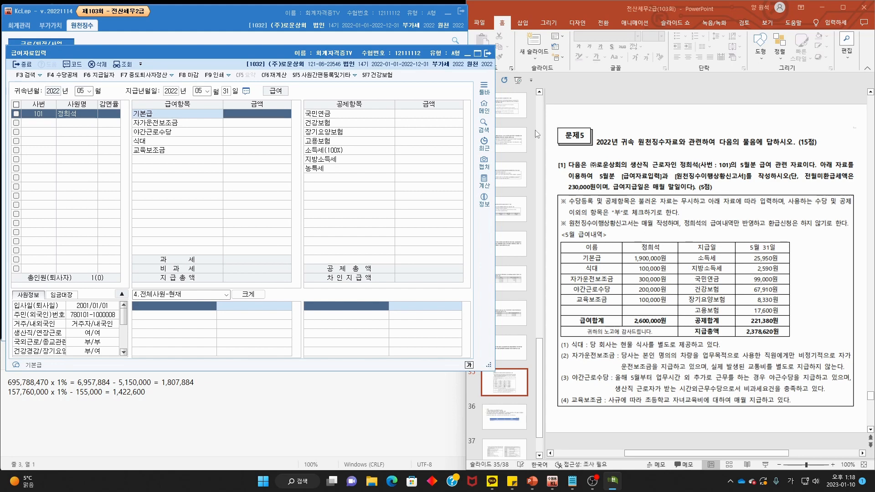
text(1,900,000)
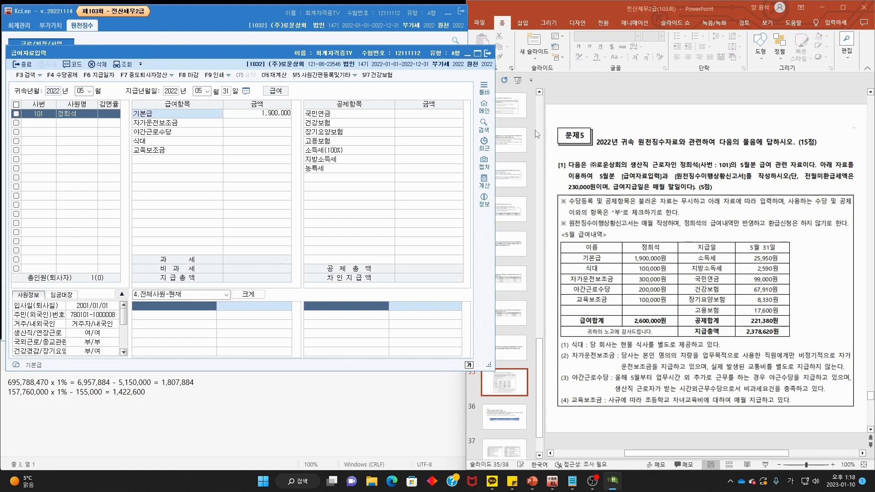
key(Return)
click(244, 137)
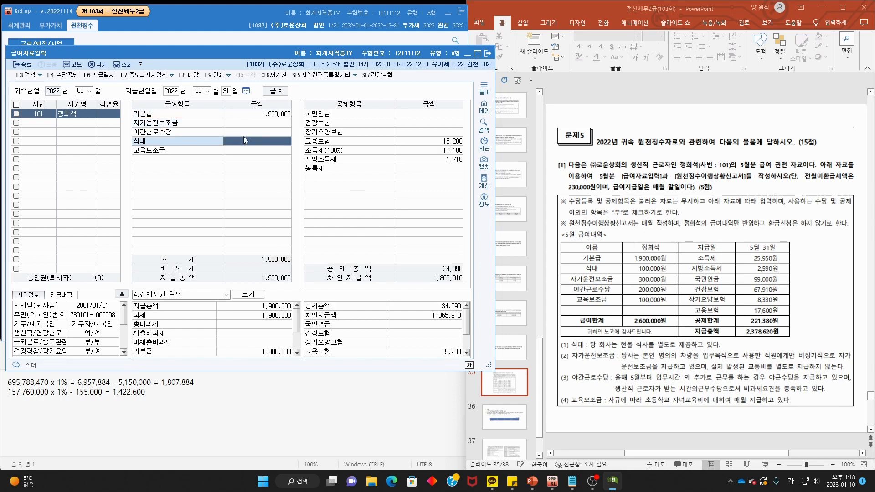
text(1000)
key(Return)
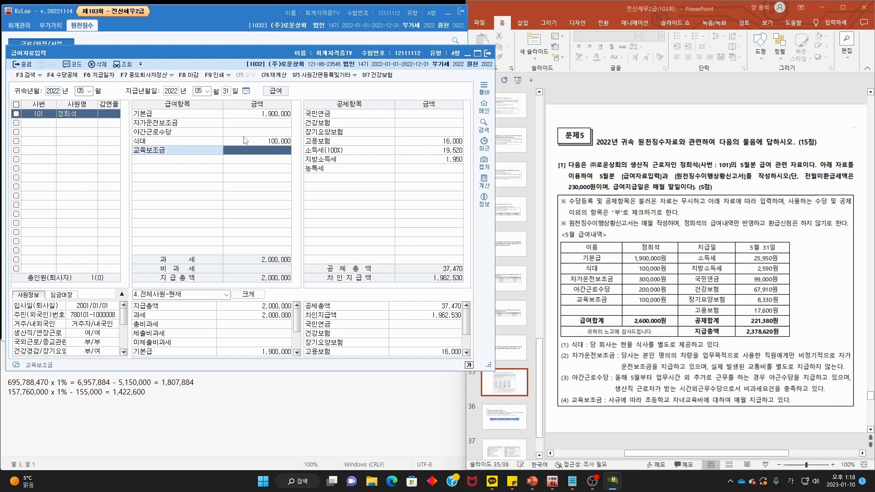
click(264, 132)
key(Up)
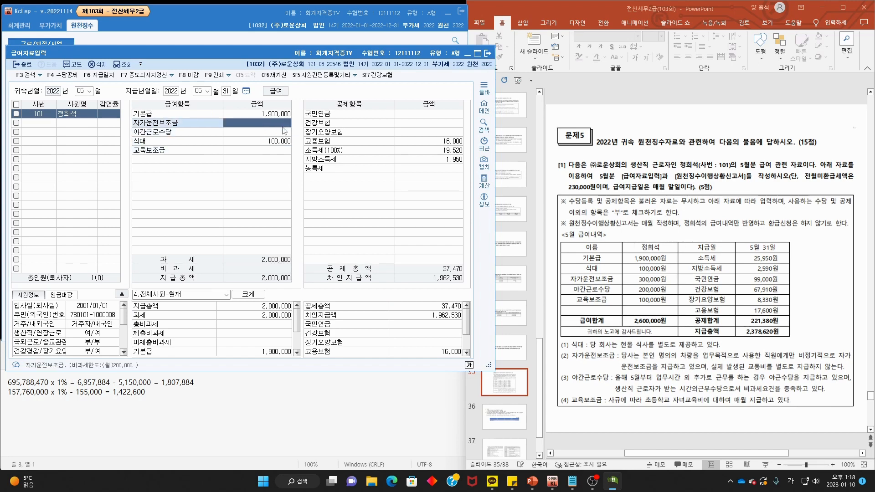
text(300)
key(Return)
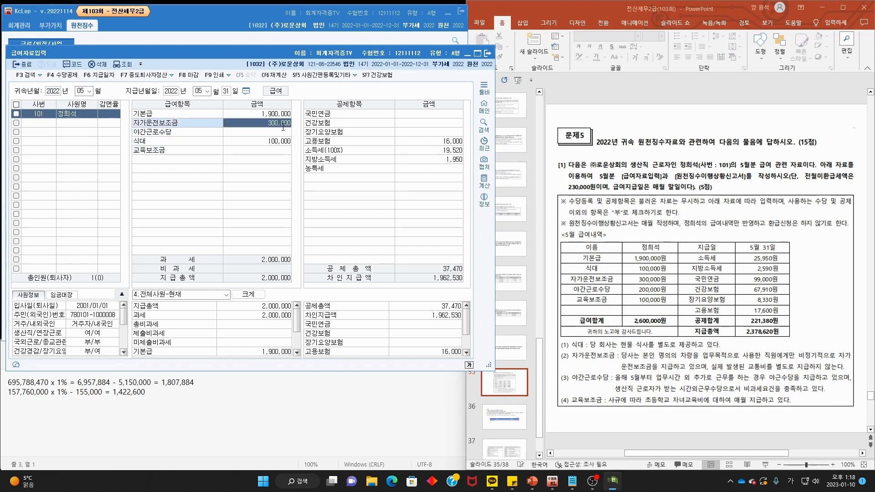
text(200,00)
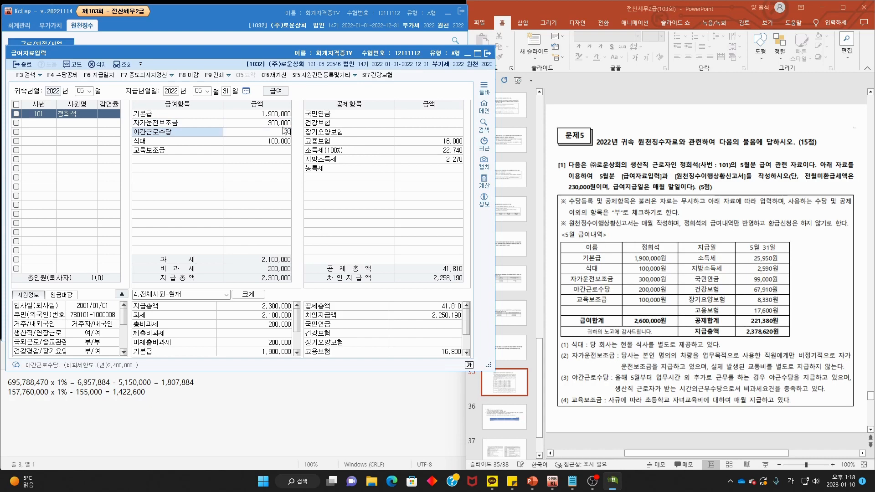
text(0)
key(Return)
key(Return)
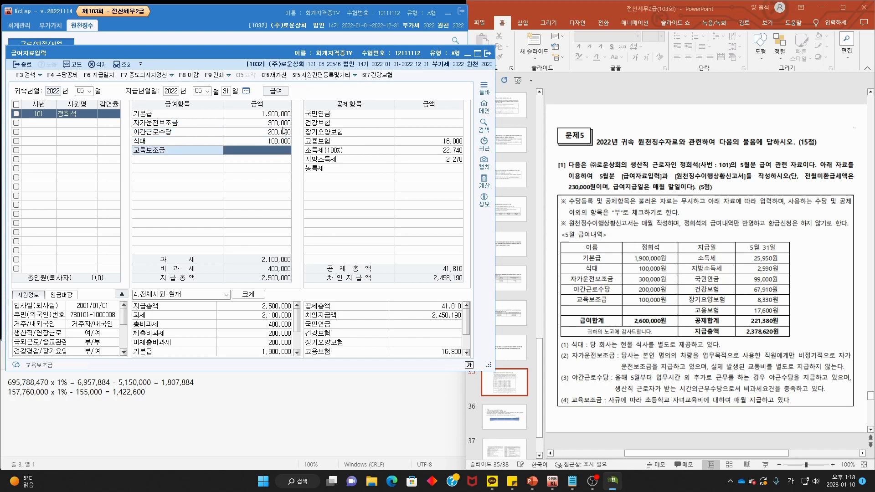
text(1000000)
key(Return)
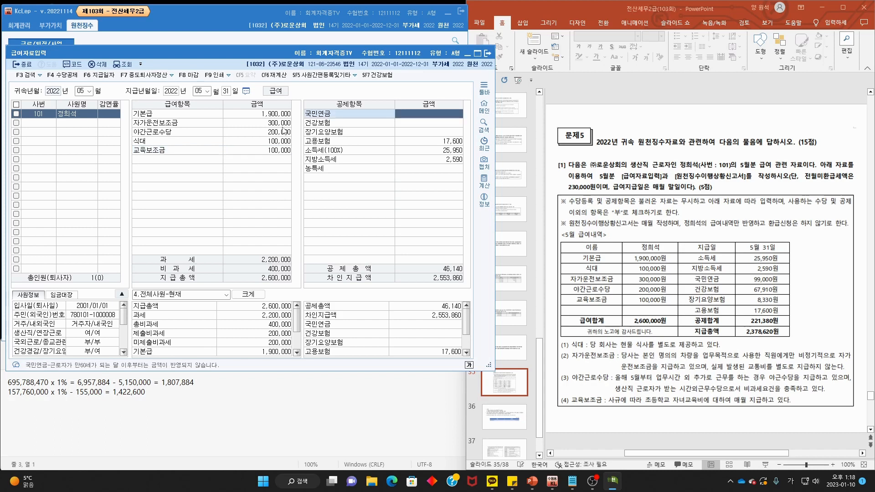
- Enter deductions 국민연금 99,000, 건강보험 67,910 and 장기요양보험 8,330, totalling 221,380
text(990)
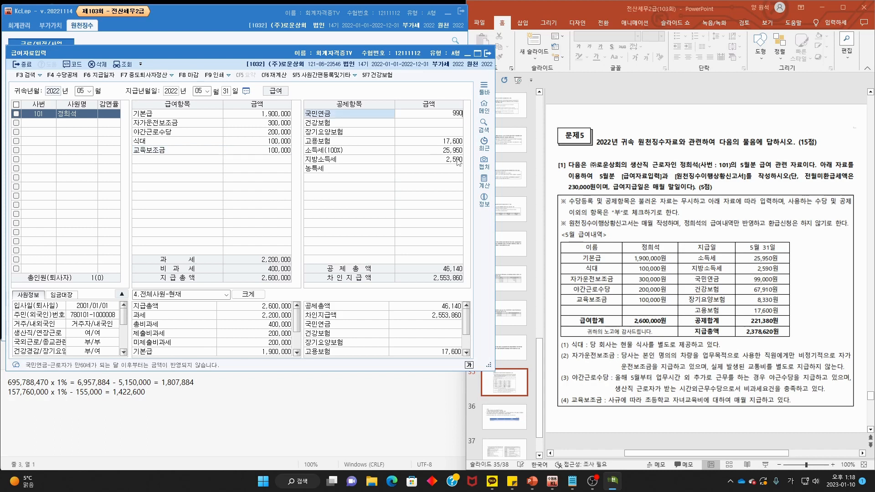
text(000)
key(BackSpace)
key(Return)
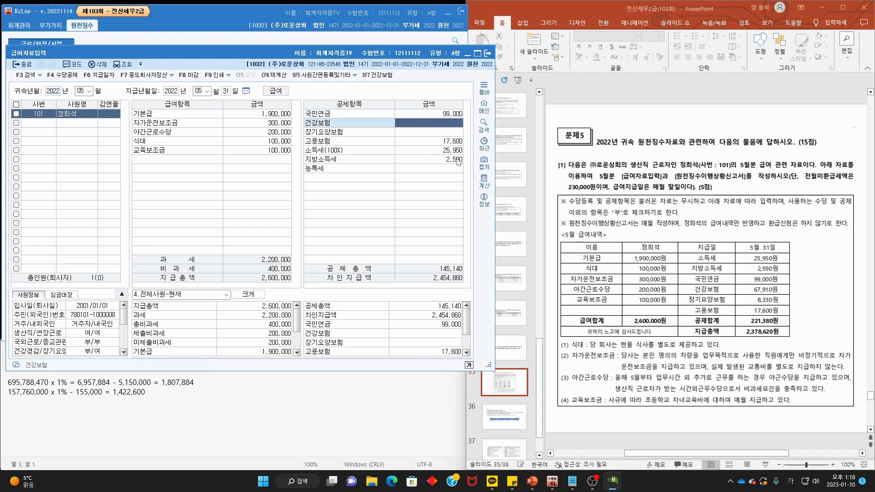
text(67,9)
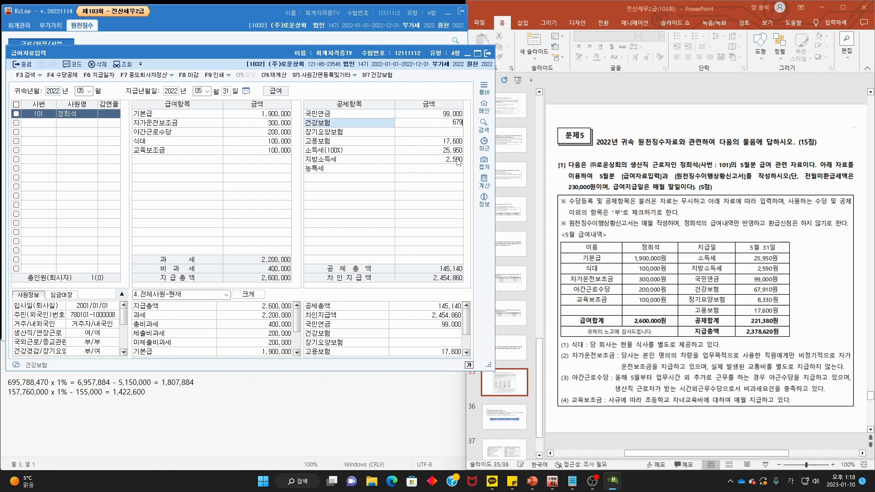
text(10)
key(Return)
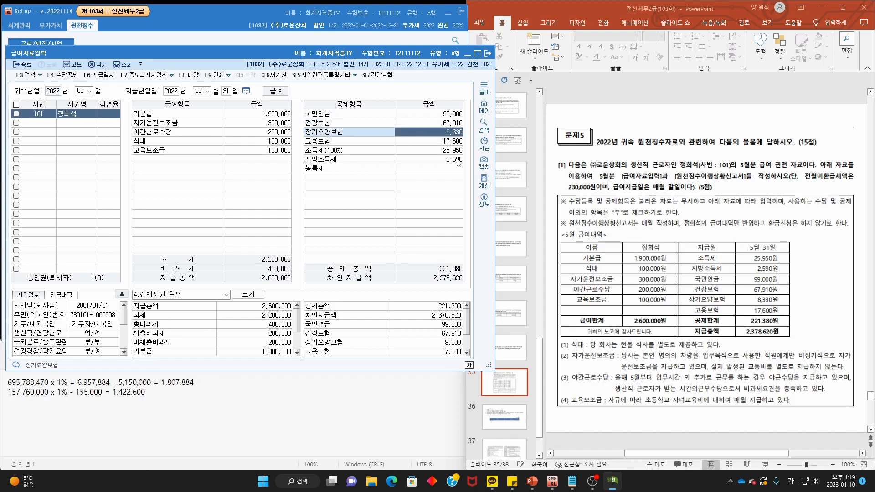
text(8)
key(Return)
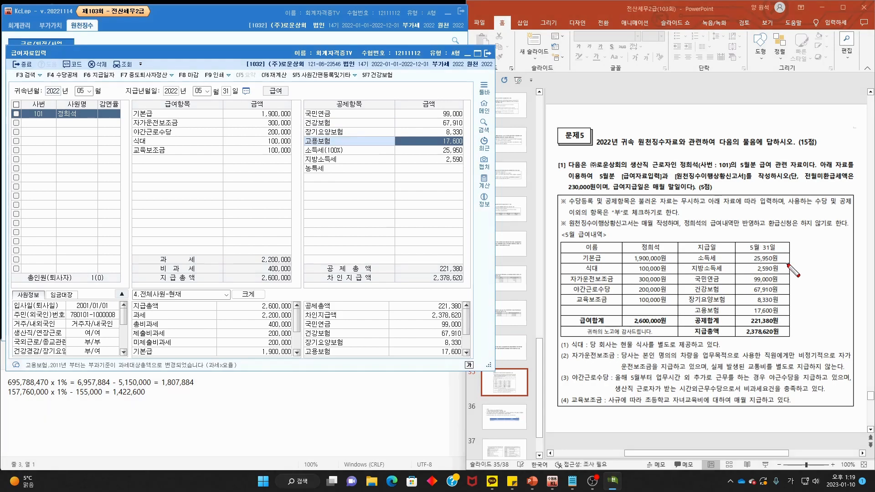
drag(736, 247, 758, 237)
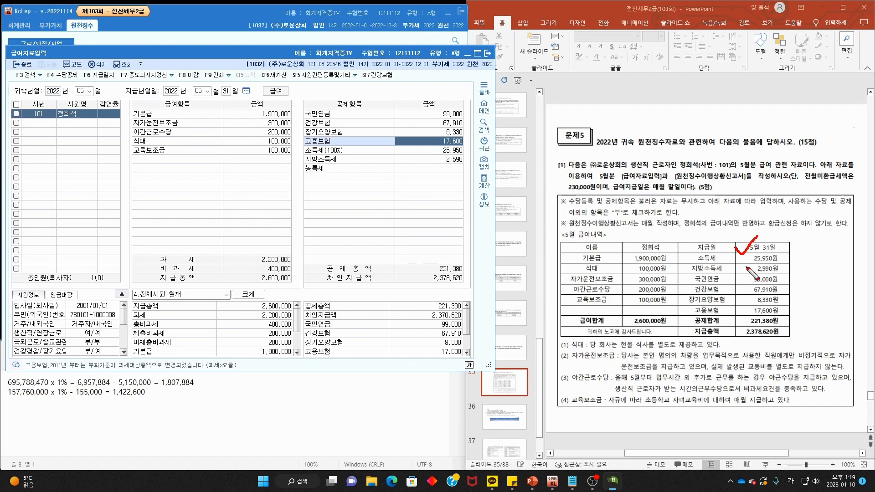
drag(748, 268, 777, 259)
drag(463, 172, 490, 180)
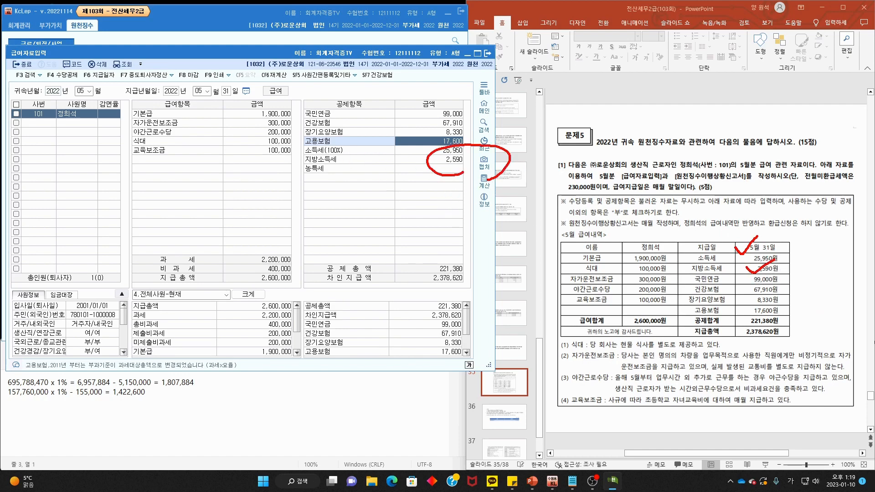
key(Escape)
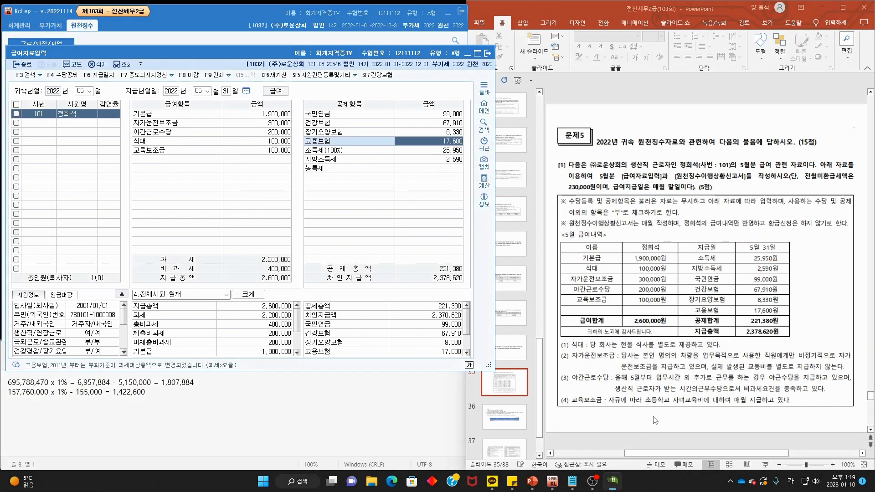
mouse_move(606, 393)
mouse_down()
mouse_move(581, 405)
mouse_move(765, 405)
mouse_up()
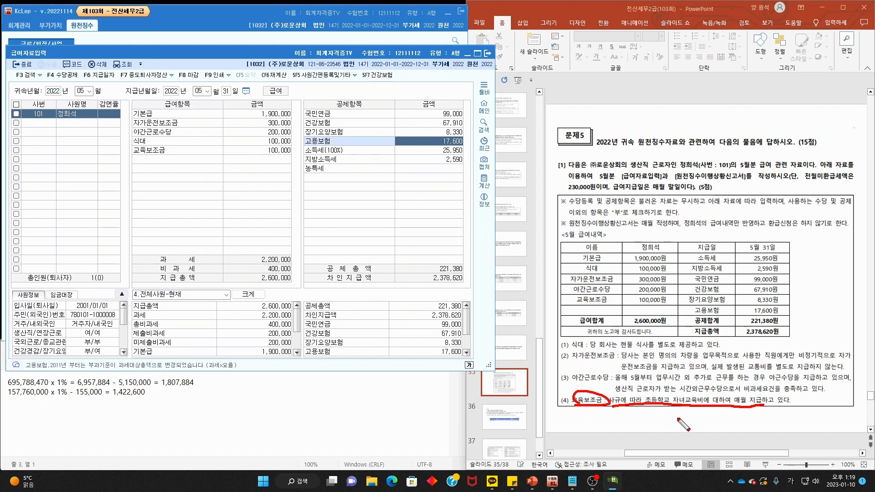
key(Escape)
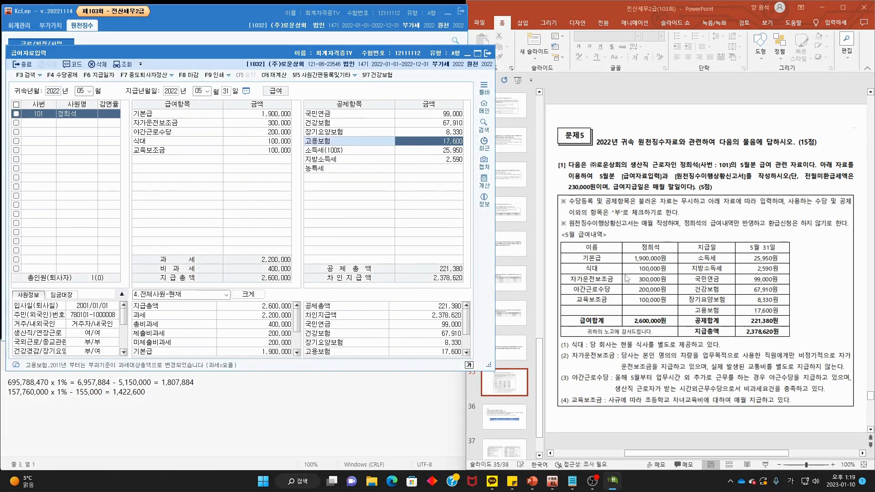
- On the slides, mark up the 2023 meal allowance 월 20만원 non-taxable rule, then clear the ink
click(707, 270)
scroll(707, 270, down, 1)
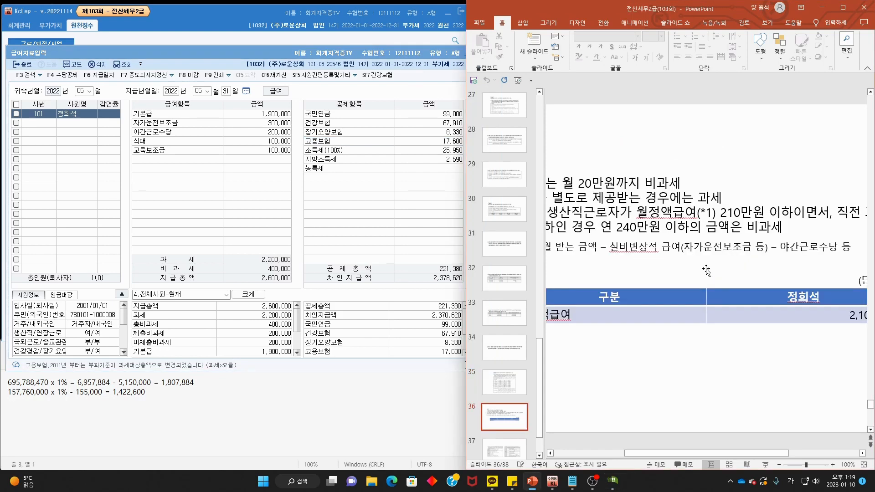
scroll(707, 269, down, 3)
scroll(707, 269, down, 1)
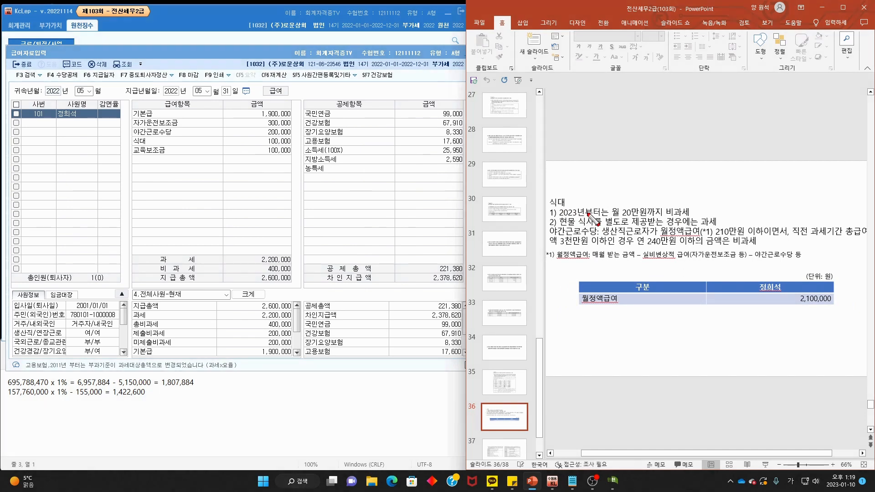
mouse_move(551, 219)
mouse_down()
mouse_move(588, 217)
mouse_move(559, 226)
mouse_move(555, 201)
mouse_move(593, 193)
mouse_move(657, 213)
mouse_move(696, 212)
mouse_up()
mouse_move(665, 187)
mouse_down()
mouse_move(657, 209)
mouse_move(688, 213)
mouse_up()
drag(557, 226, 698, 226)
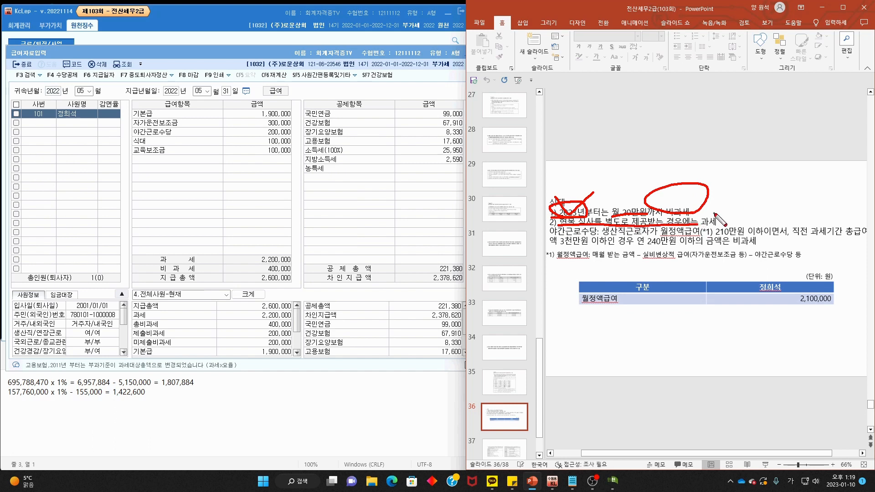
key(Escape)
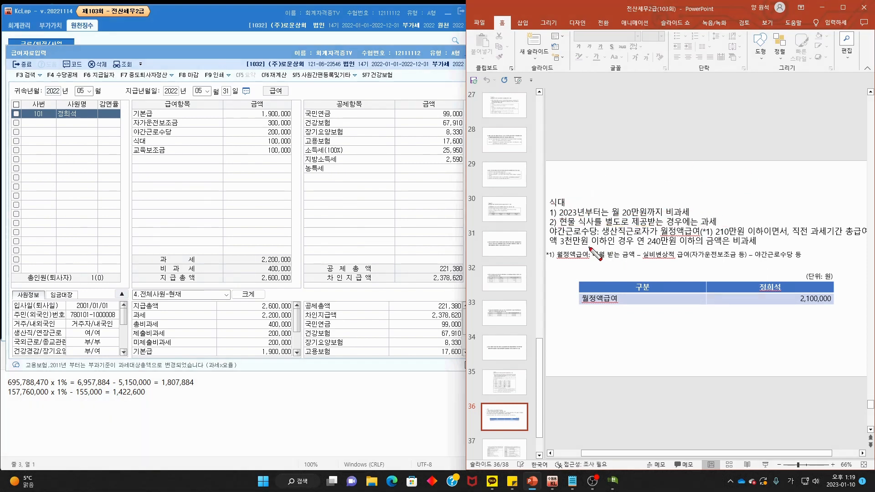
- Underline the night-work rule's 생산직근로자, 월정액급여 and 3천만원 annual pay conditions, then clear them
scroll(594, 251, down, 1)
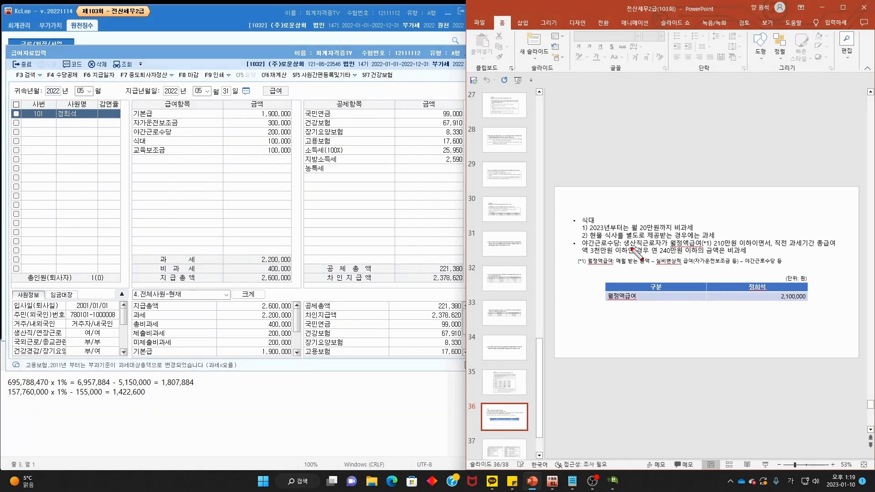
drag(626, 246, 838, 246)
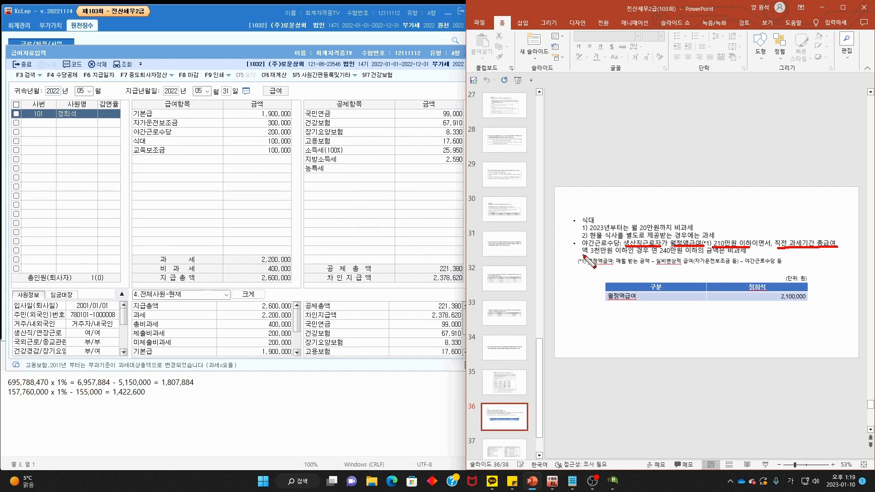
drag(584, 254, 741, 253)
key(Escape)
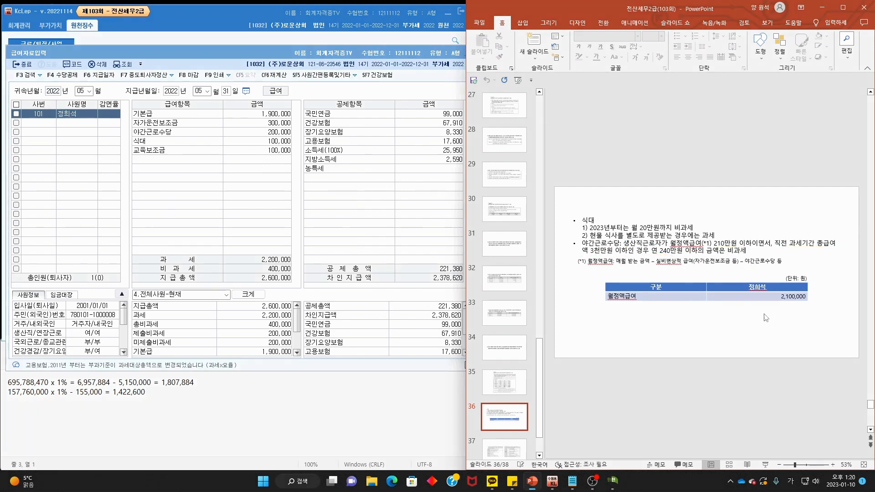
- Annotate the 정액급여 footnote and the table's 2,100,000 월정액급여 against the 210만원 limit, then clear
mouse_move(611, 269)
mouse_down()
mouse_move(592, 258)
mouse_move(730, 264)
mouse_up()
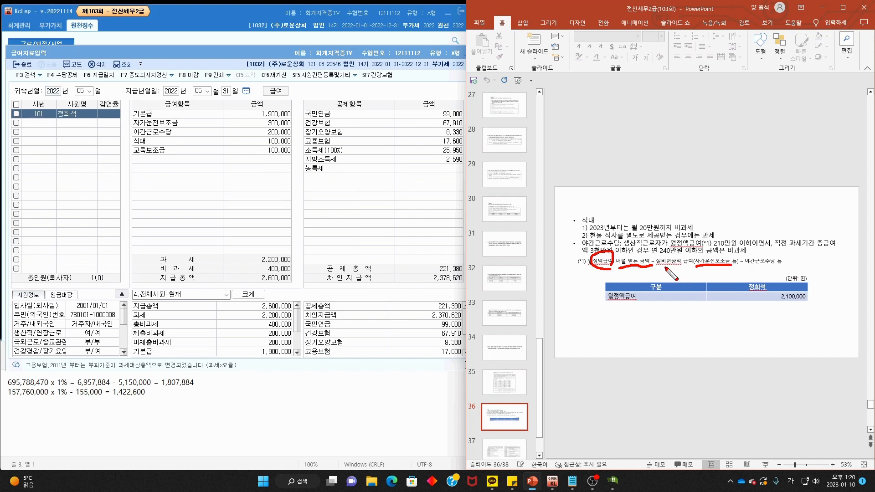
drag(665, 267, 693, 266)
drag(749, 266, 795, 264)
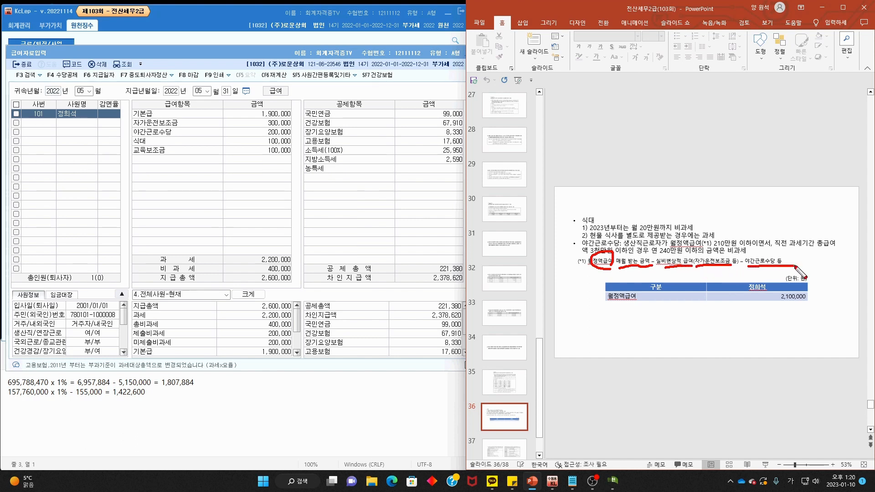
drag(641, 306, 643, 302)
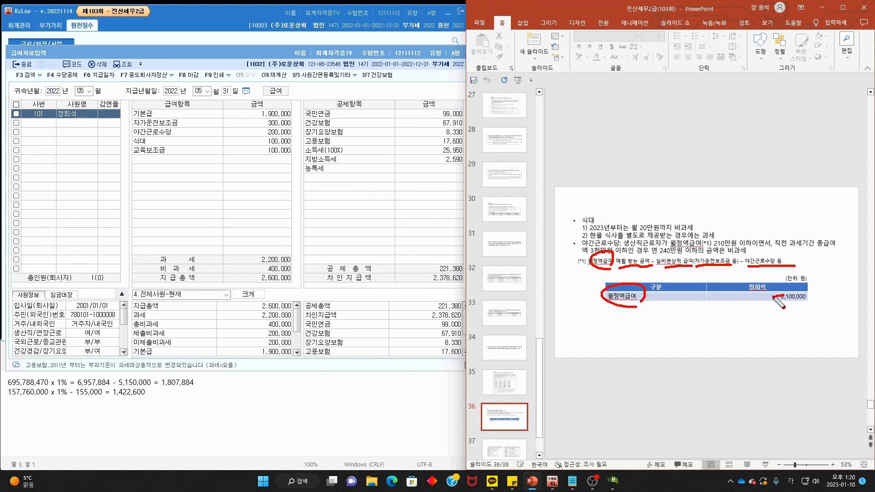
drag(775, 296, 811, 306)
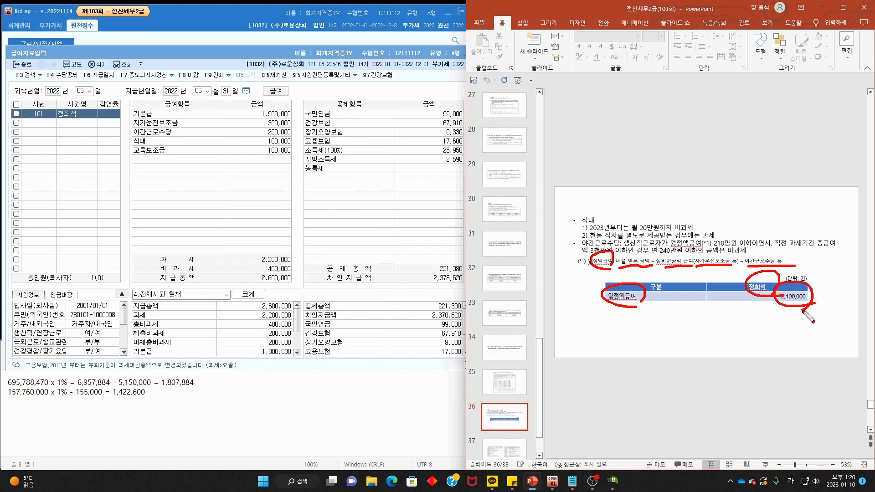
key(Escape)
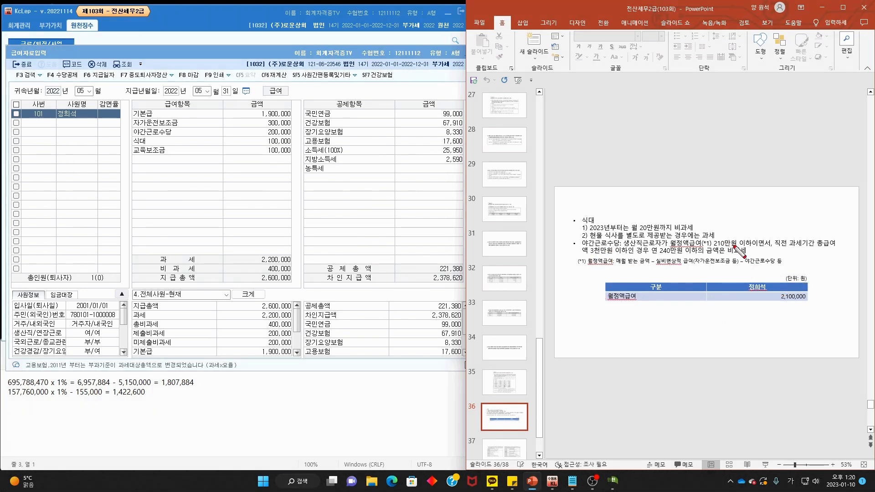
mouse_move(700, 250)
mouse_down()
mouse_move(757, 245)
mouse_move(741, 236)
mouse_move(750, 225)
mouse_up()
key(Escape)
scroll(822, 306, up, 2)
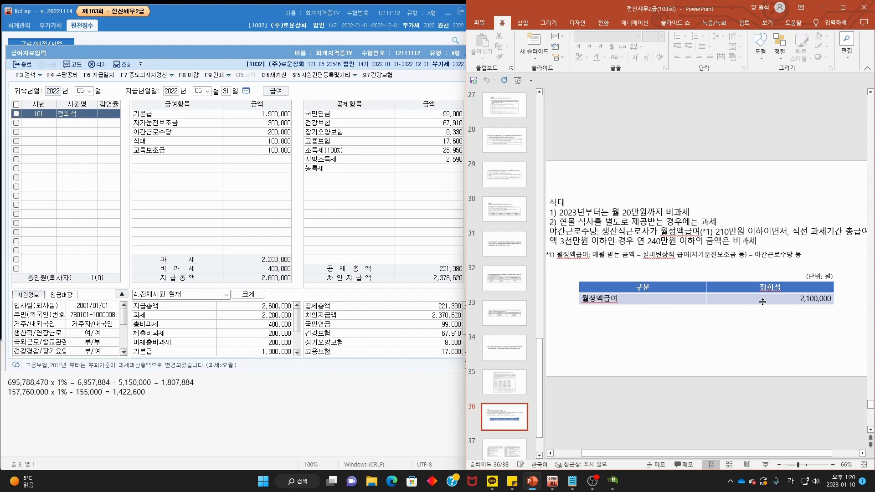
- Show problem slide 35 and circle the payroll's 2,600,000 total and 300,000 car allowance
click(504, 383)
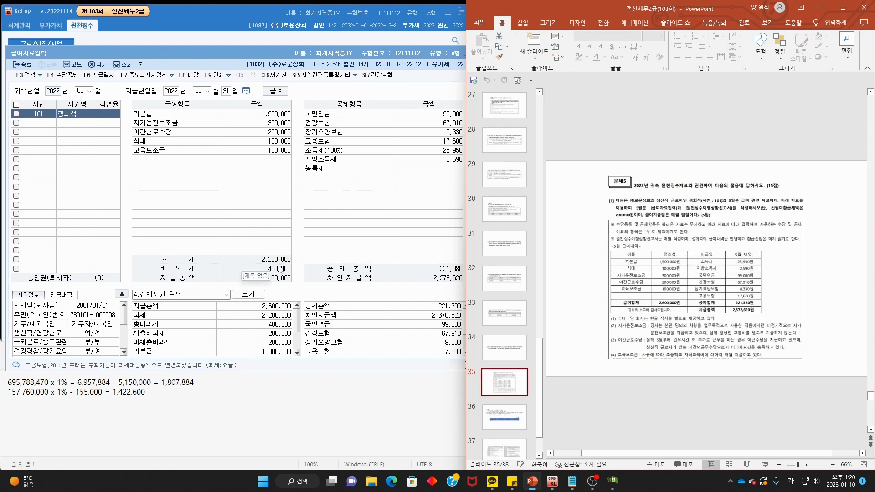
click(221, 214)
mouse_move(297, 286)
mouse_down()
mouse_move(283, 289)
mouse_move(288, 267)
mouse_move(298, 284)
mouse_up()
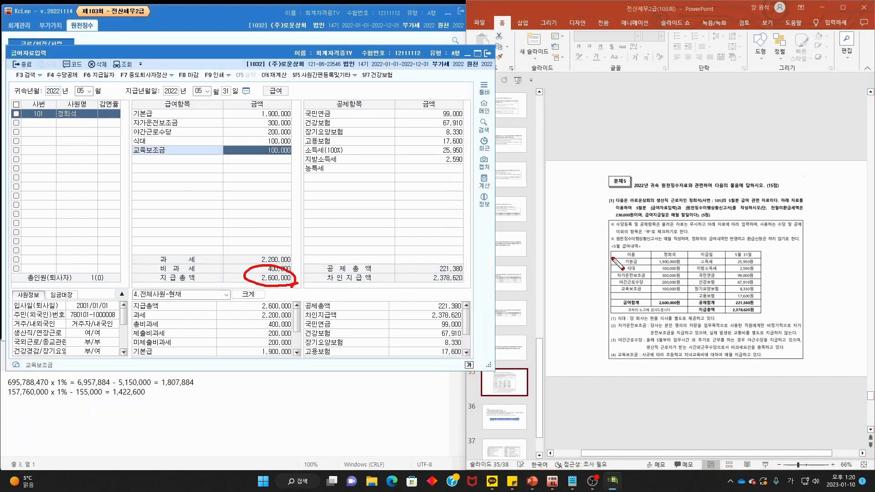
key(Escape)
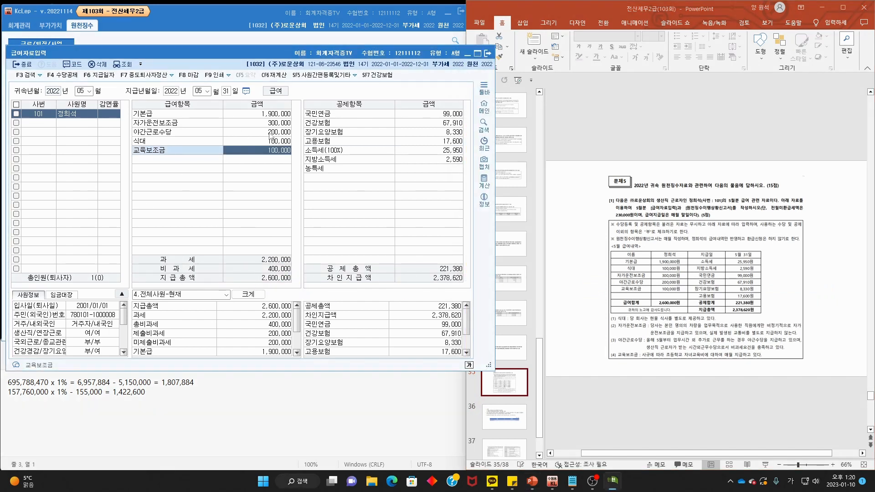
key(ctrl+2)
mouse_move(291, 129)
mouse_down()
mouse_move(272, 129)
mouse_move(267, 118)
mouse_move(292, 103)
mouse_move(287, 120)
mouse_up()
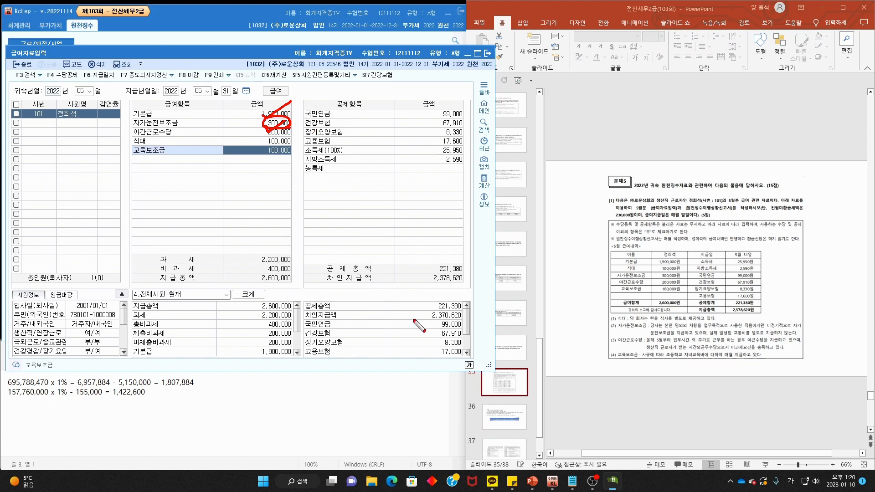
key(Escape)
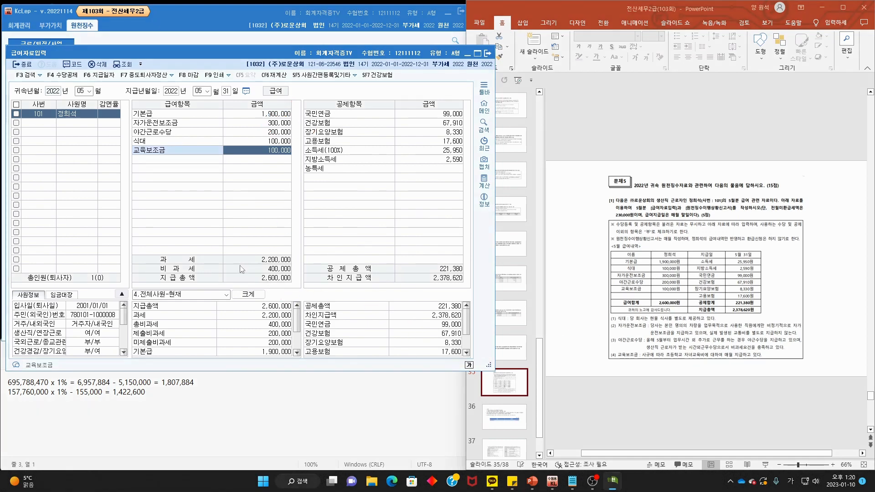
- Mark the 400,000 non-taxable total, 200,000 night-work allowance and 자가운전보조금 on the payroll screen
mouse_move(292, 271)
mouse_down()
mouse_move(266, 269)
mouse_move(291, 274)
mouse_up()
drag(126, 135, 183, 132)
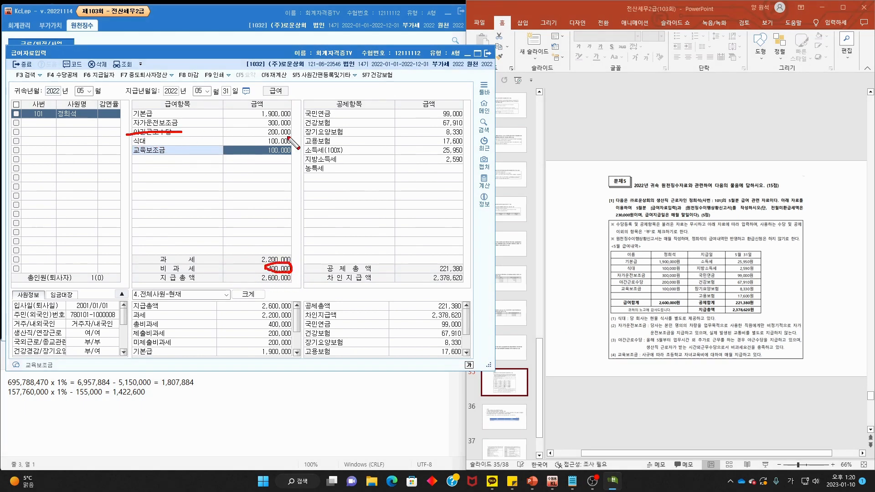
mouse_move(288, 138)
mouse_down()
mouse_move(268, 131)
mouse_move(285, 138)
mouse_up()
drag(135, 122, 167, 124)
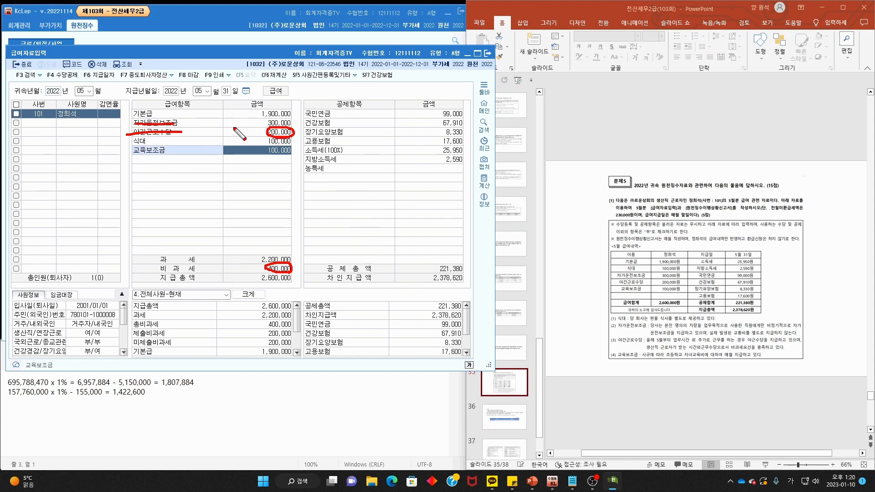
drag(250, 120, 268, 129)
drag(292, 263, 298, 286)
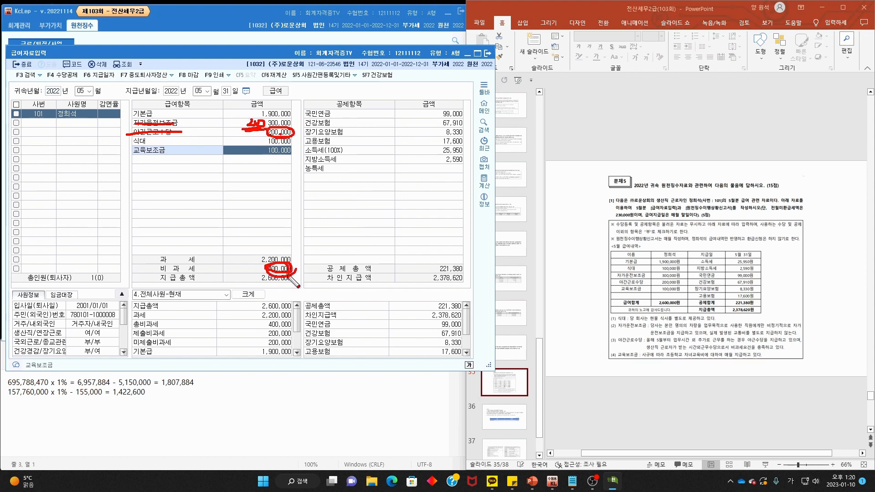
key(Escape)
- Review the slides, then close the 급여자료입력 payroll screen
click(699, 265)
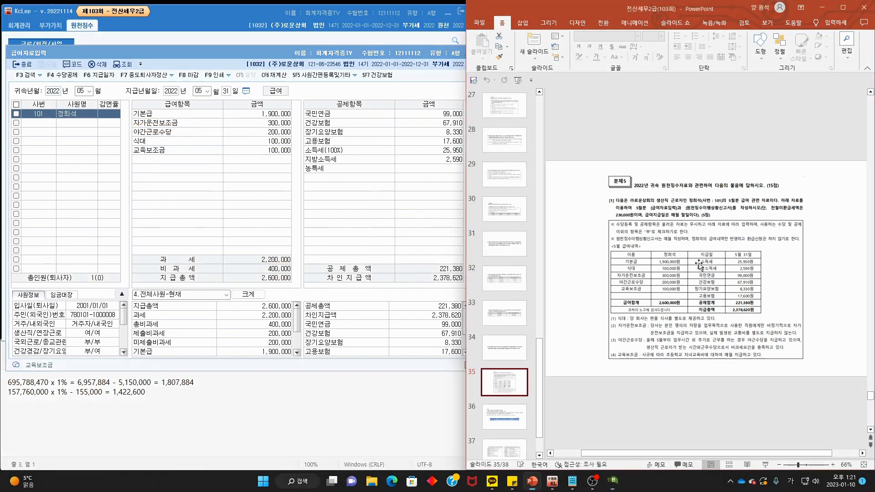
scroll(699, 264, down, 1)
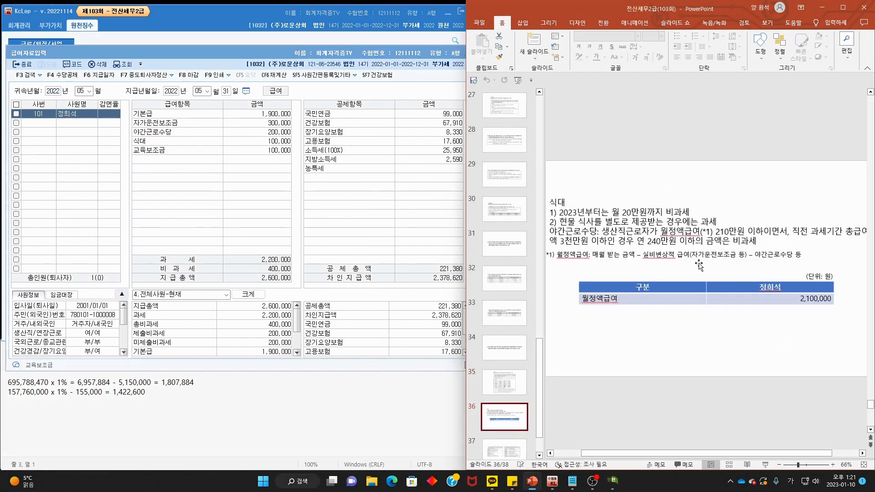
scroll(698, 263, up, 1)
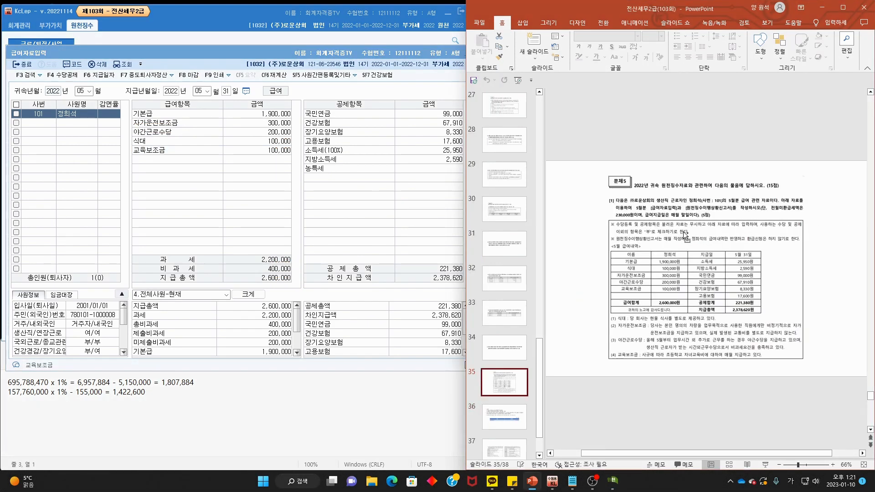
ctrl+scroll(685, 236, up, 1)
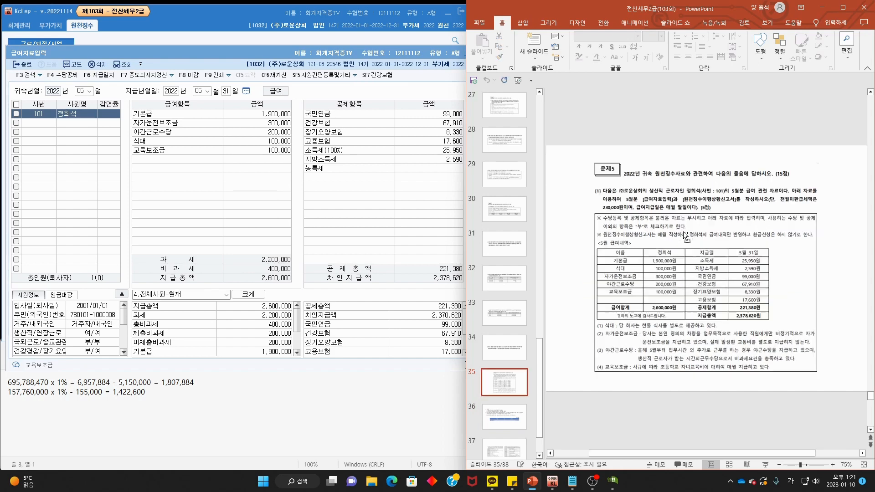
click(359, 53)
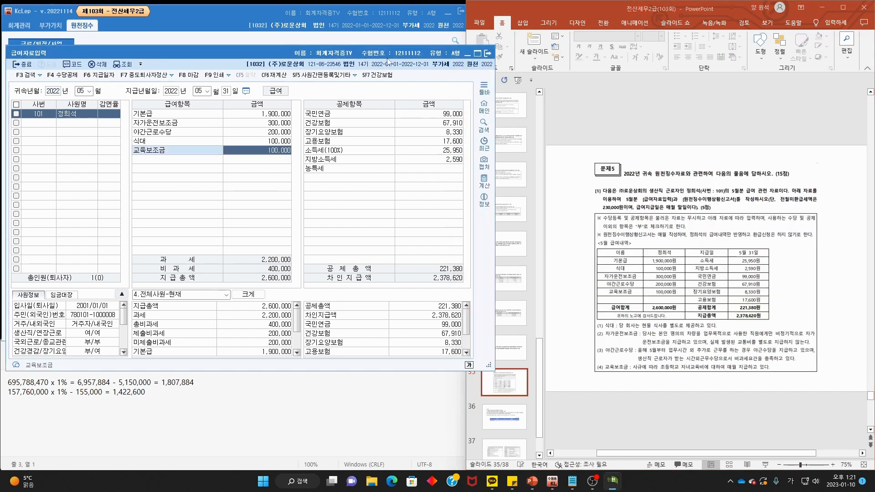
click(488, 54)
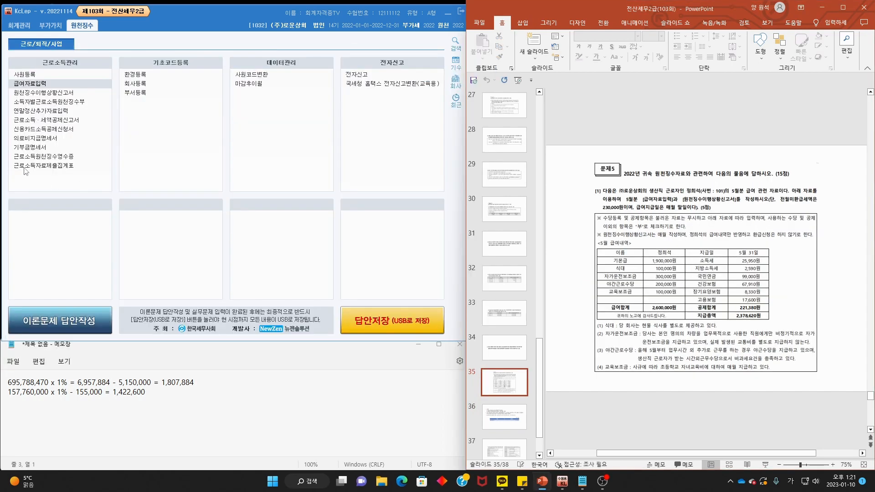
- Open 원천징수이행상황신고서 with 귀속 and 지급 periods set to May (05~05)
click(49, 95)
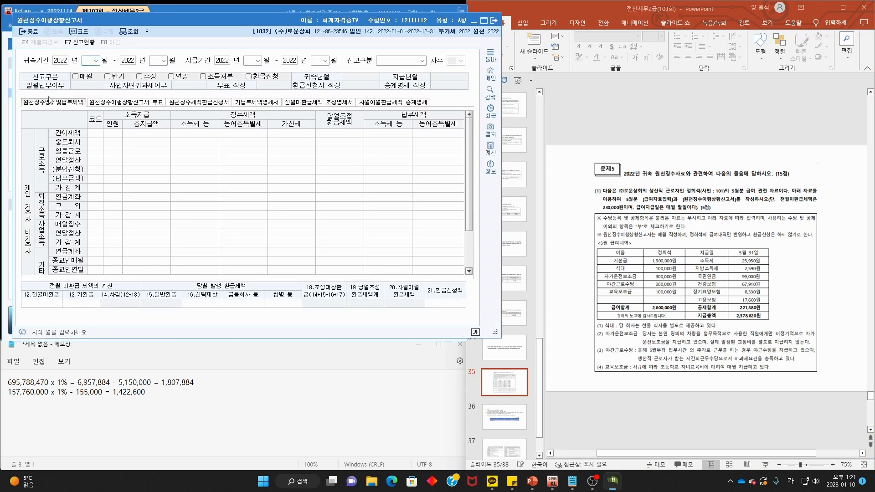
text(5)
key(Return)
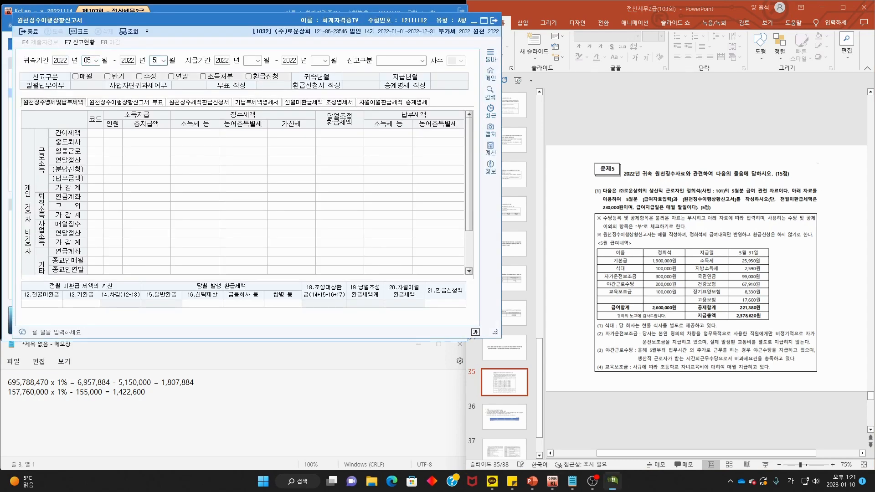
key(Return)
text(5)
key(Return)
key(Return)
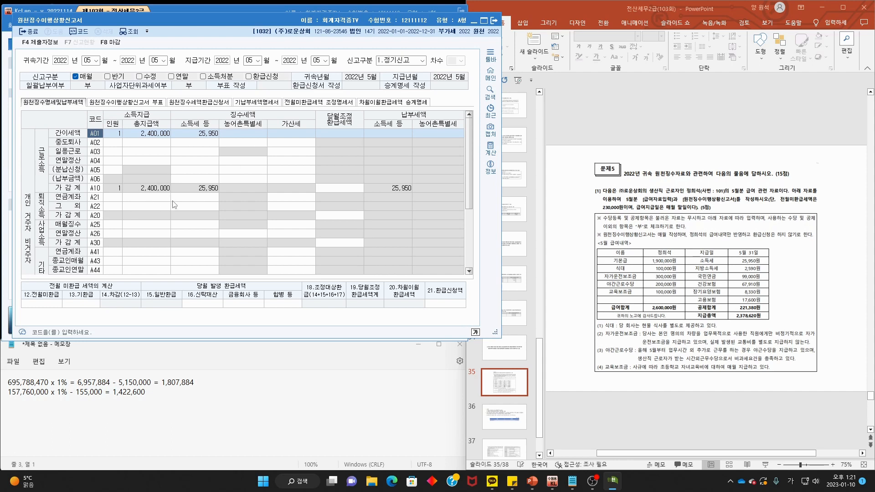
- Record 230,000 as 12.전월미환급 tax, leaving 204,050 to carry forward
drag(776, 206, 820, 205)
mouse_move(593, 212)
mouse_down()
mouse_move(634, 208)
mouse_move(603, 208)
mouse_up()
click(48, 305)
text(230)
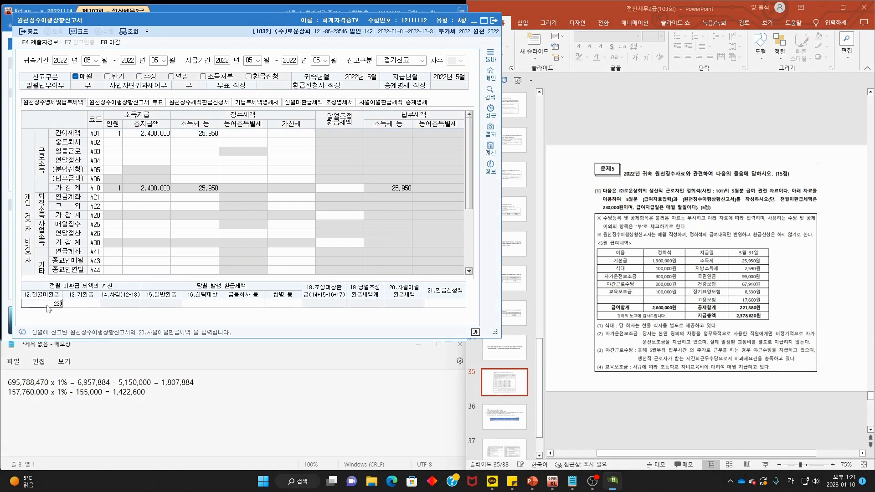
key(Return)
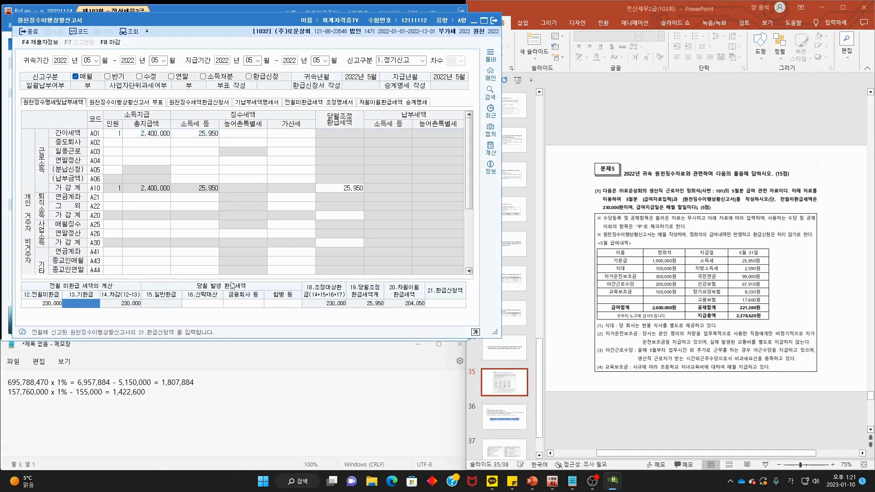
key(ctrl+2)
drag(61, 311, 64, 309)
key(Escape)
click(614, 314)
scroll(614, 314, down, 2)
ctrl+scroll(613, 317, down, 1)
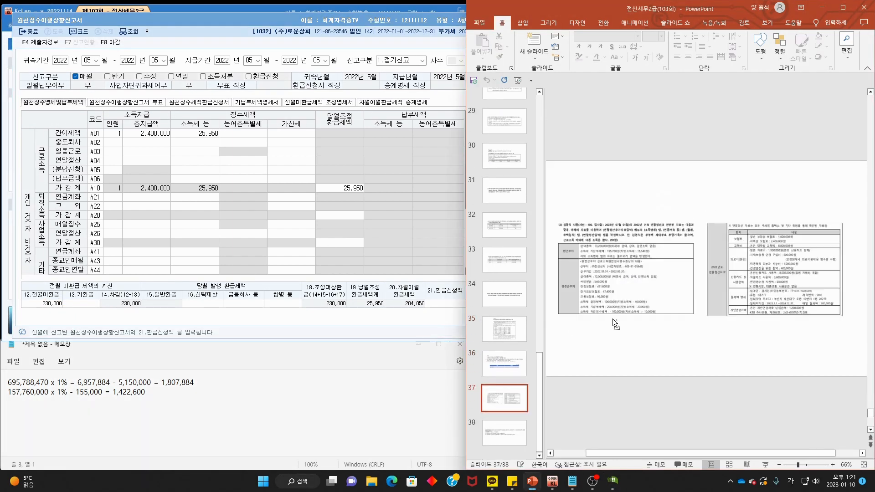
- Mark up slide 37's employee 102 heading, 2022 date and task instruction, then erase them
ctrl+scroll(652, 321, up, 2)
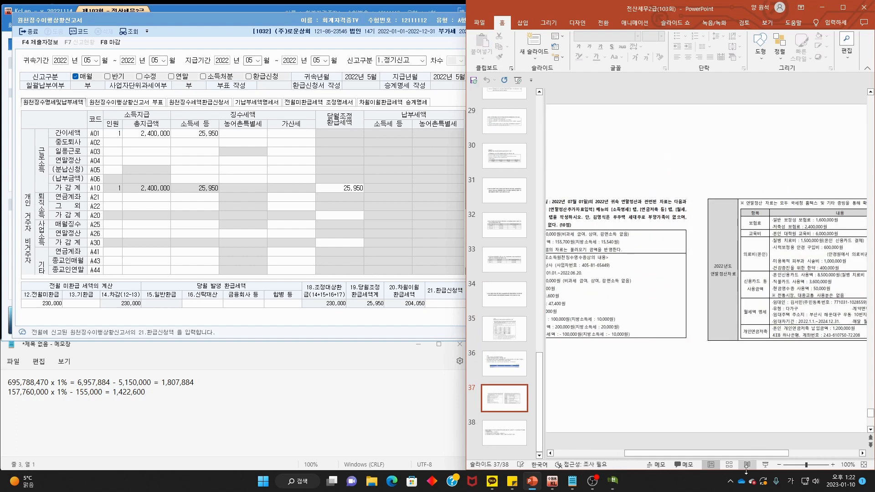
ctrl+scroll(644, 442, up, 1)
ctrl+scroll(755, 326, up, 1)
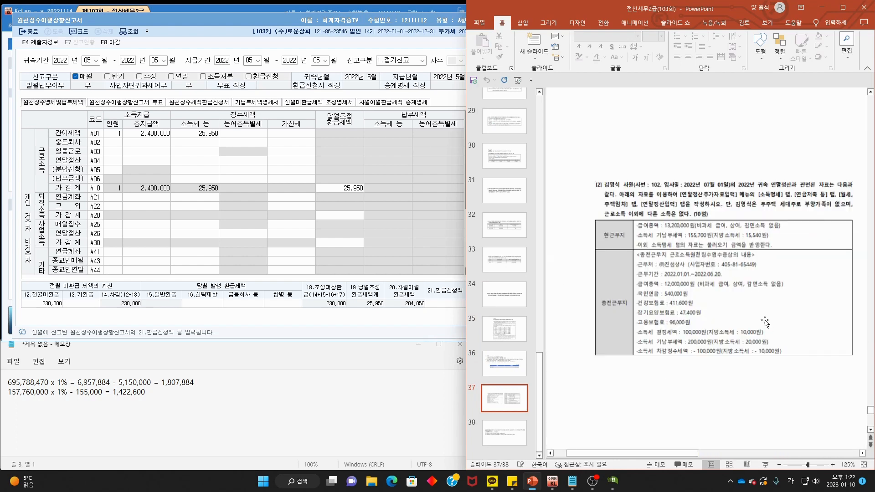
drag(598, 189, 644, 188)
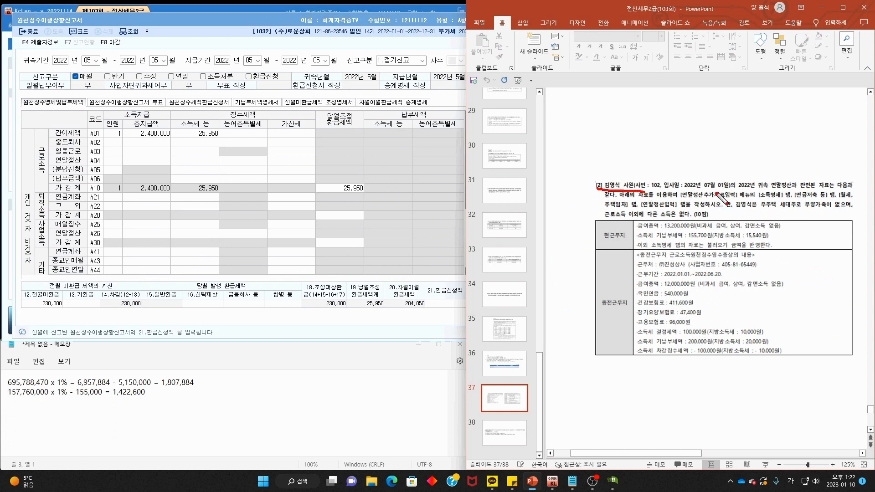
drag(740, 186, 849, 199)
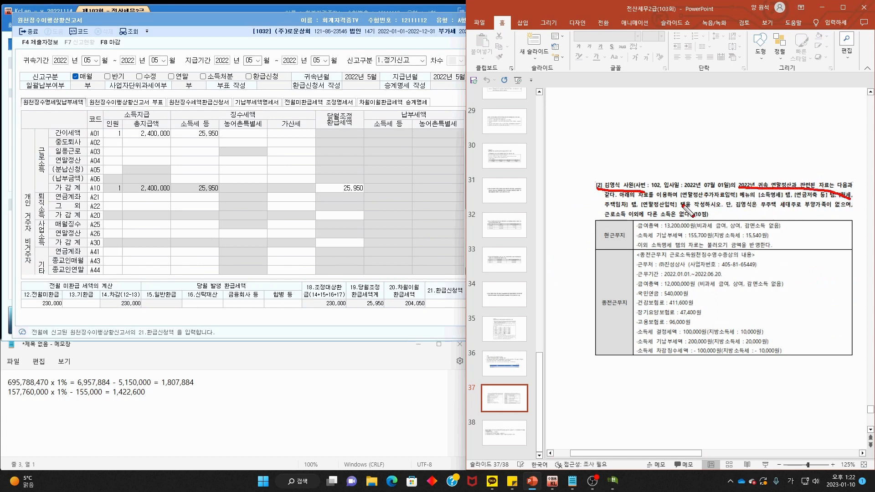
drag(612, 199, 853, 198)
key(e)
- Underline the sections to fill, household note and total salary line, then close the withholding return
drag(600, 210, 658, 208)
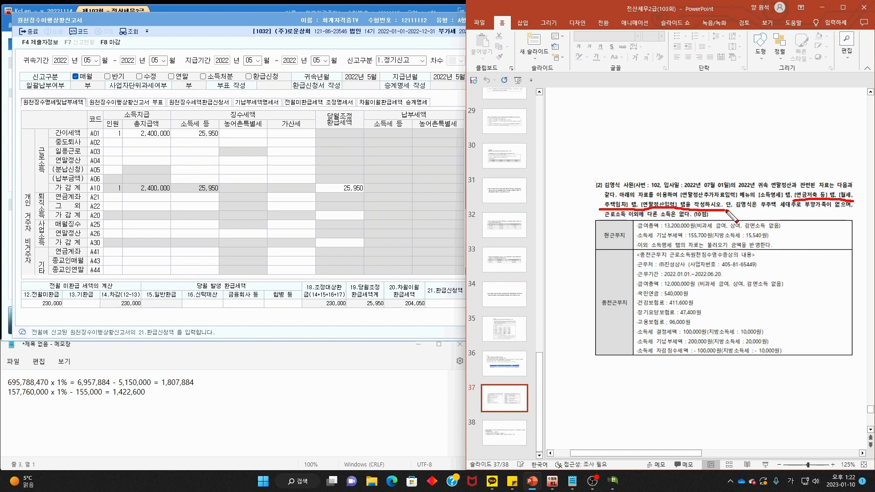
key(e)
drag(736, 209, 855, 206)
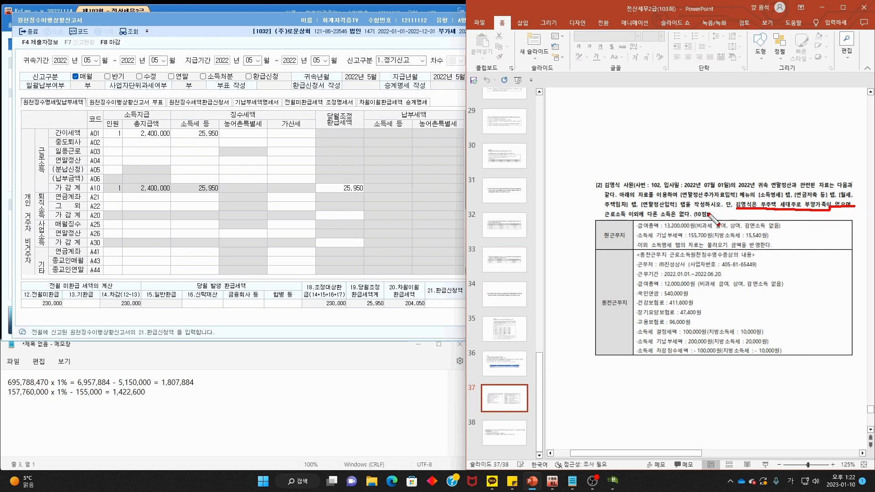
drag(606, 220, 702, 228)
key(e)
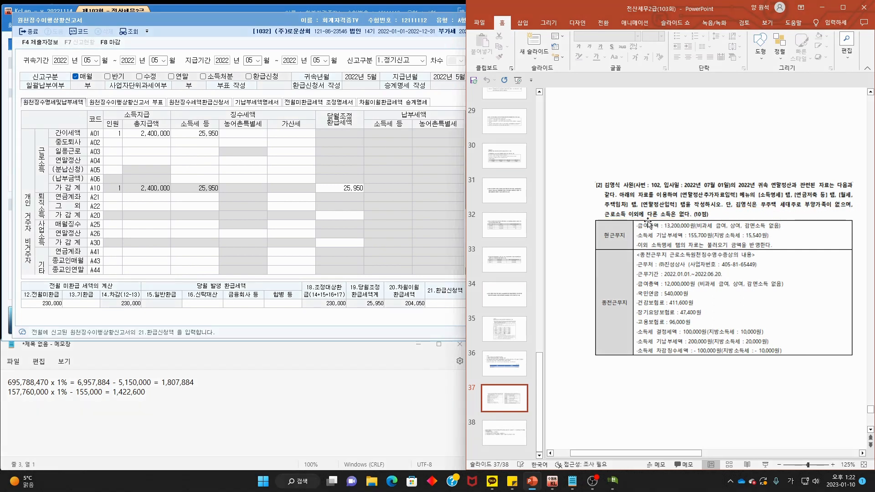
click(384, 29)
click(494, 21)
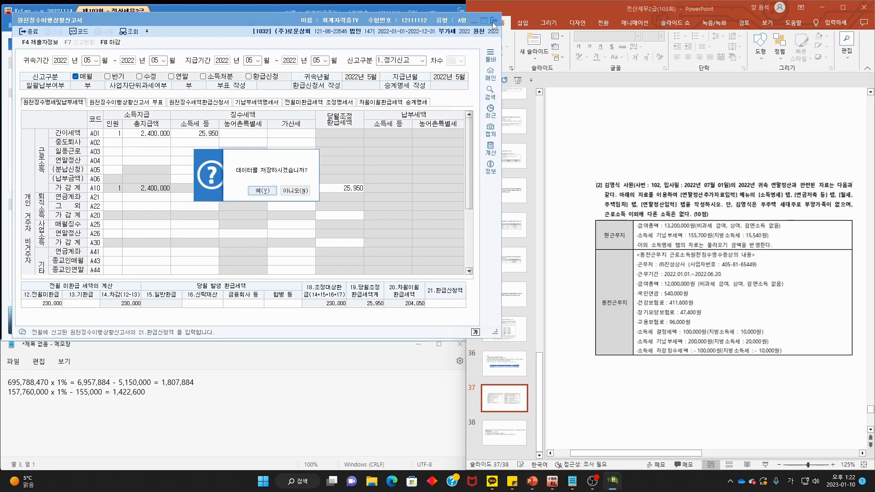
- Discard the withholding return and load employee 102 in 연말정산추가자료입력
click(282, 191)
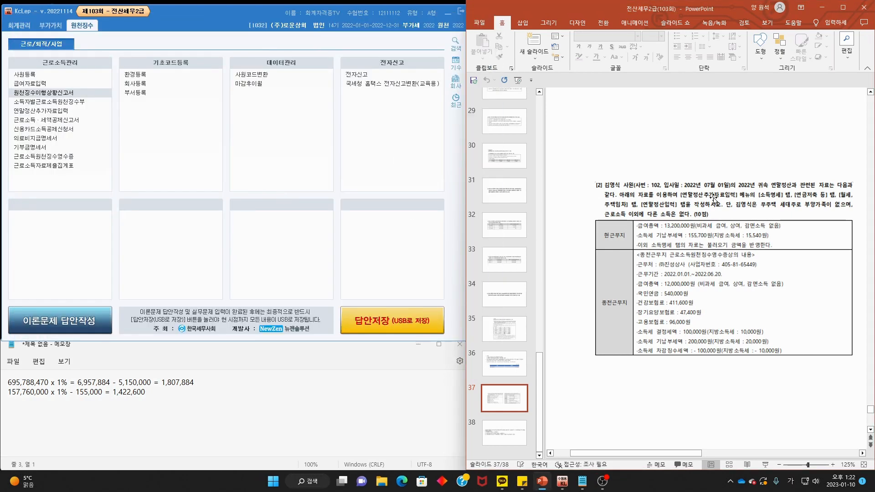
click(71, 111)
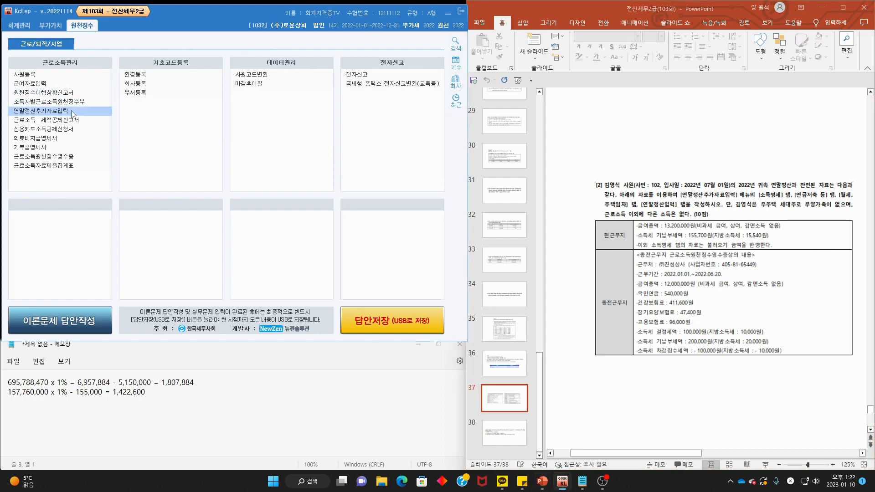
key(F2)
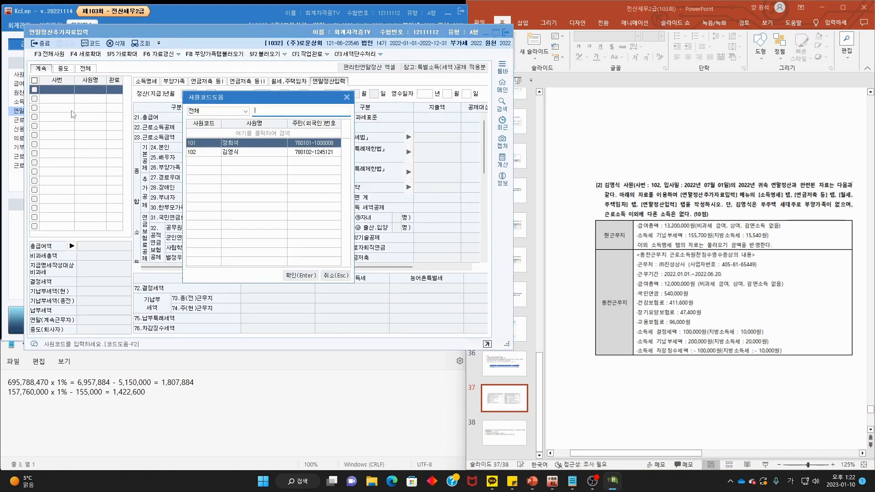
double_click(271, 154)
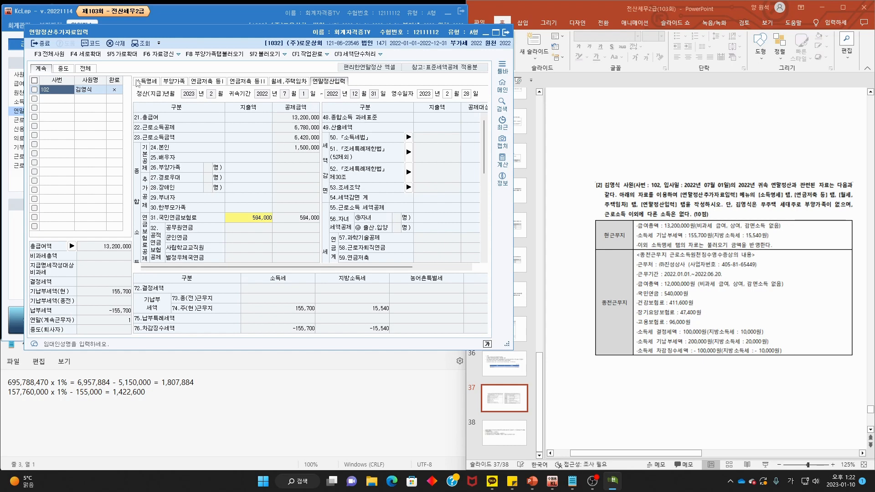
- Check 소득명세, matching the current employer's 155,700 income tax, and widen the form
click(146, 81)
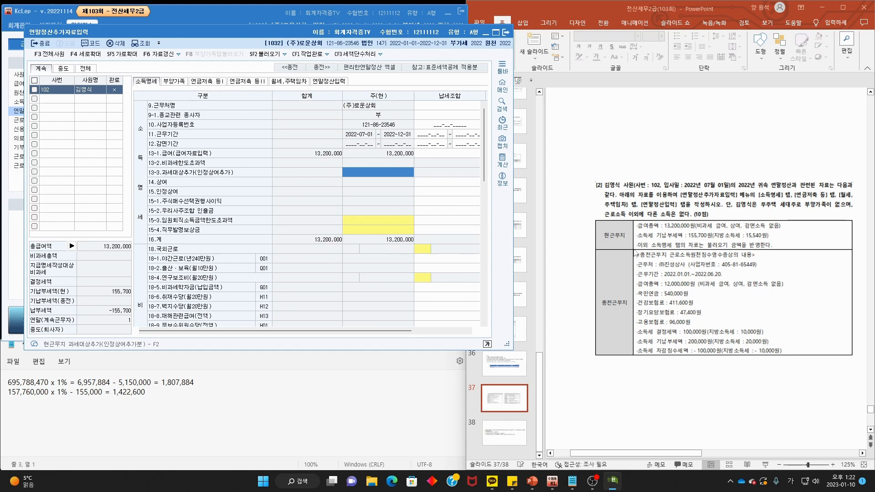
scroll(407, 257, down, 10)
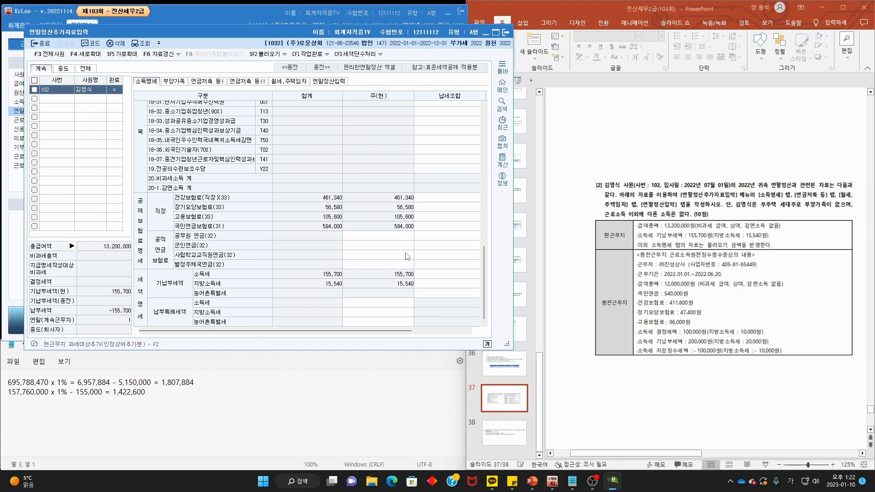
drag(684, 237, 771, 238)
mouse_move(416, 286)
mouse_down()
mouse_move(383, 279)
mouse_move(412, 287)
mouse_up()
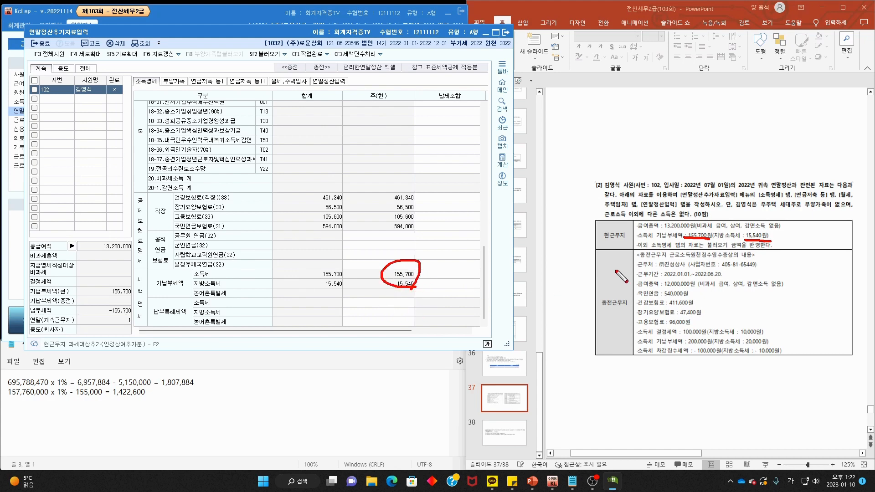
key(Escape)
drag(366, 331, 381, 333)
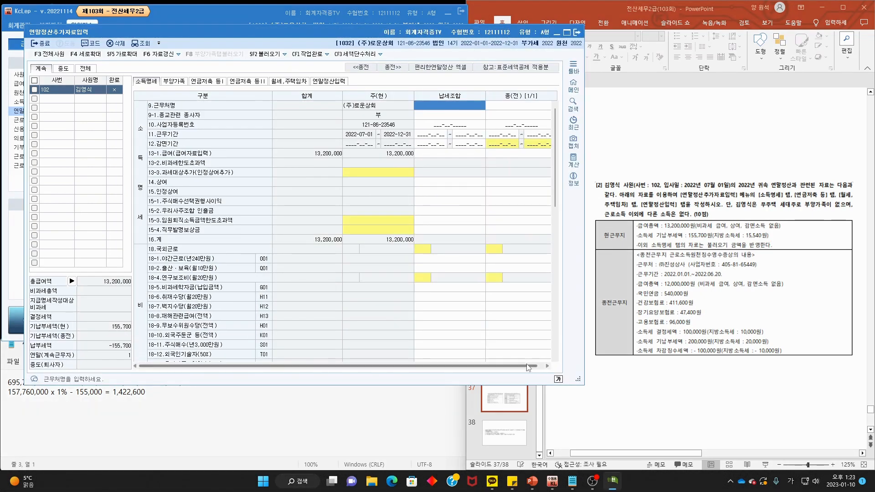
- Select the 종(전) 근무처명 cell and mark the previous workplace column and slide section
click(547, 366)
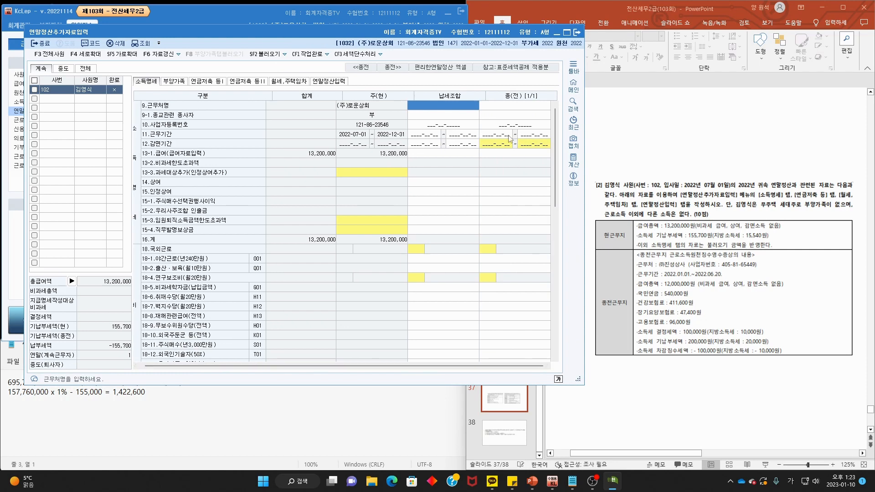
click(523, 105)
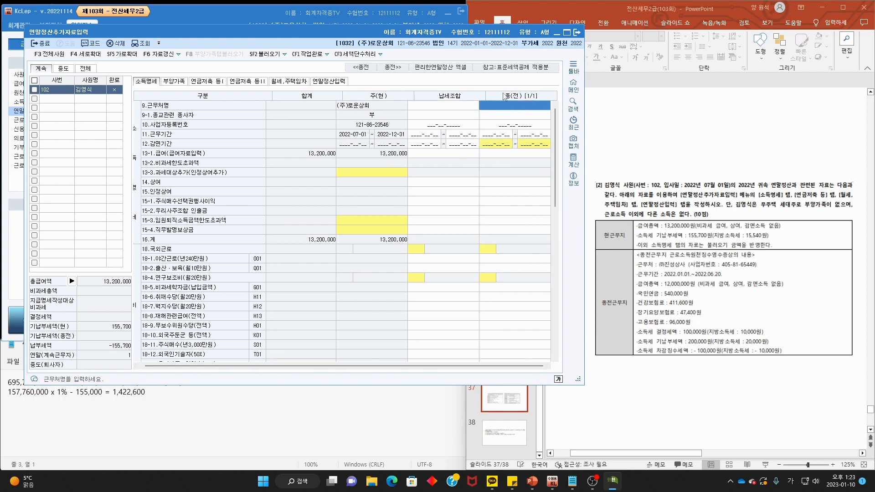
mouse_move(467, 106)
mouse_down()
mouse_move(476, 94)
mouse_move(467, 108)
mouse_up()
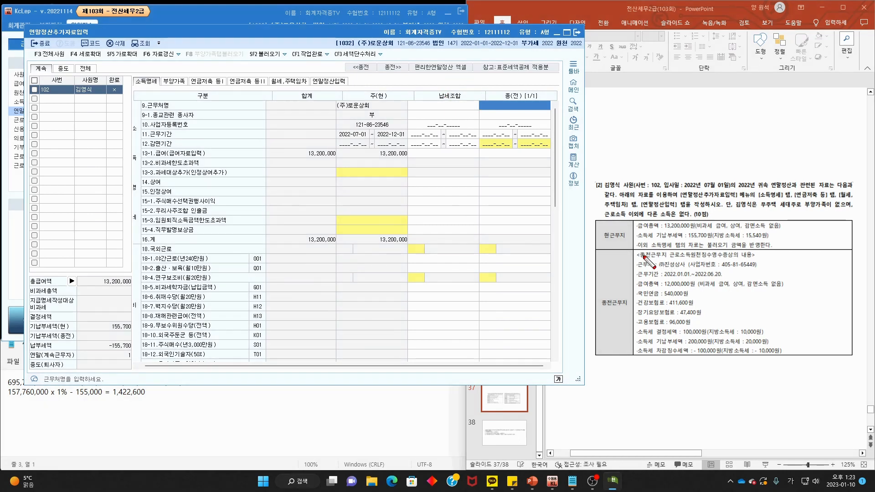
drag(640, 259, 668, 258)
mouse_move(632, 314)
mouse_down()
mouse_move(598, 308)
mouse_move(637, 324)
mouse_up()
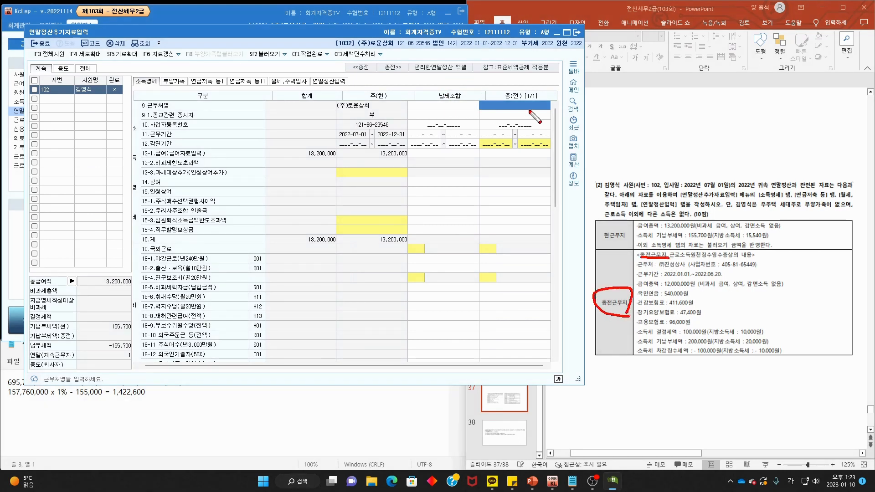
mouse_move(538, 107)
mouse_down()
mouse_move(486, 70)
mouse_move(543, 107)
mouse_up()
key(Escape)
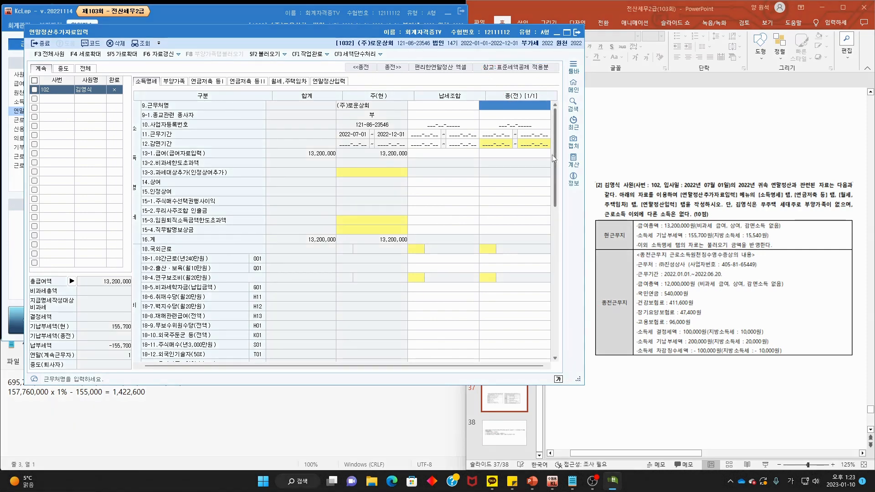
- Enter (주)진성상사, 부, its business registration number and period 2022-01-01 to 2022-06-20
text((주)지)
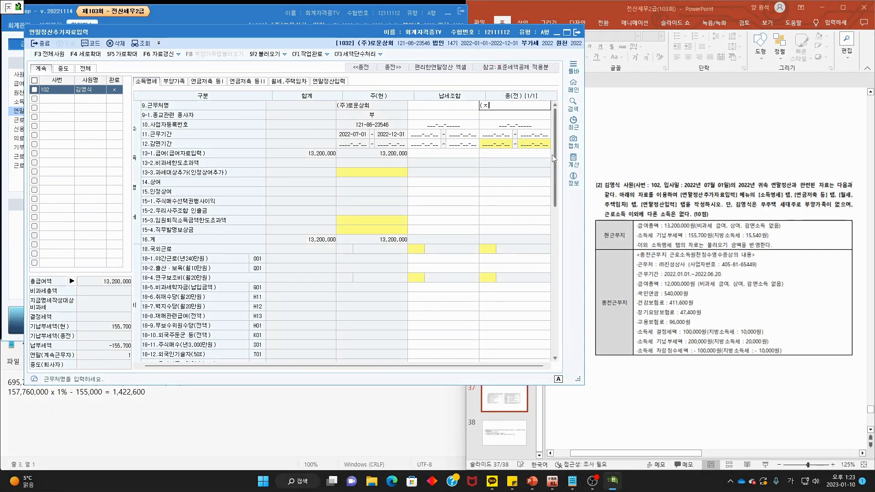
text(ㄴ성상사)
key(Return)
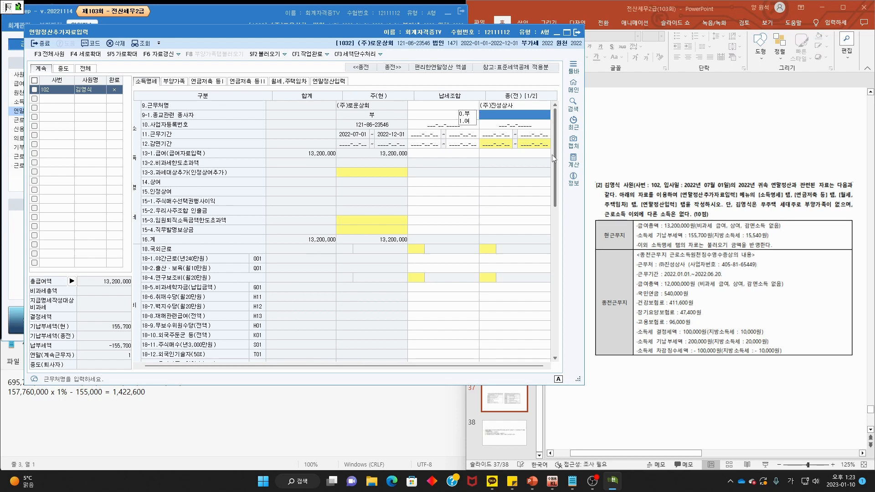
key(Return)
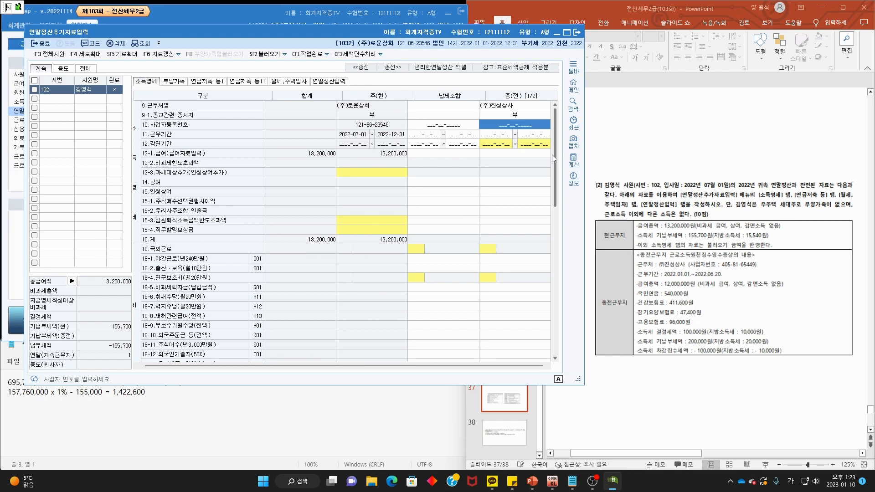
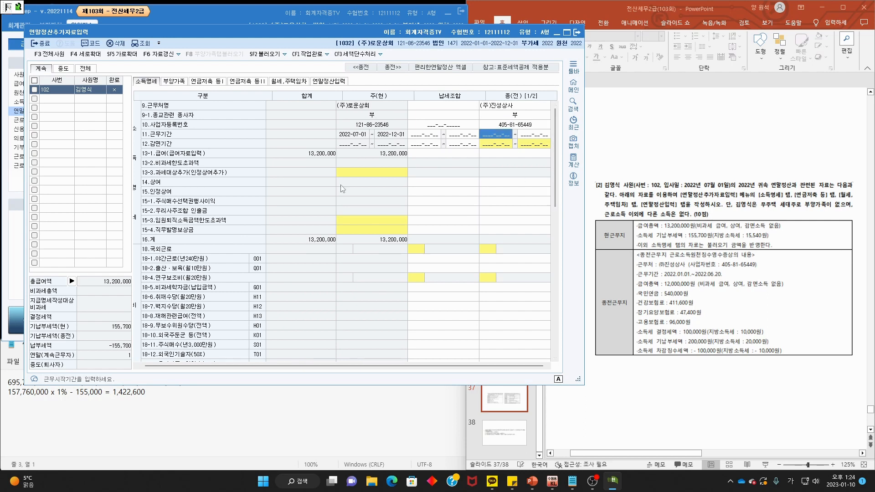
text(20)
text(220101-0)
key(Return)
text(20220620)
key(Return)
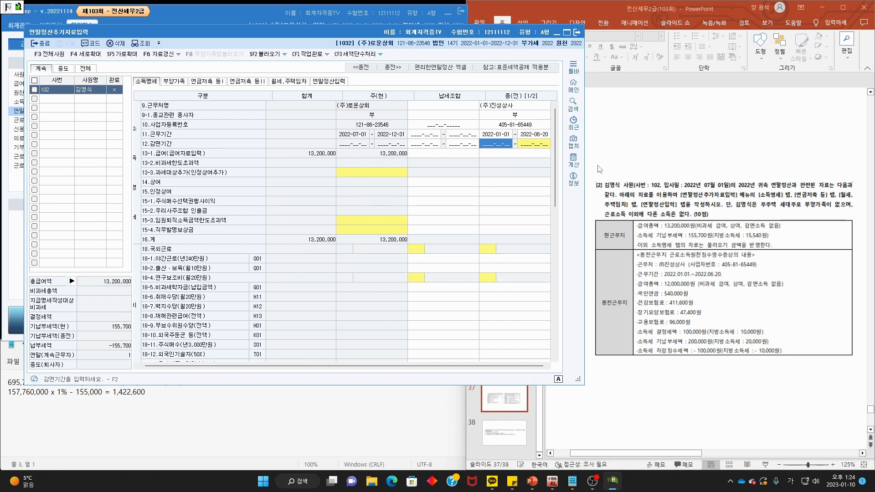
- Enter the previous salary of 12,000,000, bringing total pay to 25,200,000
click(531, 157)
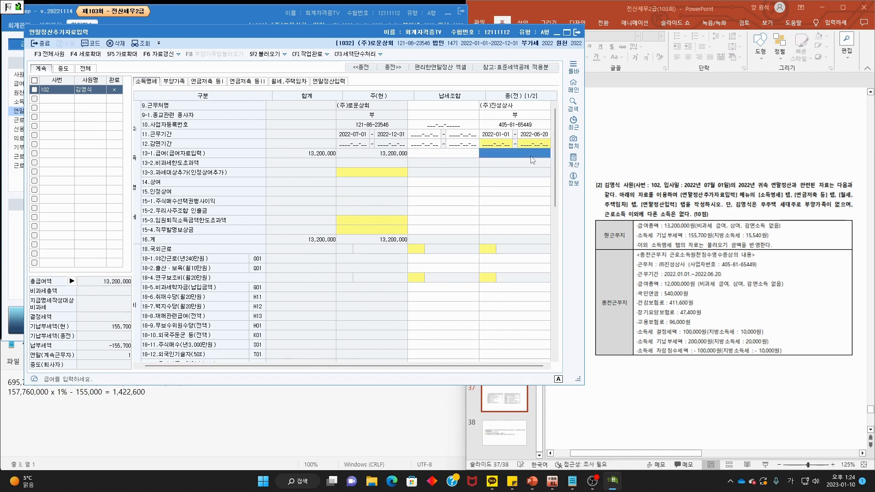
text(12,000,000)
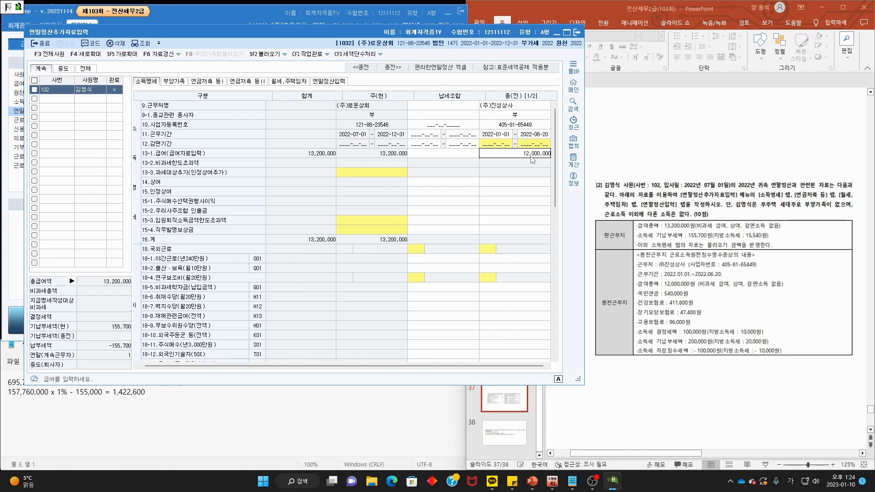
key(Return)
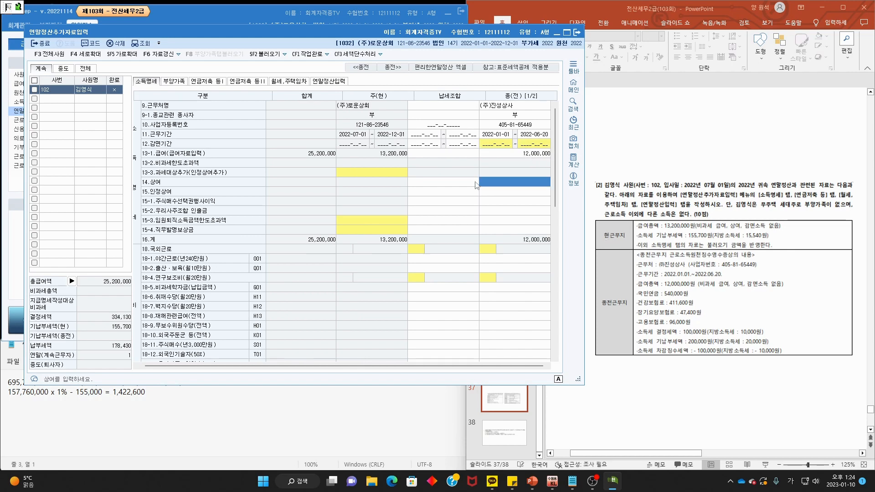
scroll(509, 231, down, 2)
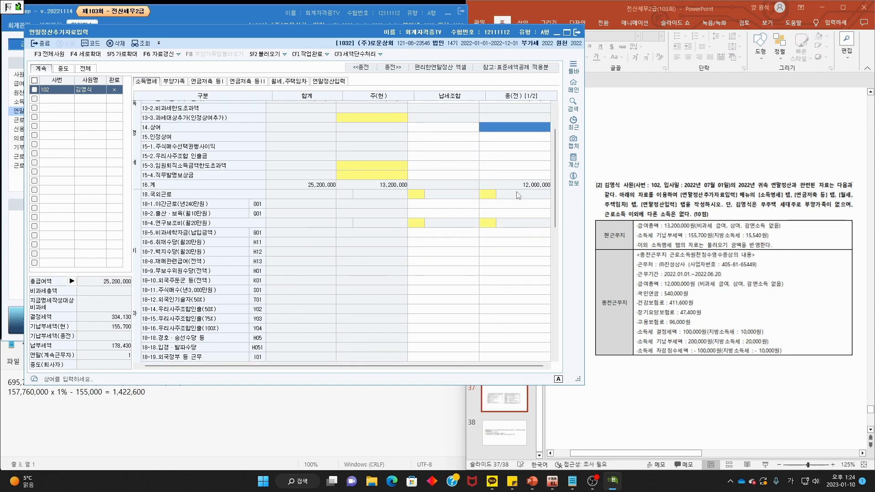
scroll(518, 195, up, 2)
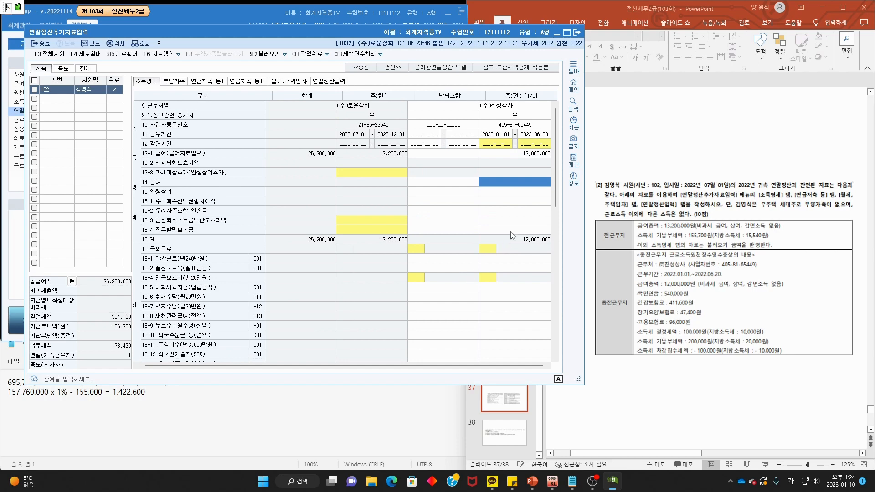
scroll(416, 231, down, 12)
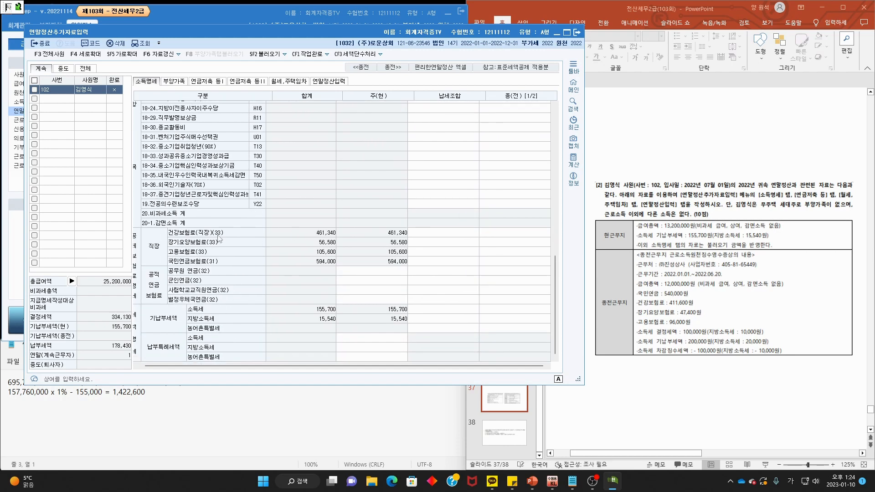
- In the 종(전) column, enter 국민연금 540,000, 건강보험 411,600, 장기요양보험 47,400 and 고용보험 96,000
click(517, 261)
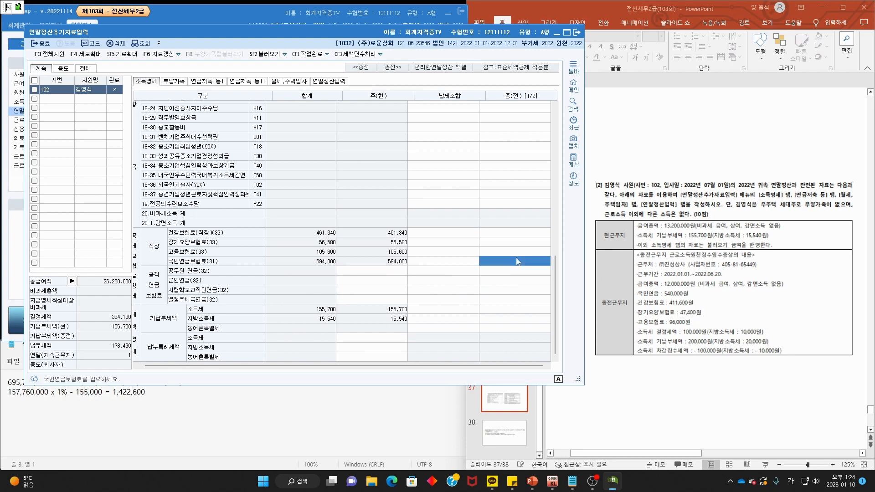
text(5400)
key(Return)
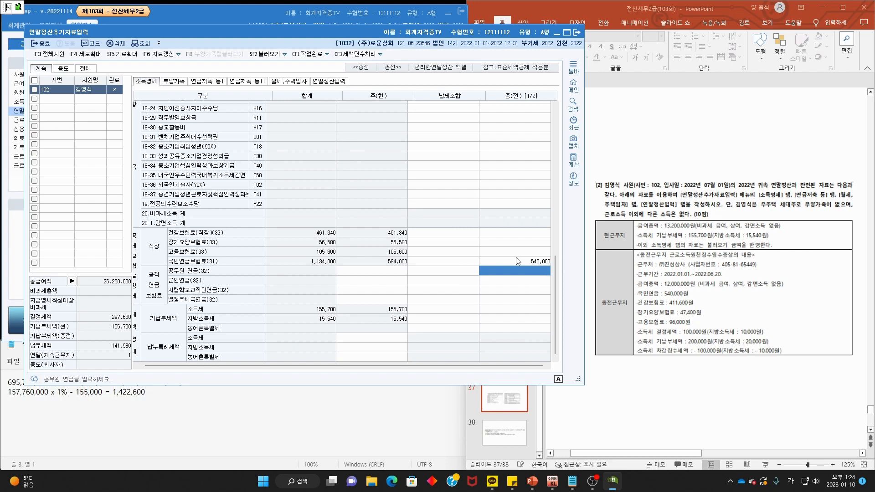
click(528, 234)
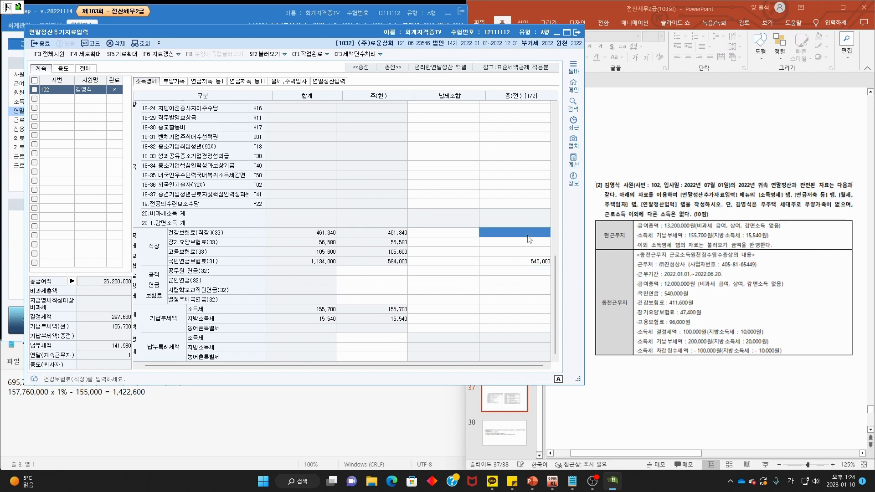
text(4116)
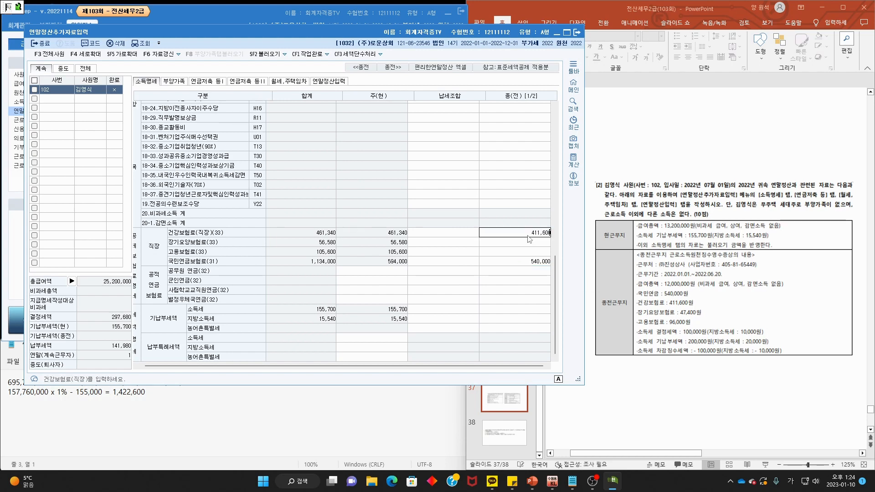
key(Return)
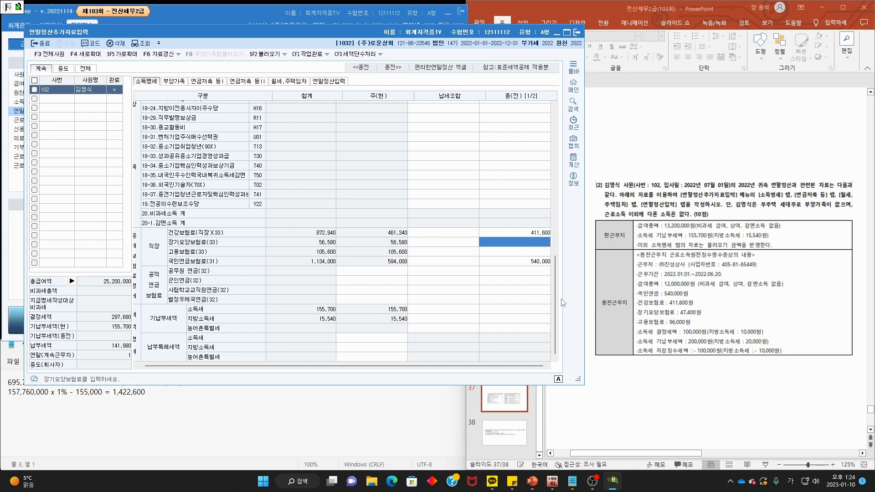
text(47,400)
key(Return)
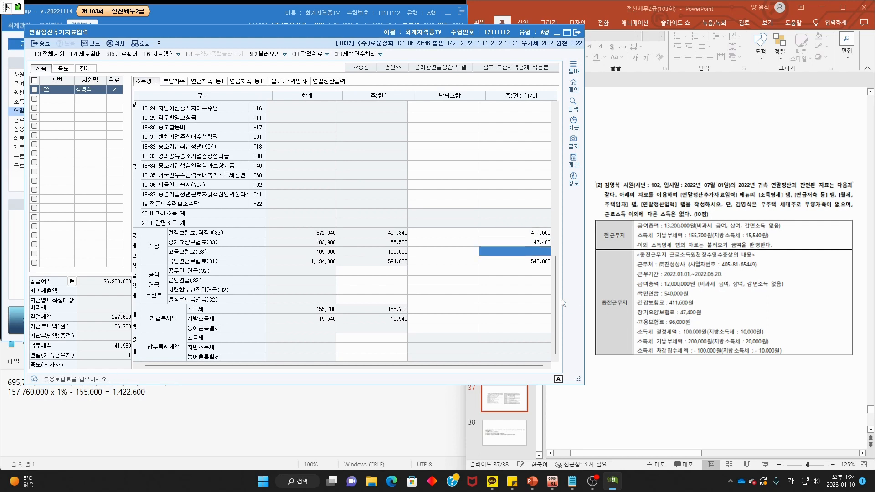
text(96,000)
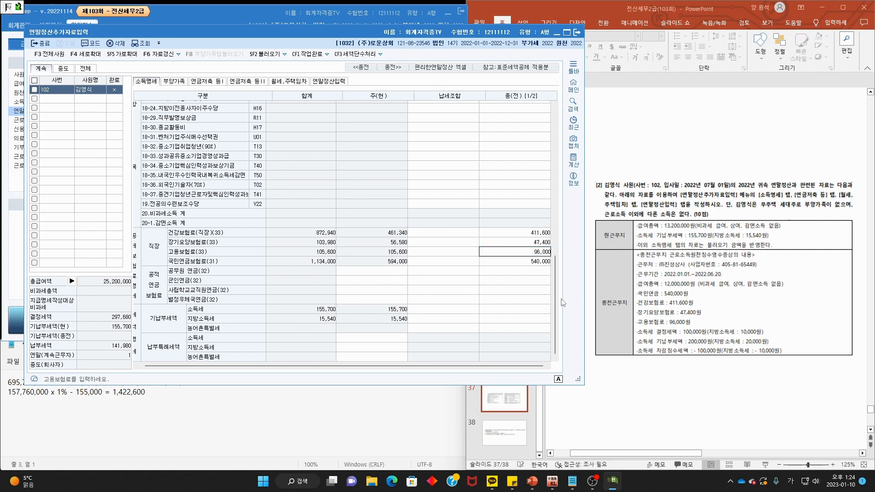
key(Return)
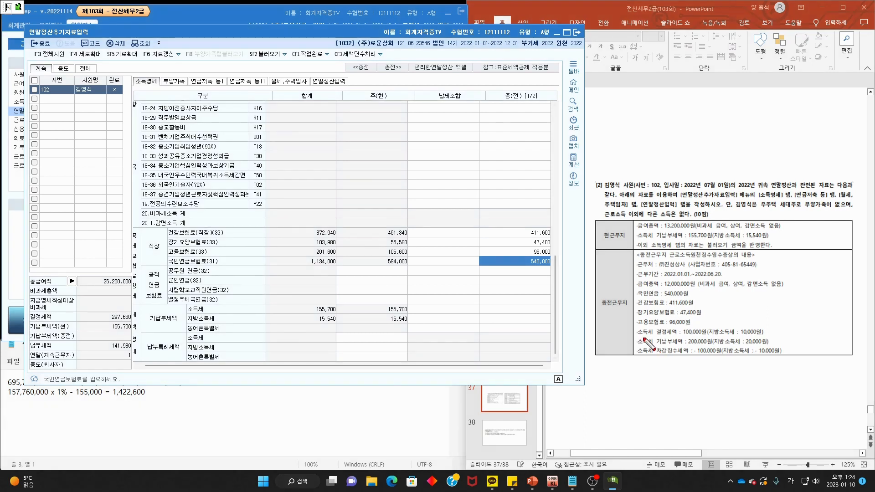
mouse_move(640, 338)
mouse_down()
mouse_move(686, 337)
mouse_move(703, 358)
mouse_up()
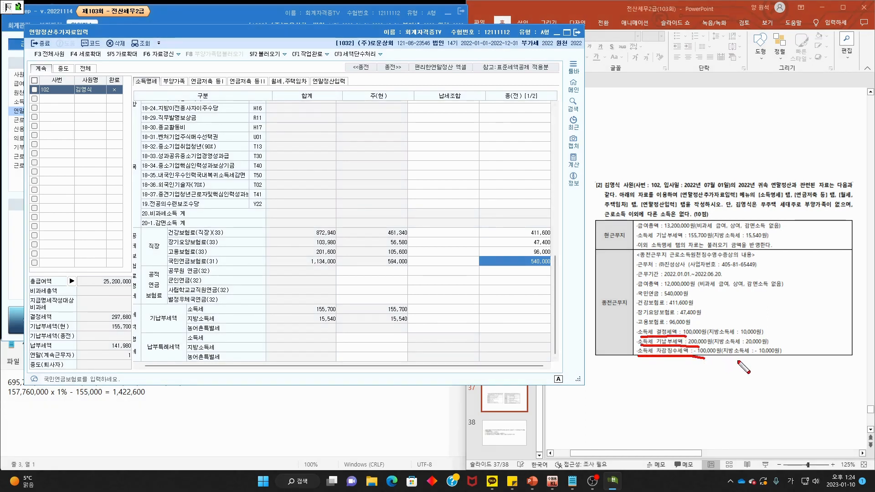
mouse_move(788, 363)
mouse_down()
mouse_move(670, 366)
mouse_move(753, 368)
mouse_up()
key(Escape)
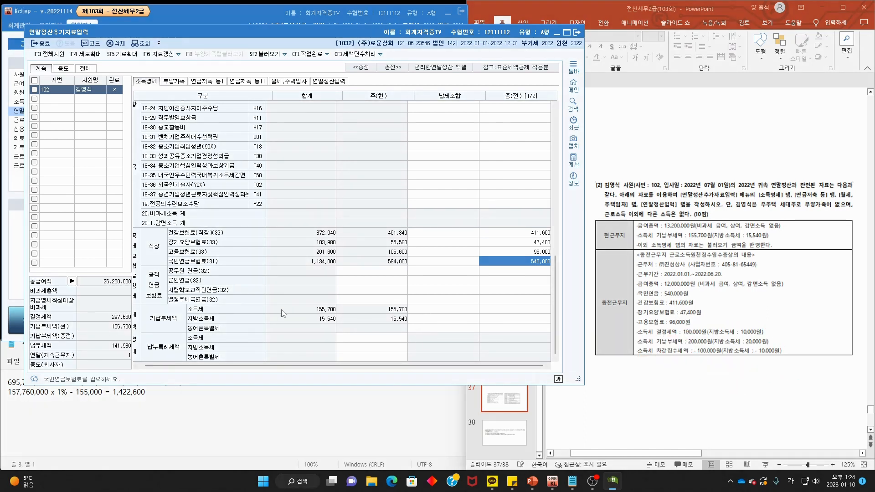
drag(185, 311, 187, 332)
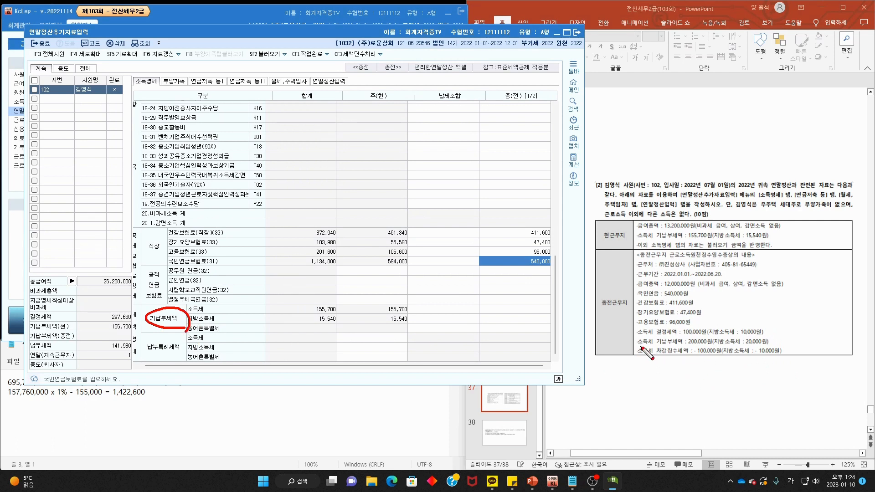
mouse_move(640, 348)
mouse_down()
mouse_move(747, 355)
mouse_move(776, 342)
mouse_move(639, 333)
mouse_up()
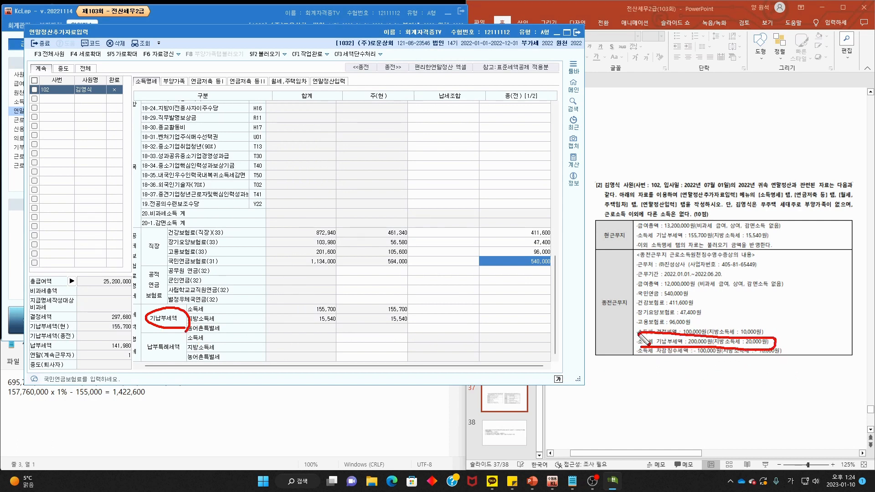
key(Escape)
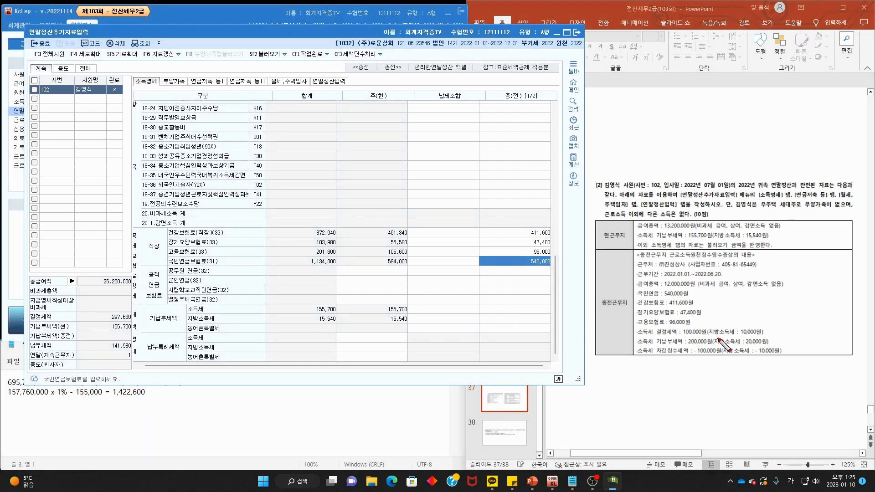
mouse_move(785, 357)
mouse_down()
mouse_move(777, 367)
mouse_move(697, 367)
mouse_move(678, 354)
mouse_move(800, 348)
mouse_move(787, 362)
mouse_up()
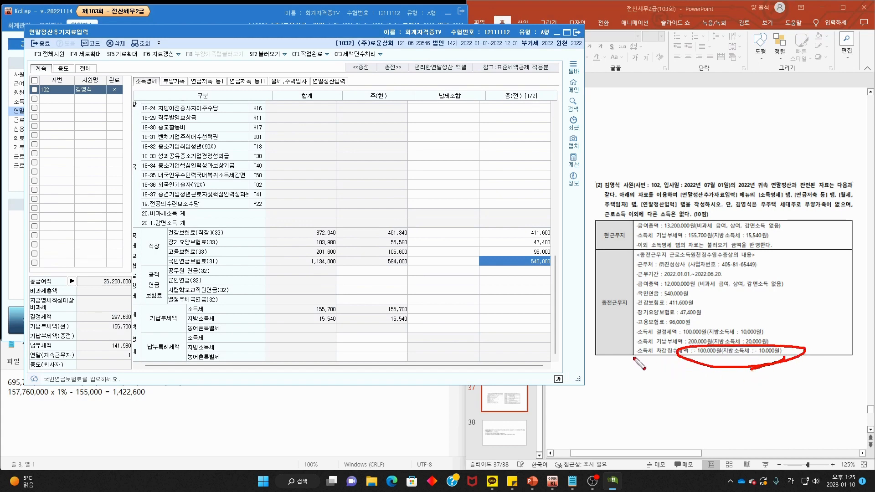
drag(630, 357, 737, 358)
key(e)
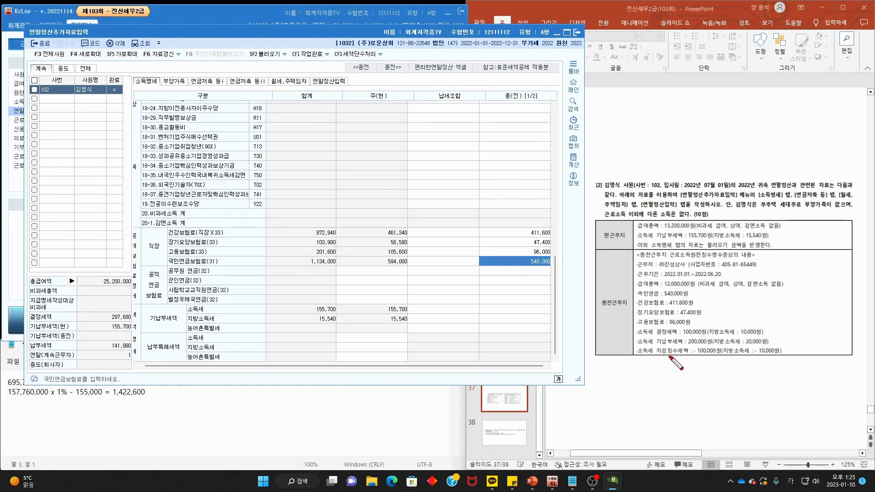
mouse_move(669, 357)
mouse_down()
mouse_move(739, 348)
mouse_move(675, 355)
mouse_up()
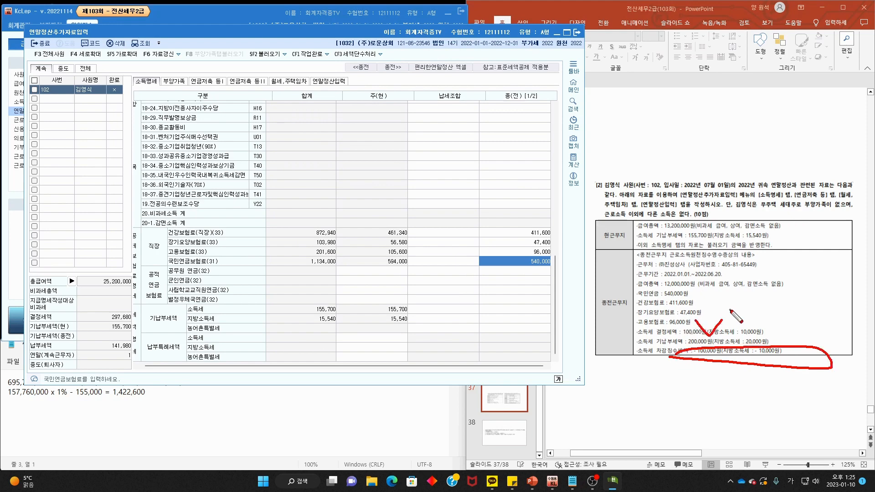
key(Escape)
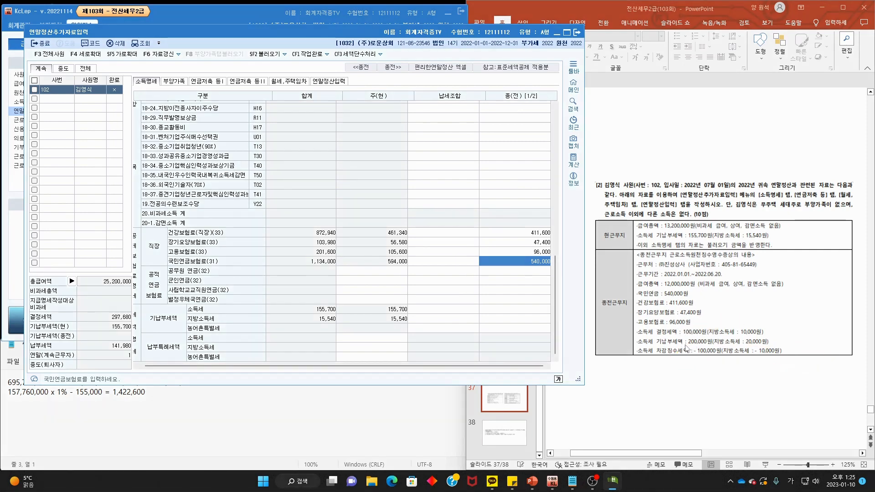
key(ctrl+p)
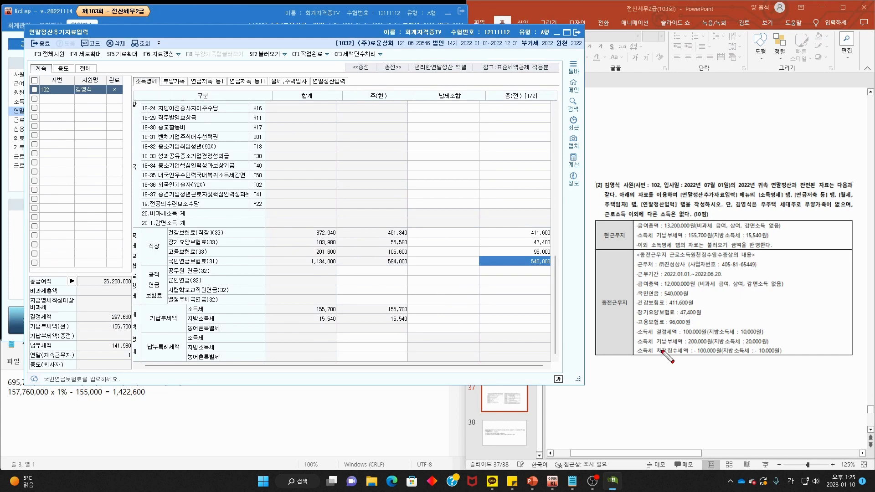
mouse_move(686, 346)
mouse_down()
mouse_move(717, 345)
mouse_move(702, 361)
mouse_move(719, 347)
mouse_move(717, 361)
mouse_move(699, 353)
mouse_move(722, 329)
mouse_up()
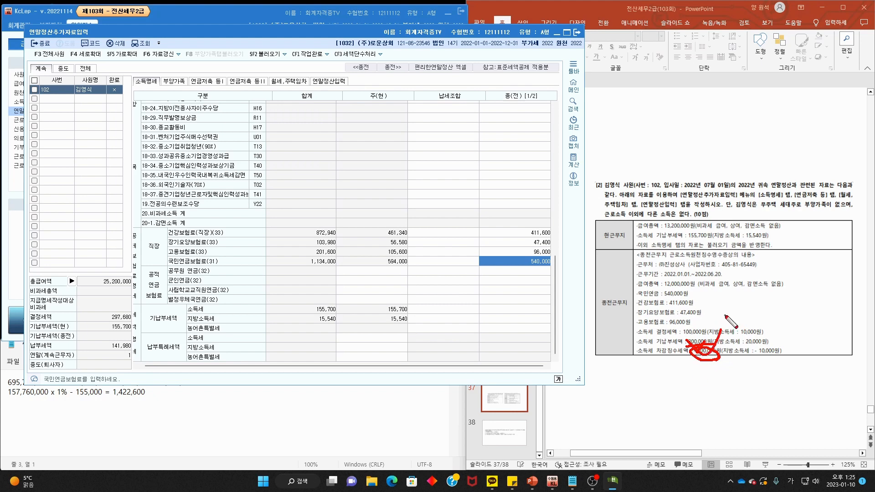
key(Escape)
- Record the previous employer's prepaid income tax 100,000 and local income tax 10,000
click(527, 310)
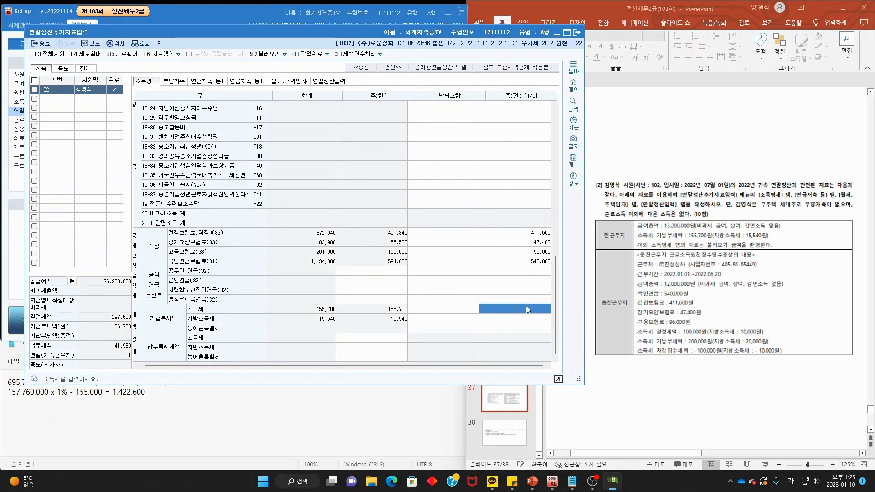
text(100,0)
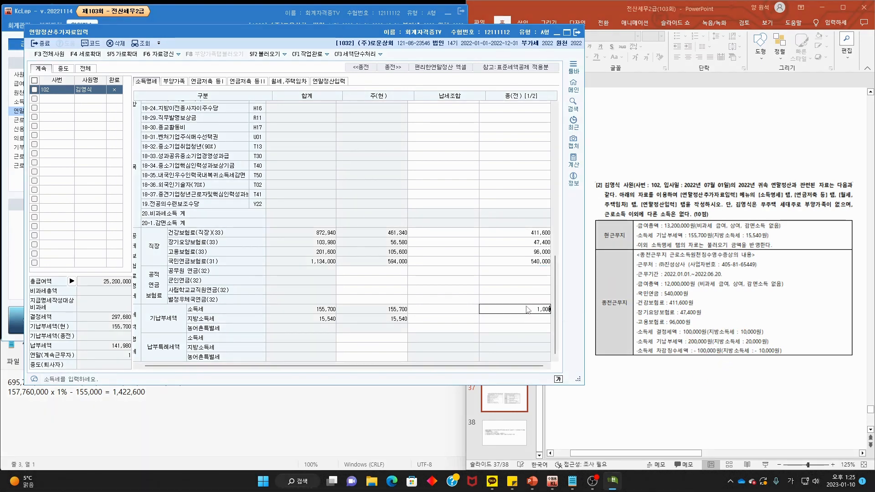
text(00)
key(Return)
text(10)
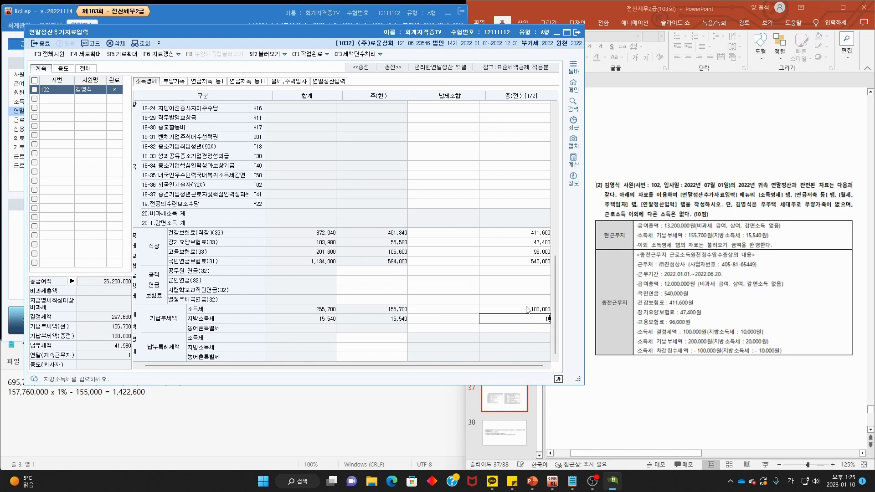
key(Return)
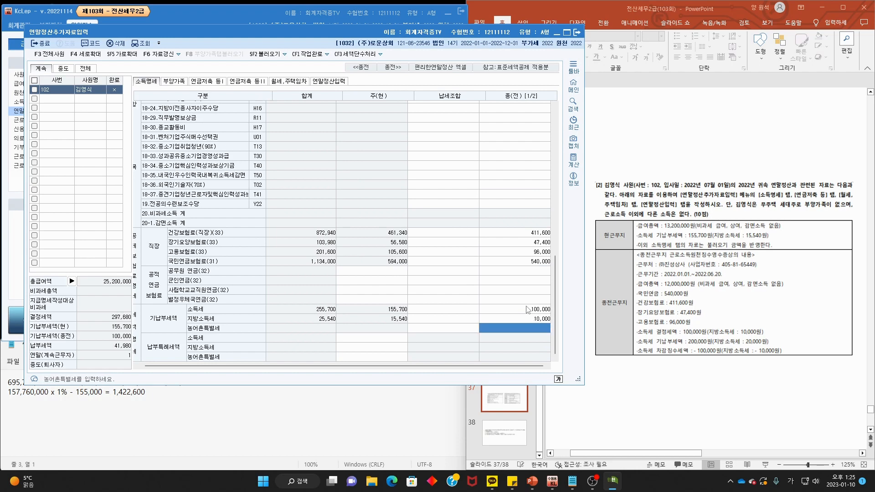
- Scroll the exam slide to the deduction table and circle the insurance item
click(635, 302)
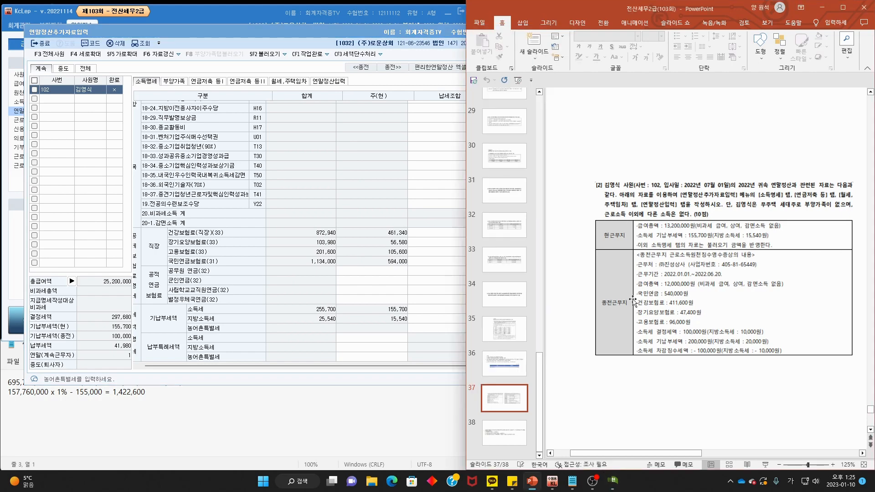
scroll(710, 304, down, 2)
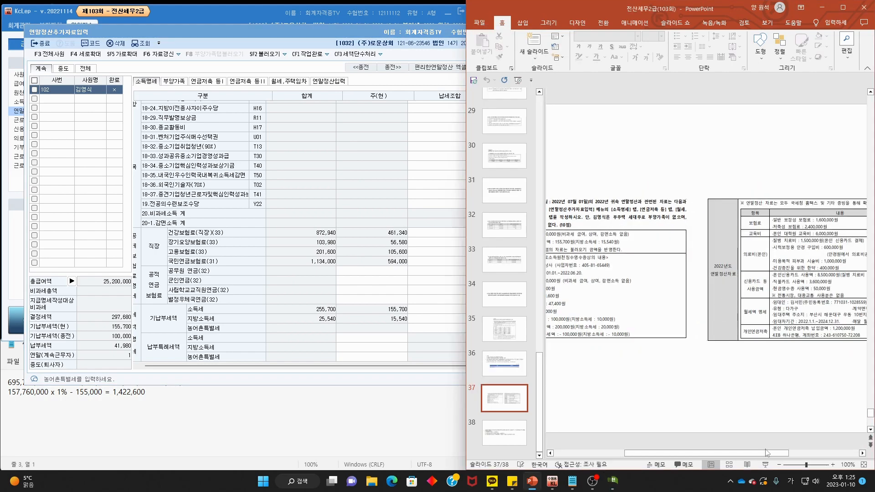
drag(768, 453, 826, 454)
scroll(785, 339, up, 1)
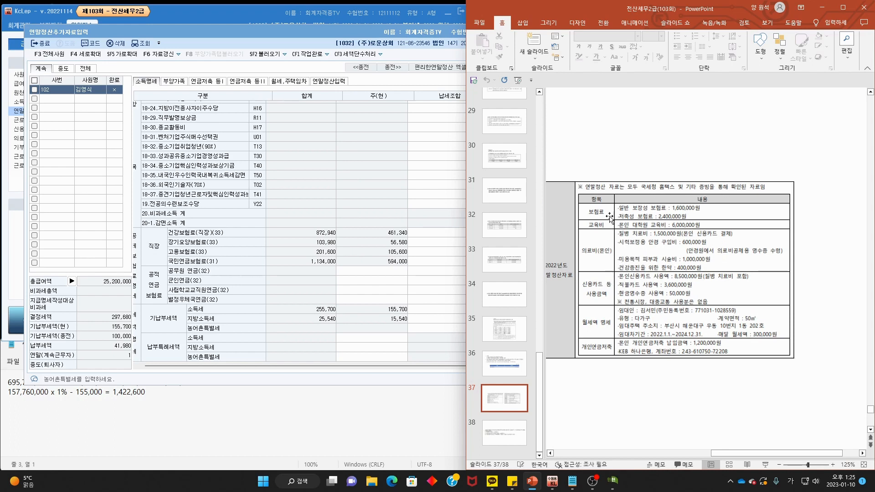
drag(609, 218, 611, 215)
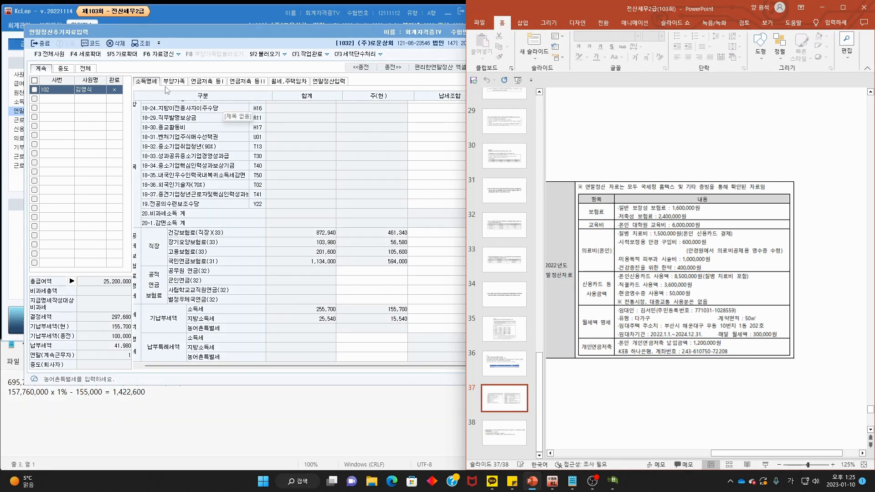
- Check the dependents page, then go to the year-end settlement deduction entry page
click(174, 82)
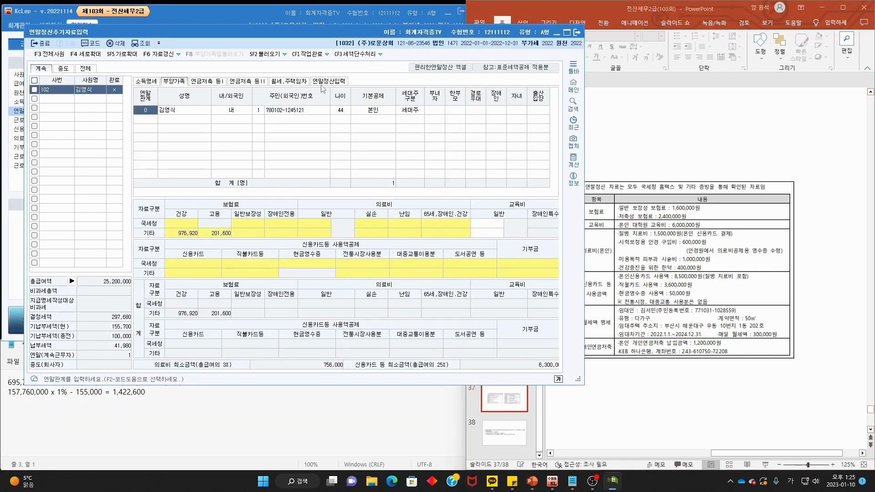
click(324, 82)
scroll(483, 234, down, 3)
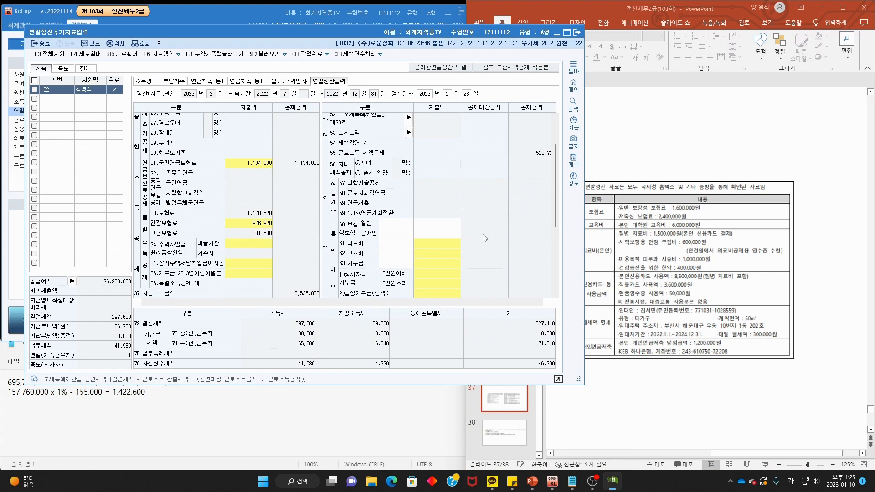
- On the lecture slides, mark up the insurance tax credit and 일반보장성보험료 lines, then clear the ink
click(760, 219)
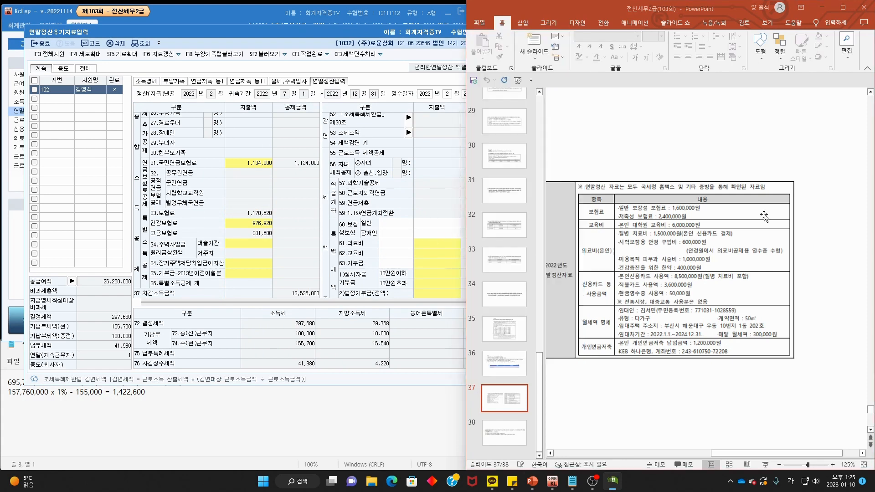
drag(619, 210, 692, 212)
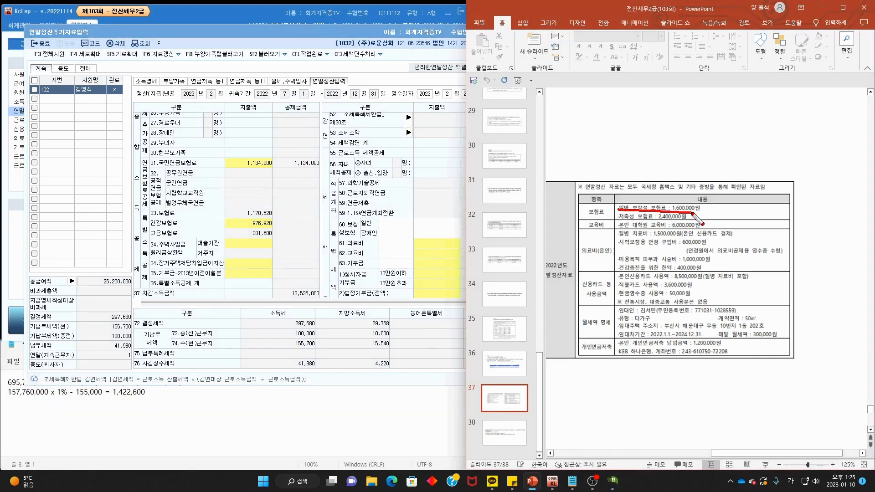
key(Escape)
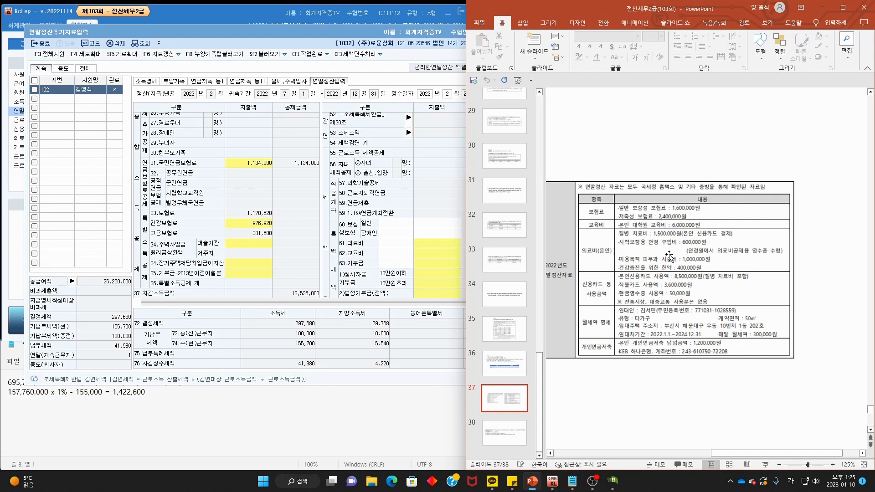
scroll(669, 257, down, 1)
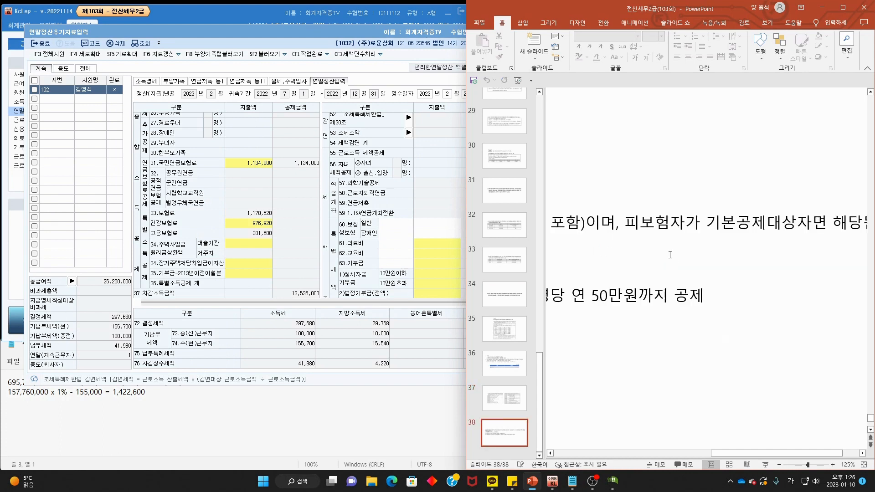
ctrl+scroll(671, 255, down, 5)
scroll(670, 255, down, 2)
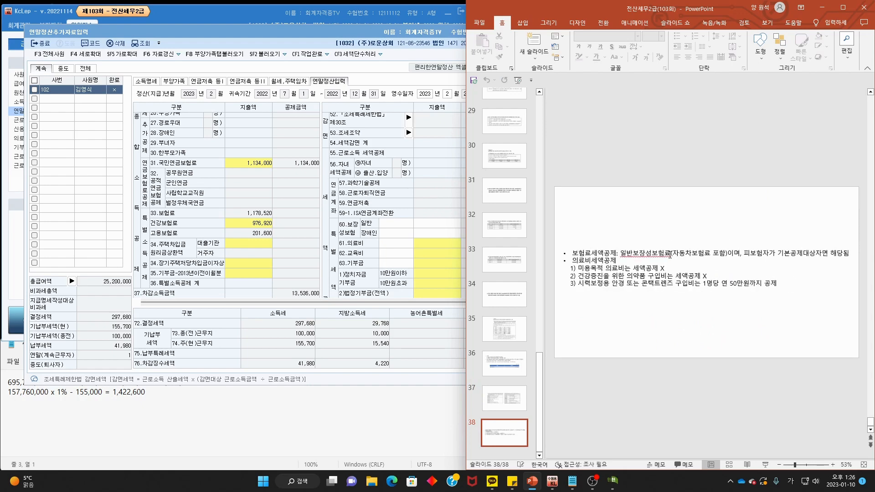
drag(574, 256, 609, 256)
mouse_move(672, 255)
mouse_down()
mouse_move(621, 251)
mouse_move(669, 246)
mouse_move(710, 258)
mouse_move(843, 262)
mouse_up()
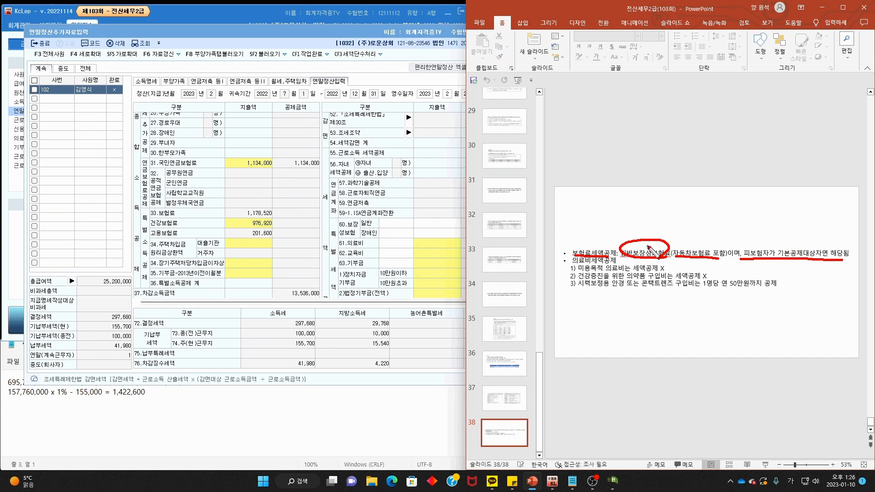
mouse_move(650, 244)
mouse_down()
mouse_move(673, 219)
mouse_move(652, 244)
mouse_up()
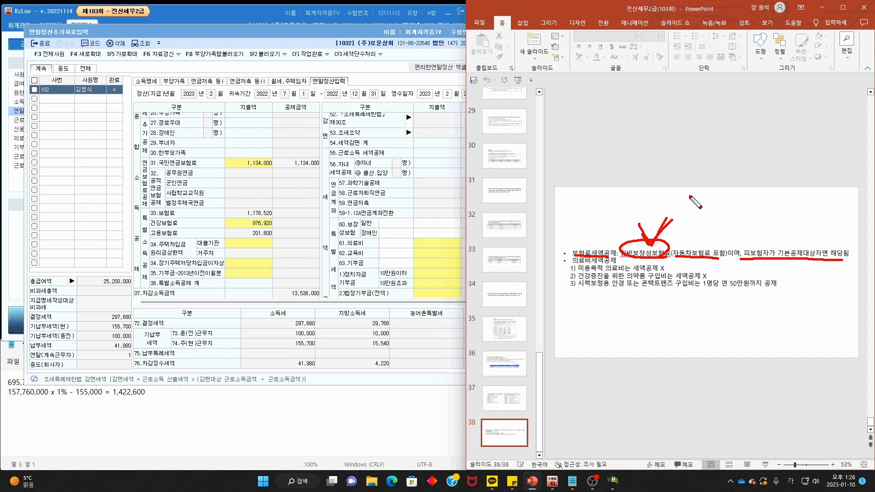
key(Escape)
- Annotate the 의료비세액공제 eyeglasses item and its 50 limit, then return to slide 37
mouse_move(572, 262)
mouse_down()
mouse_move(616, 261)
mouse_move(595, 269)
mouse_move(618, 270)
mouse_move(606, 280)
mouse_move(666, 279)
mouse_up()
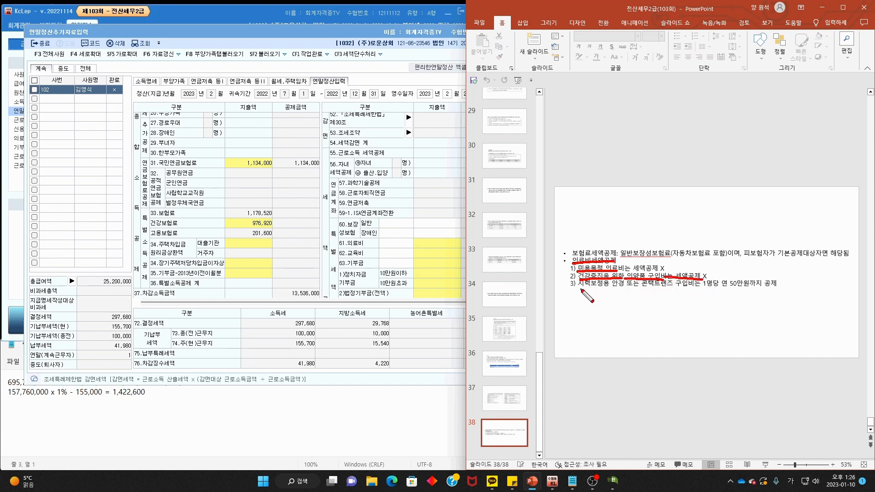
drag(580, 289, 687, 290)
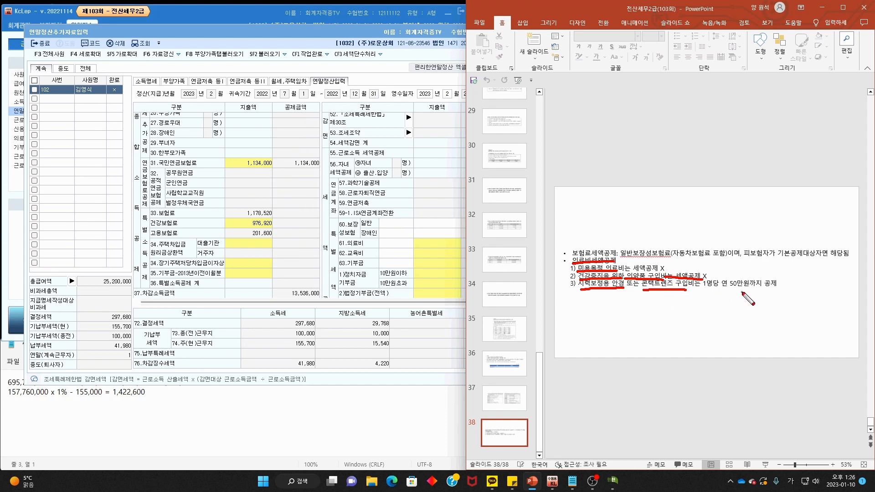
mouse_move(748, 296)
mouse_down()
mouse_move(719, 280)
mouse_move(751, 251)
mouse_up()
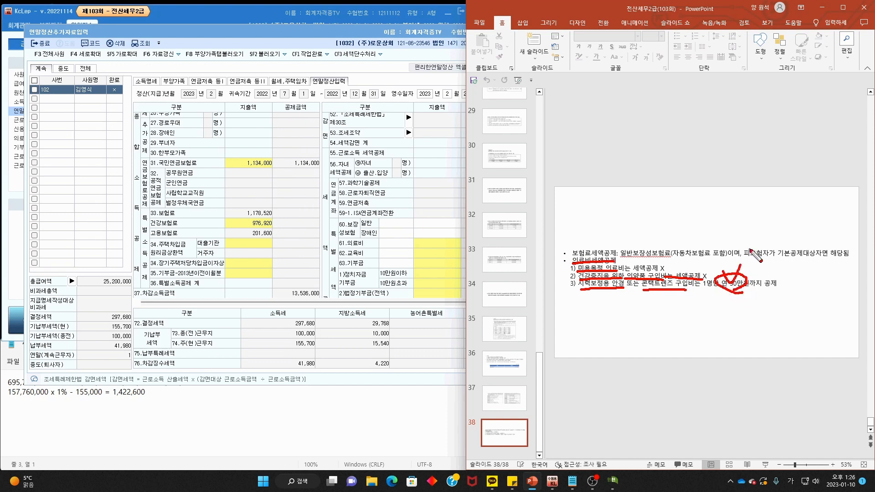
key(Escape)
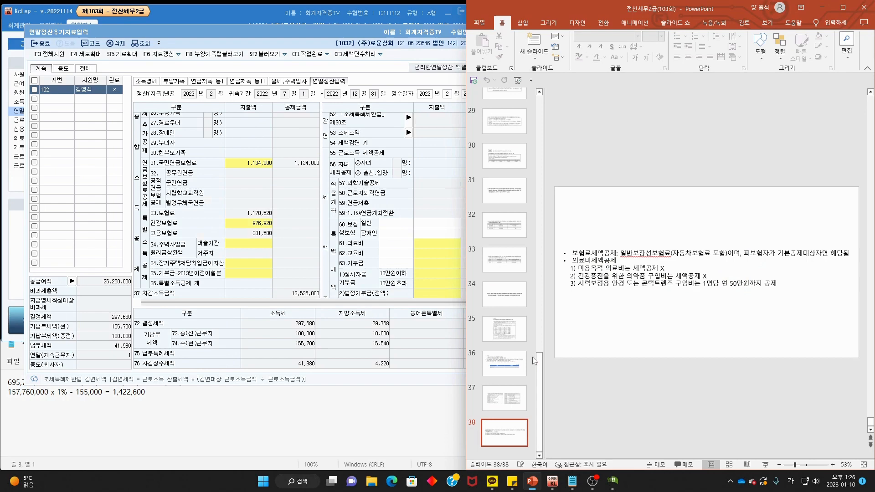
click(525, 403)
- Mark the 1,600,000 general coverage insurance on the slide and enter it on line 60
ctrl+scroll(821, 327, up, 7)
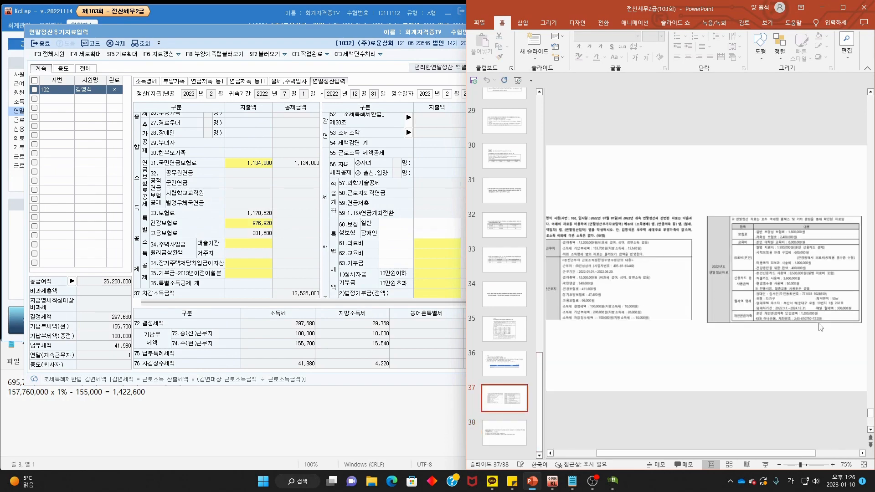
drag(747, 454, 834, 455)
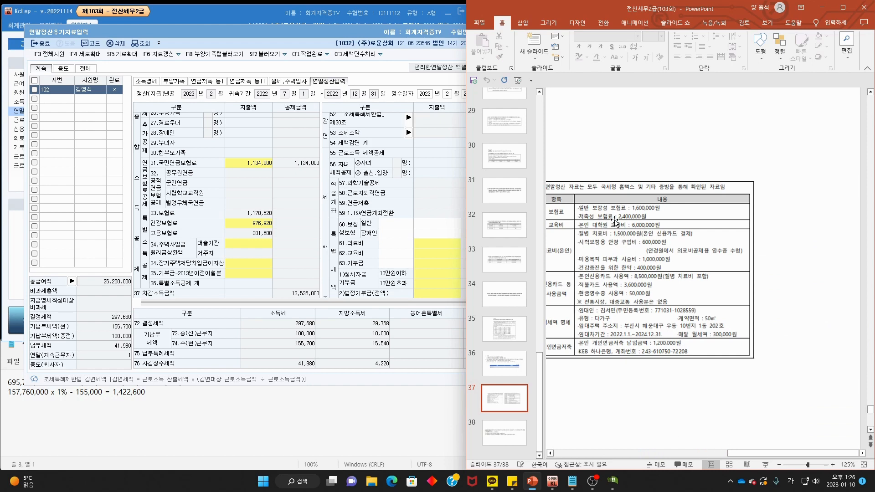
mouse_move(580, 210)
mouse_down()
mouse_move(632, 211)
mouse_move(636, 200)
mouse_move(662, 211)
mouse_up()
mouse_move(582, 222)
mouse_down()
mouse_move(638, 220)
mouse_move(643, 212)
mouse_move(653, 219)
mouse_up()
key(Escape)
click(441, 229)
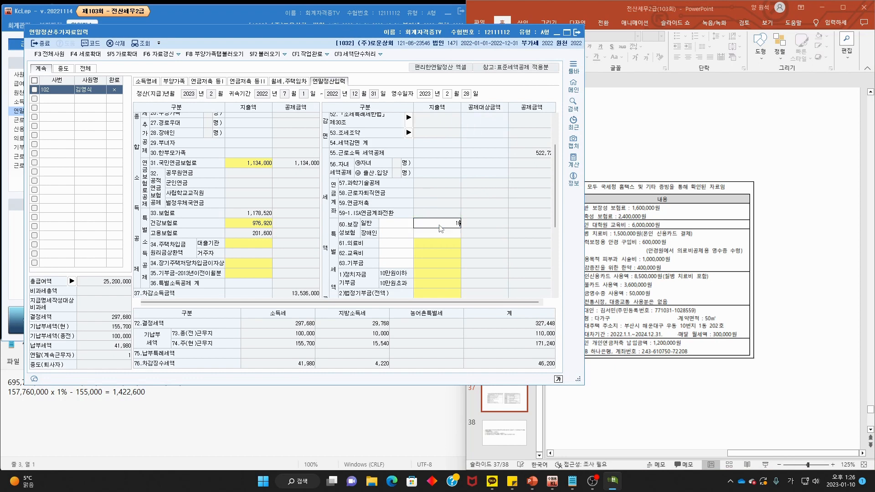
key(Return)
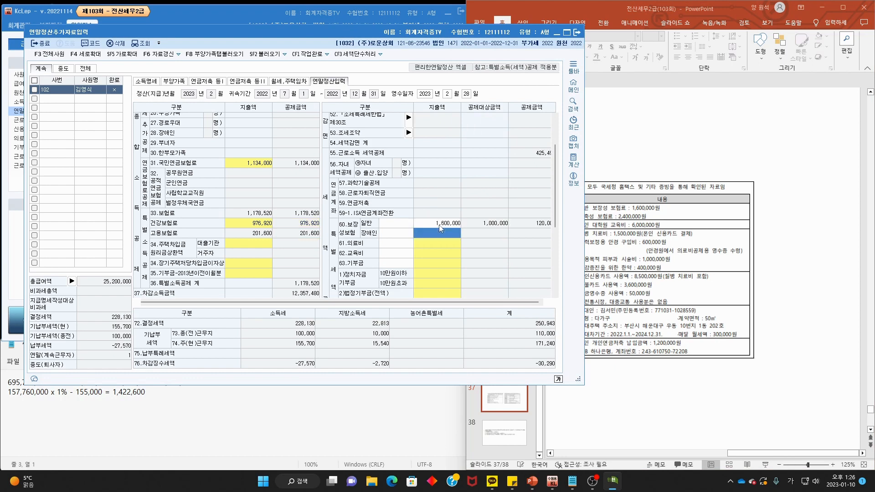
- Open the line 62 education expense breakdown
click(748, 276)
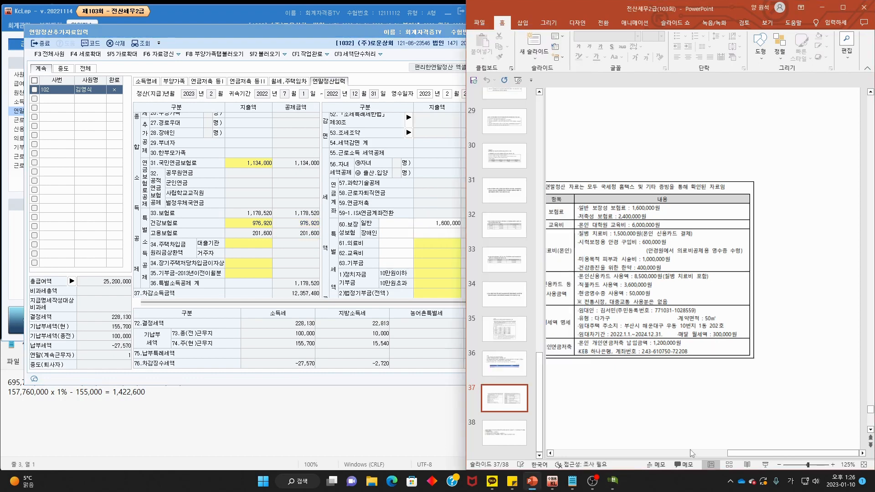
drag(761, 457, 751, 457)
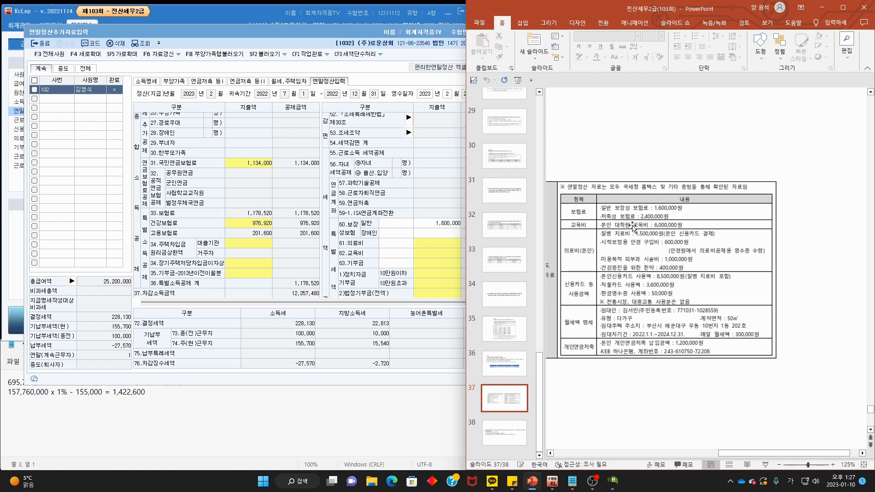
click(395, 230)
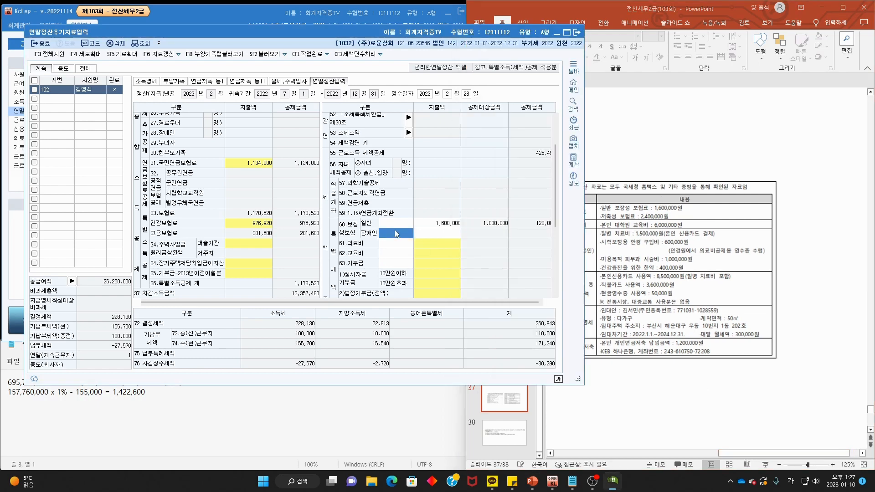
click(430, 255)
click(430, 254)
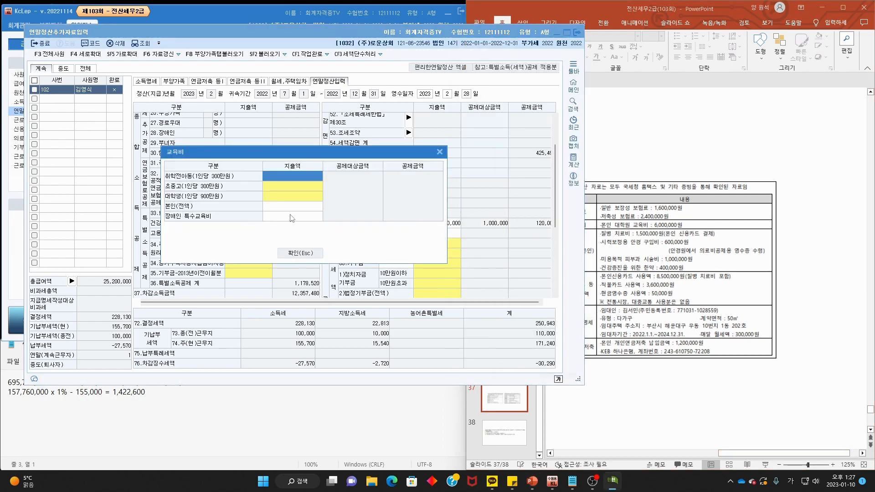
- Enter 6,000,000 as the employee's own education expense and close the breakdown
click(309, 210)
text(6,000,000)
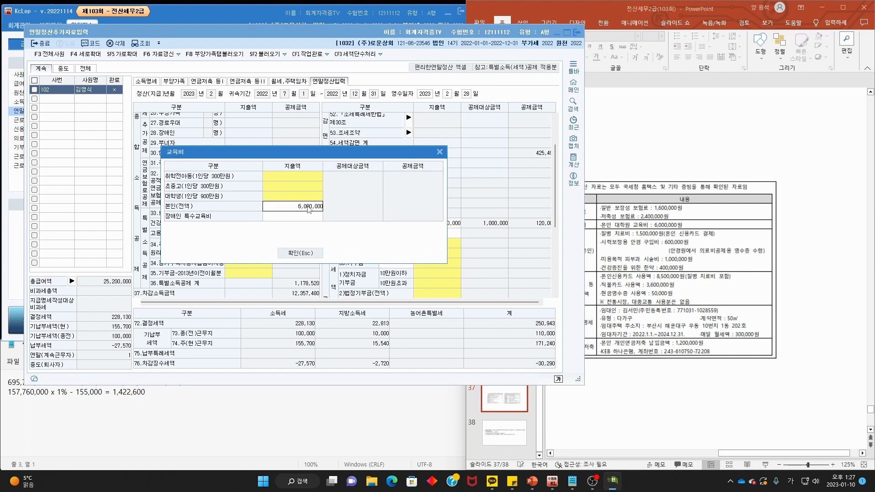
key(Return)
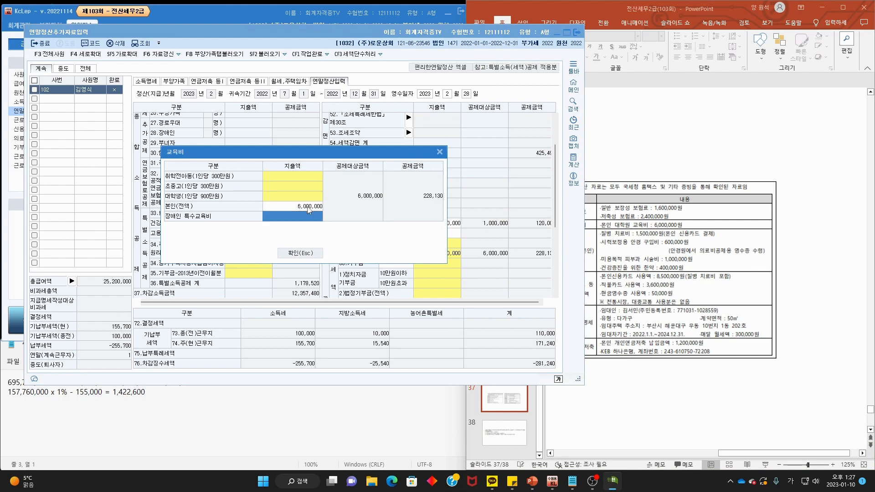
click(316, 255)
- Check the employee's medical expense on the slide and view the line 61 medical details
click(748, 241)
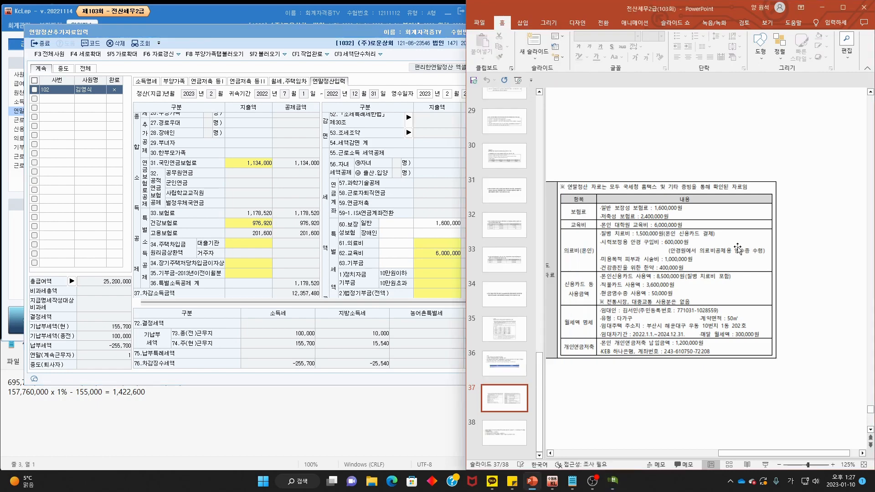
mouse_move(599, 258)
mouse_down()
mouse_move(591, 232)
mouse_move(604, 262)
mouse_up()
key(Escape)
click(429, 240)
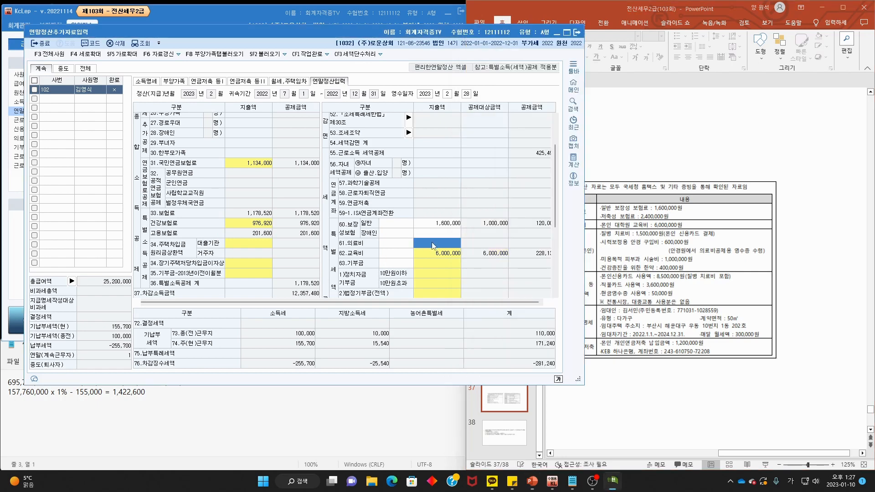
click(474, 152)
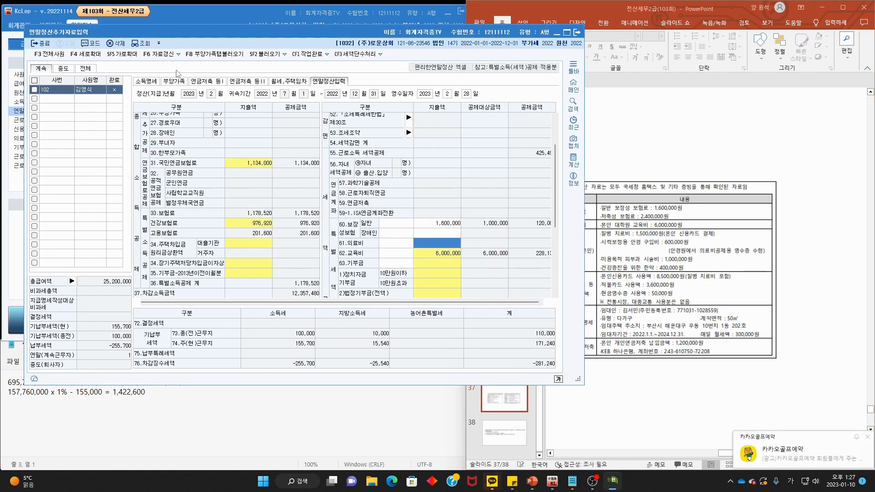
click(146, 81)
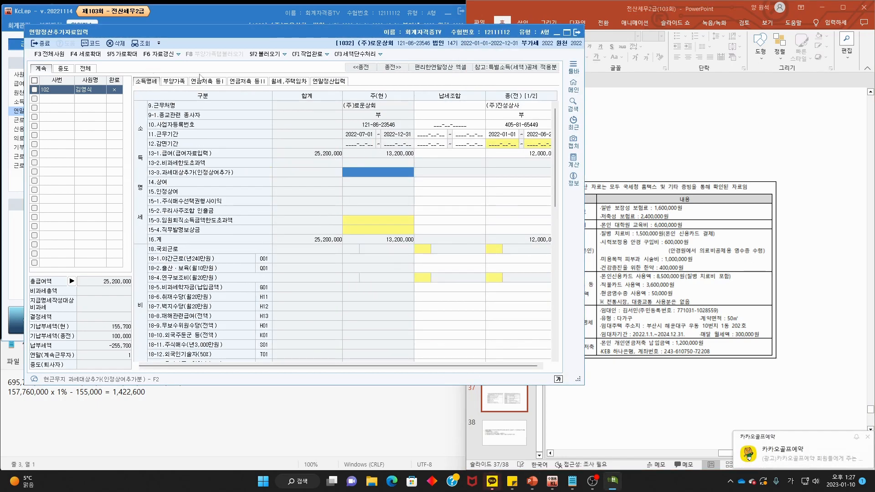
- In the medical statement, add the employee's 1,500,000 expense with code 국세청장
click(174, 81)
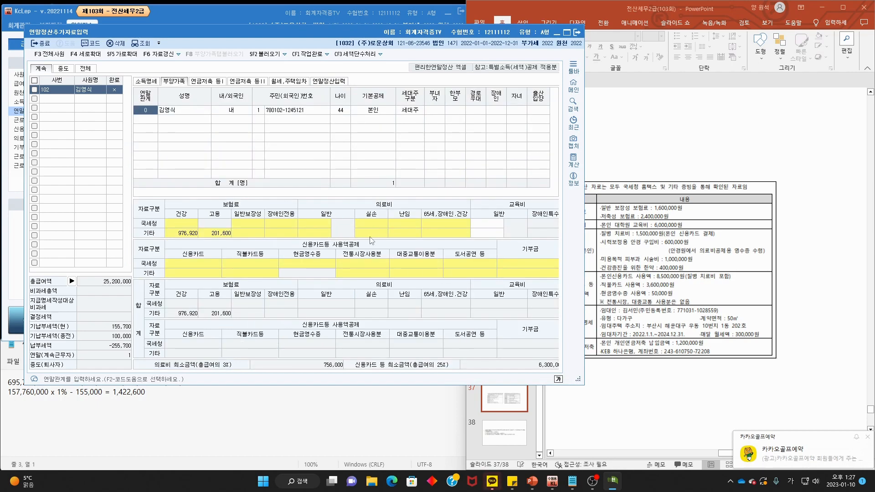
click(327, 223)
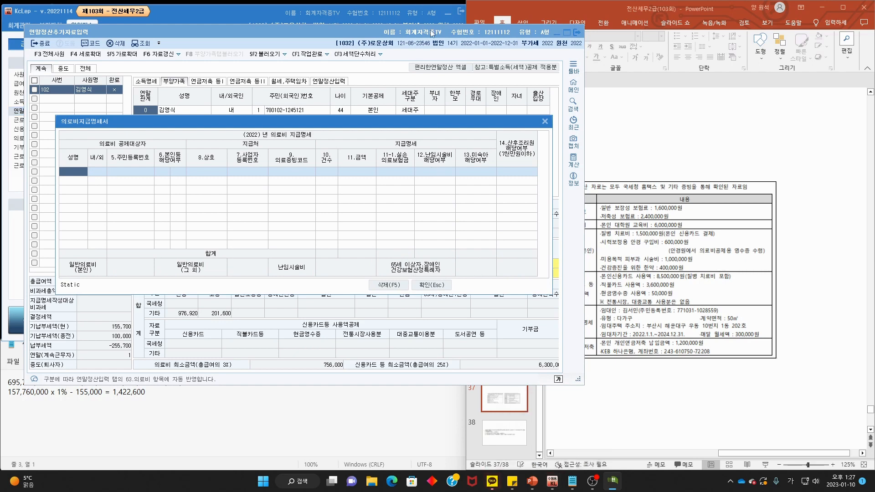
double_click(83, 173)
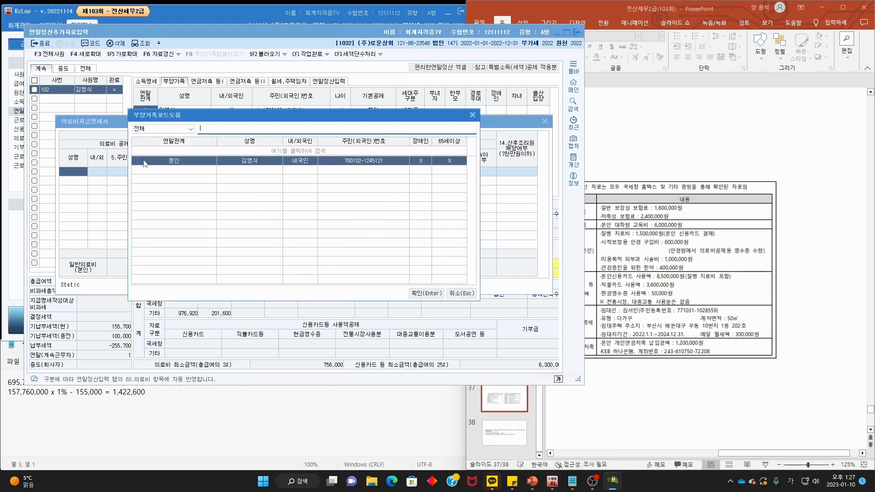
double_click(199, 163)
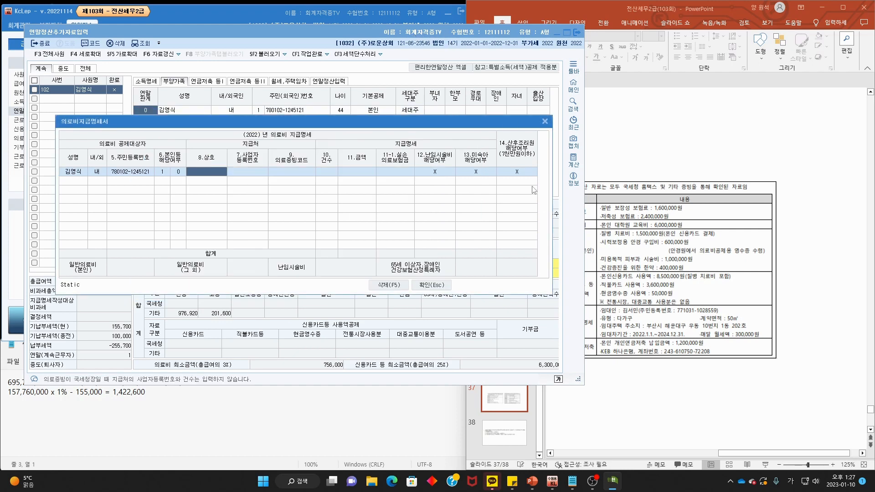
key(Return)
key(Return)
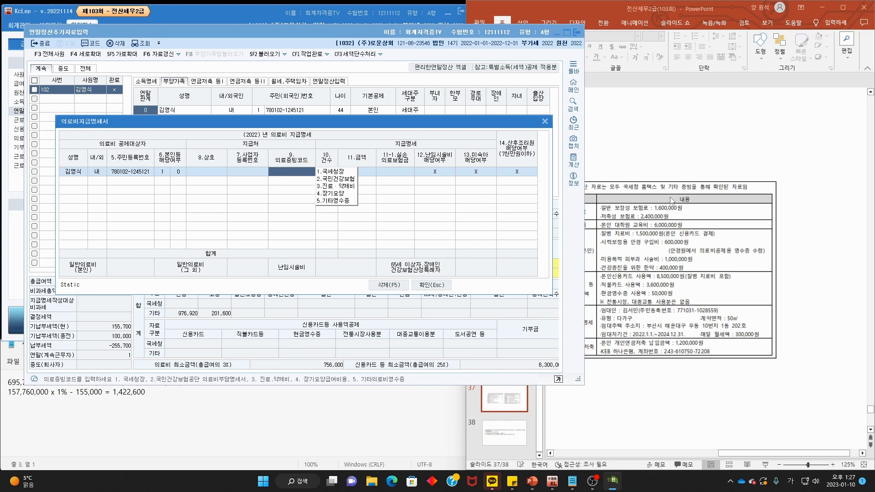
text(1)
key(Return)
key(Return)
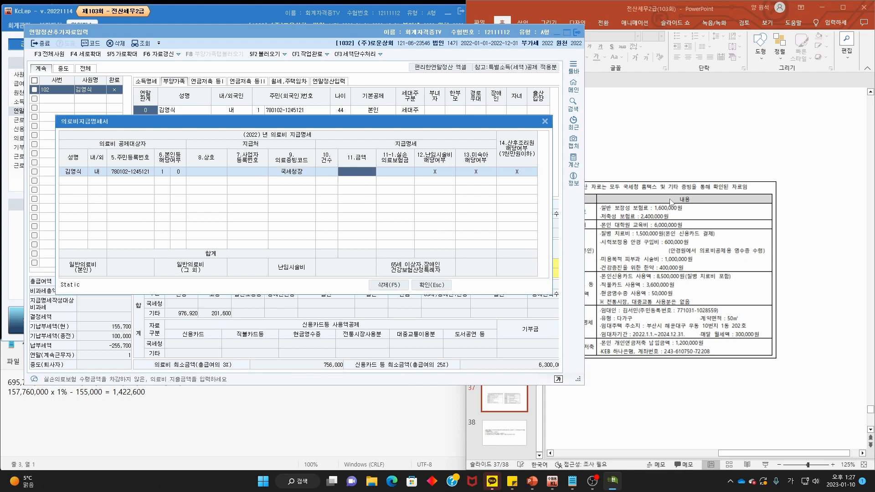
text(150)
key(Return)
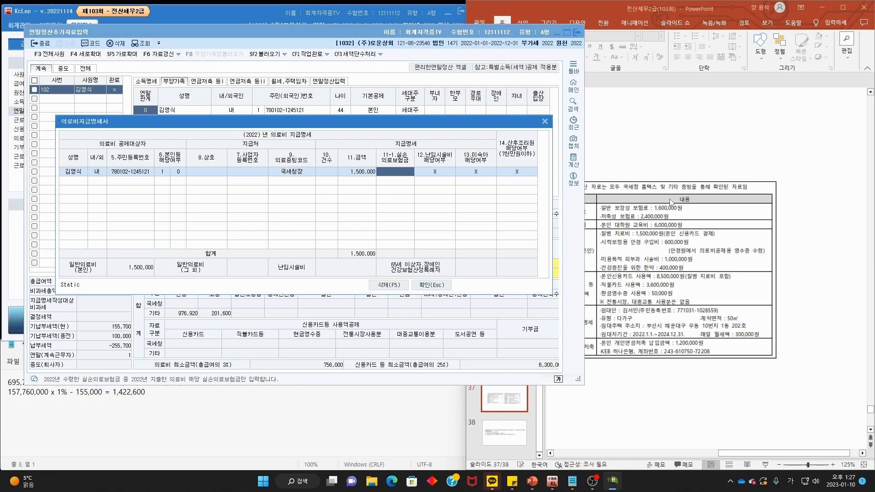
- Add a second row for the employee's 500,000 eyeglass expense with code 기타영수증
click(69, 183)
key(F2)
double_click(209, 160)
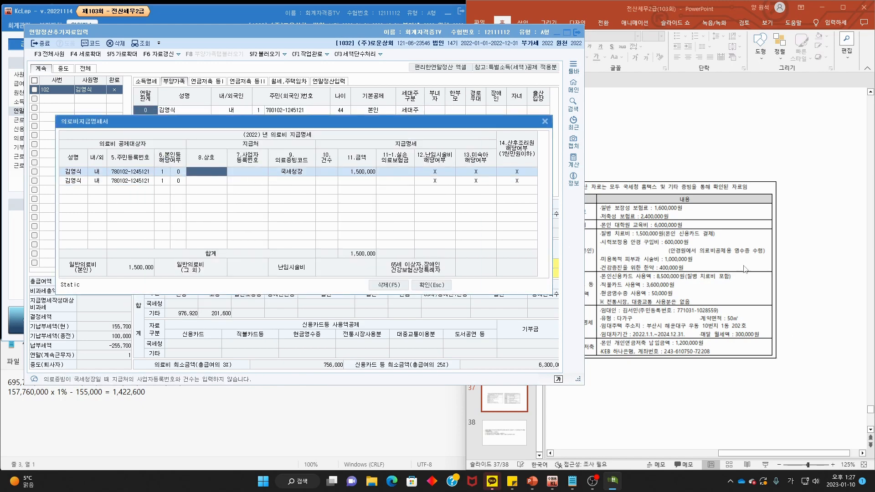
drag(602, 245, 682, 248)
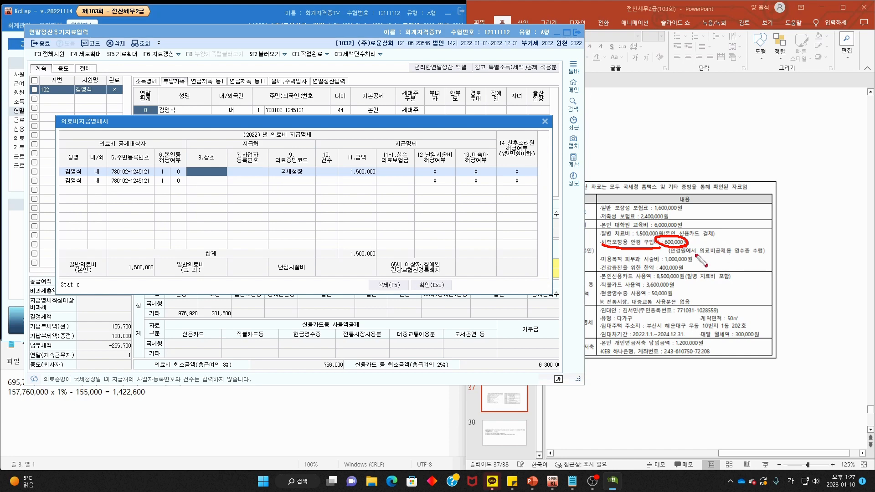
drag(671, 256, 746, 262)
key(Escape)
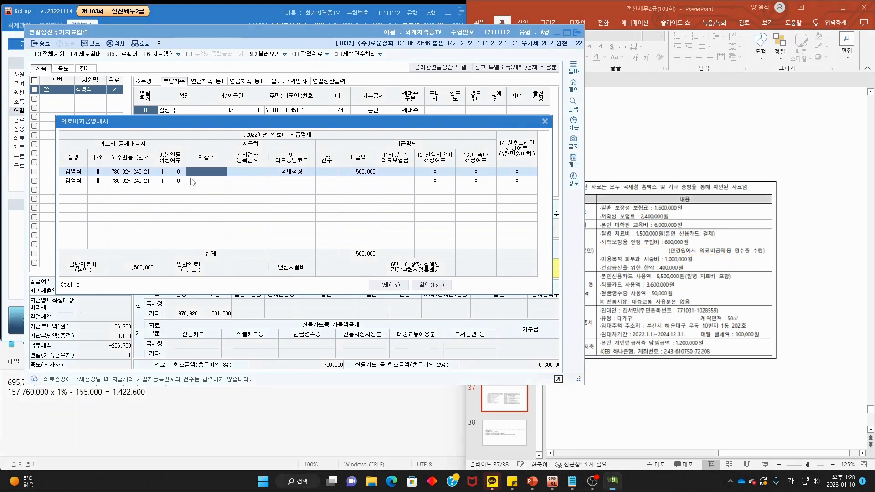
click(294, 183)
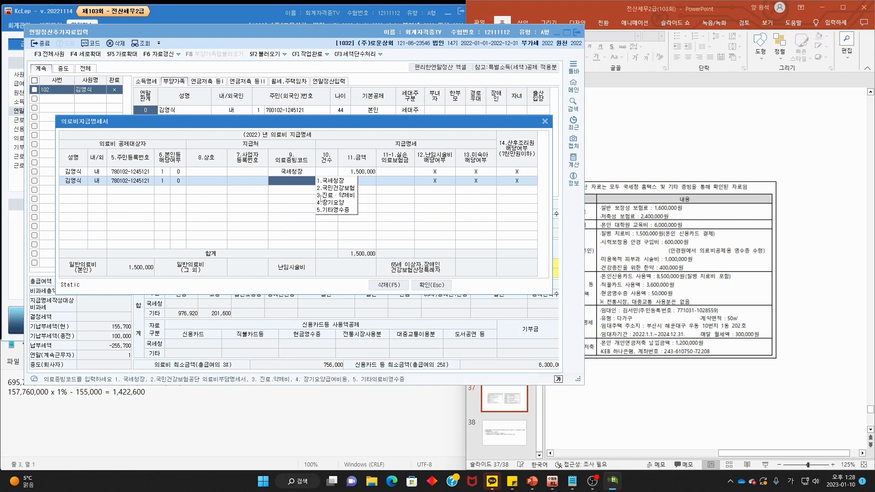
click(342, 211)
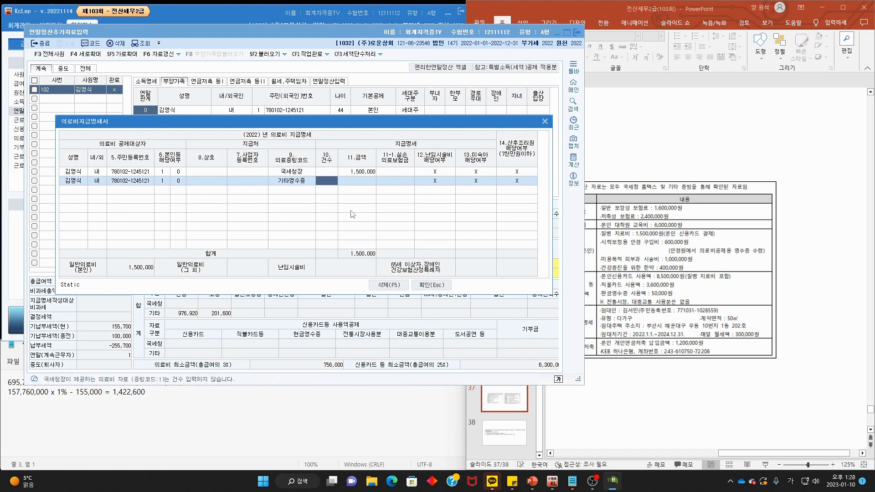
key(Return)
text(50)
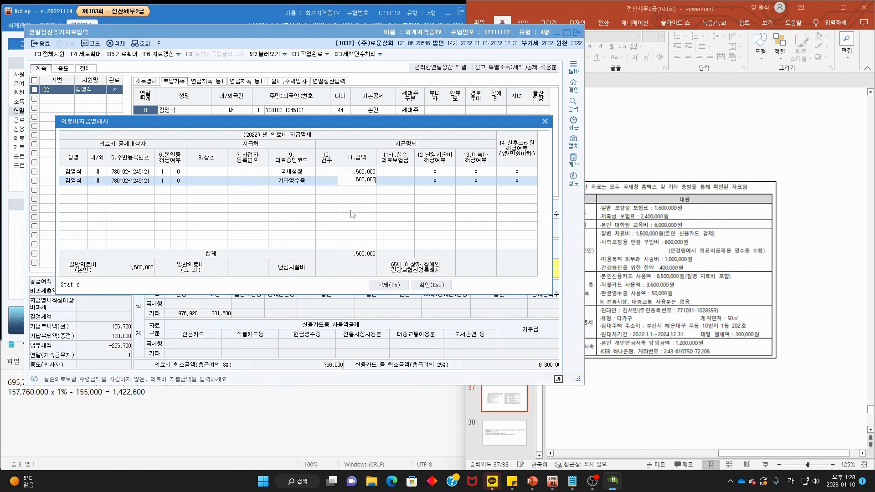
text(0,000)
key(Return)
- Confirm the excluded cosmetic and herbal medicine items on the slide, then close the statement
click(730, 284)
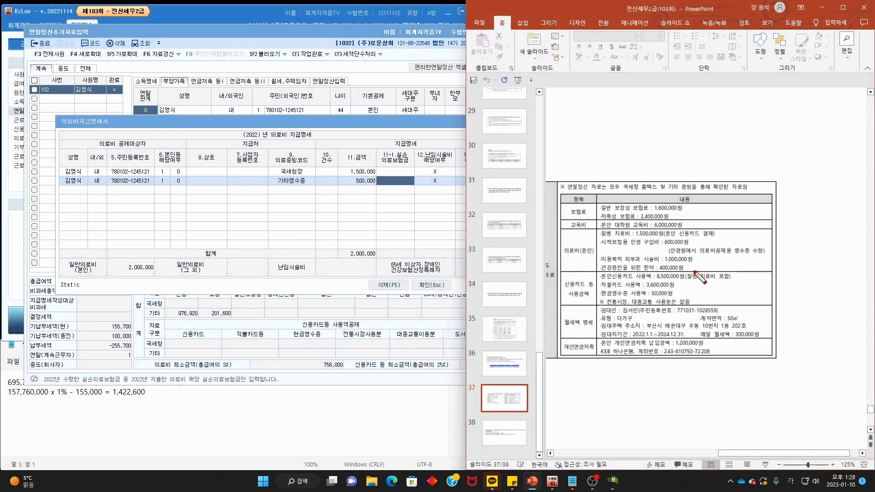
mouse_move(599, 263)
mouse_down()
mouse_move(628, 273)
mouse_move(702, 265)
mouse_move(695, 259)
mouse_up()
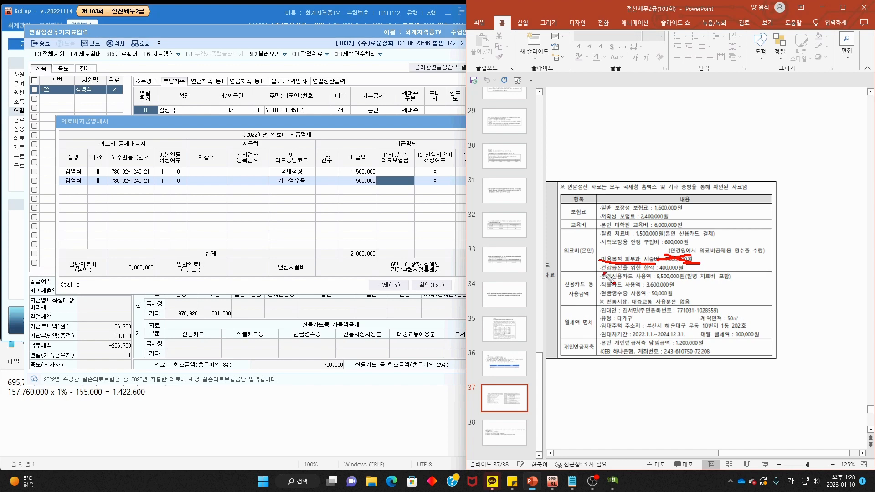
drag(602, 273, 693, 275)
mouse_move(382, 179)
mouse_down()
mouse_move(337, 162)
mouse_move(373, 178)
mouse_up()
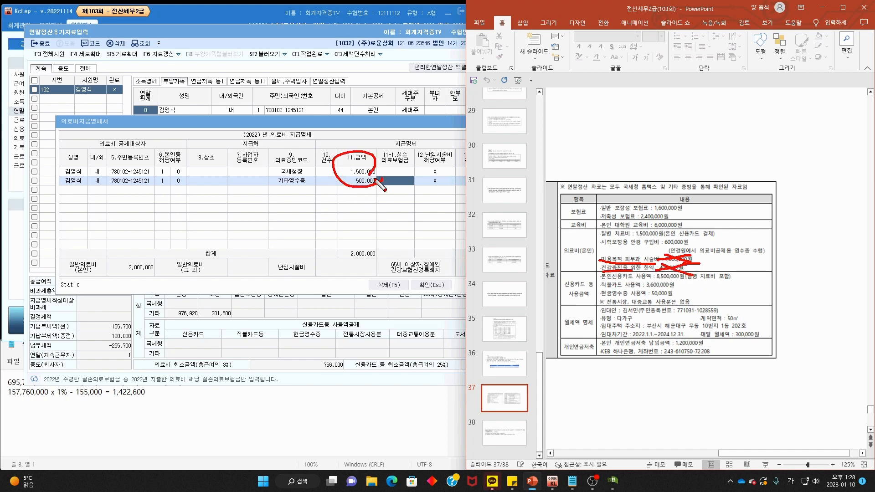
key(Escape)
click(401, 120)
click(443, 287)
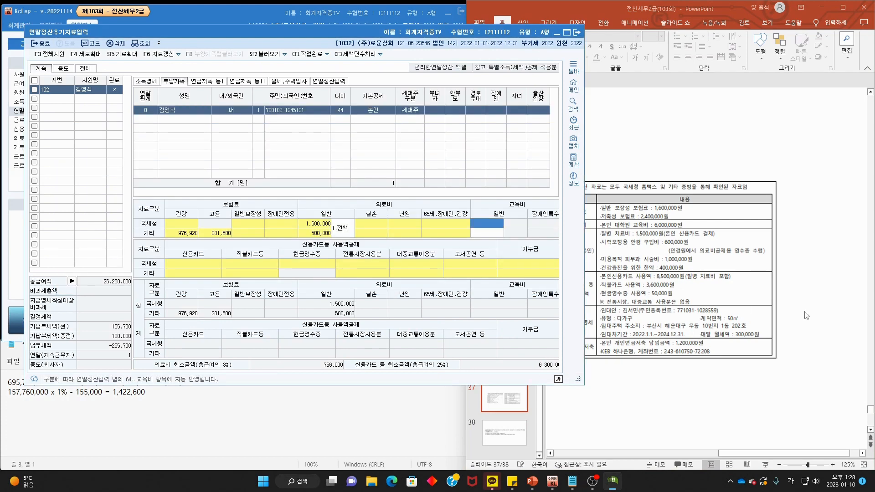
- Open the credit card deduction details for line 42 신용카드 등 사용액
click(820, 287)
mouse_move(604, 303)
mouse_down()
mouse_move(617, 281)
mouse_move(601, 306)
mouse_up()
key(Escape)
click(329, 82)
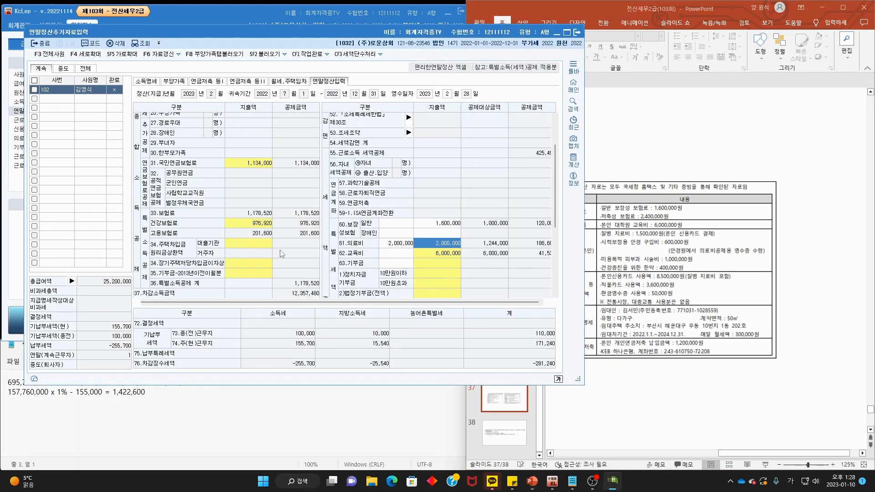
scroll(282, 254, down, 5)
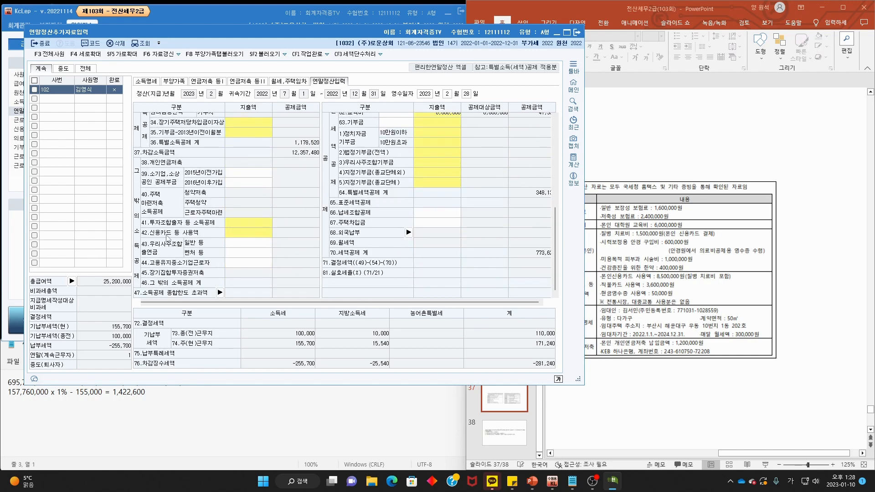
click(242, 234)
key(Return)
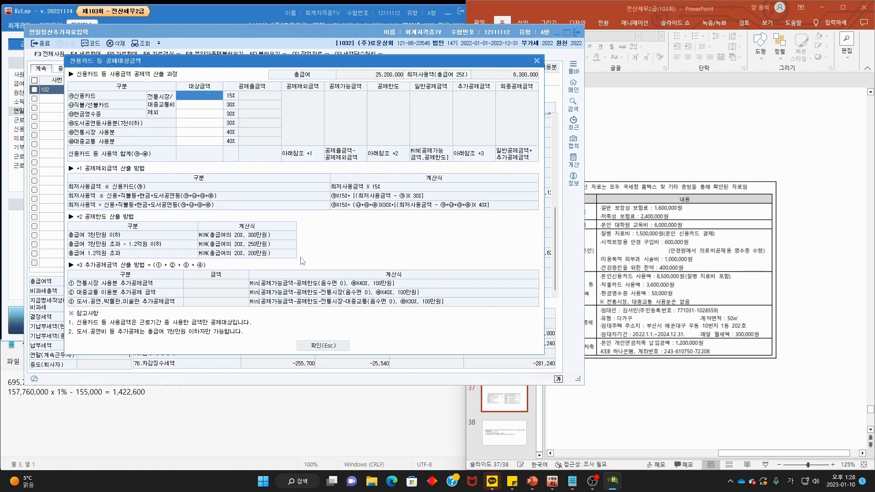
- Mark the 8,500,000 credit card spending and 1,500,000 treatment cost on the slide
click(818, 290)
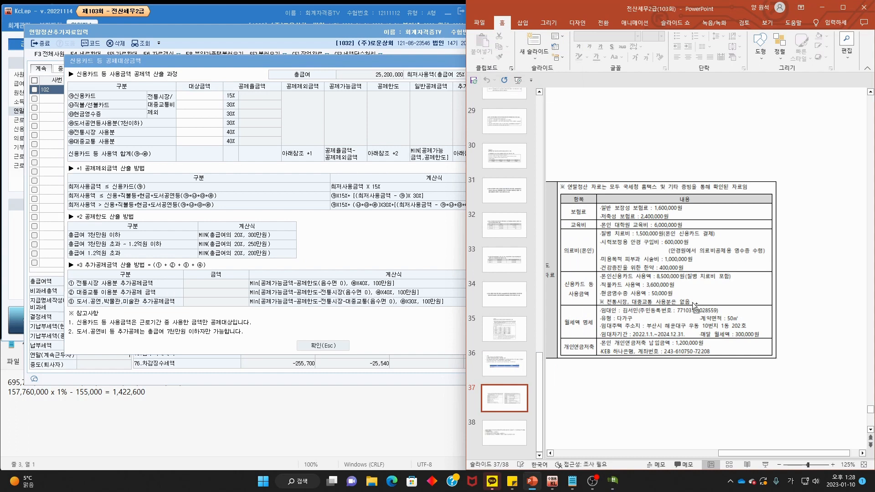
drag(604, 282, 736, 283)
mouse_move(628, 270)
mouse_down()
mouse_move(640, 279)
mouse_move(656, 267)
mouse_up()
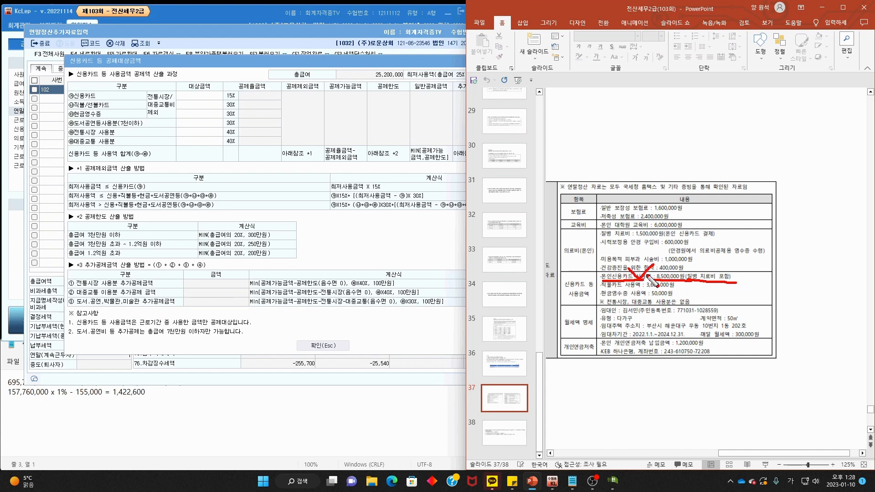
mouse_move(706, 285)
mouse_down()
mouse_move(689, 273)
mouse_move(719, 276)
mouse_up()
mouse_move(694, 250)
mouse_down()
mouse_move(671, 239)
mouse_move(661, 255)
mouse_up()
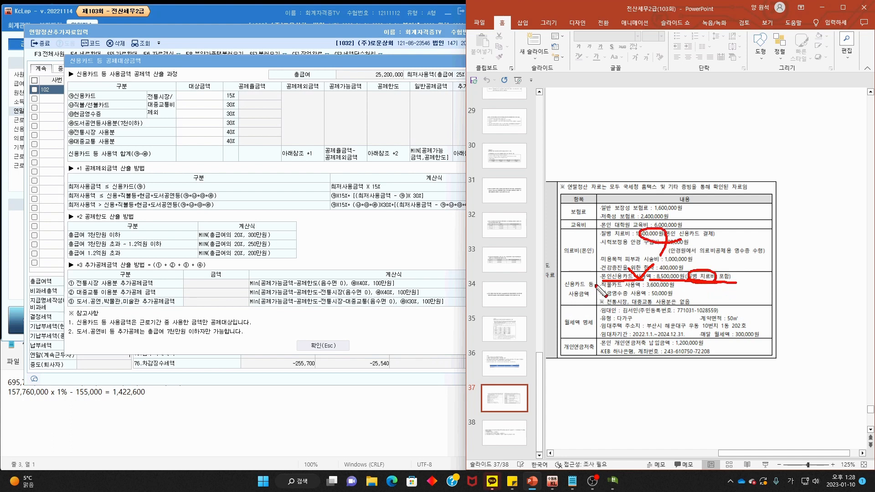
drag(564, 295, 573, 295)
key(Escape)
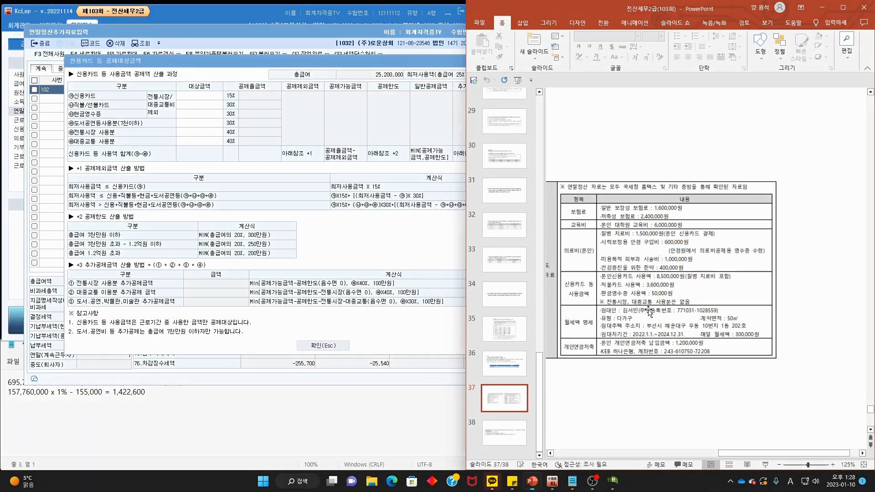
key(ctrl+2)
mouse_move(656, 280)
mouse_down()
mouse_move(688, 280)
mouse_move(673, 298)
mouse_move(693, 290)
mouse_up()
key(Escape)
- Enter credit card 8,500,000, debit card 3,600,000 and cash receipts 50,000, then confirm
click(204, 100)
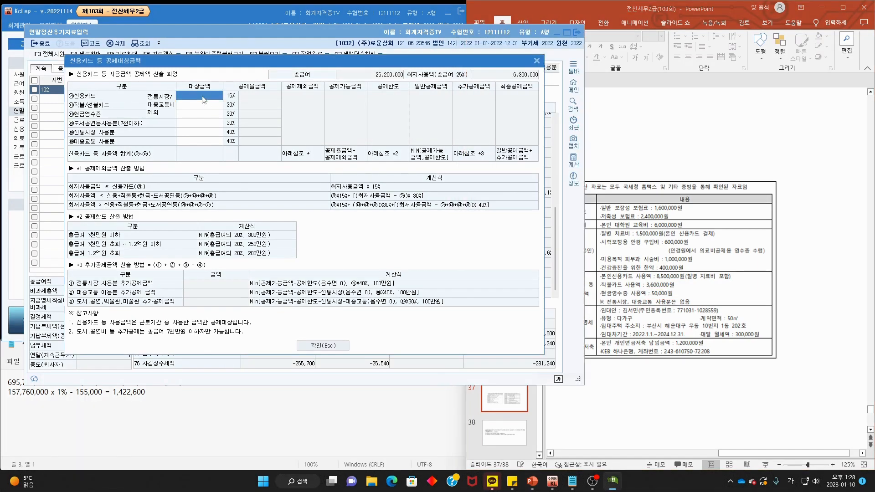
text(8,500,000)
key(Return)
text(3,)
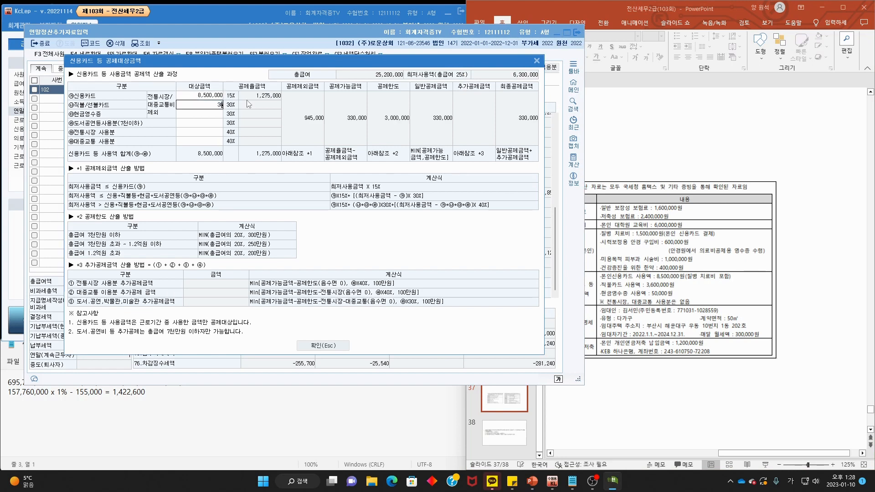
text(600,000)
key(Return)
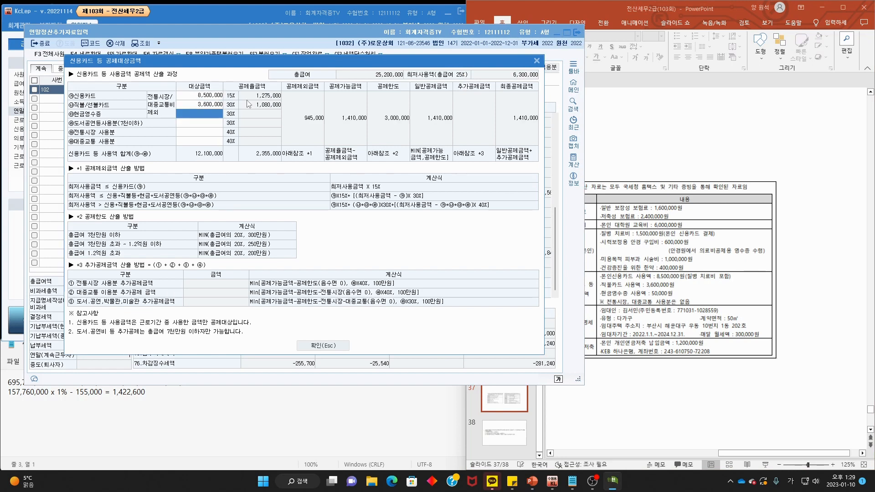
text(500000)
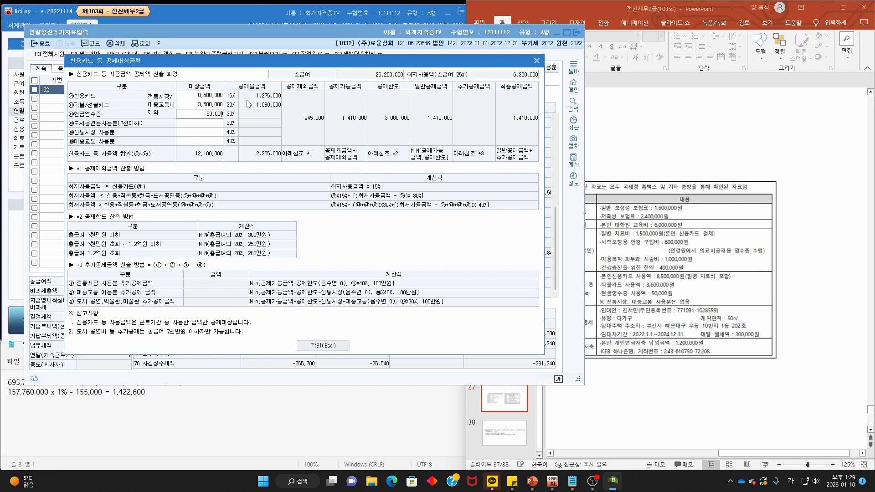
key(Return)
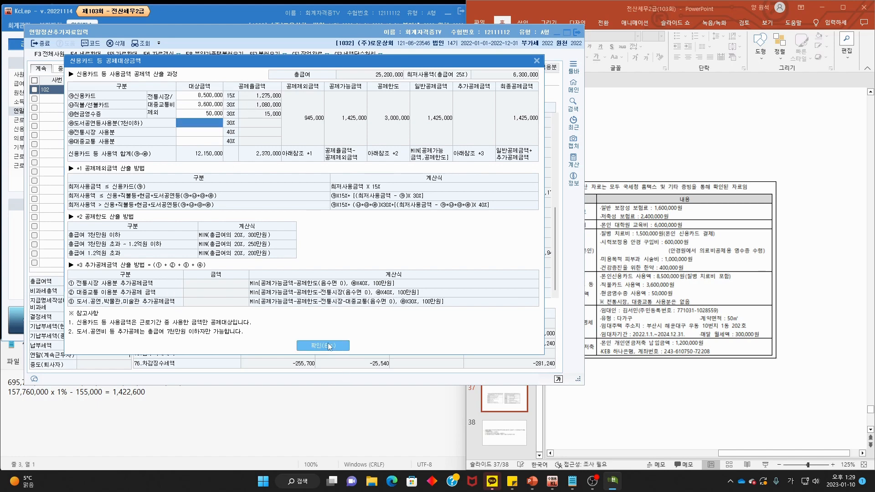
click(344, 346)
- Circle the monthly rent details on the source data slide
click(769, 289)
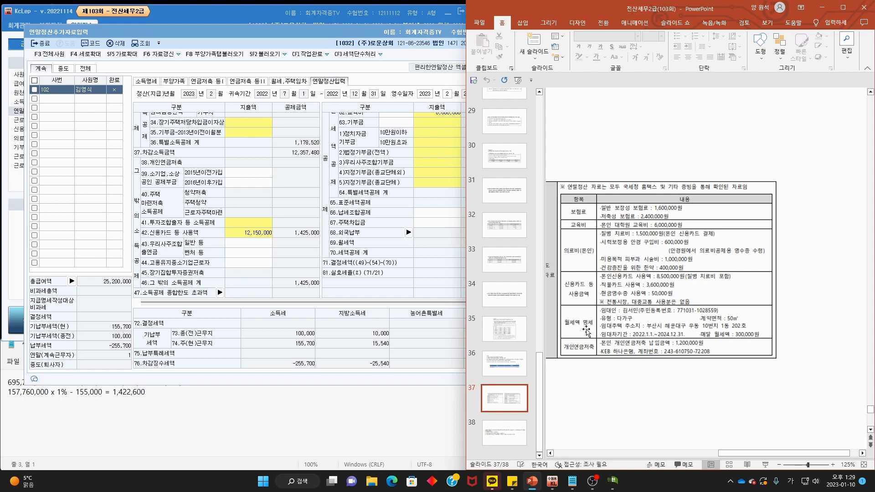
mouse_move(609, 340)
mouse_down()
mouse_move(560, 324)
mouse_move(610, 343)
mouse_up()
key(Escape)
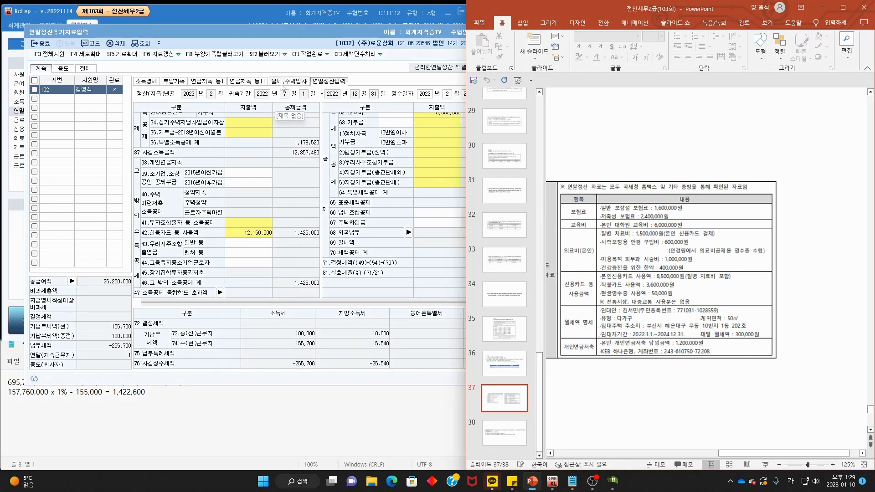
- In the monthly rent section, enter the landlord's name and registration number and housing type 다가구
click(282, 87)
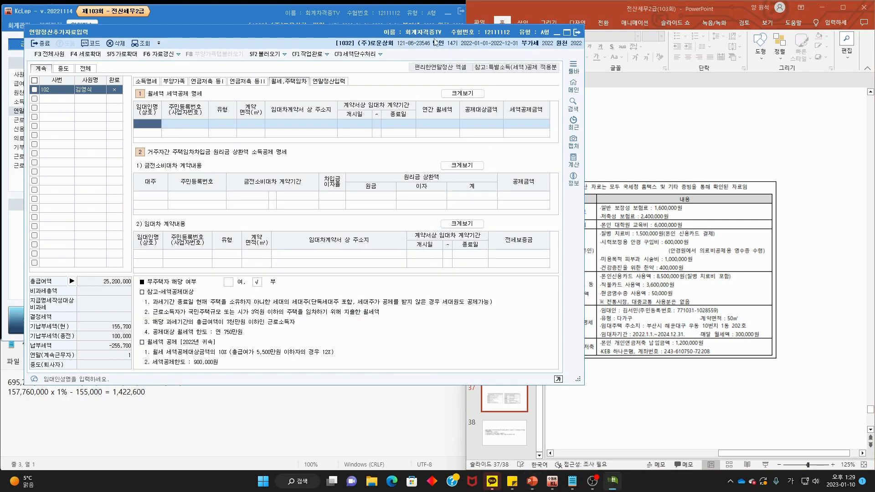
drag(477, 32, 419, 36)
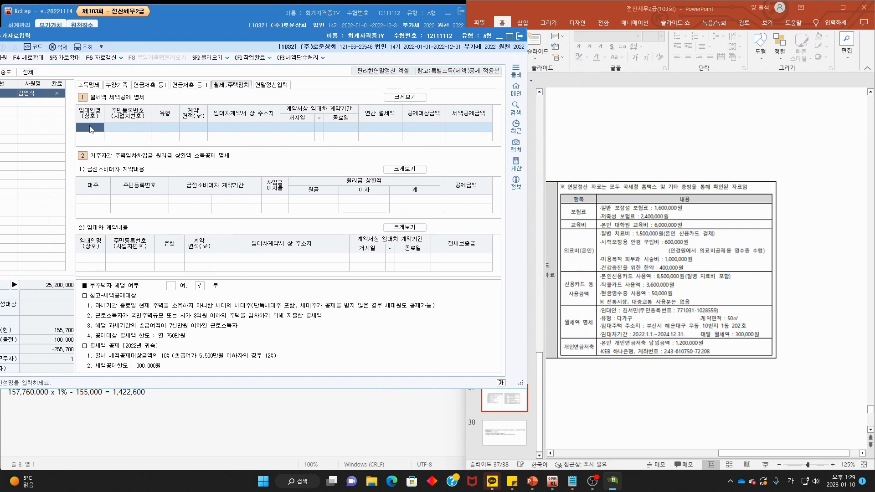
key(Return)
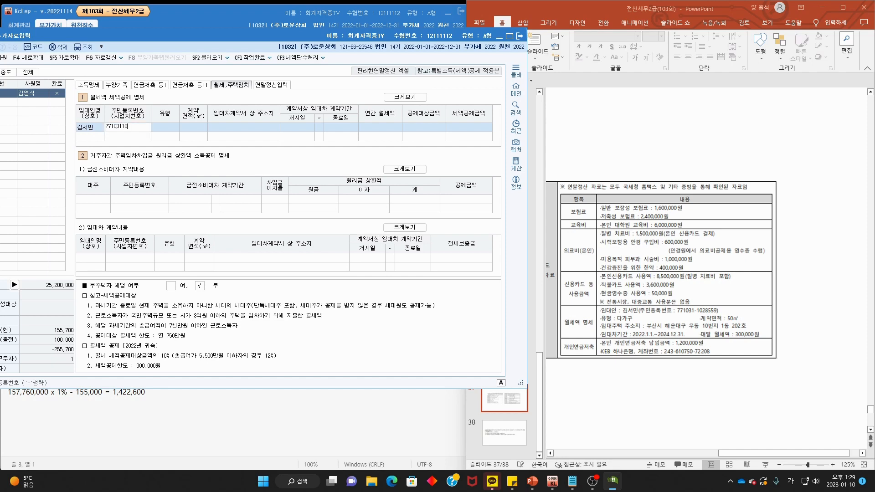
key(Return)
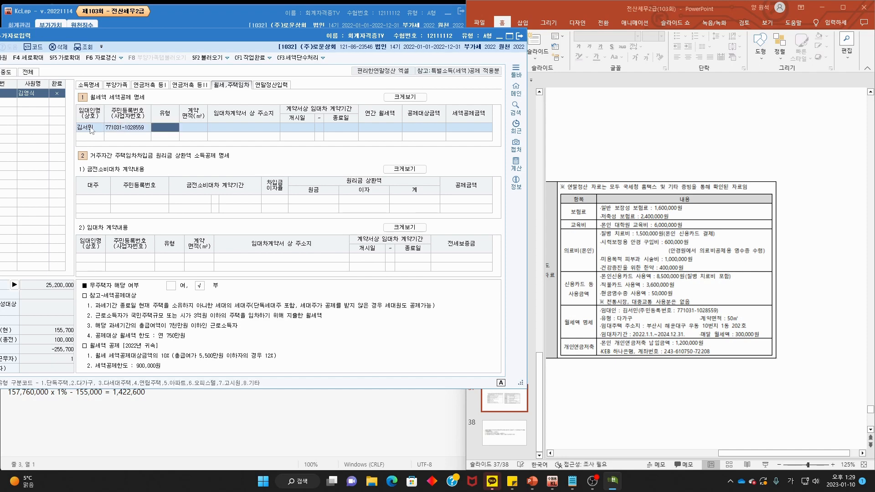
key(F2)
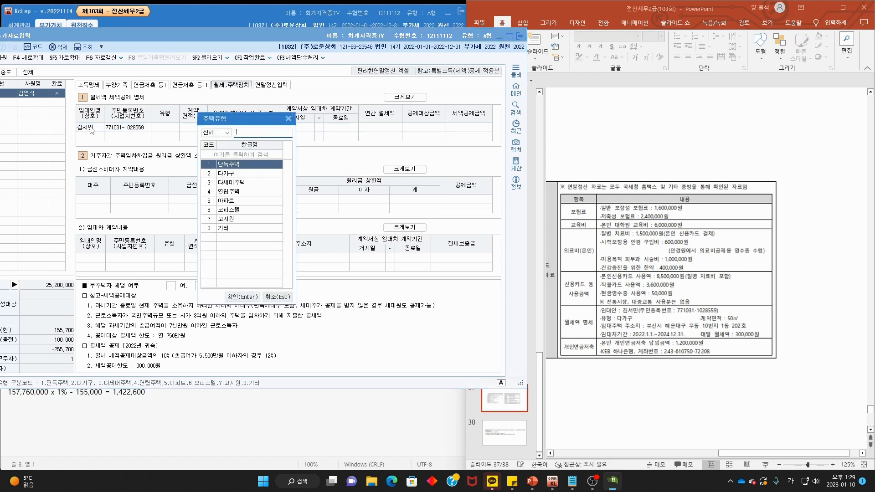
double_click(242, 175)
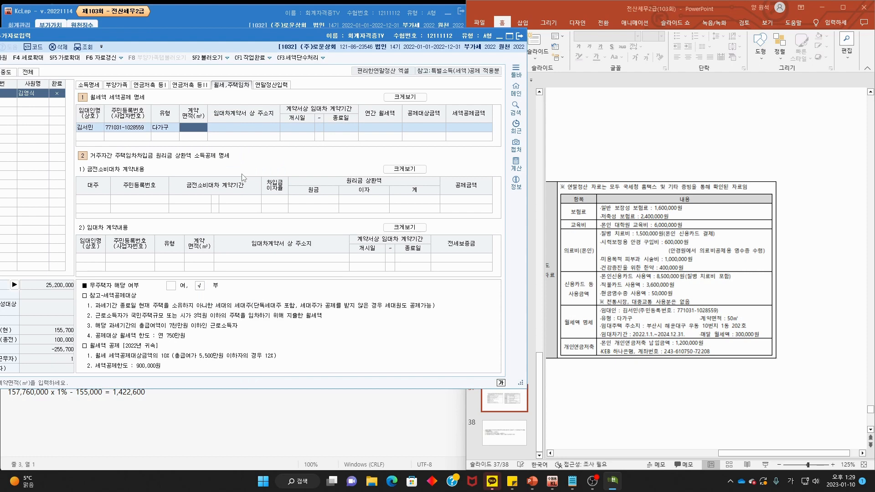
- Enter area 50 m², the rental address, lease 2022-01-01 to 2024-12-31, and annual rent 3,600,000
text(50)
key(Return)
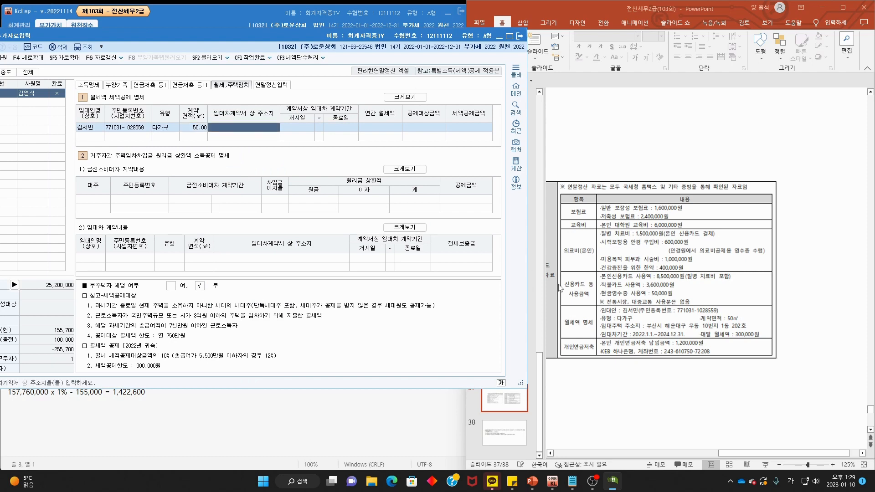
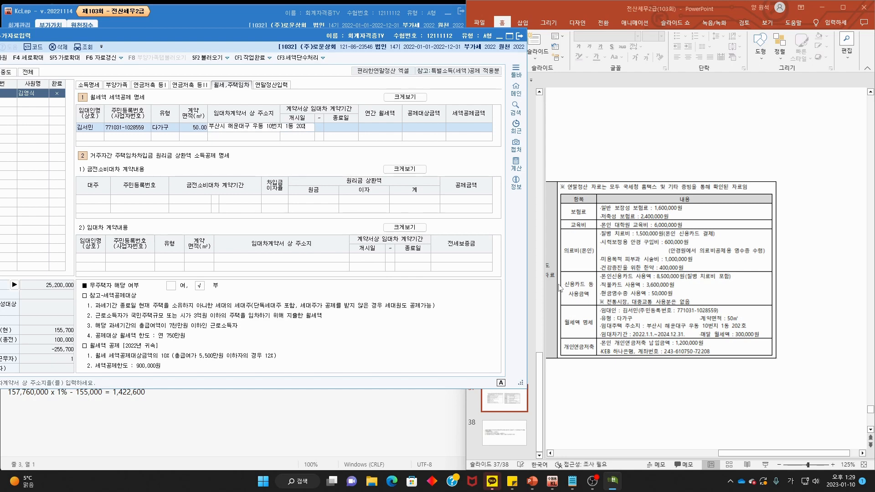
key(Return)
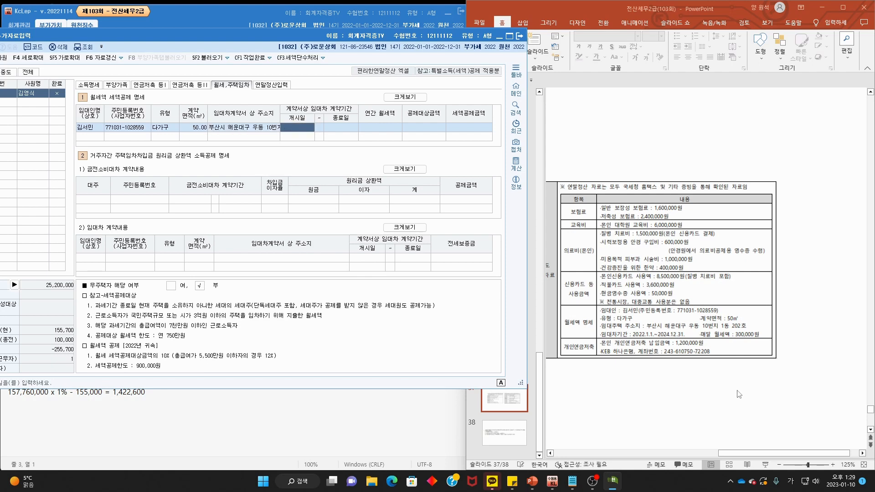
text(20)
text(22-01-01)
key(Return)
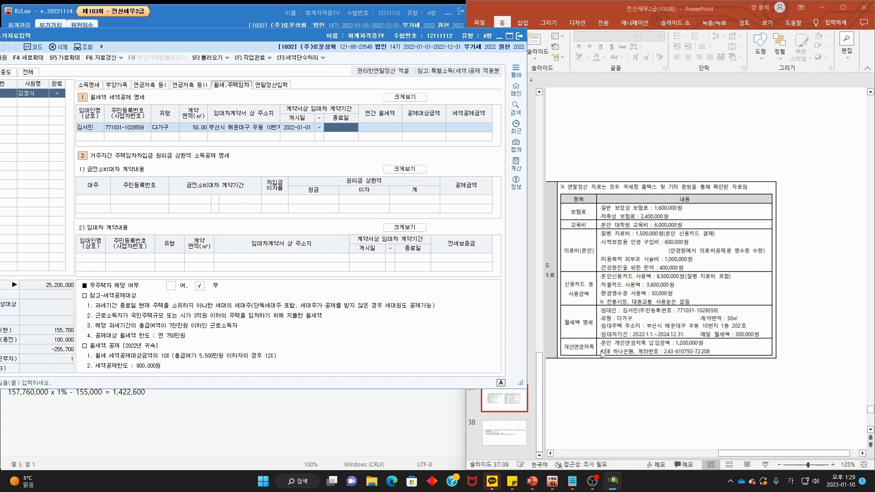
text(2020)
text(12-31)
key(Return)
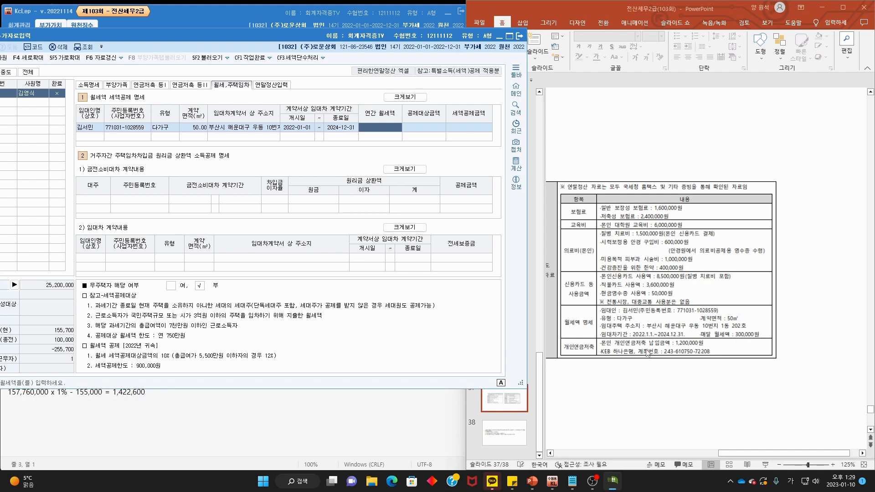
mouse_move(772, 339)
mouse_down()
mouse_move(757, 332)
mouse_move(734, 340)
mouse_move(772, 348)
mouse_move(794, 333)
mouse_move(815, 350)
mouse_up()
key(Escape)
text(3,600,000)
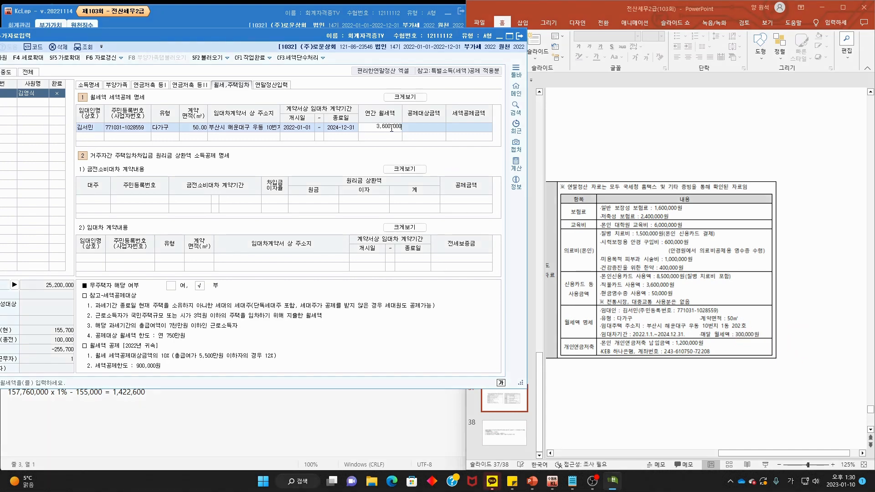
key(Return)
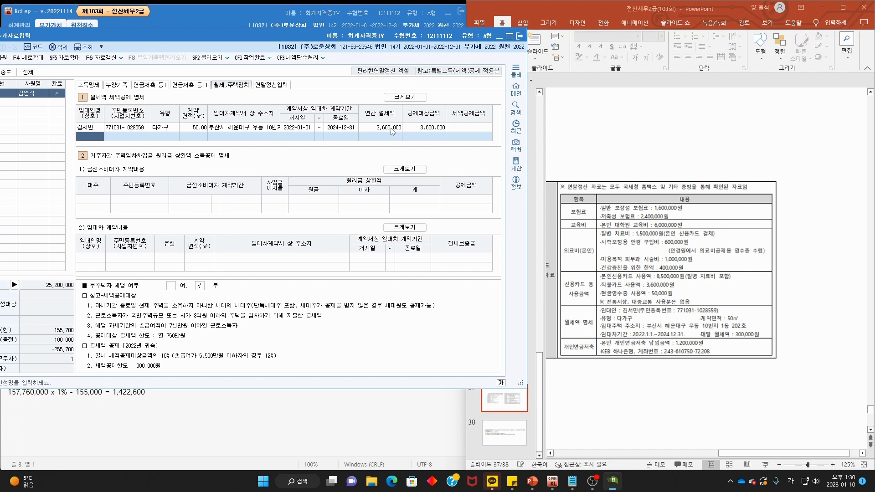
- Mark the 1,200,000 개인연금저축 entry on the deduction data slide, then clear the ink
click(652, 169)
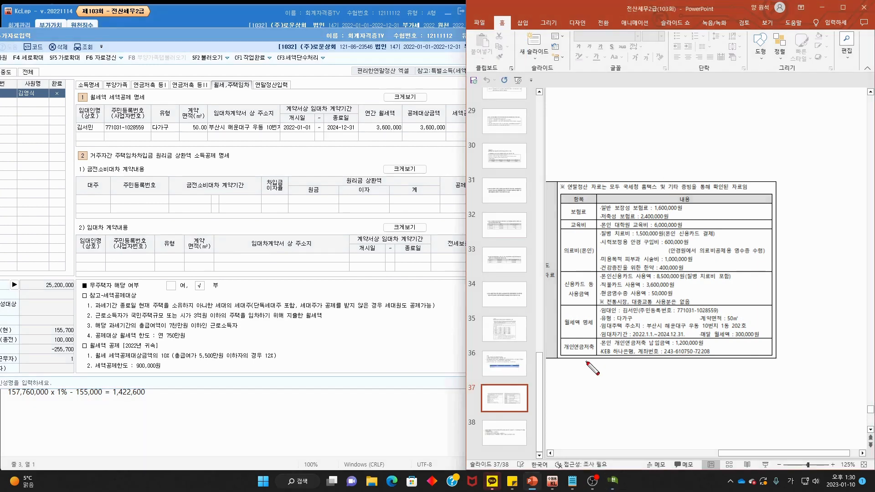
mouse_move(595, 354)
mouse_down()
mouse_move(561, 355)
mouse_move(592, 353)
mouse_up()
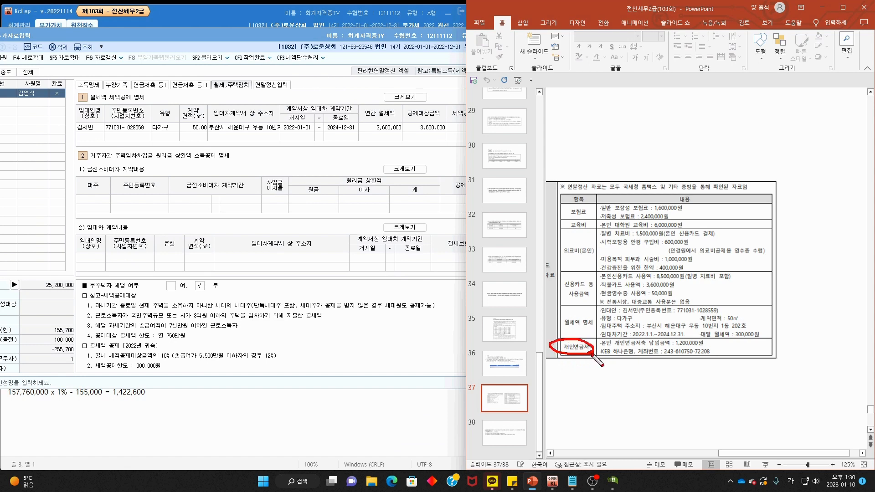
key(Escape)
- Go to the 연금저축 deductions page and underline the pension payment amount on the reference slide
click(156, 85)
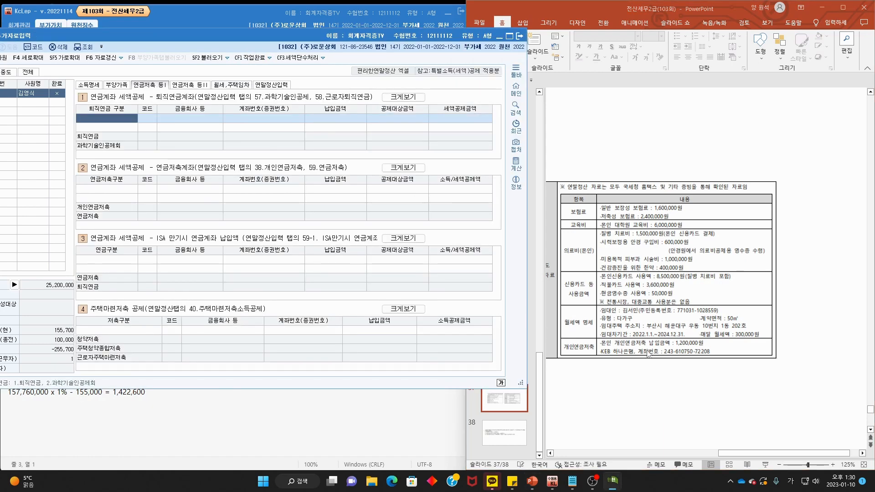
key(ctrl+2)
drag(620, 349, 664, 354)
key(Escape)
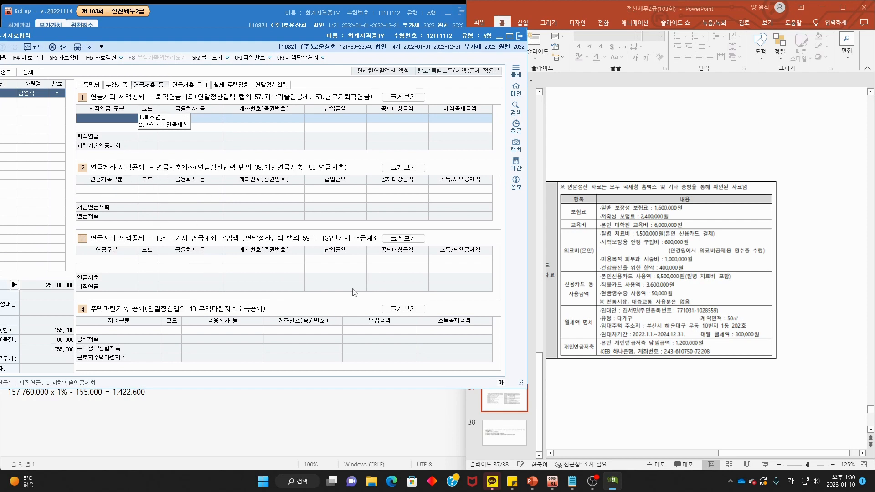
- Add a 1.개인연금저축 row with KEB 하나은행 as the financial institution
click(120, 187)
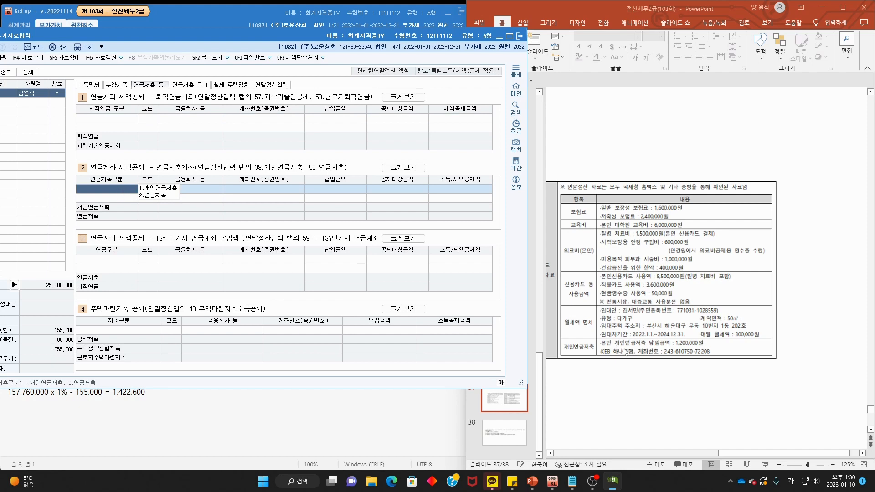
click(169, 187)
key(F2)
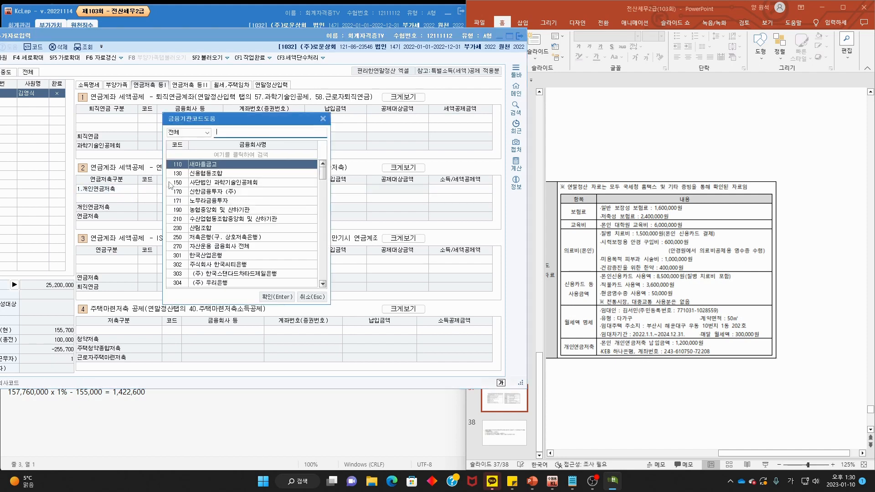
text(하나은)
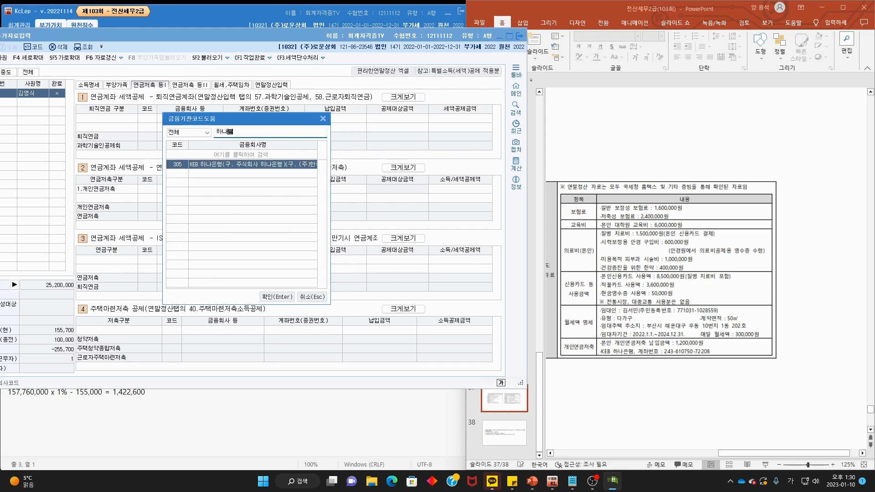
key(Return)
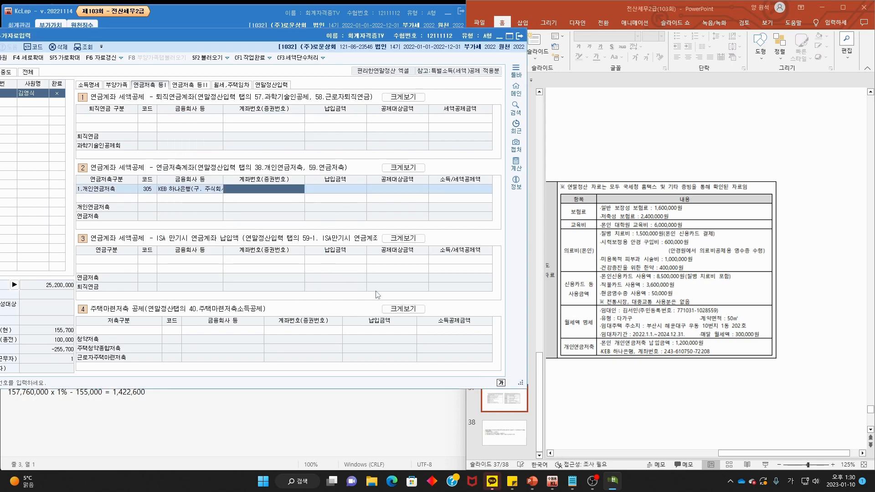
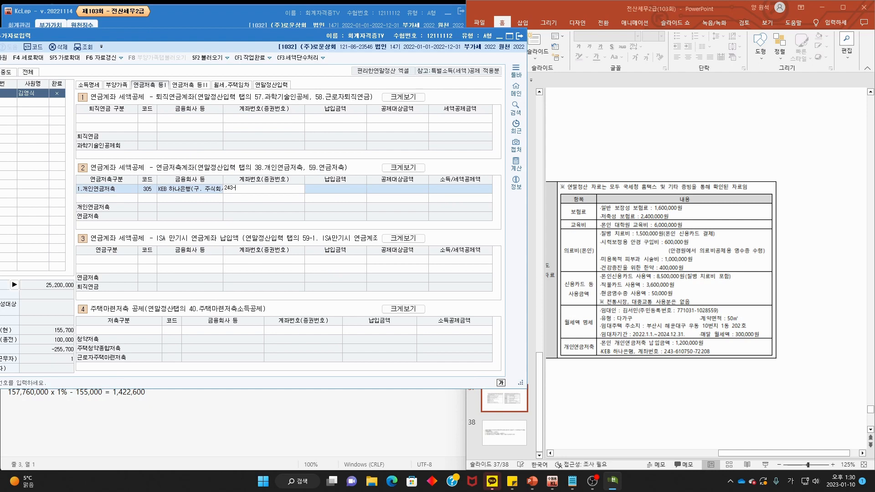
- Enter the savings account number and the 1,200,000 payment, then check the deduction slide
key(Return)
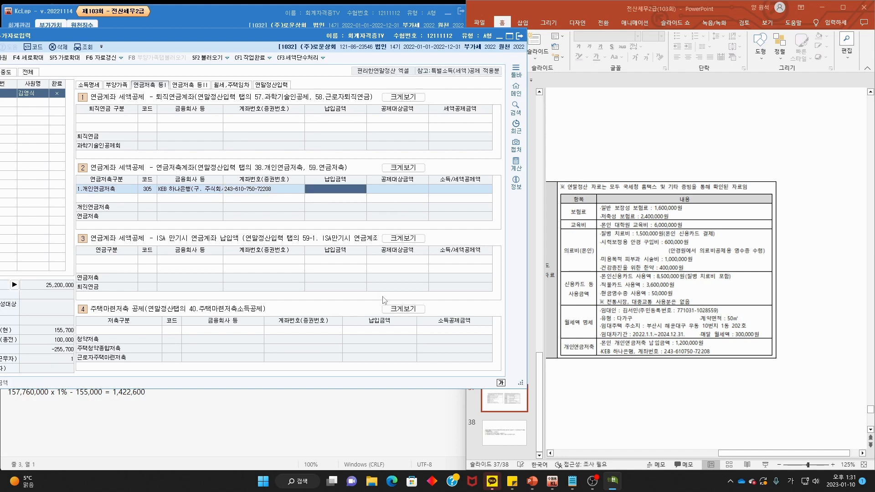
text(1,2)
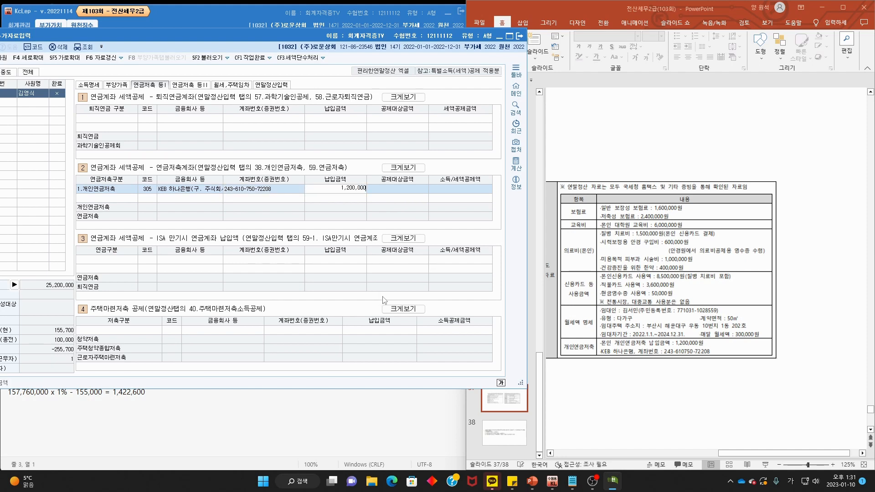
text(00,000)
key(Return)
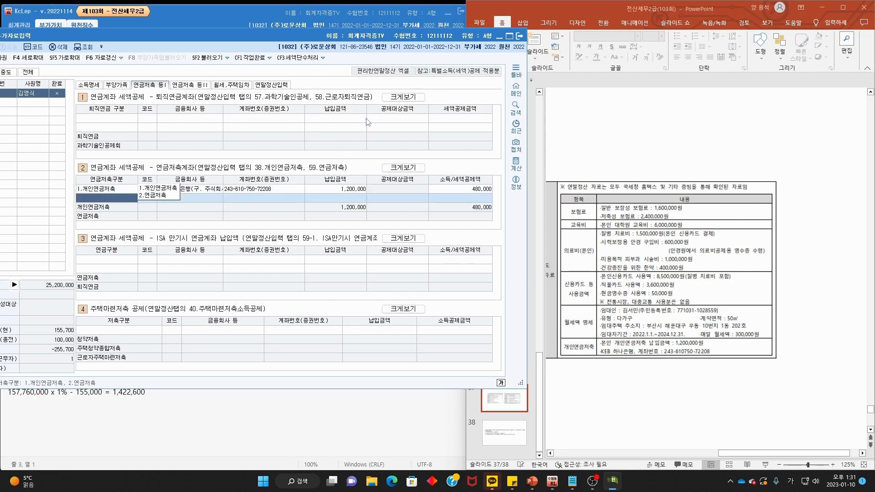
click(602, 176)
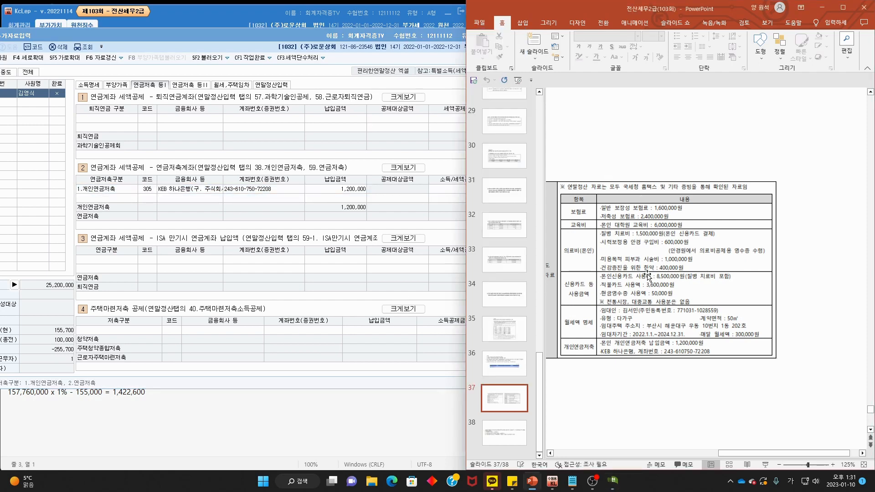
scroll(647, 275, down, 5)
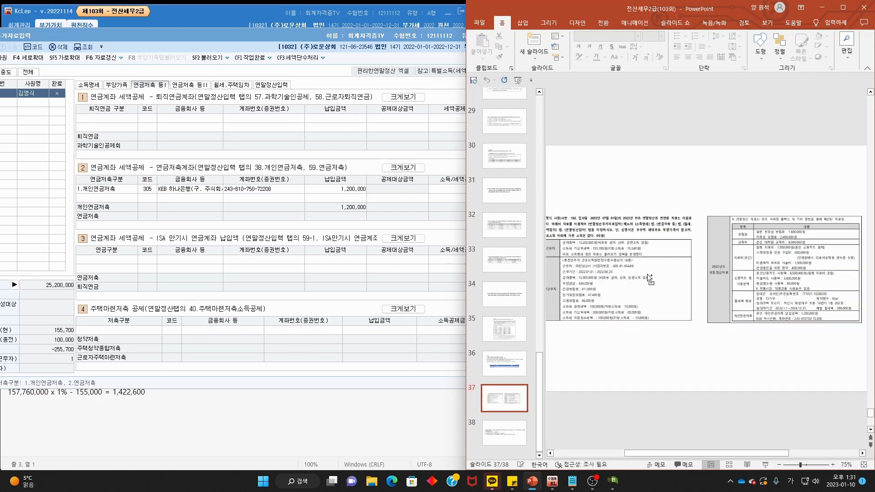